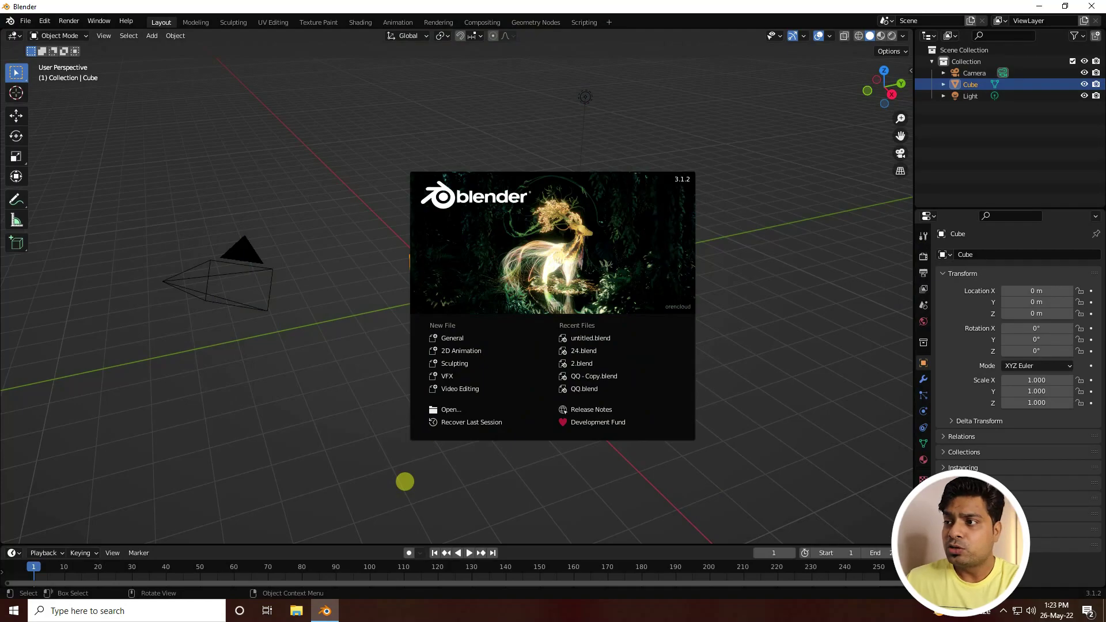
- Start from a General scene and delete the default cube
left_click(455, 338)
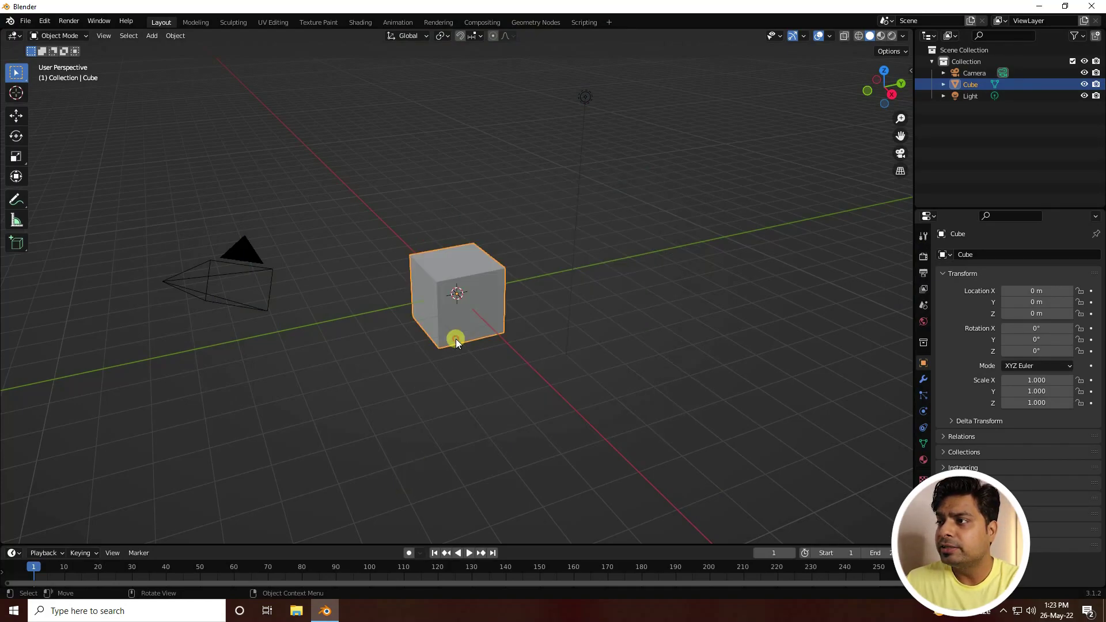
left_click_drag(357, 212, 504, 392)
key("x")
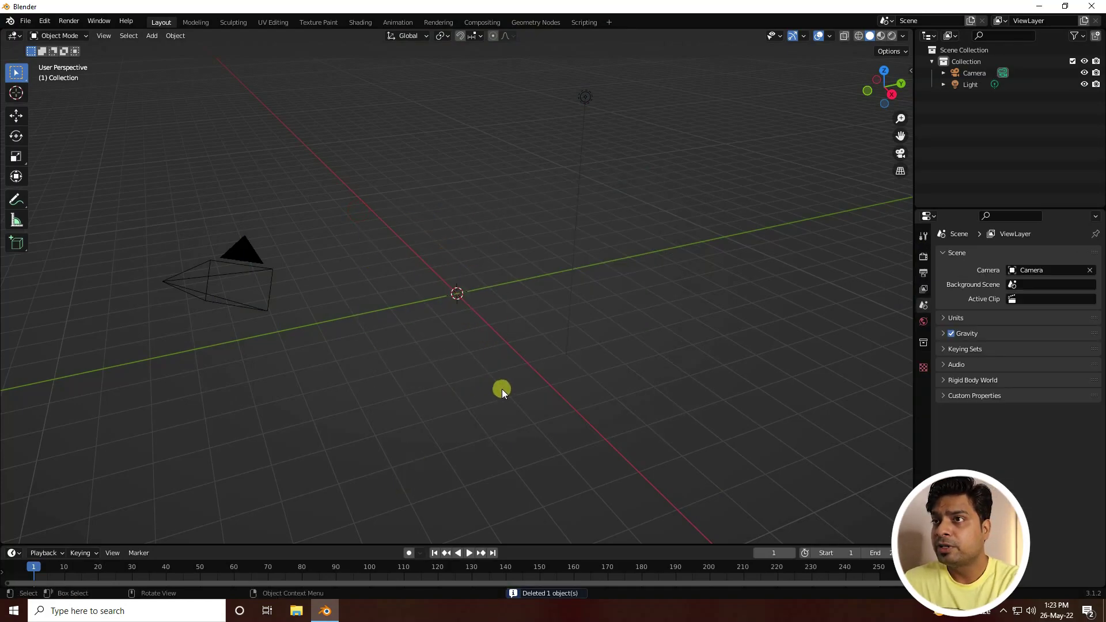
- Add a UV sphere at the origin and set its radius to 2 m
left_click(151, 35)
mouse_move(173, 48)
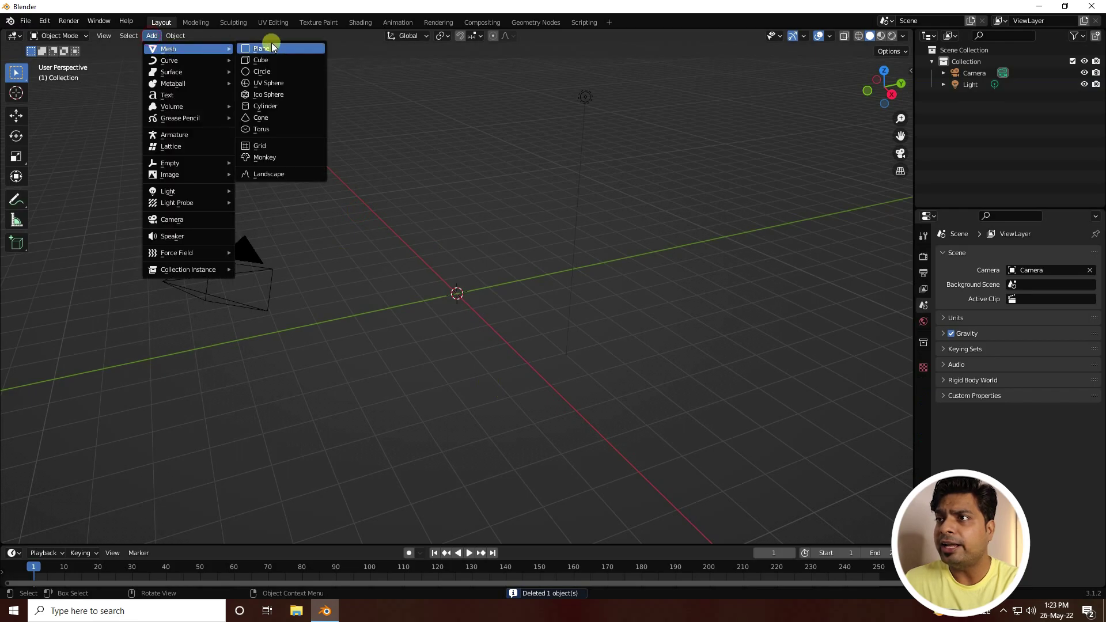
left_click(298, 84)
key("KP_Divide")
left_click(50, 534)
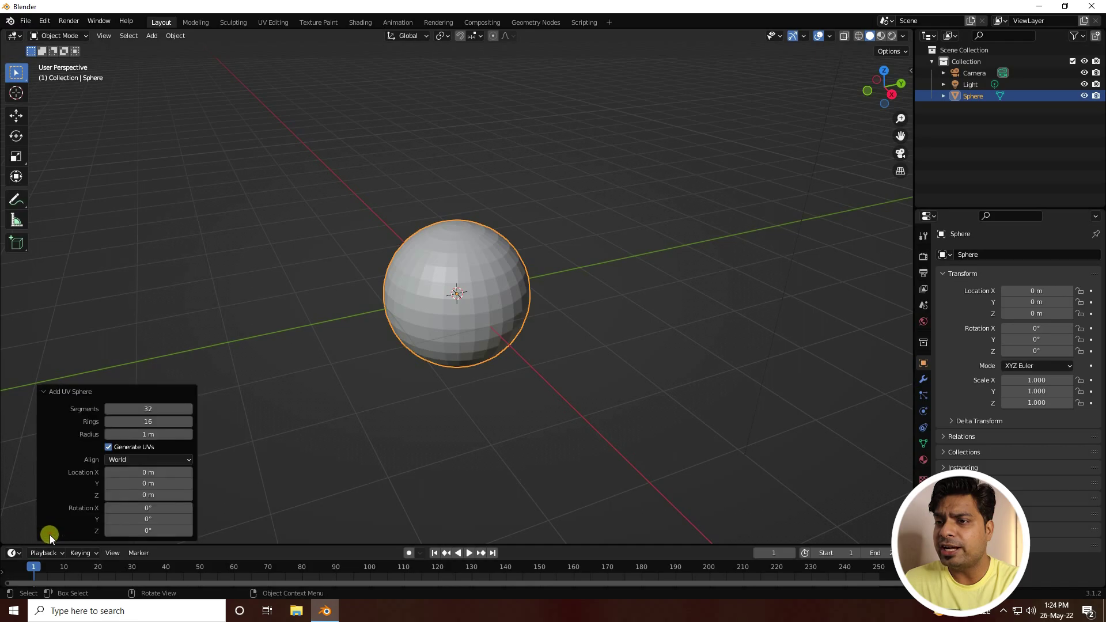
left_click(151, 435)
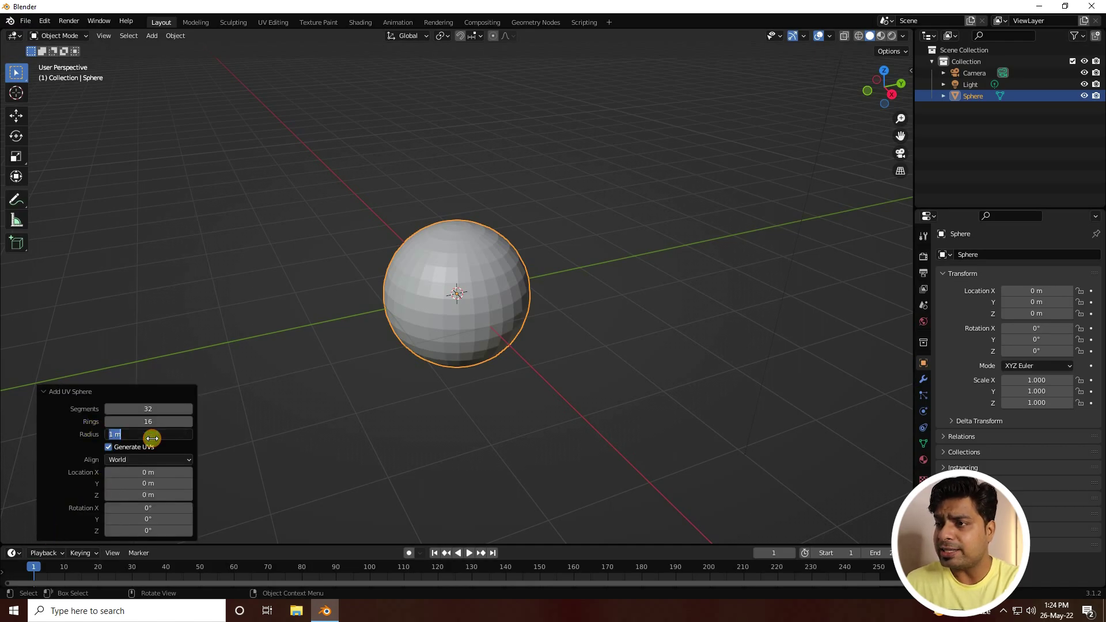
type("2")
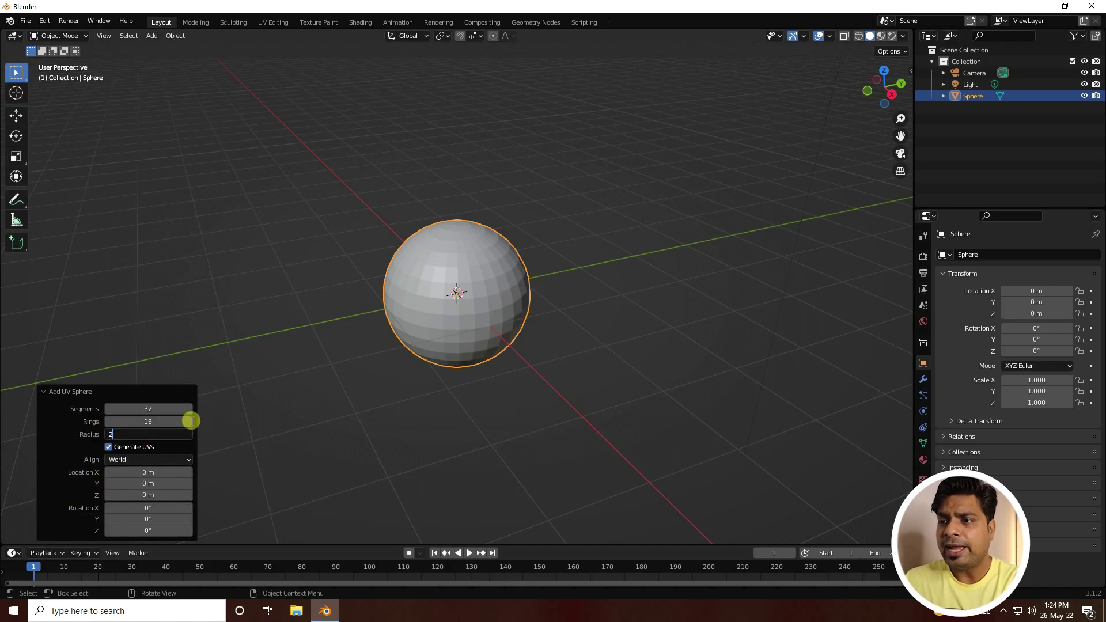
left_click(152, 422)
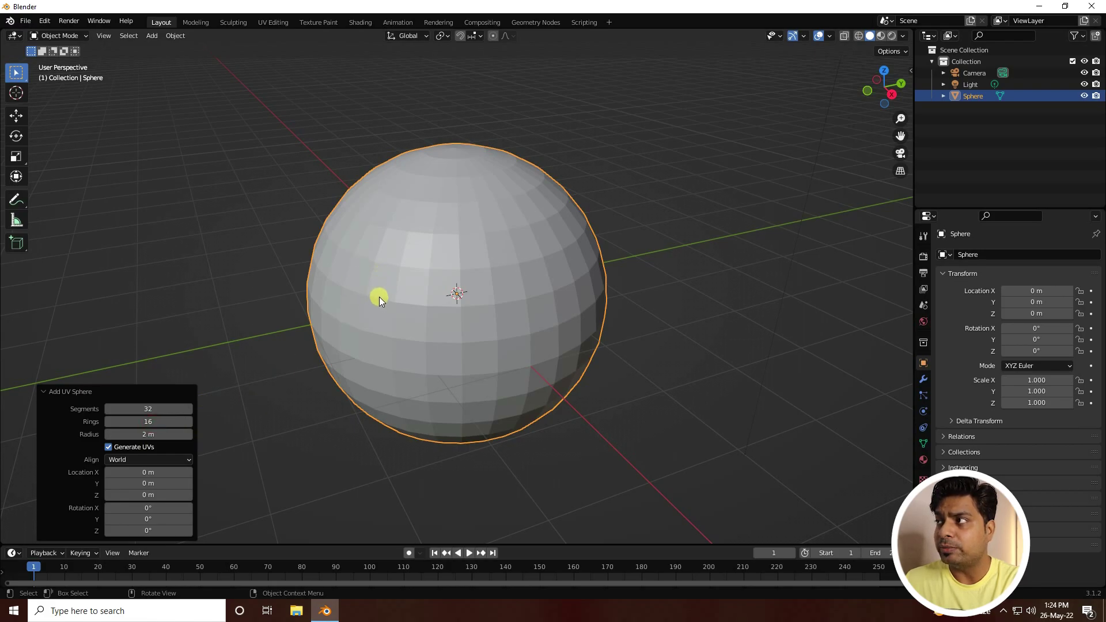
- Turn on the wireframe overlay and set the sphere's resolution to 64 segments and 32 rings
left_click(830, 36)
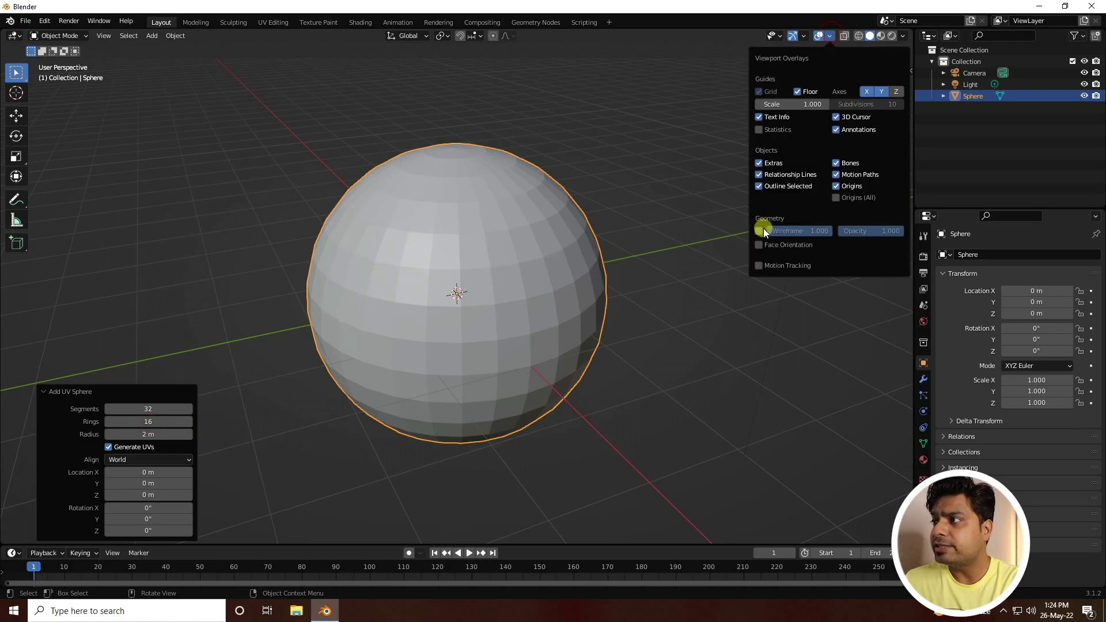
left_click(760, 230)
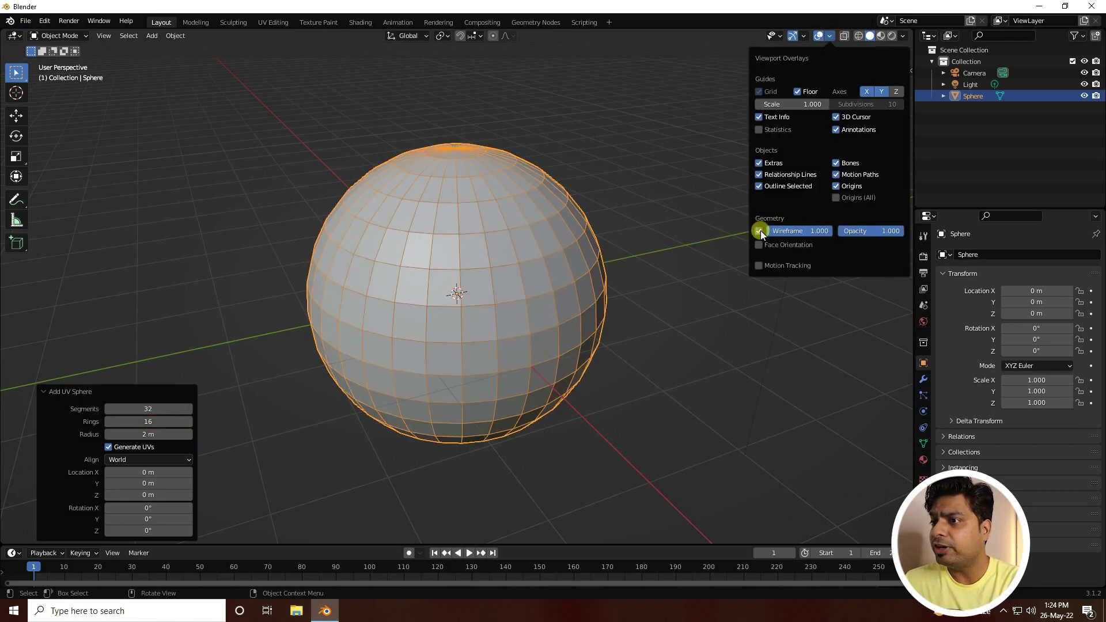
left_click(149, 408)
type("64")
key("Tab")
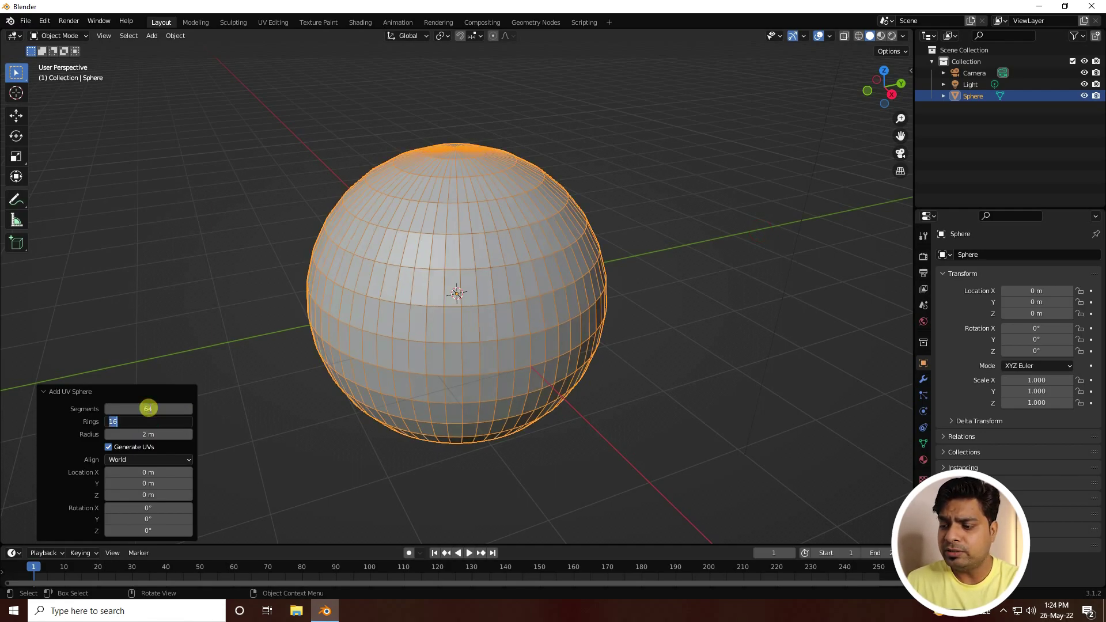
type("32")
key("Return")
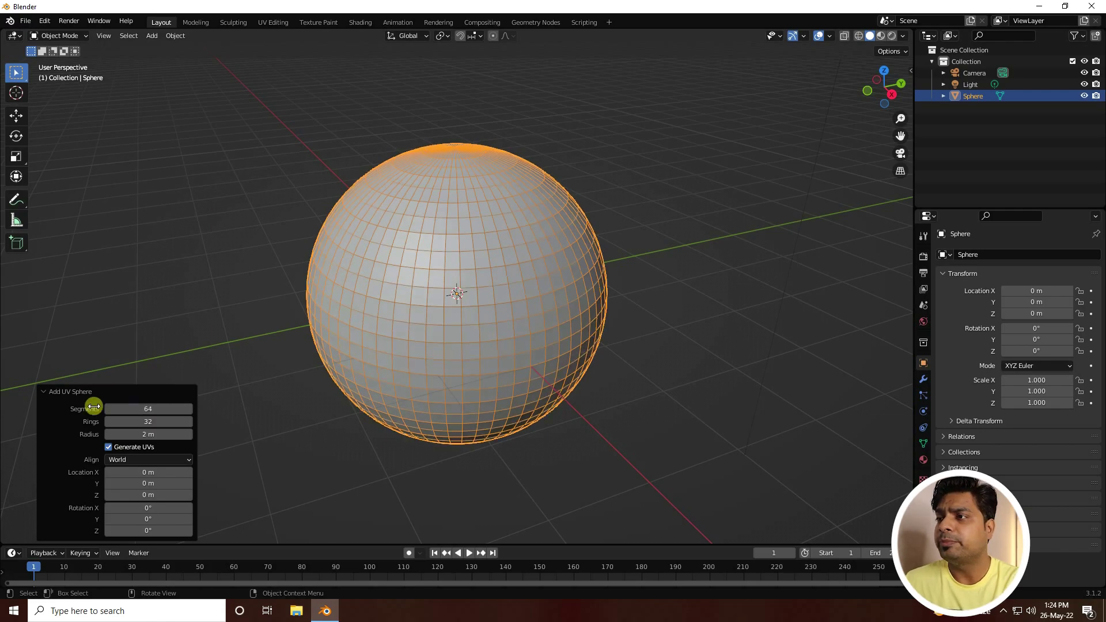
- Apply Shade Smooth to the sphere
left_click(230, 202)
scroll(475, 224, "up", 3)
middle_click_drag(475, 224, 427, 257)
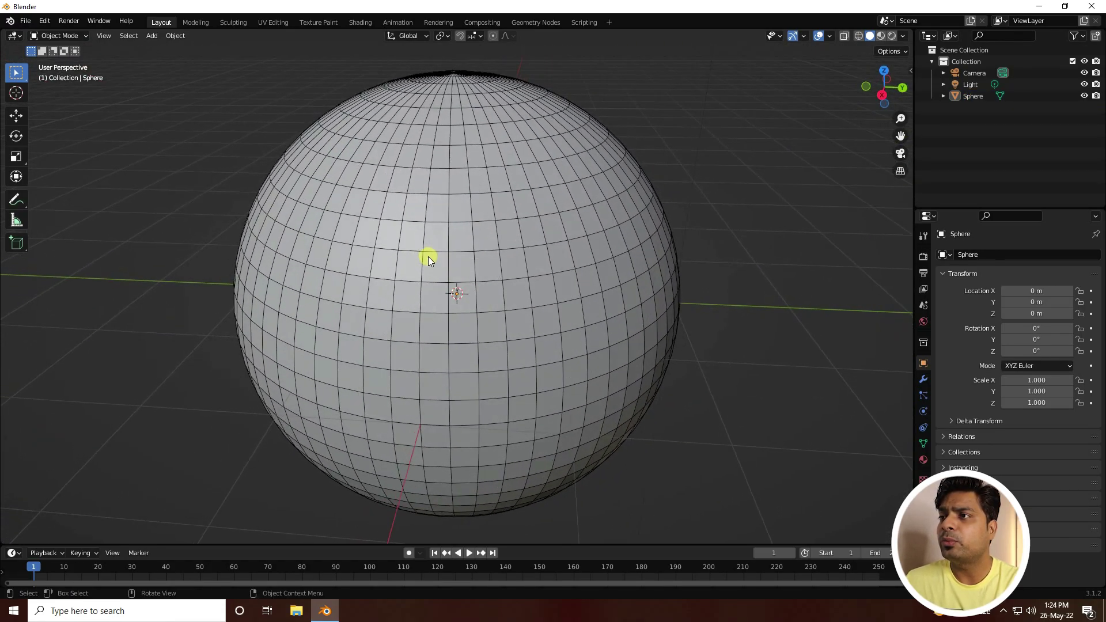
right_click(412, 189)
left_click(544, 144)
right_click(448, 154)
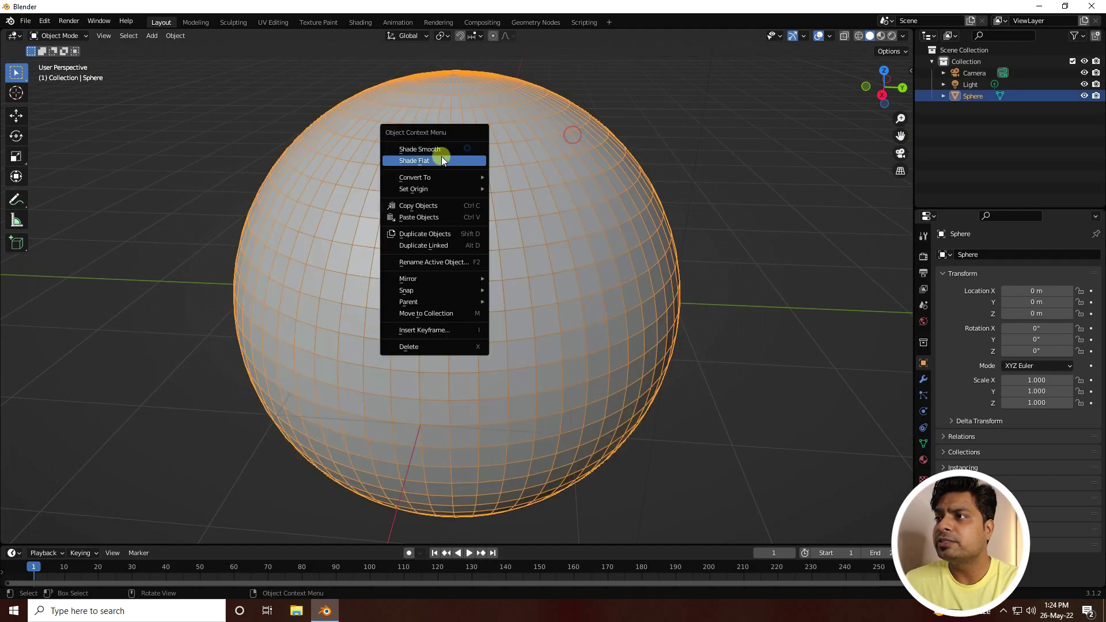
left_click(431, 149)
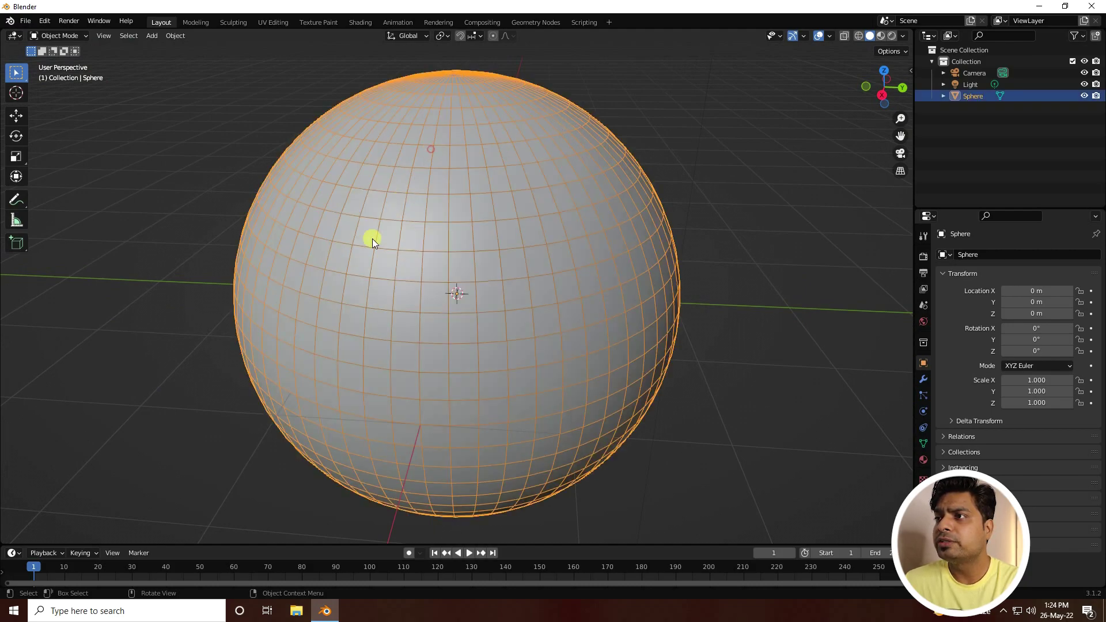
- Add a cylinder mesh at the origin, inside the sphere
scroll(395, 299, "down", 3)
left_click(154, 35)
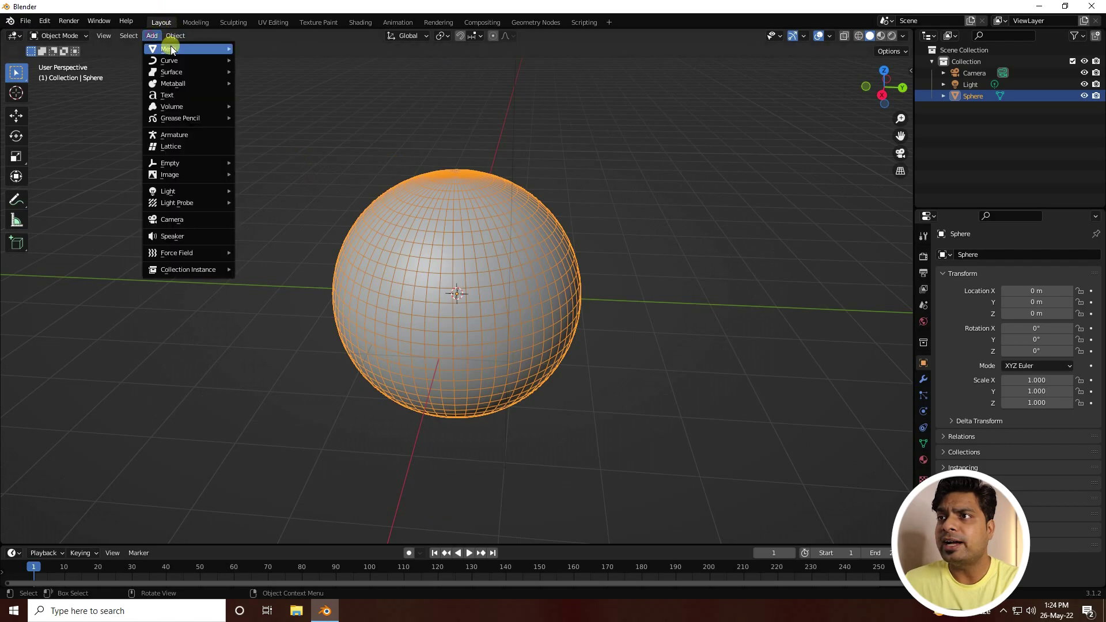
mouse_move(173, 49)
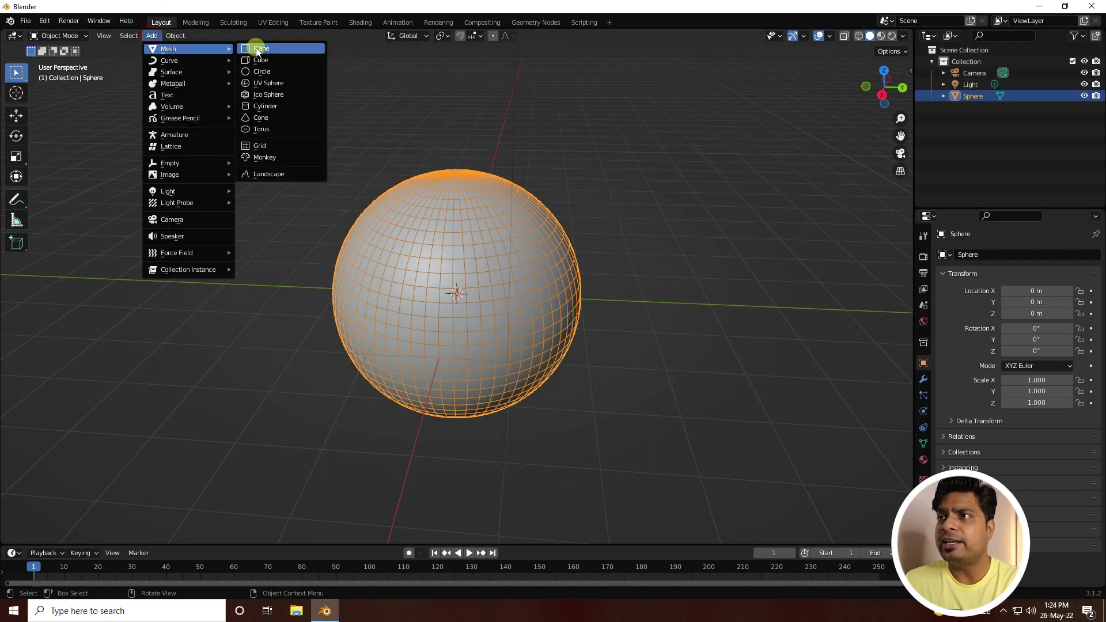
left_click(283, 105)
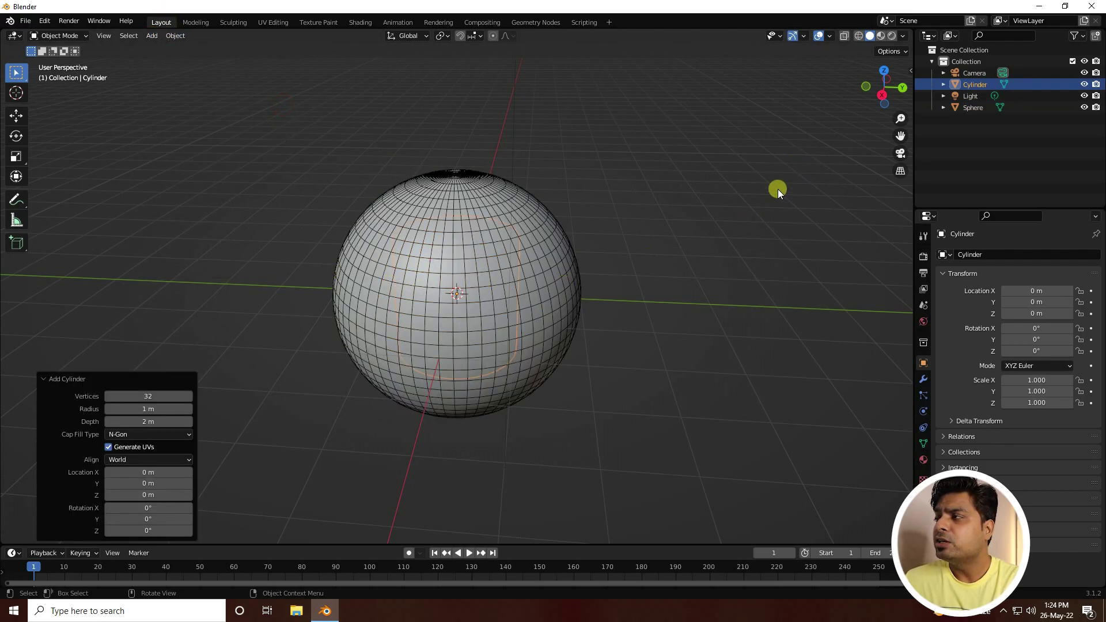
- Enable the Screencast Keys display
left_click(911, 70)
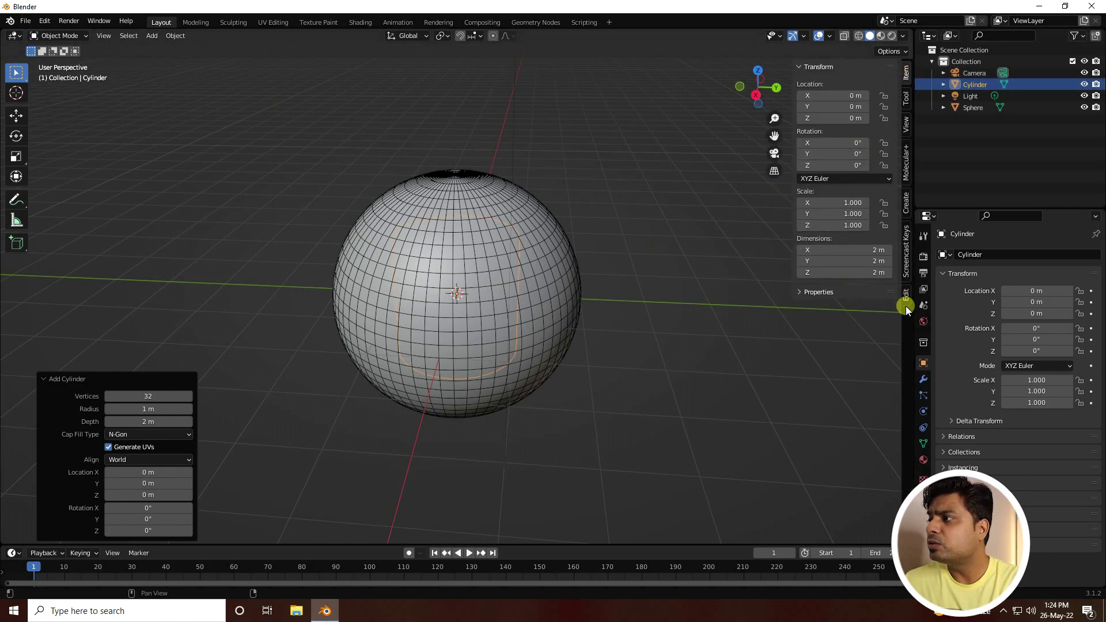
left_click(905, 265)
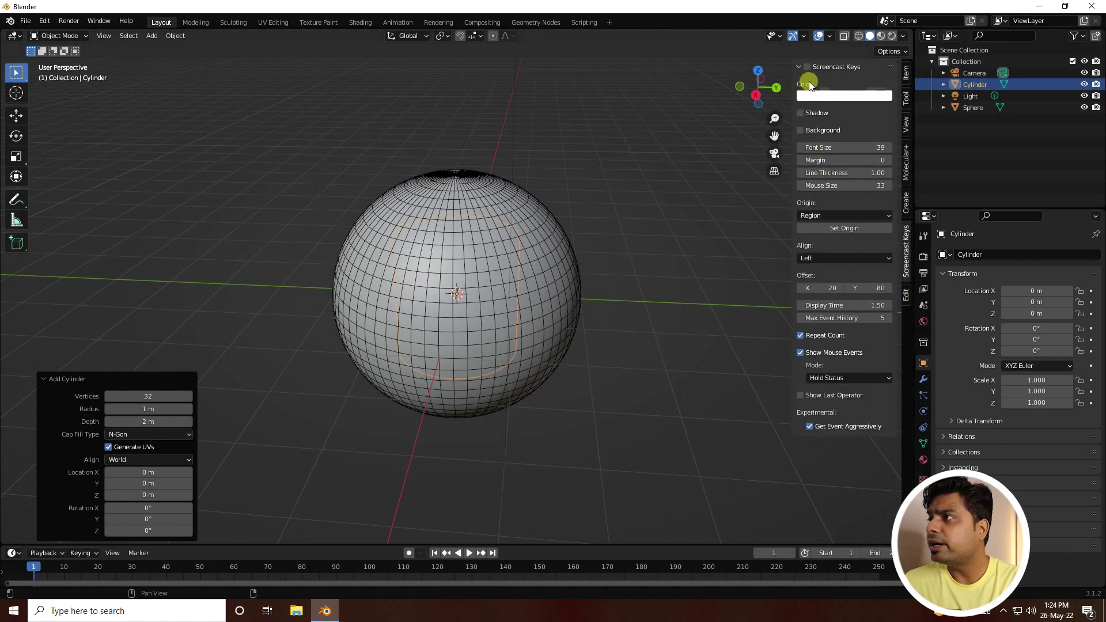
left_click(807, 66)
- Show the scene in wireframe shading from the front and set the cylinder to 64 vertices and 0.25 m radius
mouse_move(616, 268)
middle_mouse_down()
mouse_move(633, 267)
mouse_move(624, 256)
middle_mouse_up()
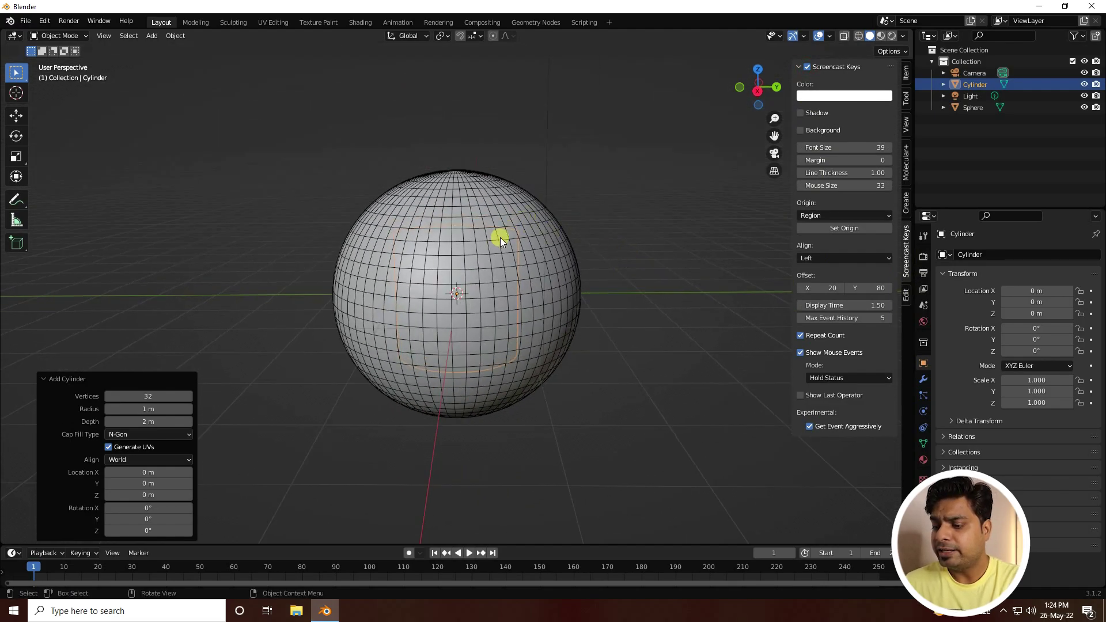
key("KP_1")
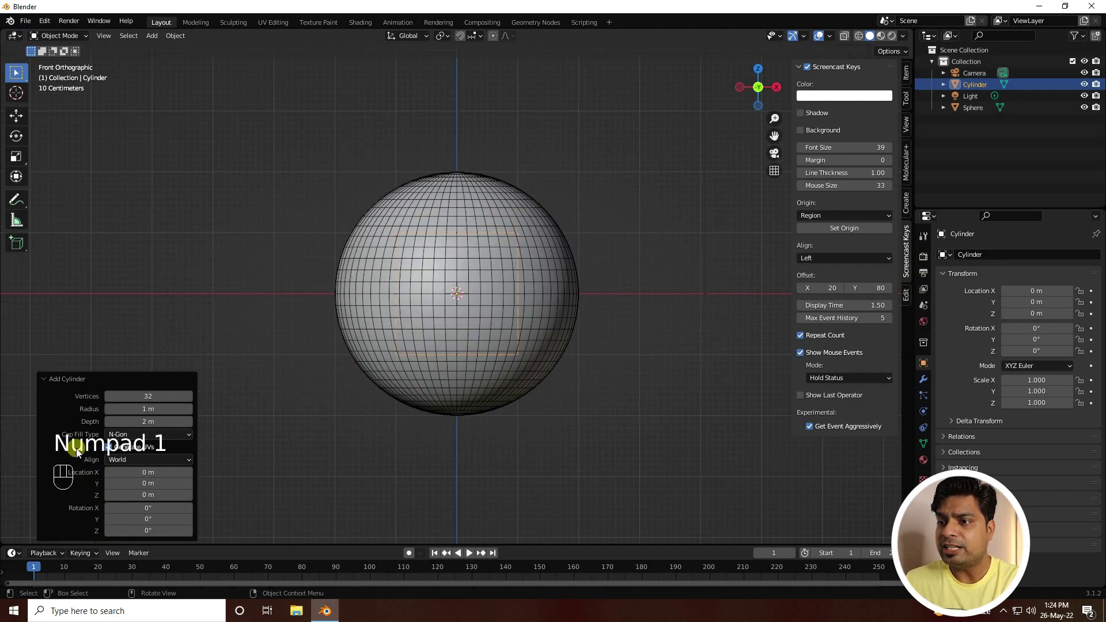
left_click(857, 36)
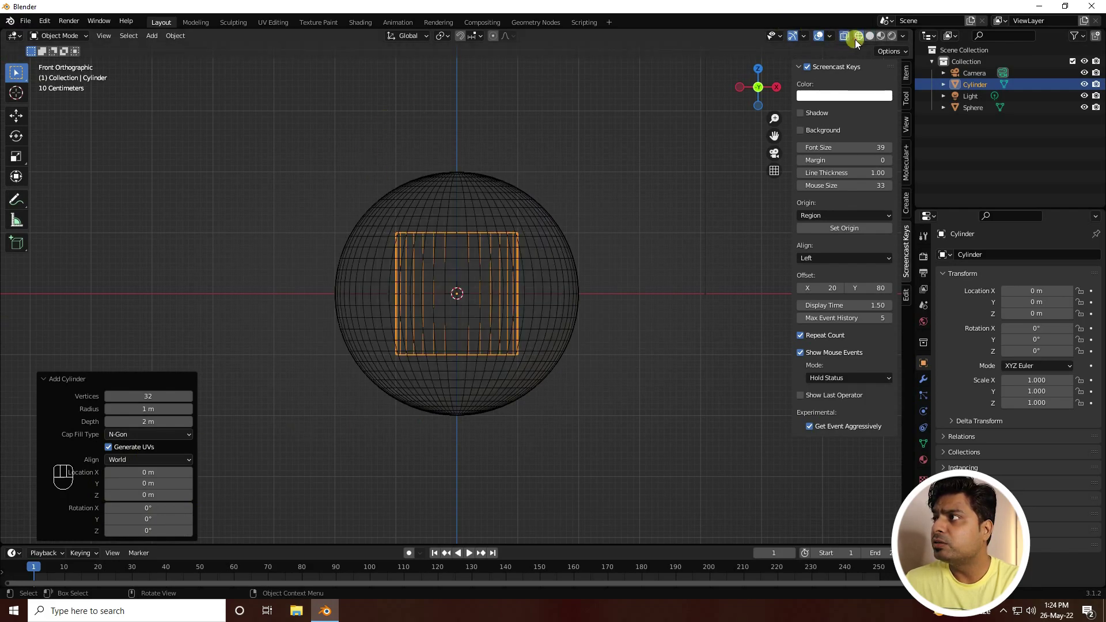
scroll(444, 269, "up", 3)
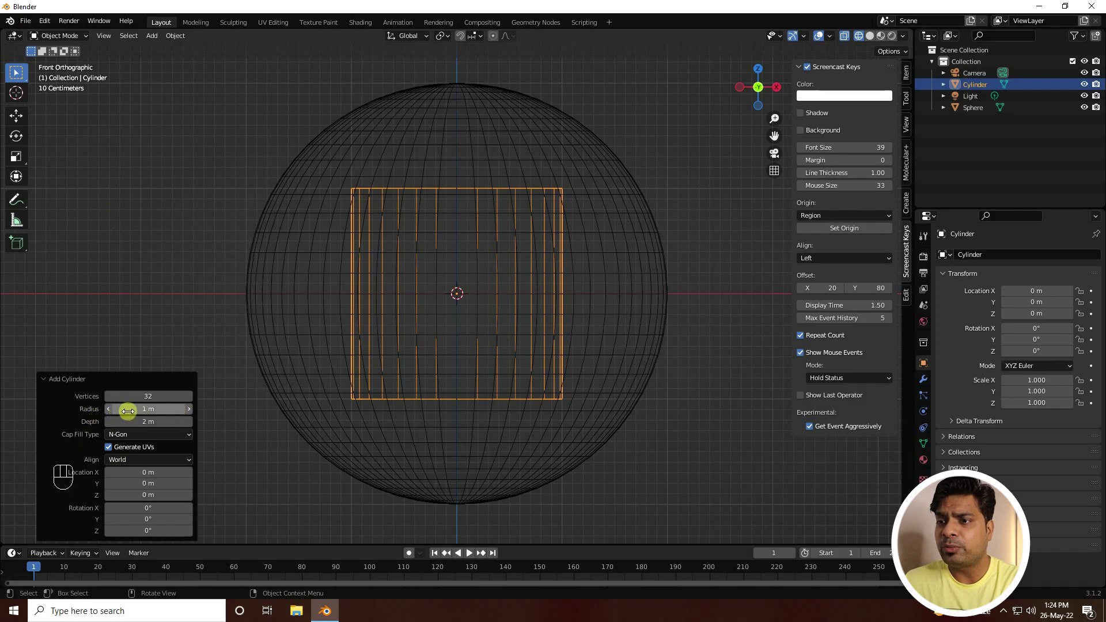
left_click(145, 397)
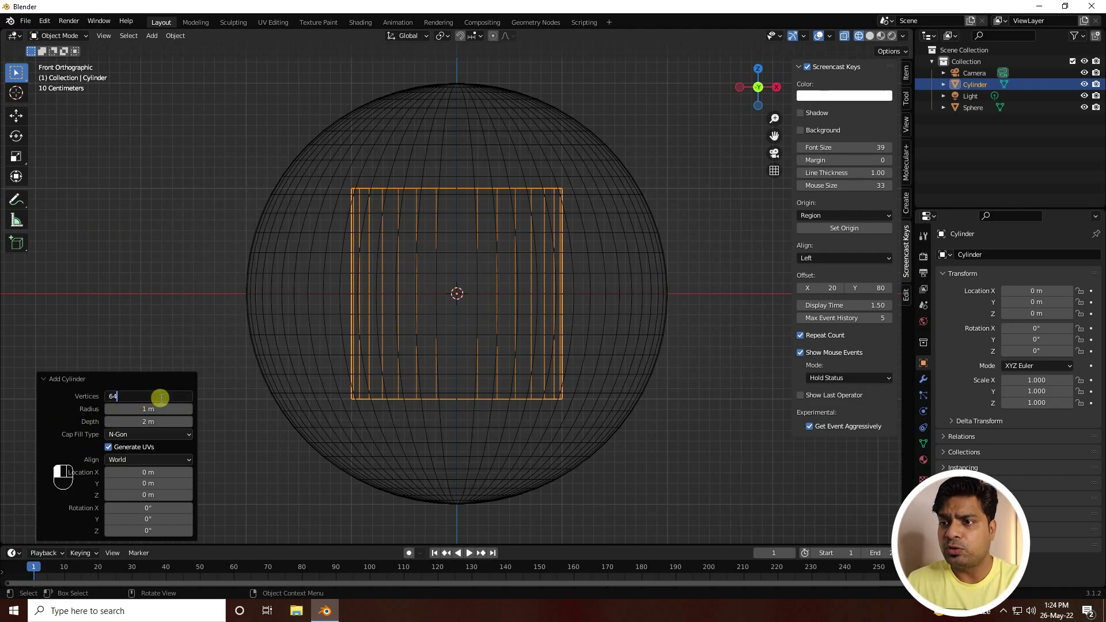
key("Tab")
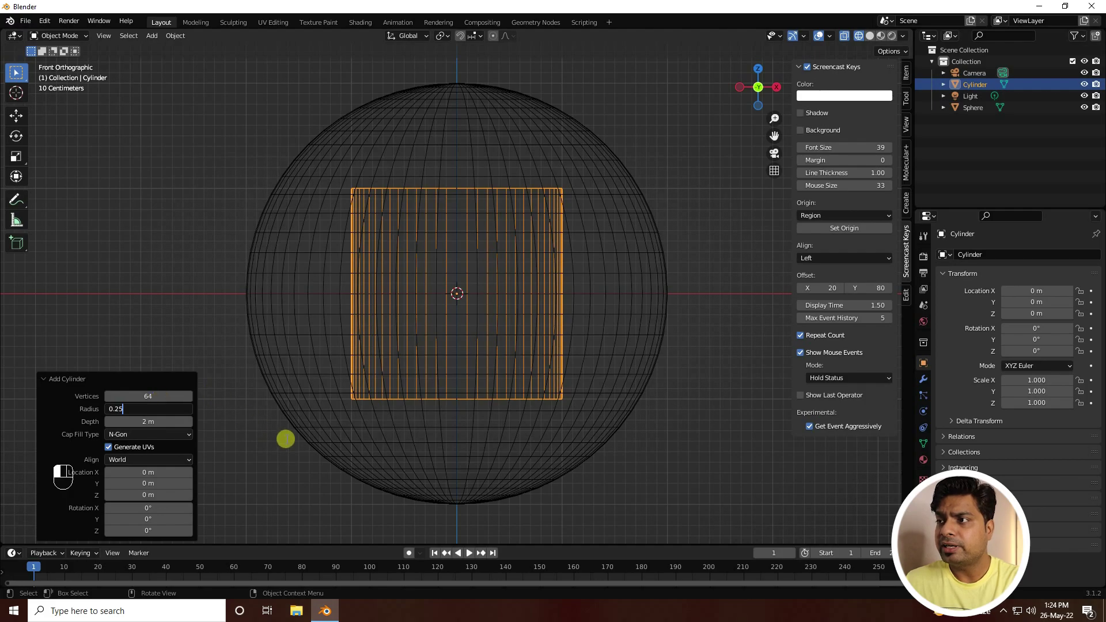
key("Return")
- Move the cylinder up along Z by about 2.58 m so its lower end stays inside the top of the sphere
left_click(18, 122)
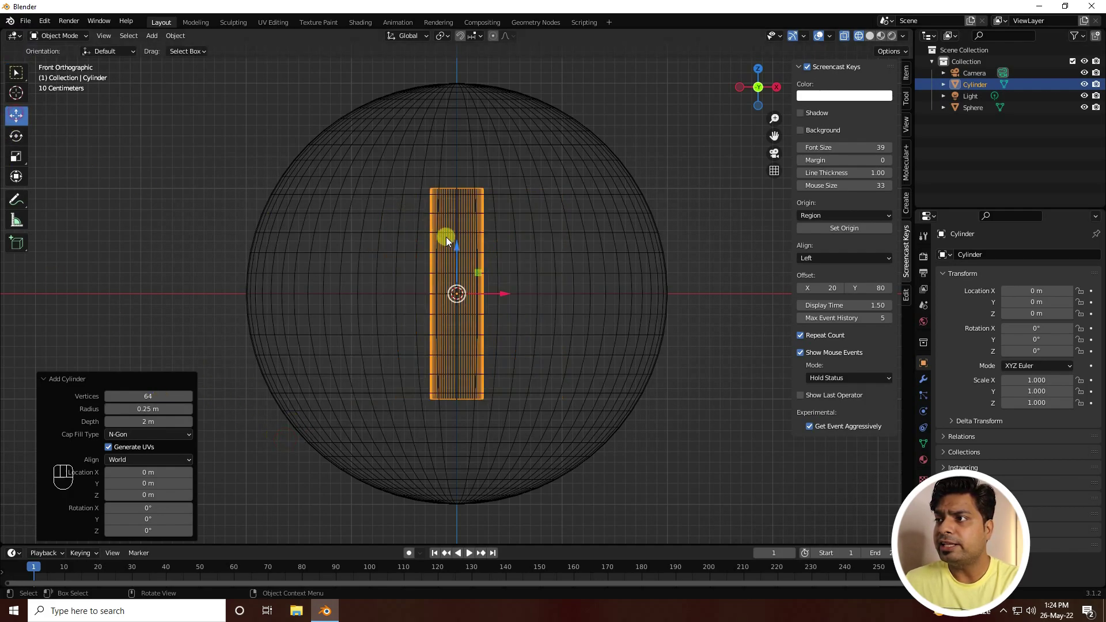
scroll(458, 249, "down", 1)
middle_click_drag(482, 216, 479, 281, "shift")
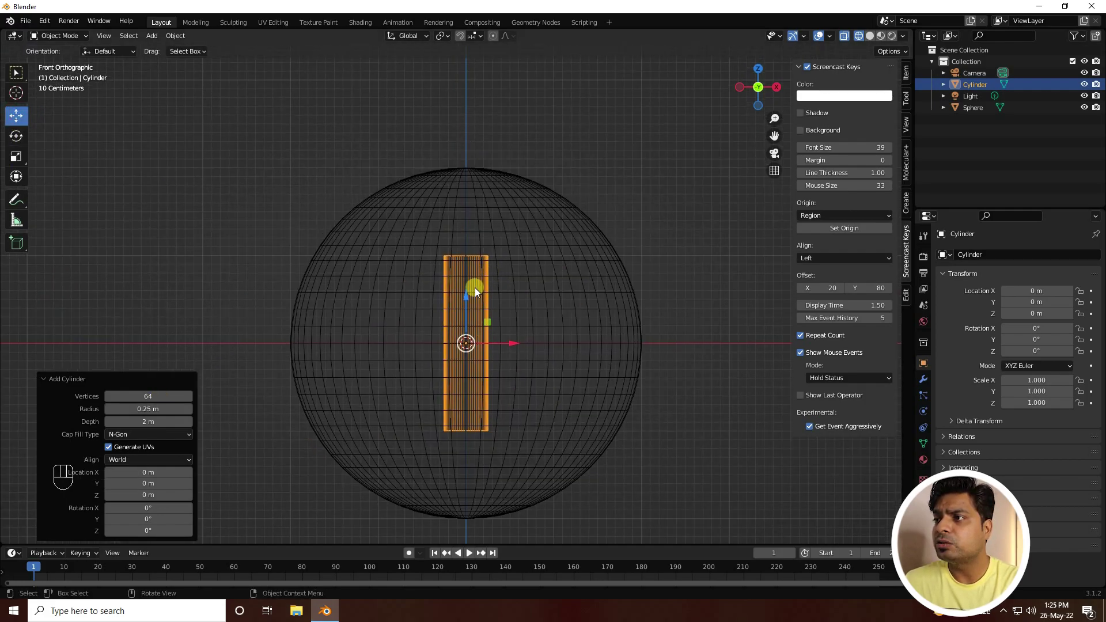
left_click_drag(467, 296, 482, 68)
middle_click_drag(486, 86, 483, 312, "shift")
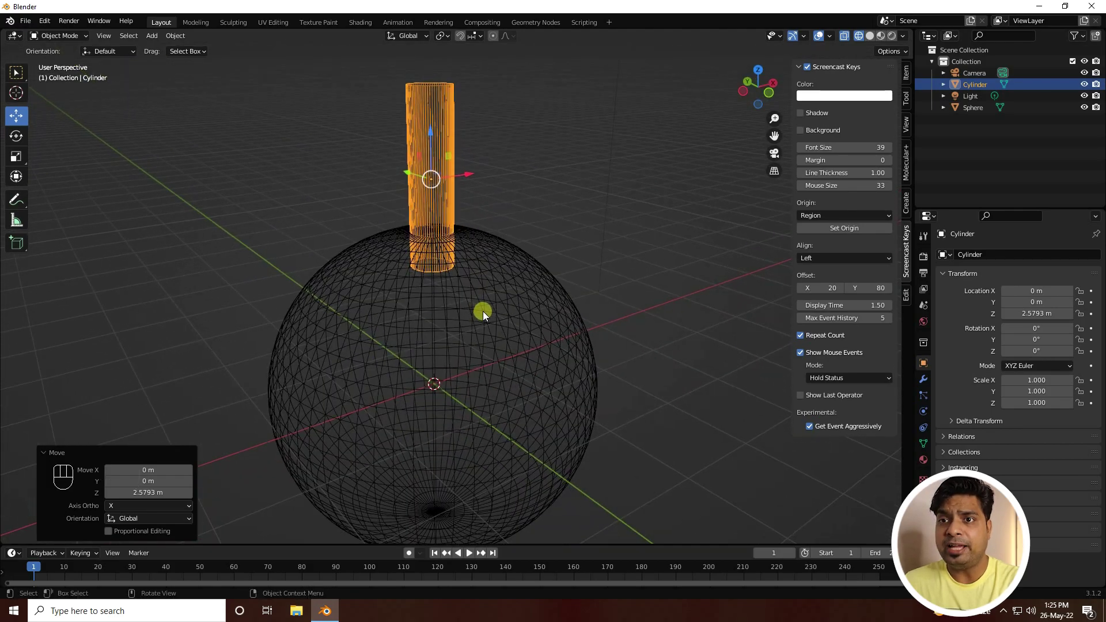
- Add a Boolean Difference modifier to the sphere with the cylinder as the cutting object
left_click(483, 313)
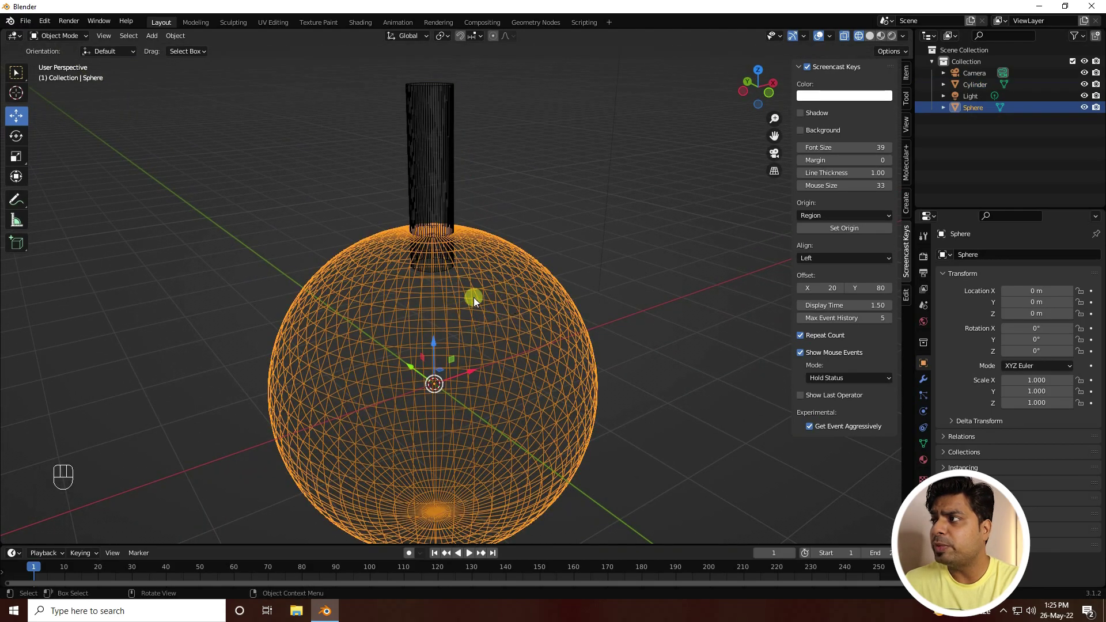
left_click(922, 378)
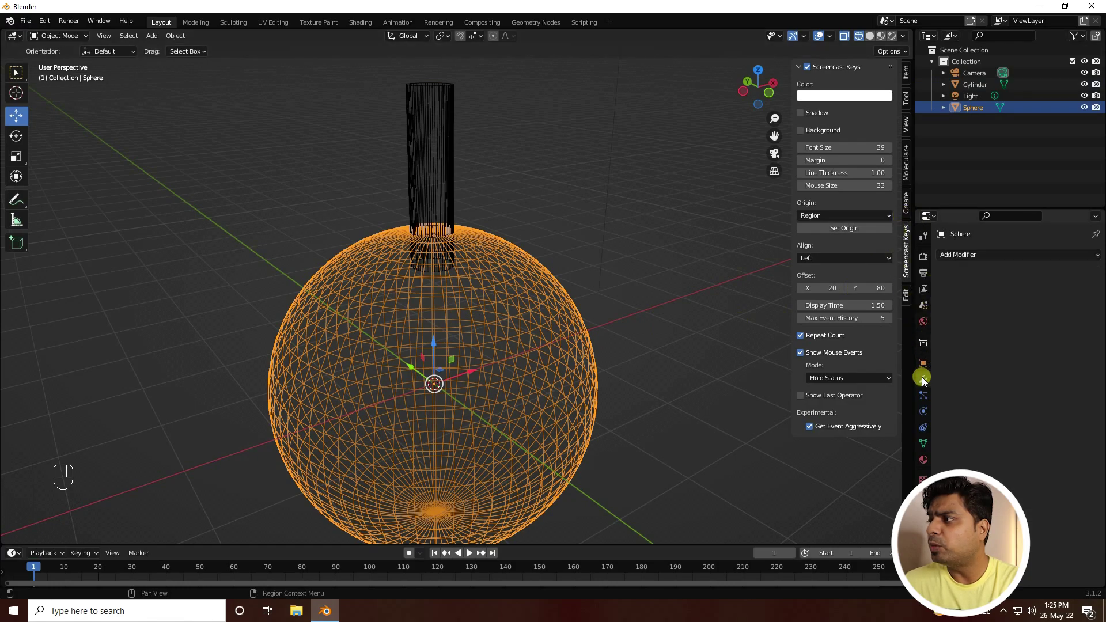
left_click(957, 254)
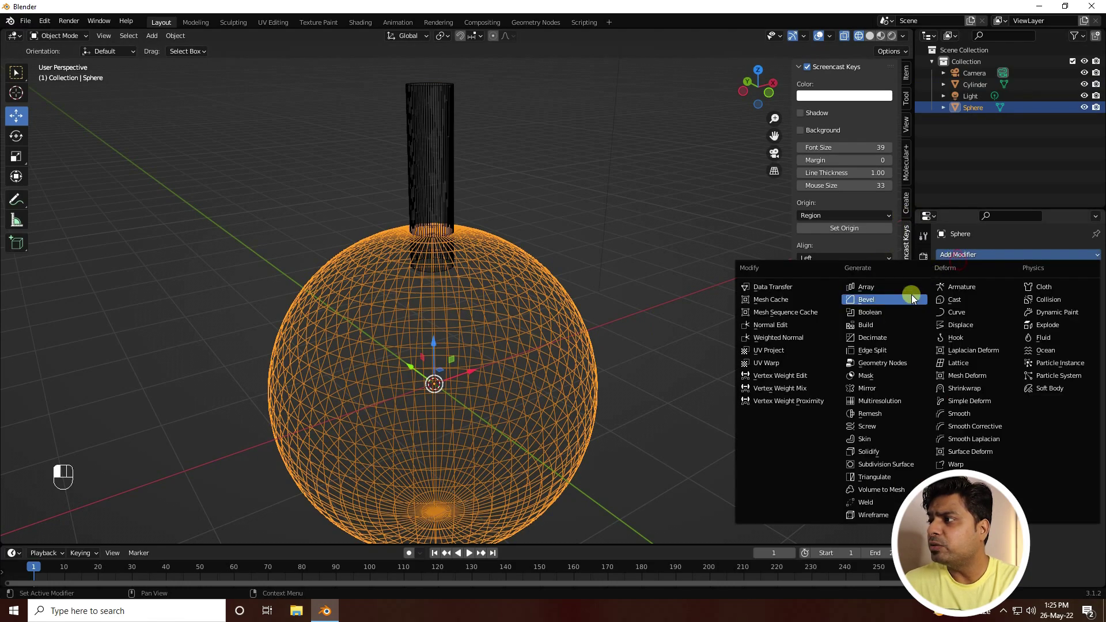
left_click(861, 314)
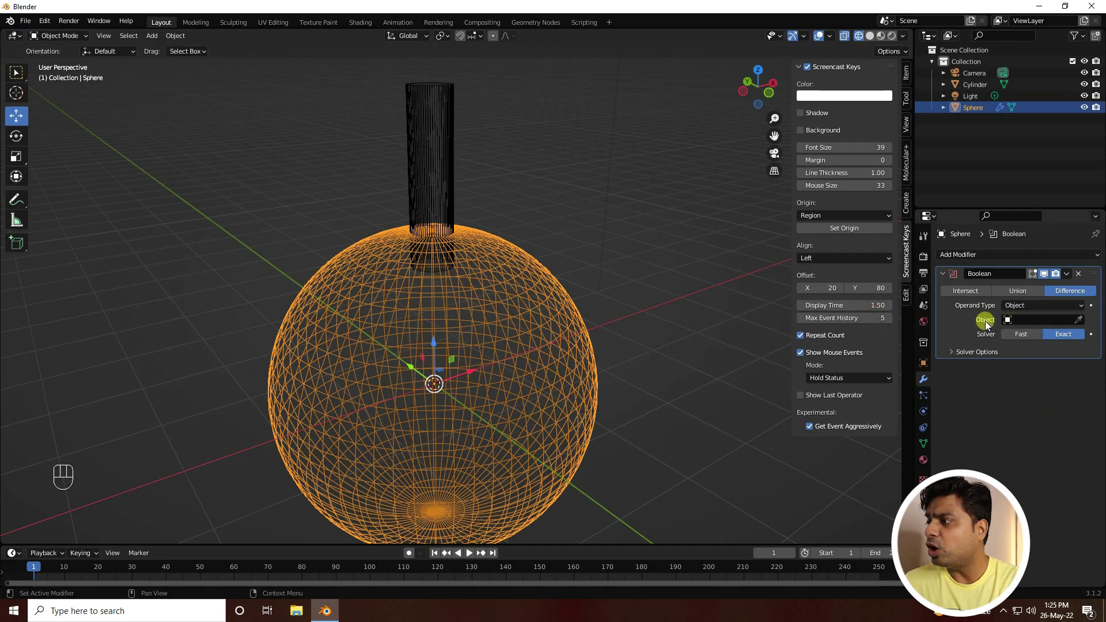
left_click(1004, 611)
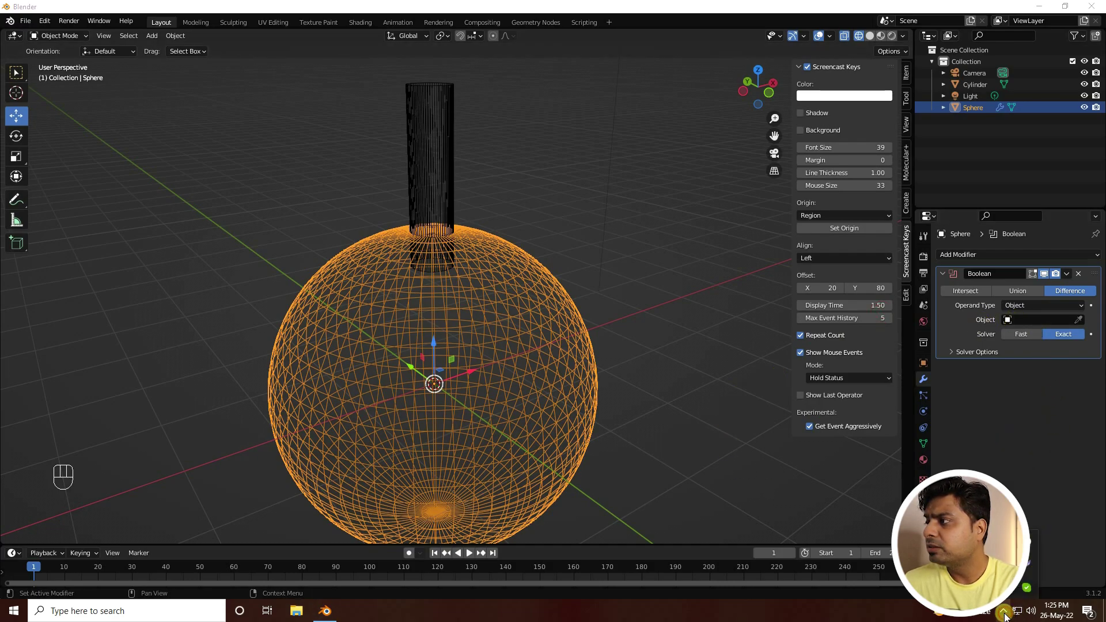
left_click(1078, 319)
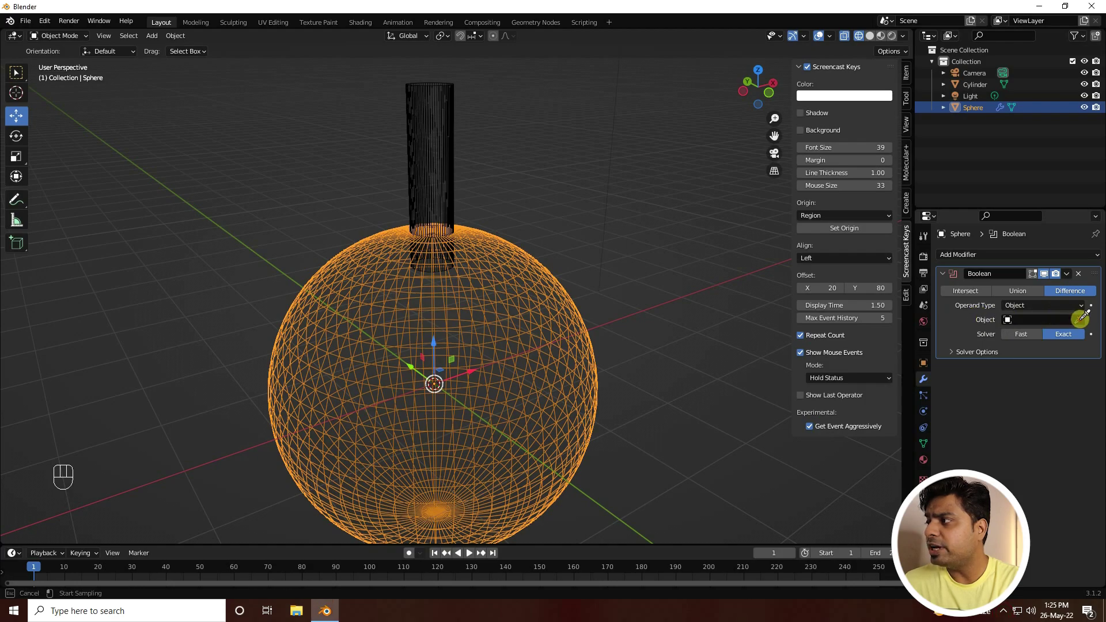
left_click(437, 161)
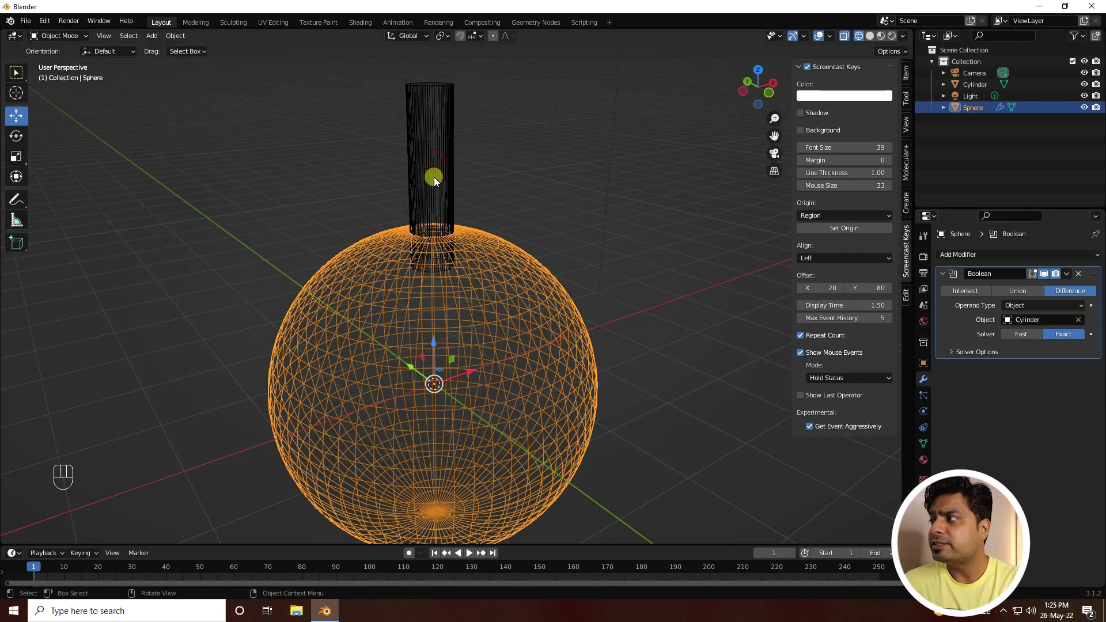
- Apply the sphere's Boolean modifier, then delete the cutting cylinder with the scene in solid shading
left_click(1066, 274)
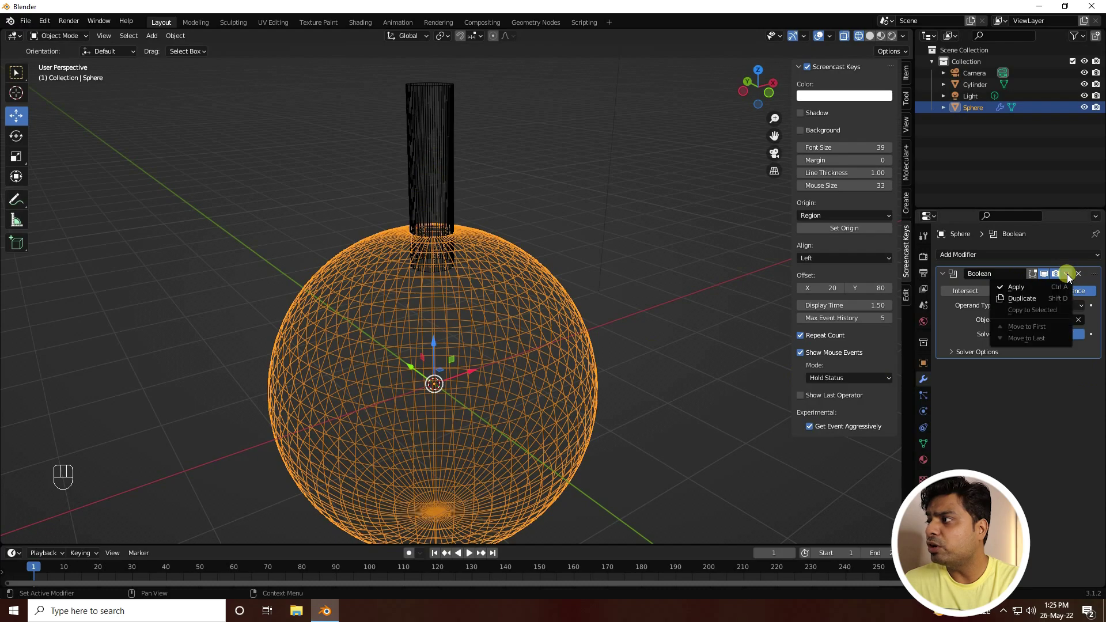
left_click(1024, 287)
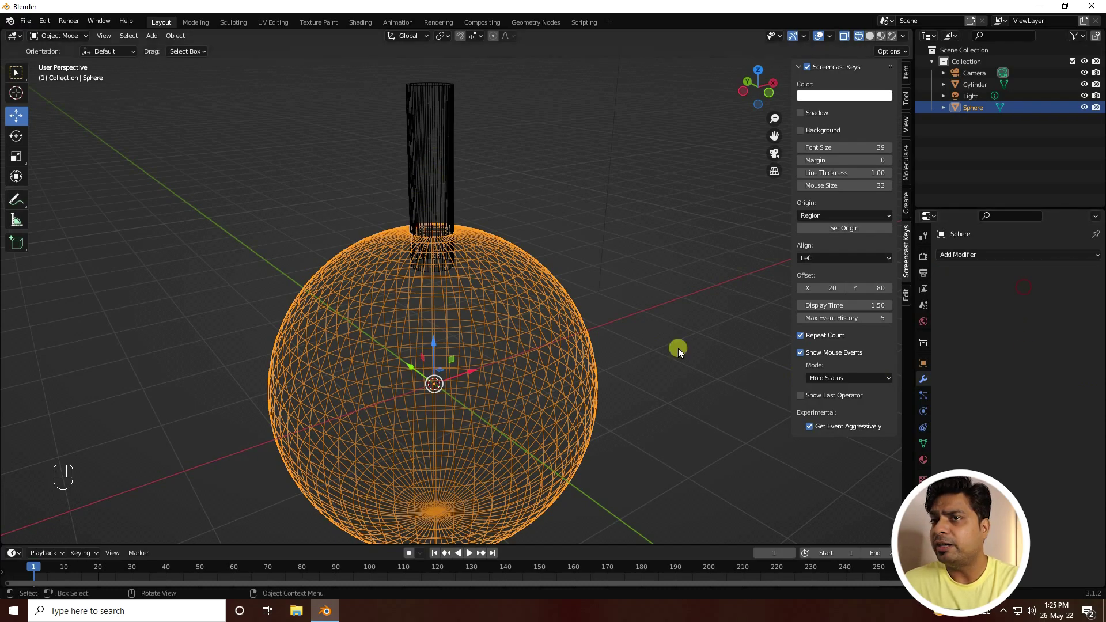
left_click(870, 36)
mouse_move(478, 323)
middle_mouse_down()
mouse_move(421, 243)
mouse_move(432, 150)
middle_mouse_up()
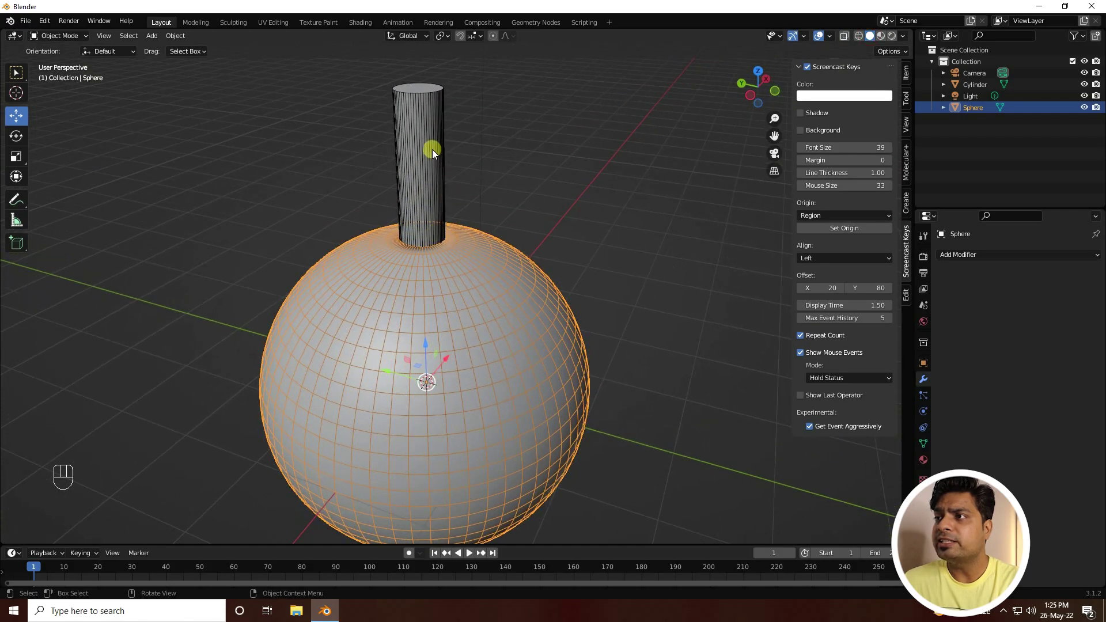
left_click(432, 150)
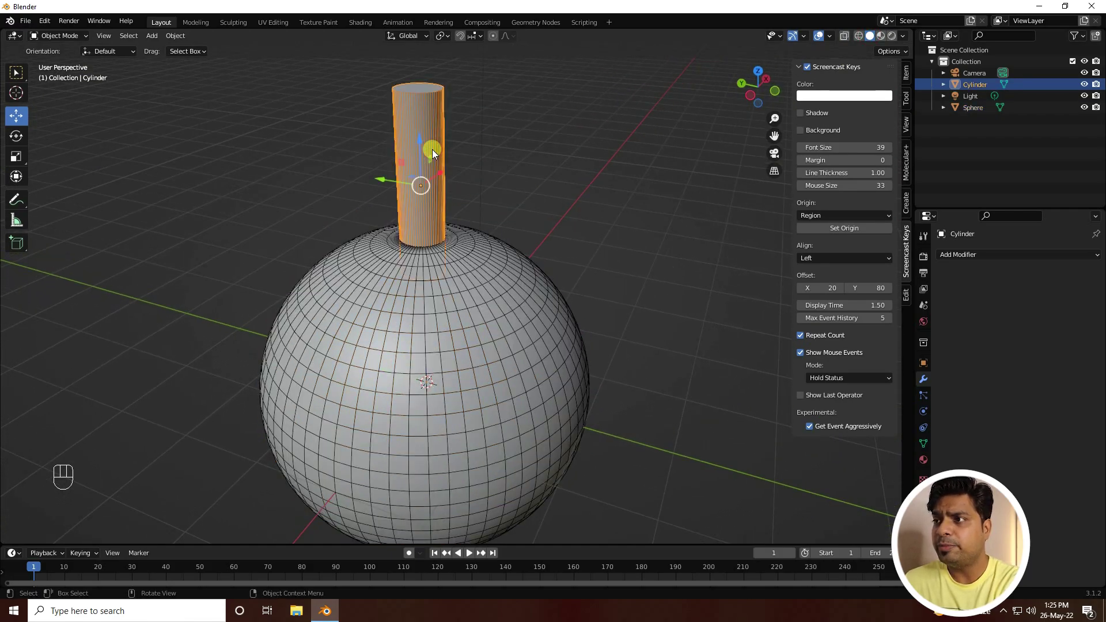
key("Delete")
- In Edit Mode with face selection, delete the vertices of the flat face closing the bottom of the sphere's hole
middle_click_drag(432, 150, 440, 299)
scroll(432, 222, "up", 4)
left_click(438, 295)
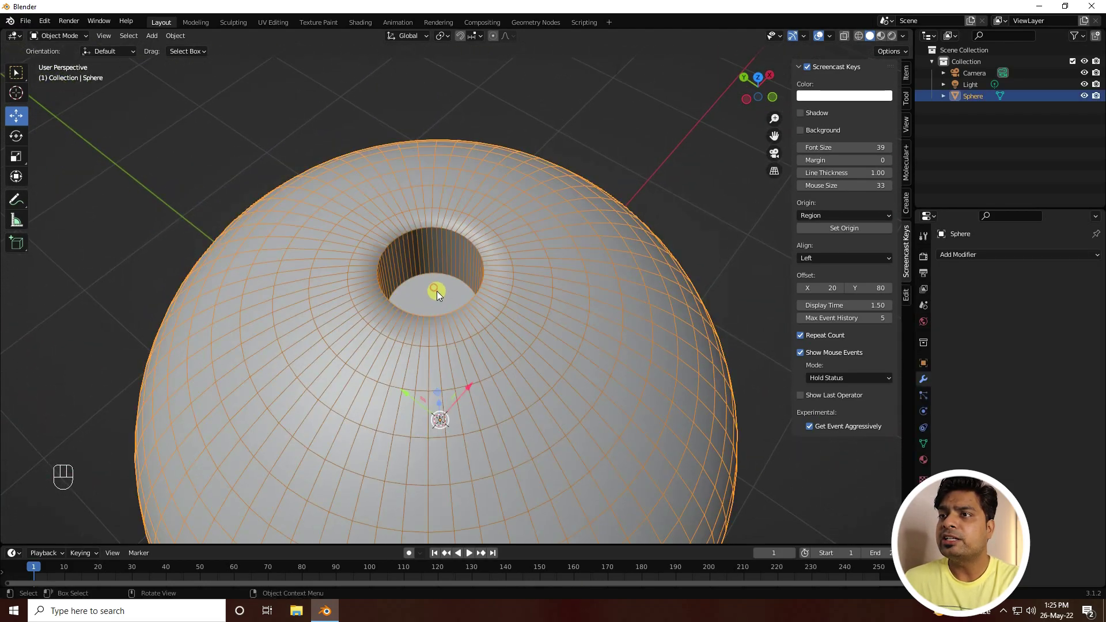
left_click(57, 36)
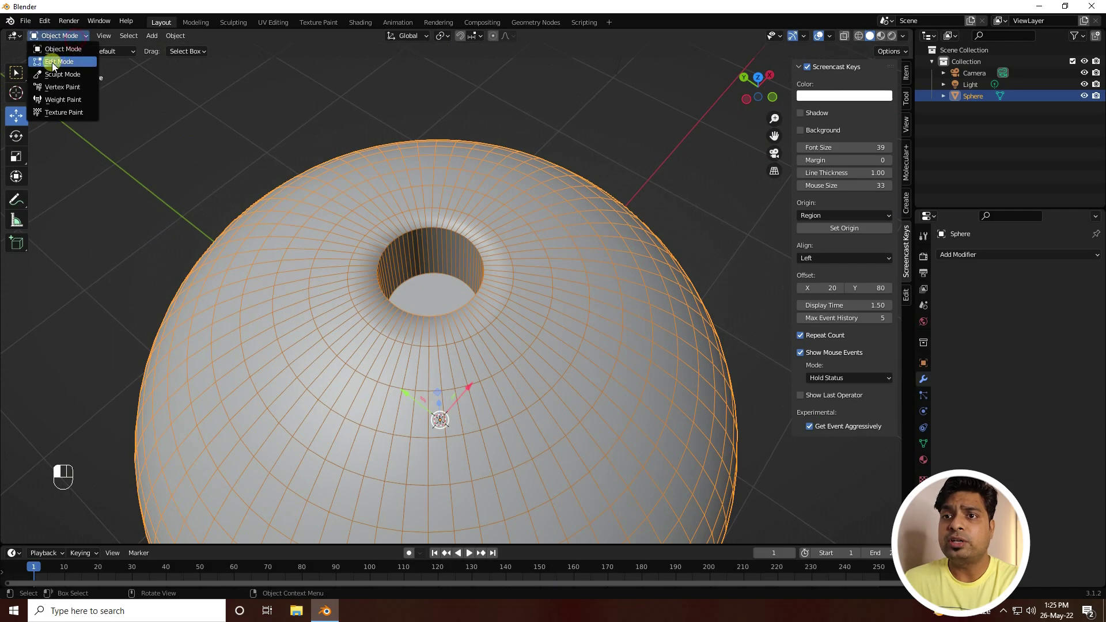
left_click(53, 62)
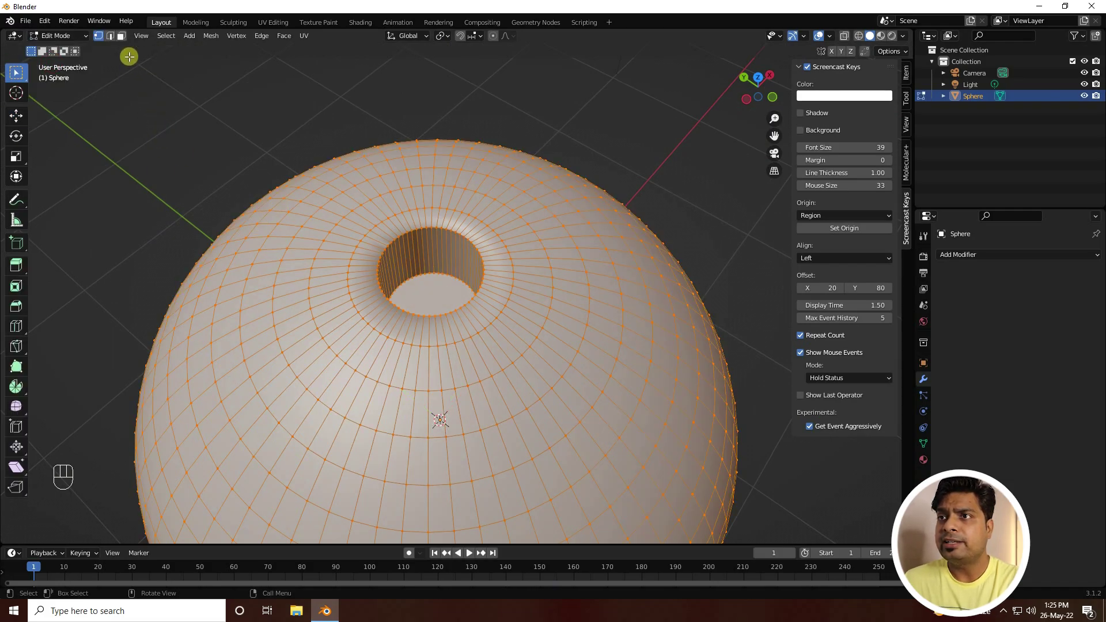
left_click(122, 37)
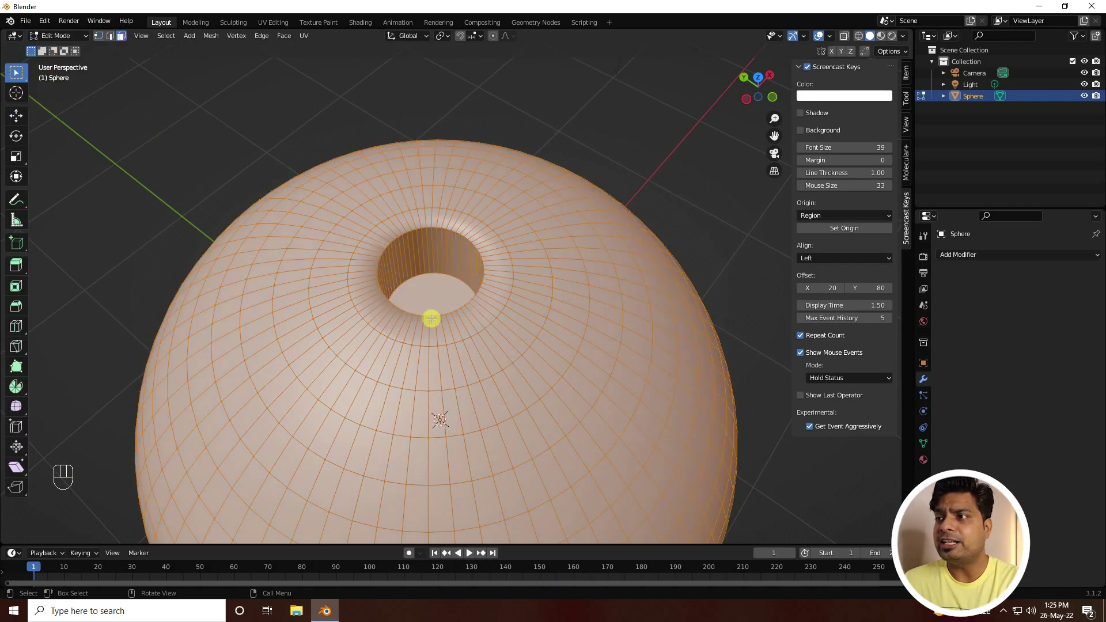
left_click(437, 288)
key("Delete")
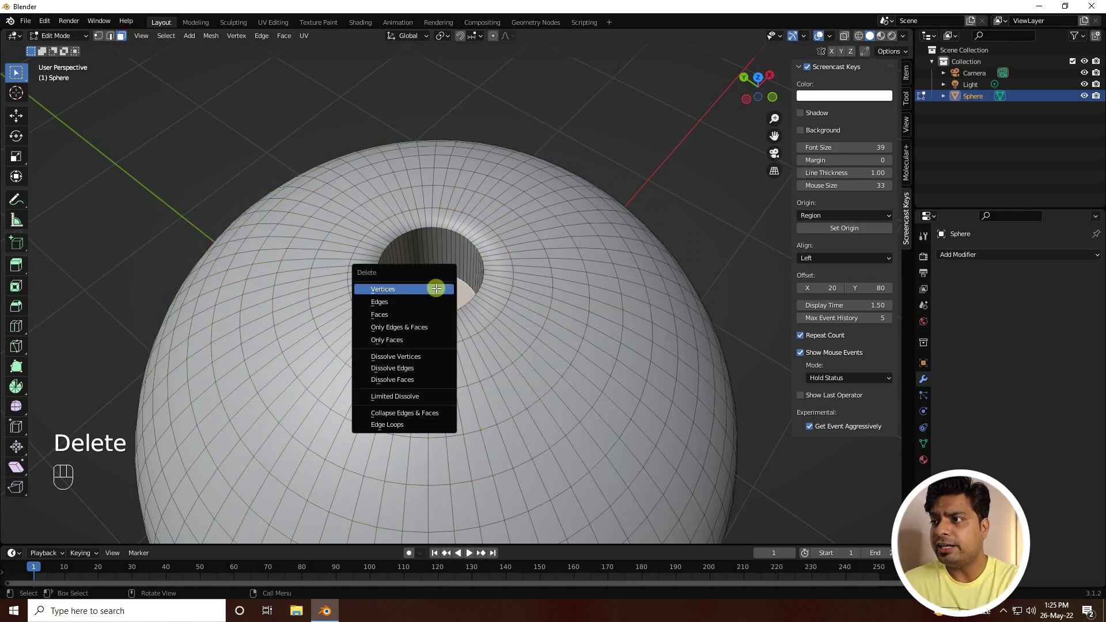
left_click(437, 288)
left_click(16, 115)
middle_click_drag(429, 397, 403, 250)
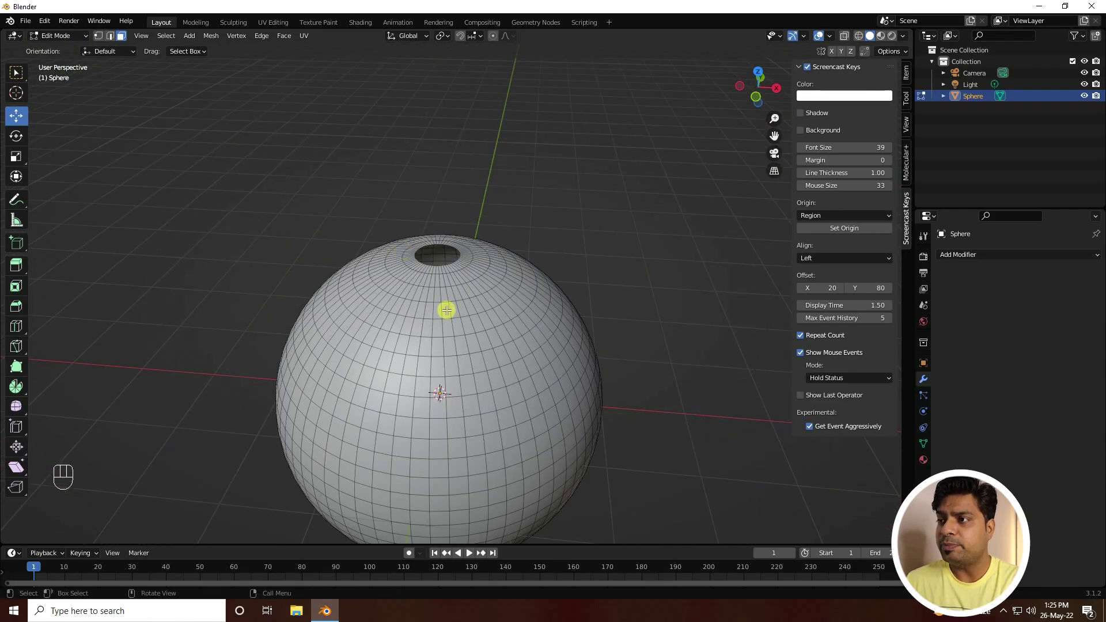
- Return to Object Mode in front view and add a second UV sphere at the origin
key("KP_1")
scroll(455, 317, "down", 2)
middle_click_drag(474, 328, 472, 255, "shift")
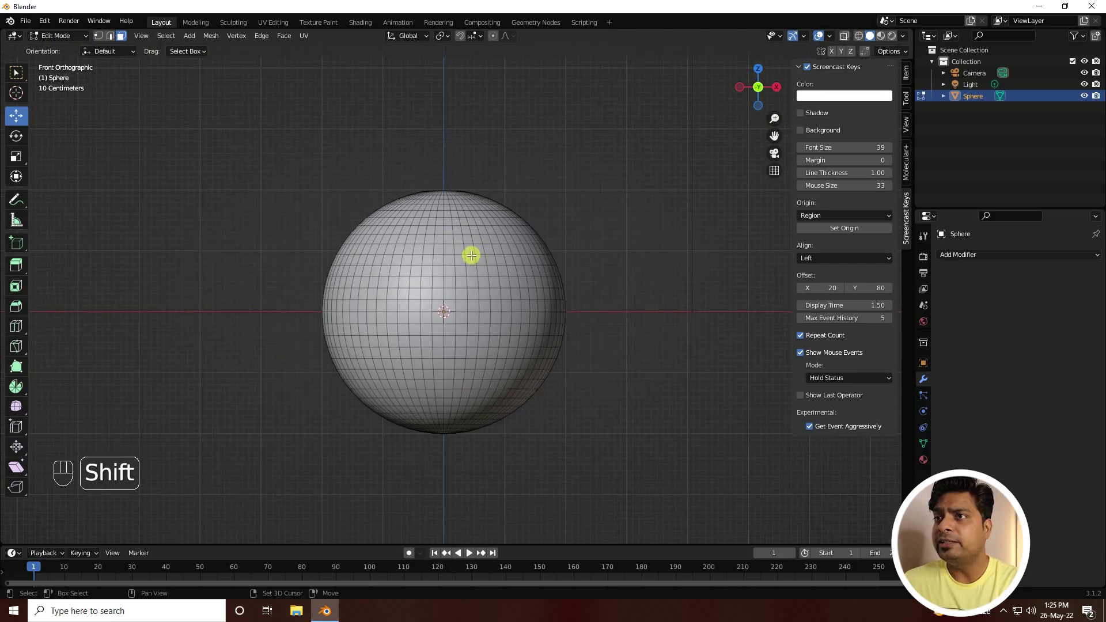
left_click(54, 36)
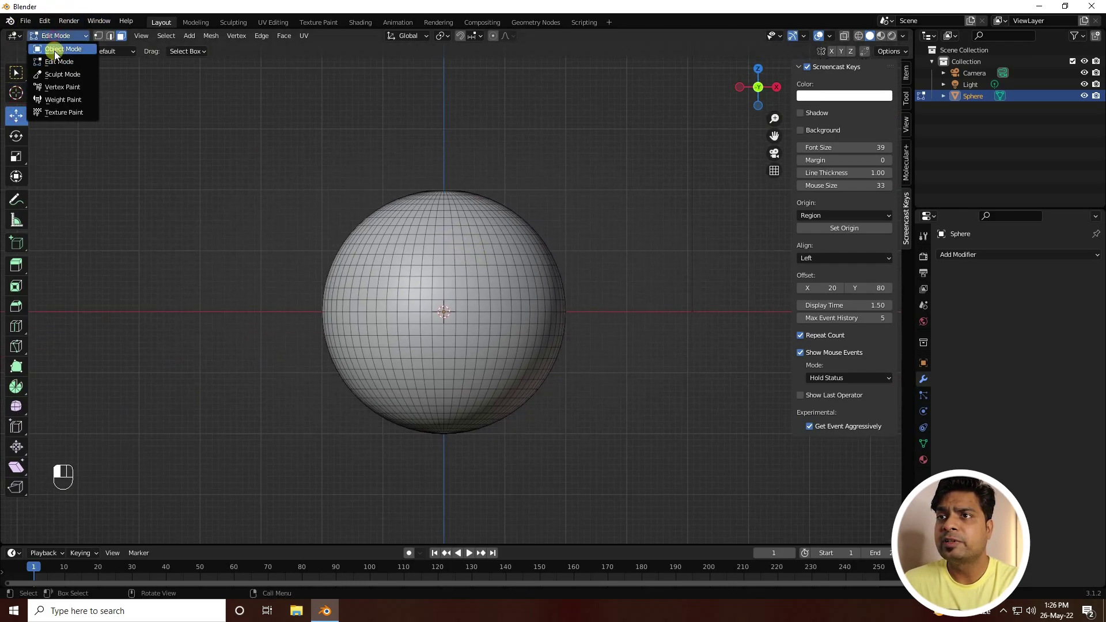
left_click(52, 50)
left_click(152, 36)
mouse_move(167, 48)
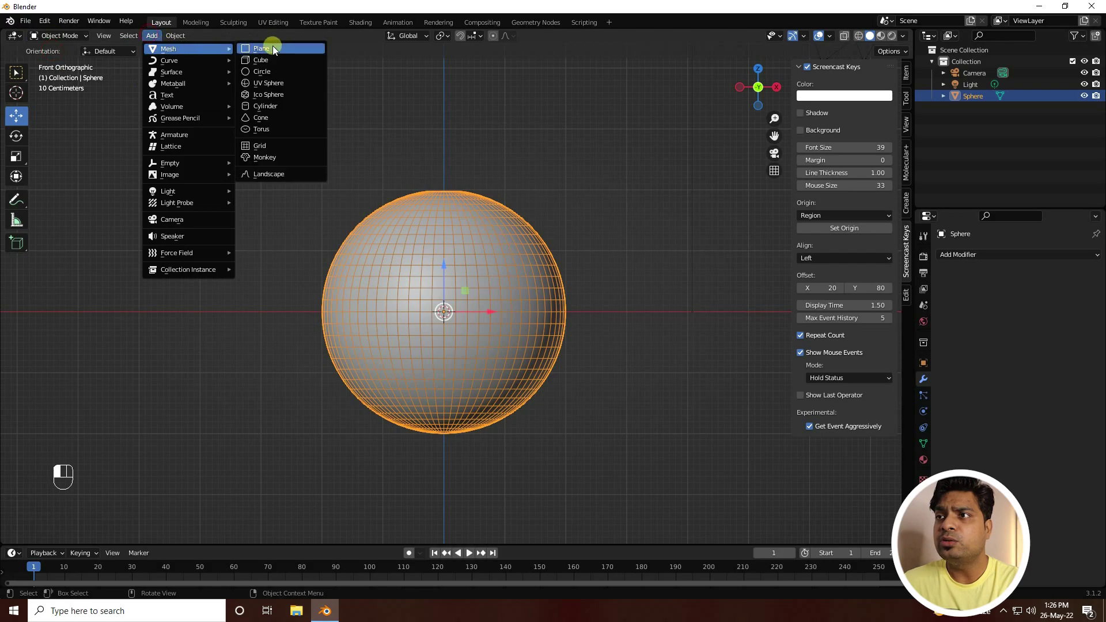
left_click(252, 85)
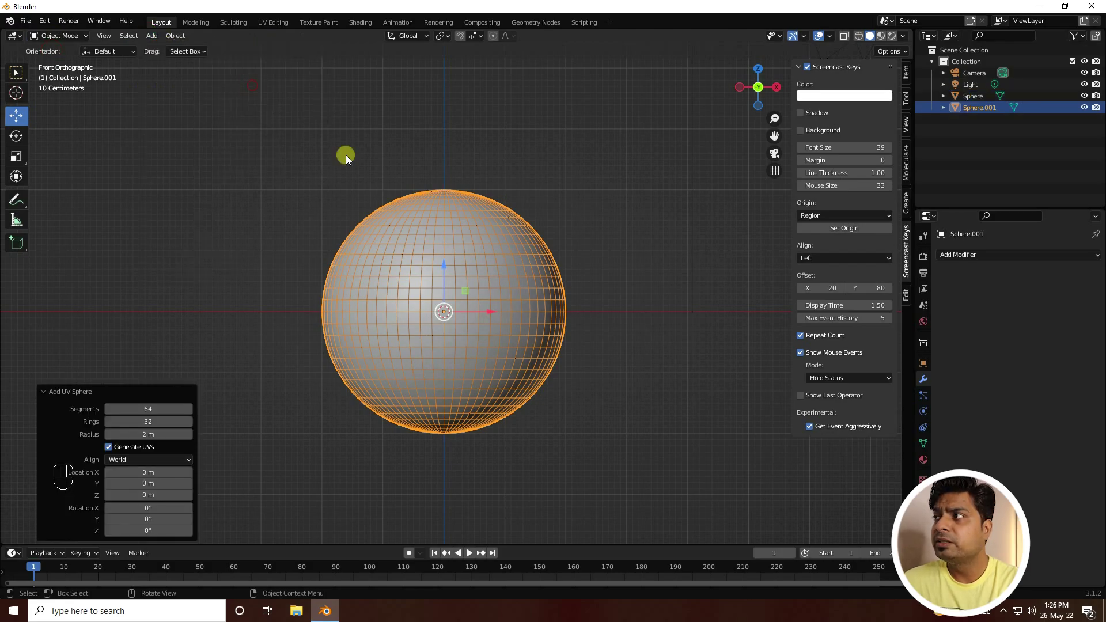
- Show the scene in wireframe and set the new sphere's radius to 0.2 m
left_click(858, 37)
scroll(455, 334, "up", 3)
left_click_drag(150, 435, 177, 439)
left_click(177, 439)
type("0.2")
key("Return")
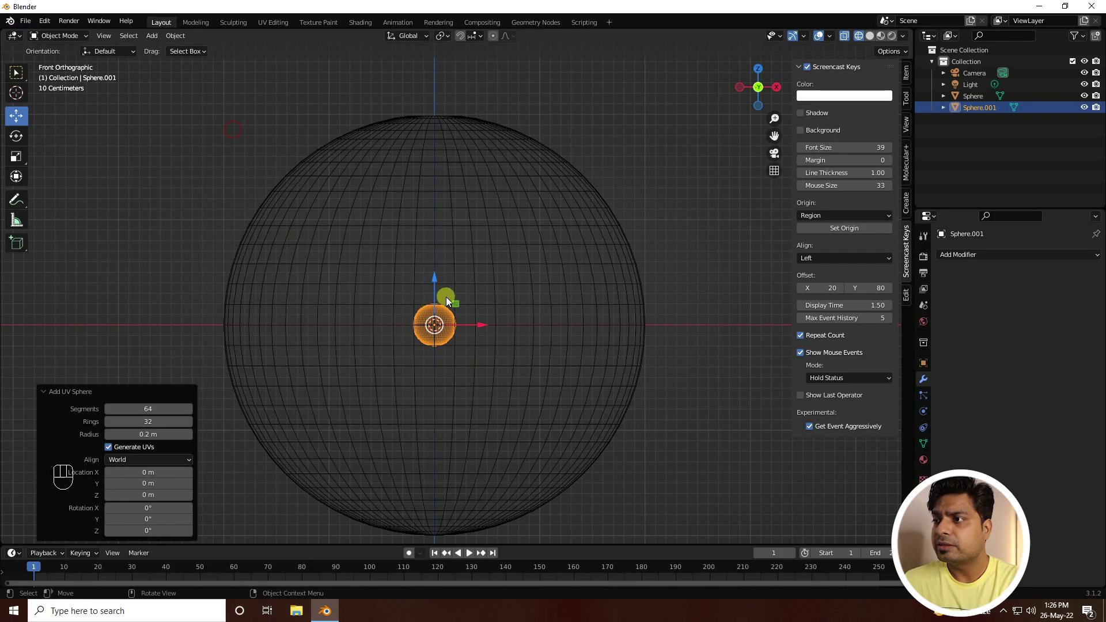
- Move the small sphere up along Z by about 2.39 m so it sits above the large sphere's hole
left_click_drag(434, 275, 460, 495)
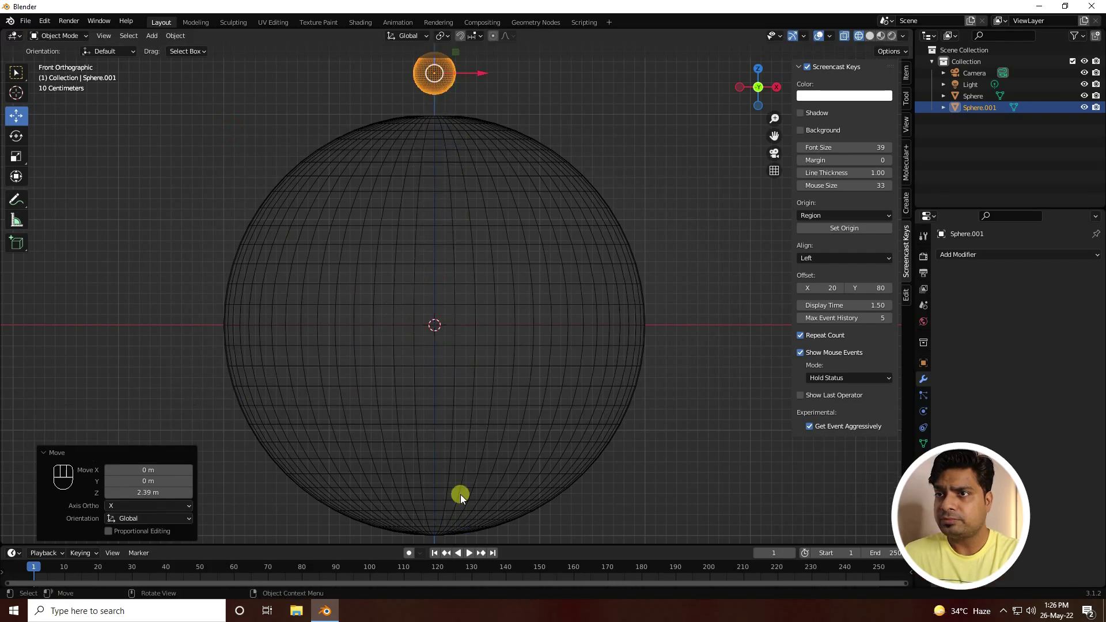
left_click(51, 35)
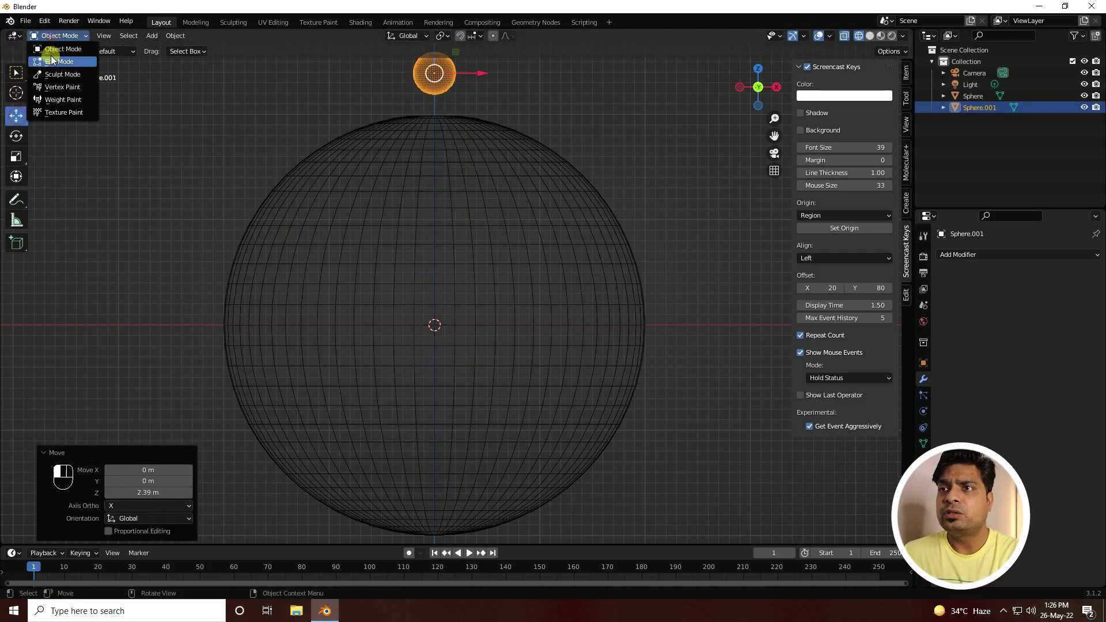
middle_click_drag(309, 236, 341, 364, "shift")
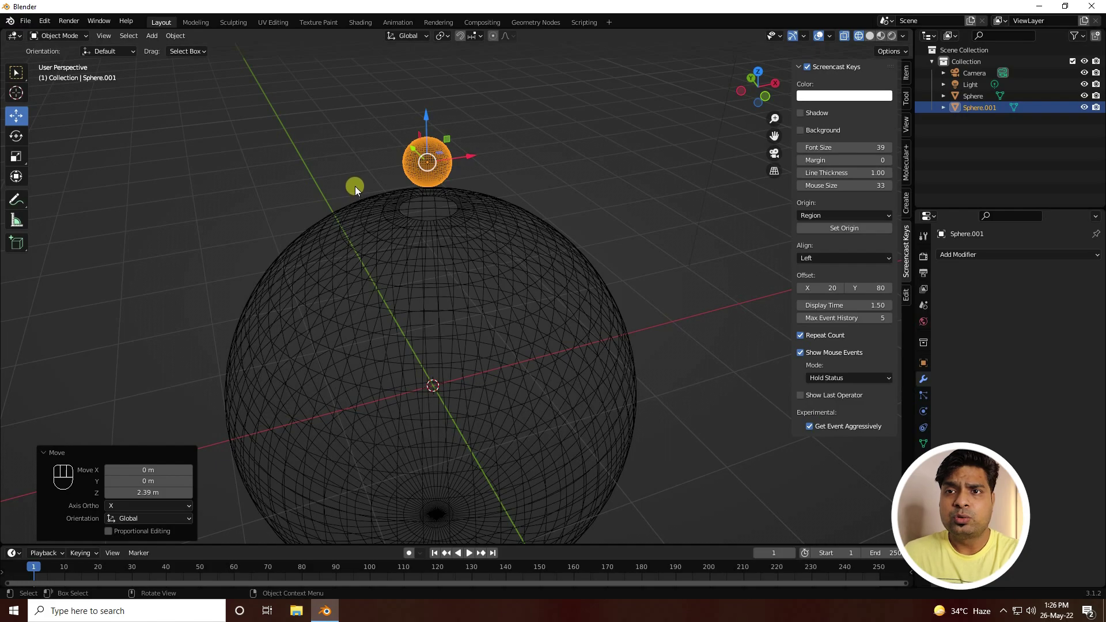
- Apply the Quick Liquid effect to the small sphere
left_click(428, 178)
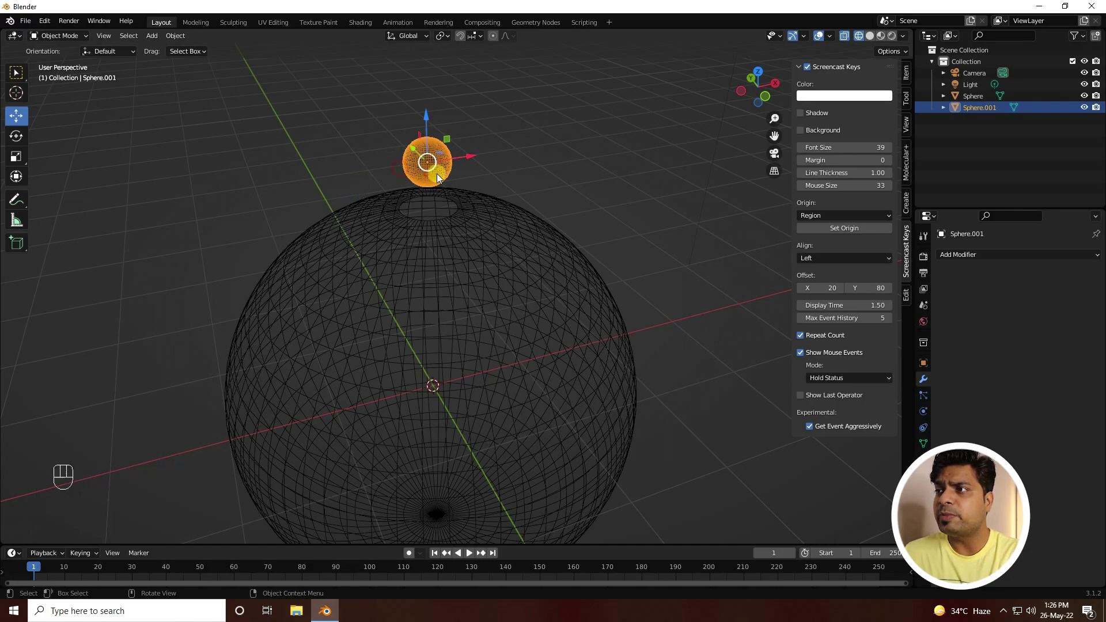
left_click(175, 36)
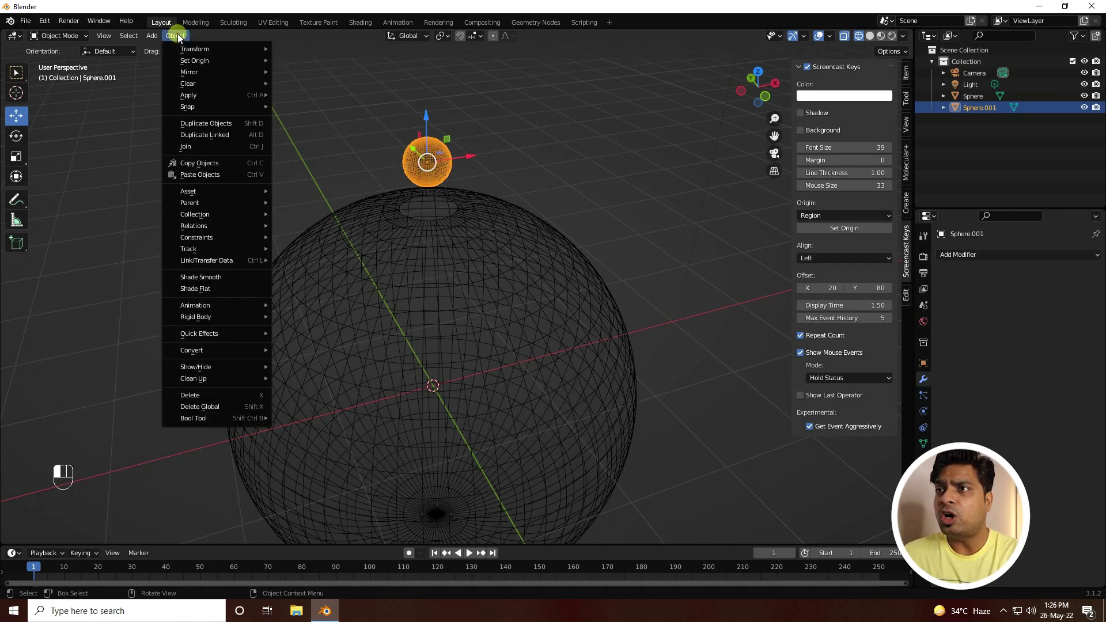
mouse_move(210, 334)
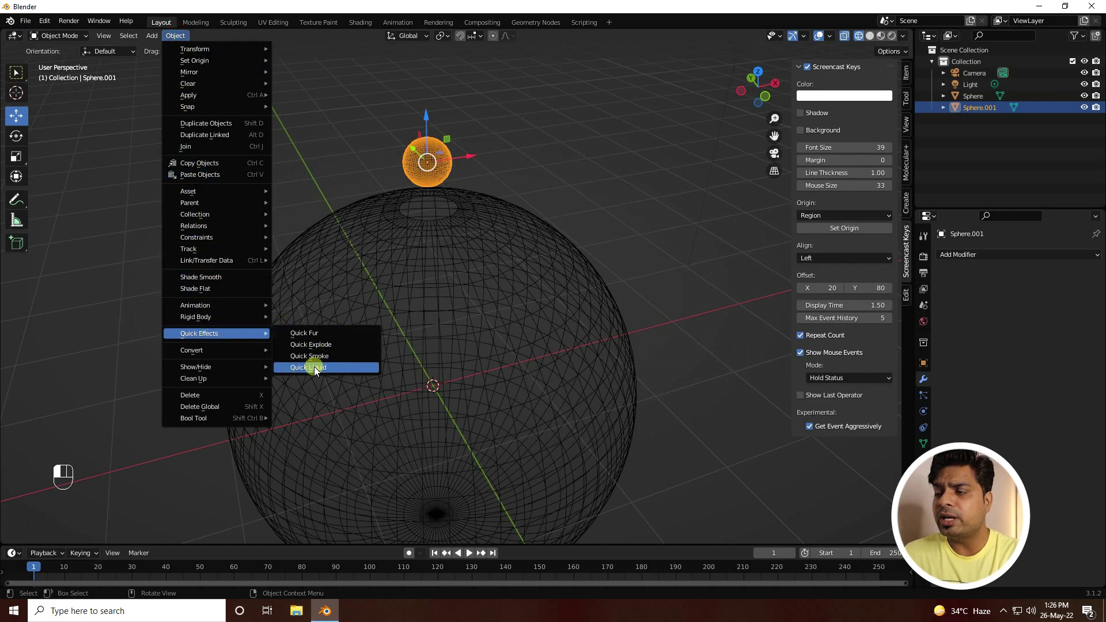
left_click(296, 361)
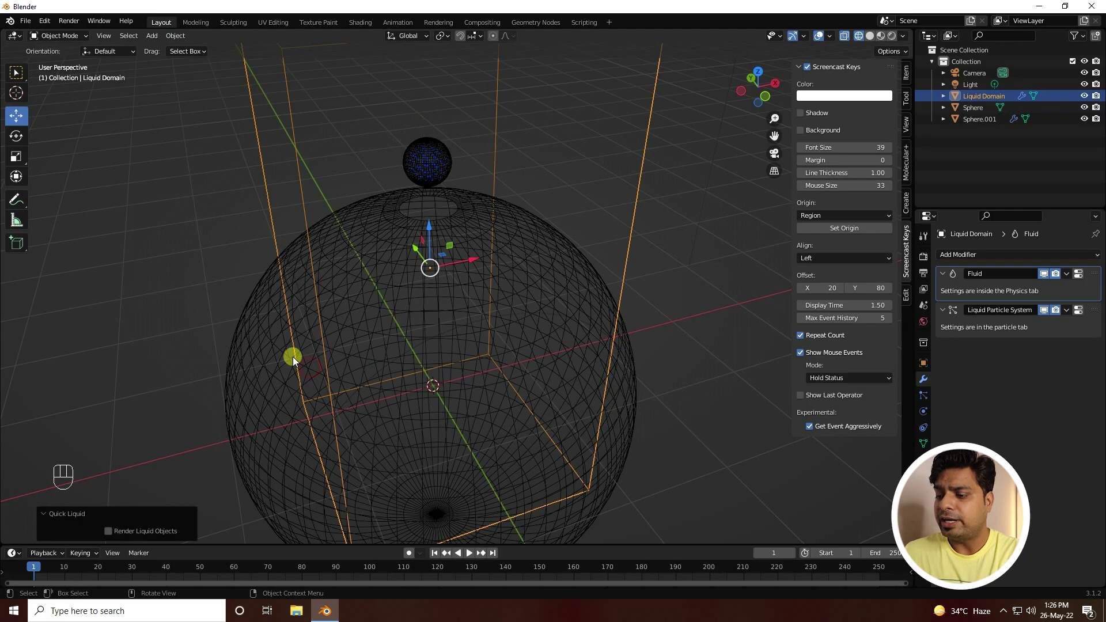
- Play the liquid simulation several times from the front view and return to frame 1
key("KP_1")
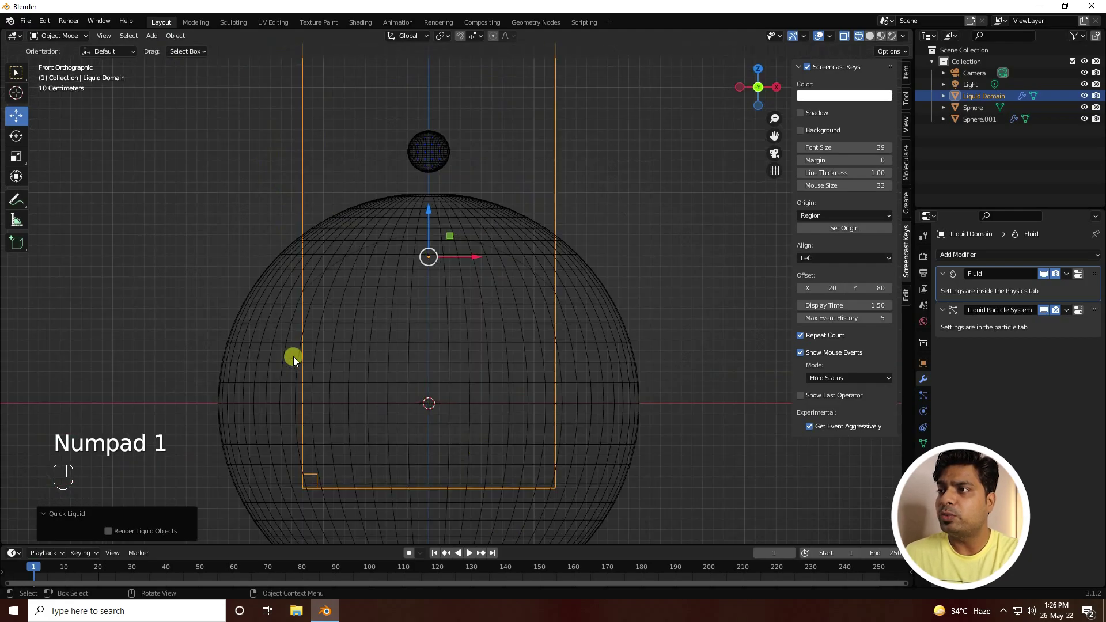
left_click(468, 553)
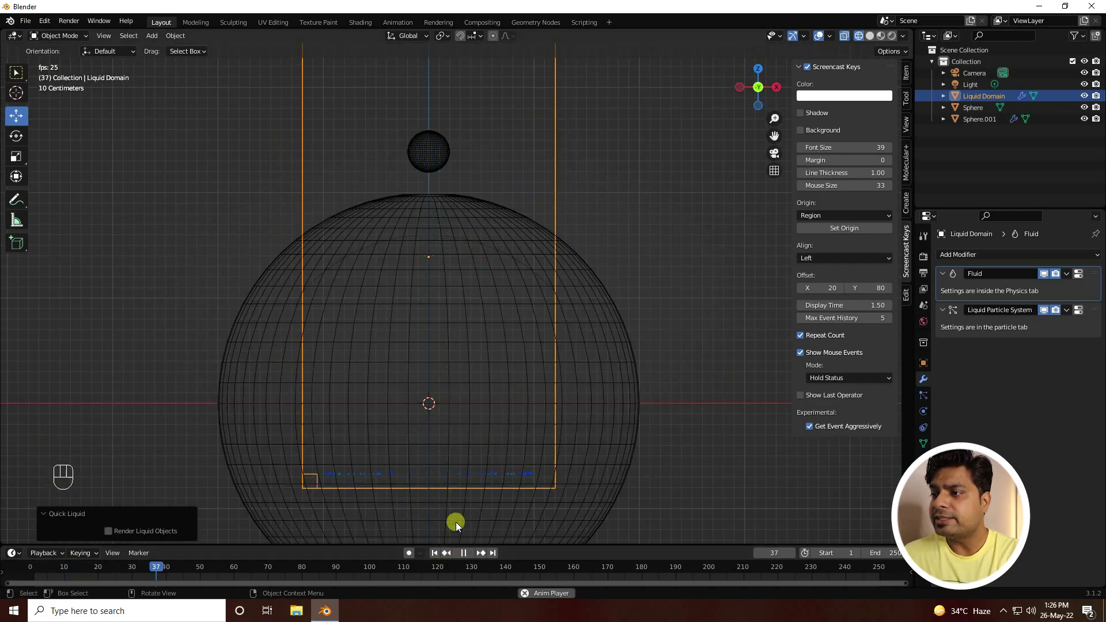
left_click(434, 553)
left_click(460, 553)
left_click(435, 553)
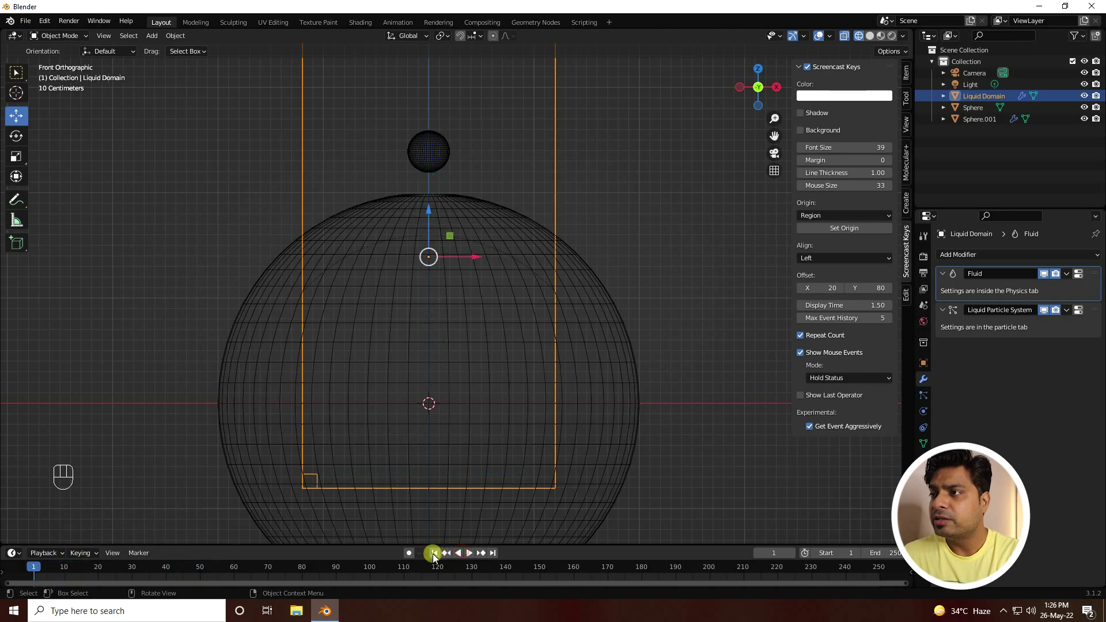
left_click(470, 547)
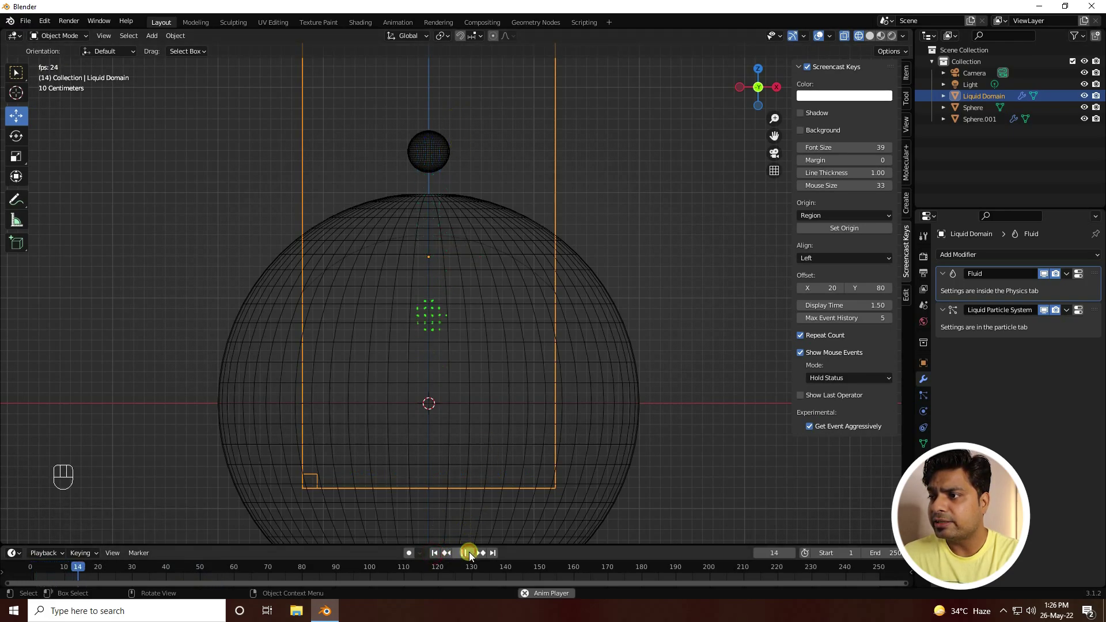
left_click(468, 552)
left_click(443, 553)
left_click(469, 553)
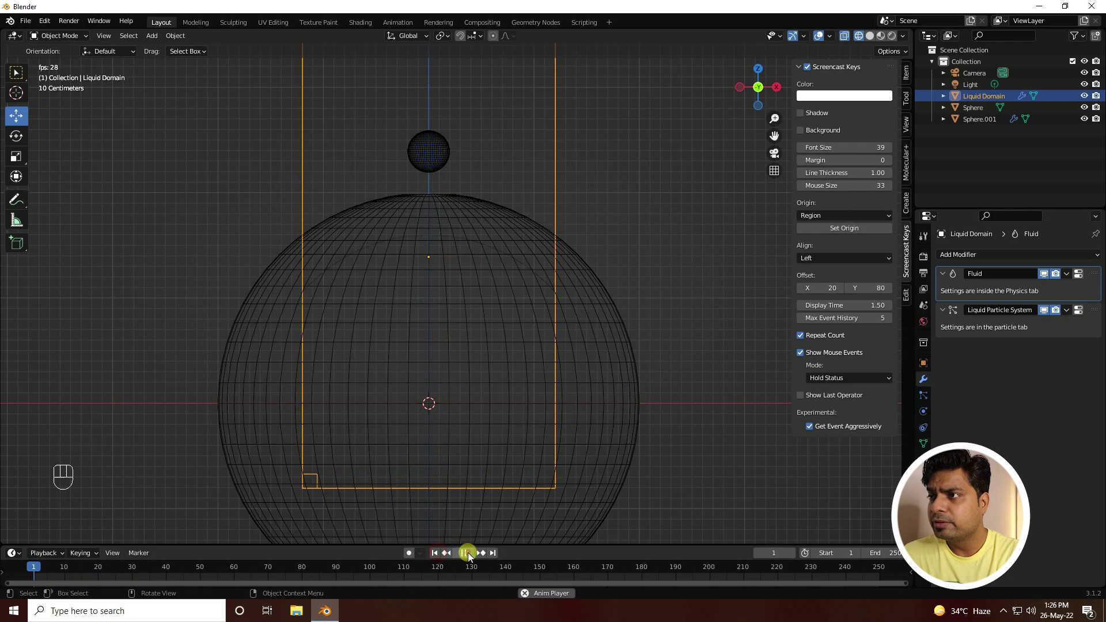
left_click(469, 553)
left_click(434, 553)
- Lower the liquid domain along Z by about 1.16 m and set its X, Y and Z scale to 2.5
scroll(439, 267, "down", 4)
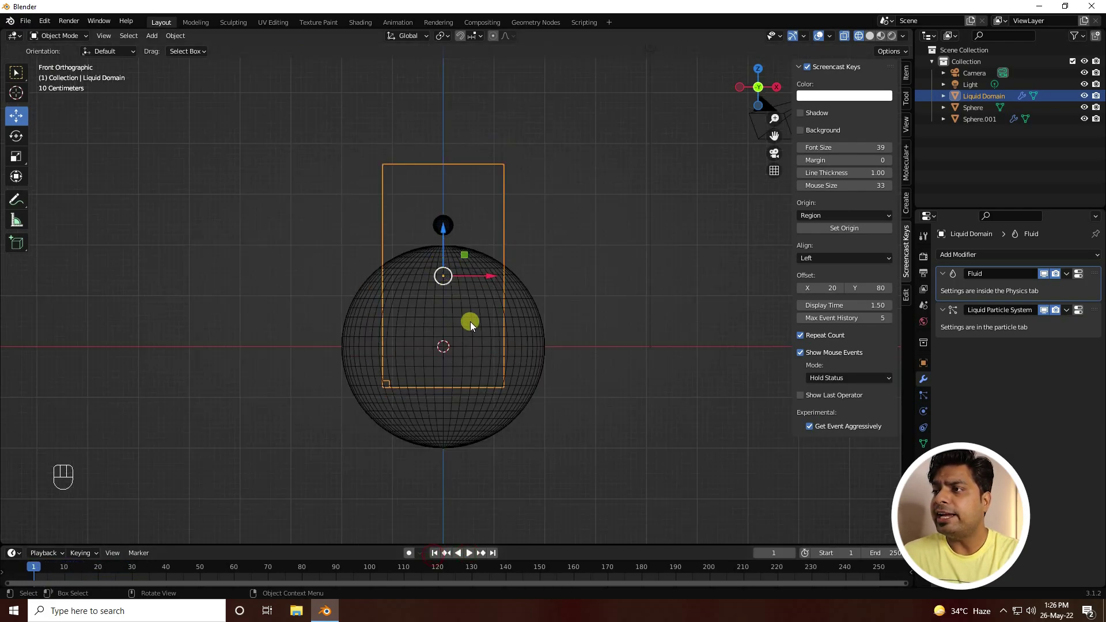
left_click_drag(443, 234, 442, 293)
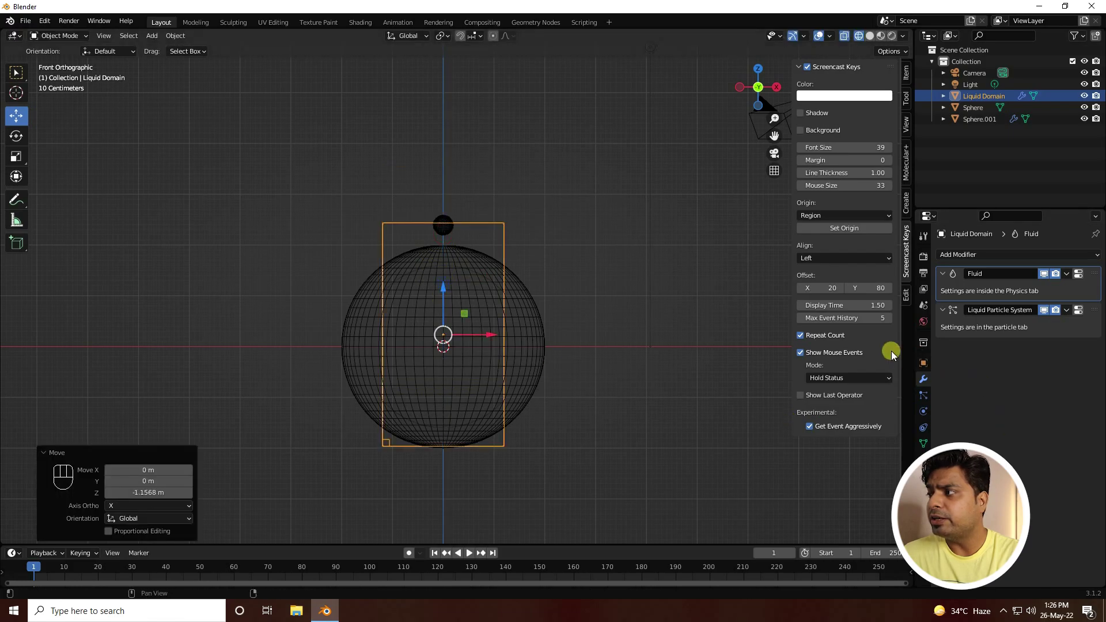
left_click(923, 363)
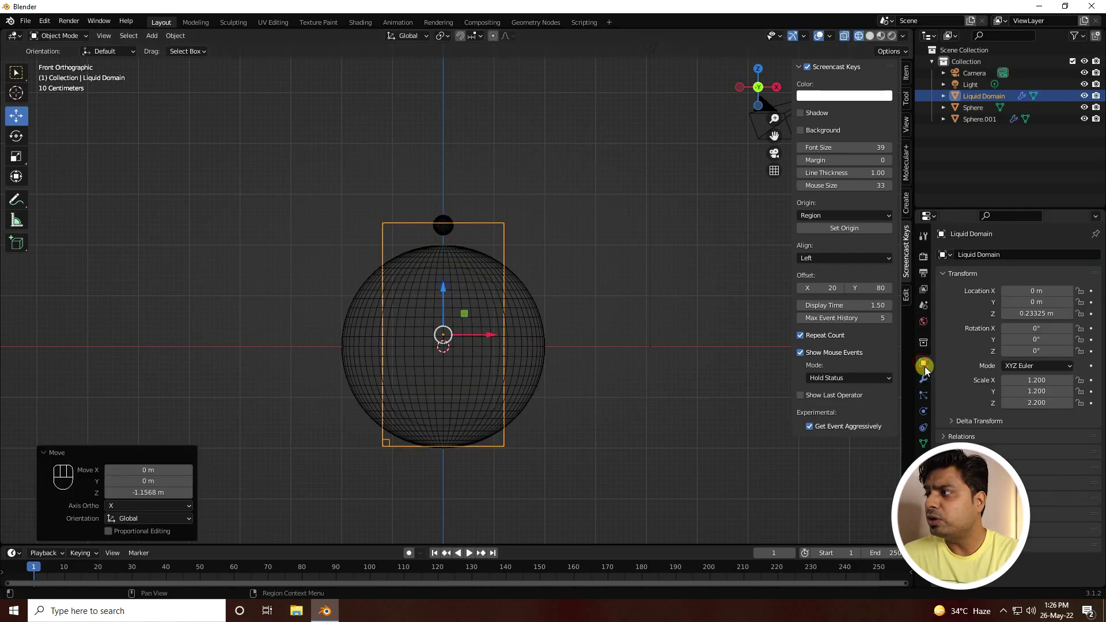
left_click(1036, 404)
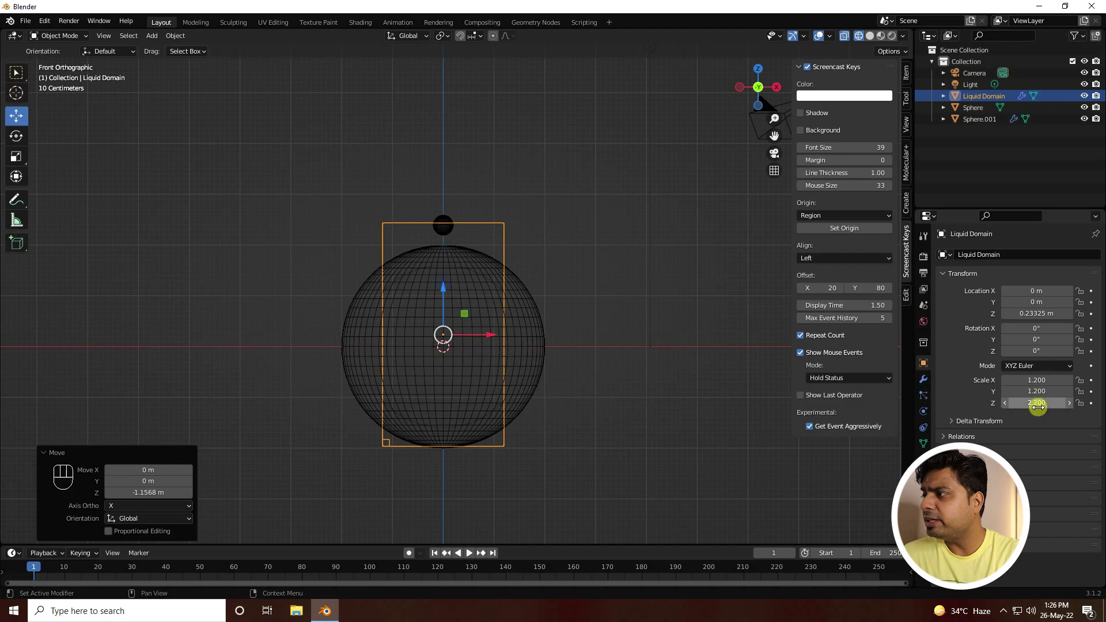
type("2")
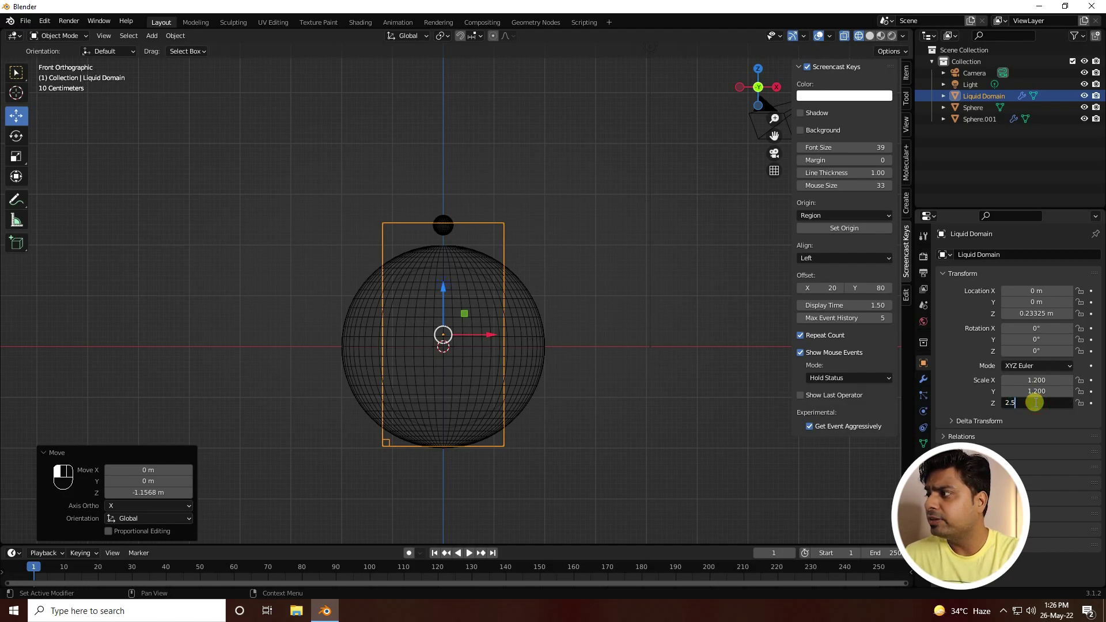
type(".5")
key("shift+Tab")
type("2.5")
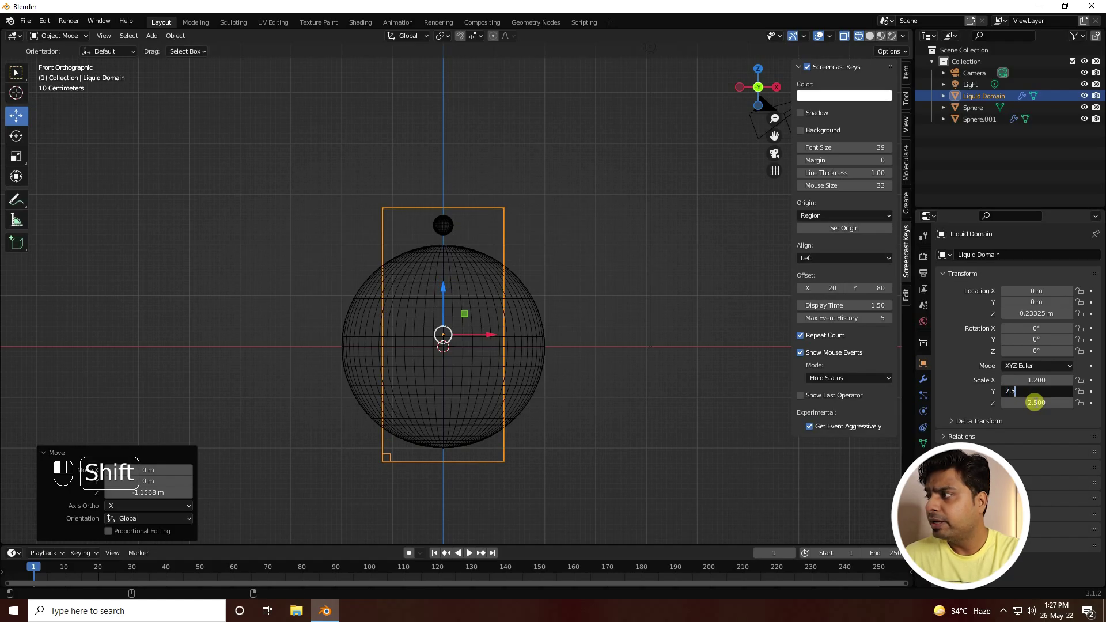
key("shift+Tab")
type("2.5")
key("Return")
mouse_move(328, 160)
middle_mouse_down()
mouse_move(444, 257)
mouse_move(626, 252)
mouse_move(395, 273)
mouse_move(394, 368)
mouse_move(453, 244)
mouse_move(500, 243)
mouse_move(400, 244)
middle_mouse_up()
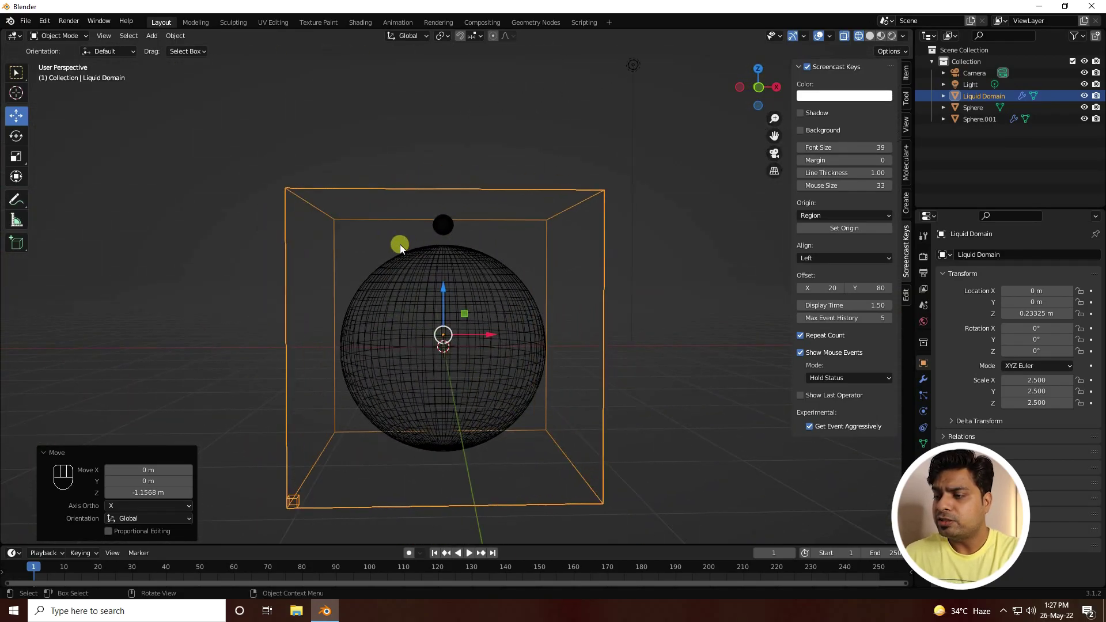
key("KP_1")
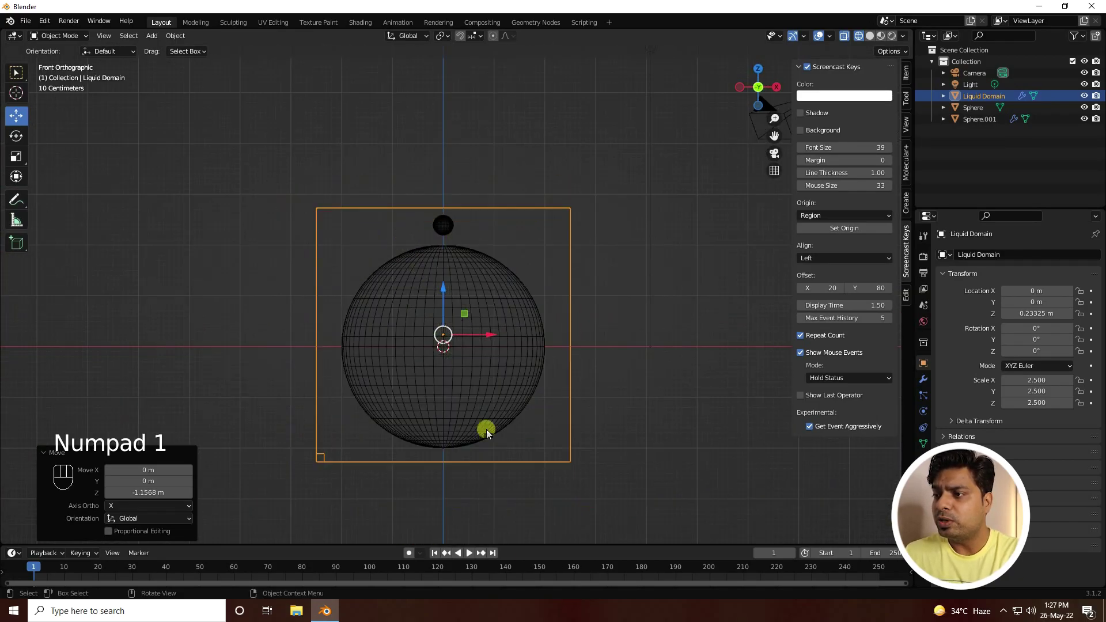
- Play the simulation with the enlarged liquid domain, stop it and return to frame 1
left_click(469, 553)
scroll(493, 374, "up", 3)
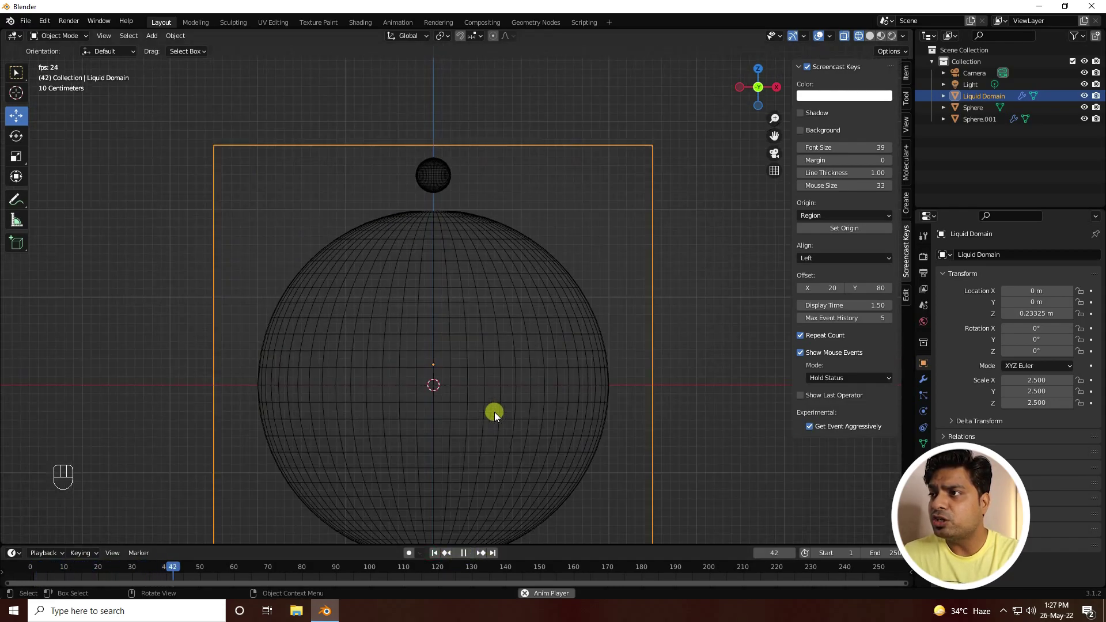
middle_click_drag(479, 400, 480, 341, "shift")
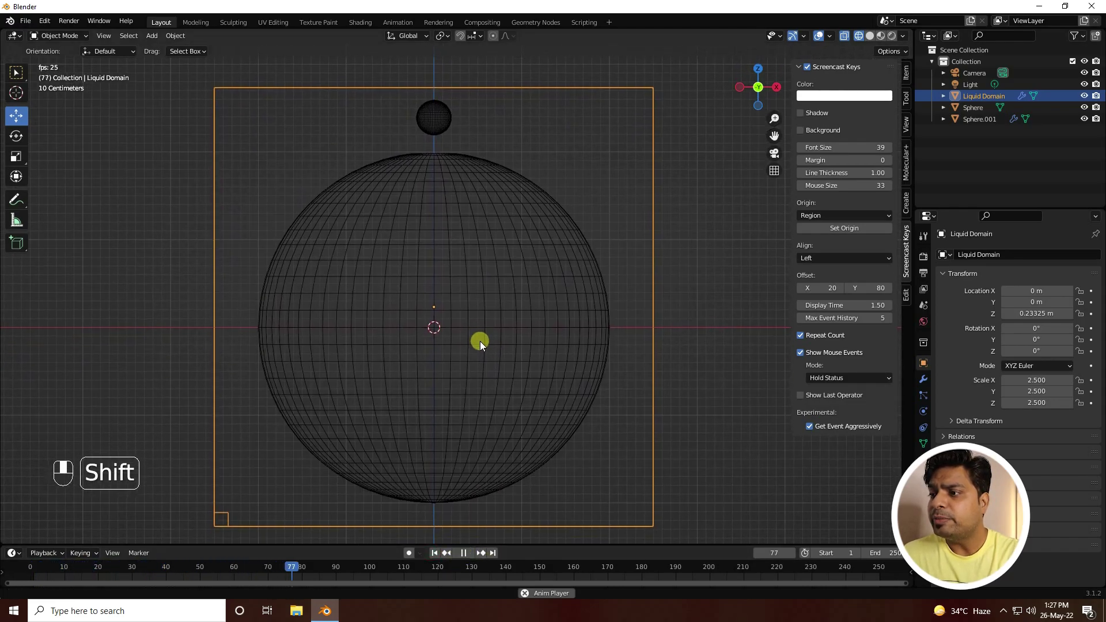
left_click(462, 553)
left_click(434, 553)
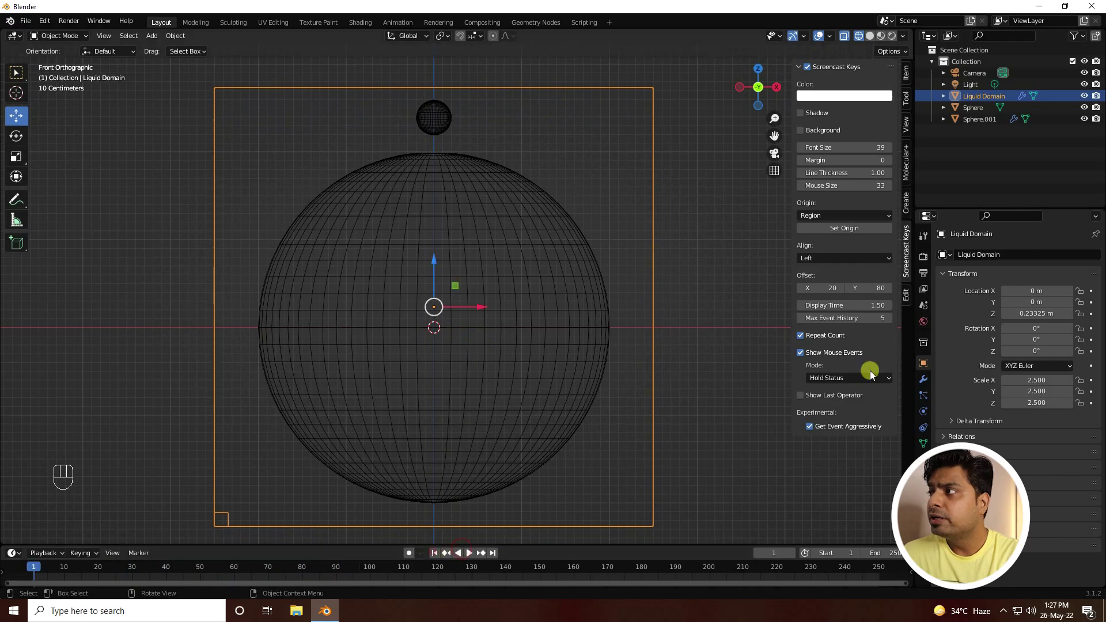
- Set the small sphere's fluid flow behavior to Inflow and enter a new sampling substeps value
left_click(974, 108)
left_click(972, 119)
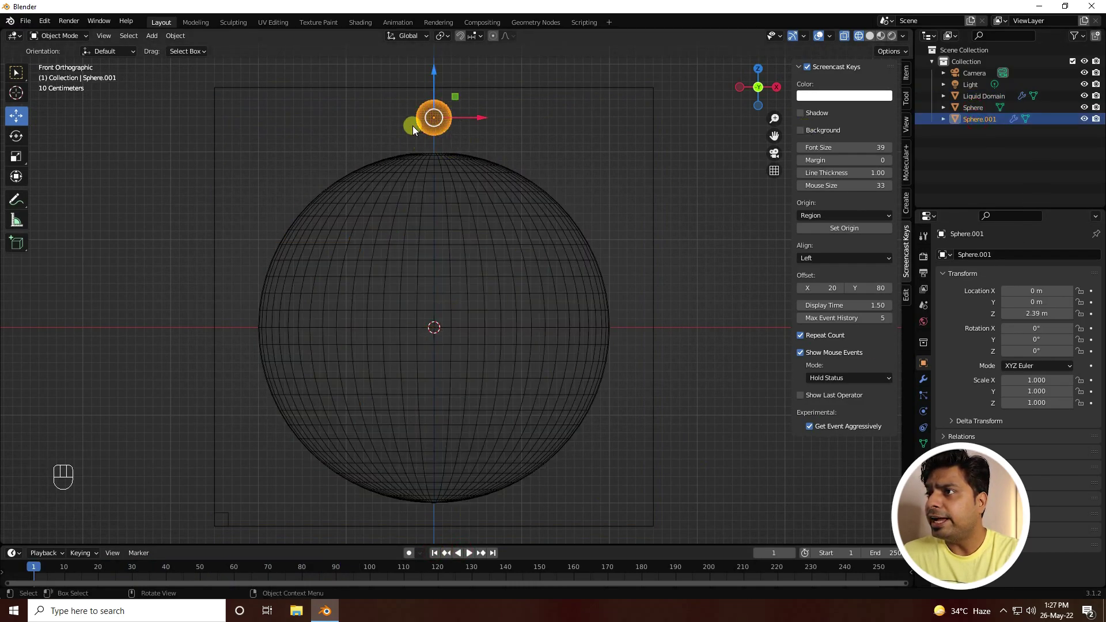
left_click(923, 385)
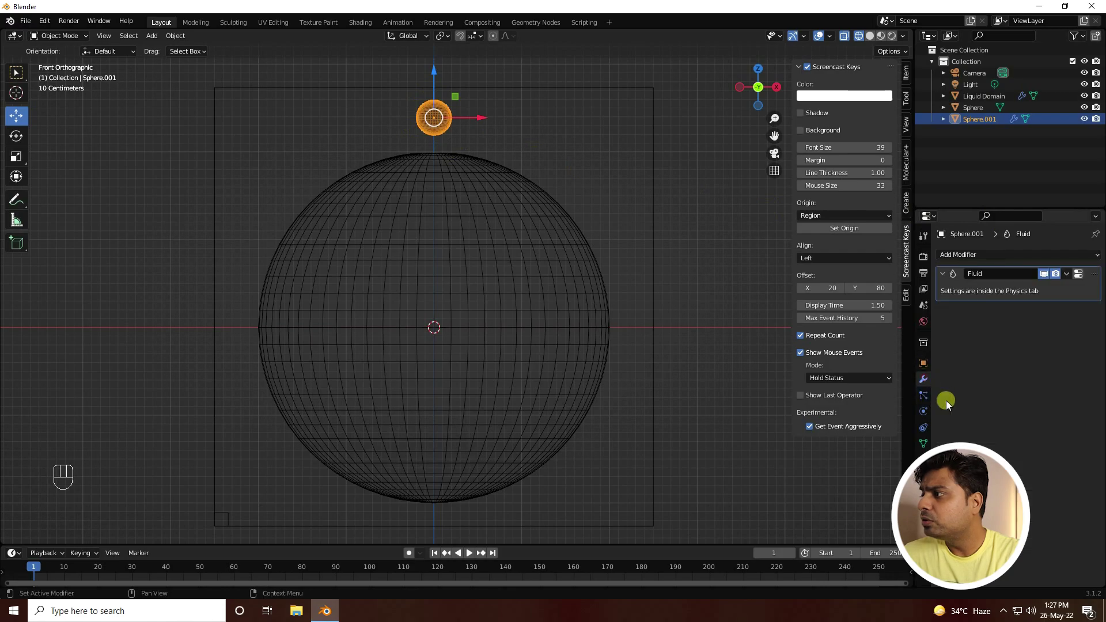
left_click(923, 410)
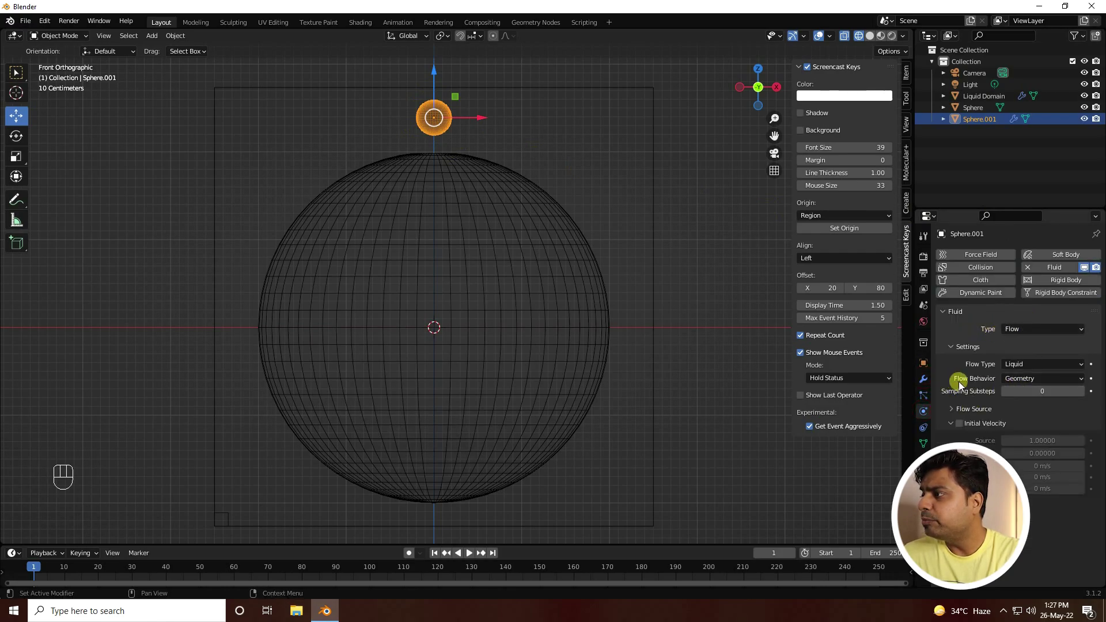
left_click(1013, 378)
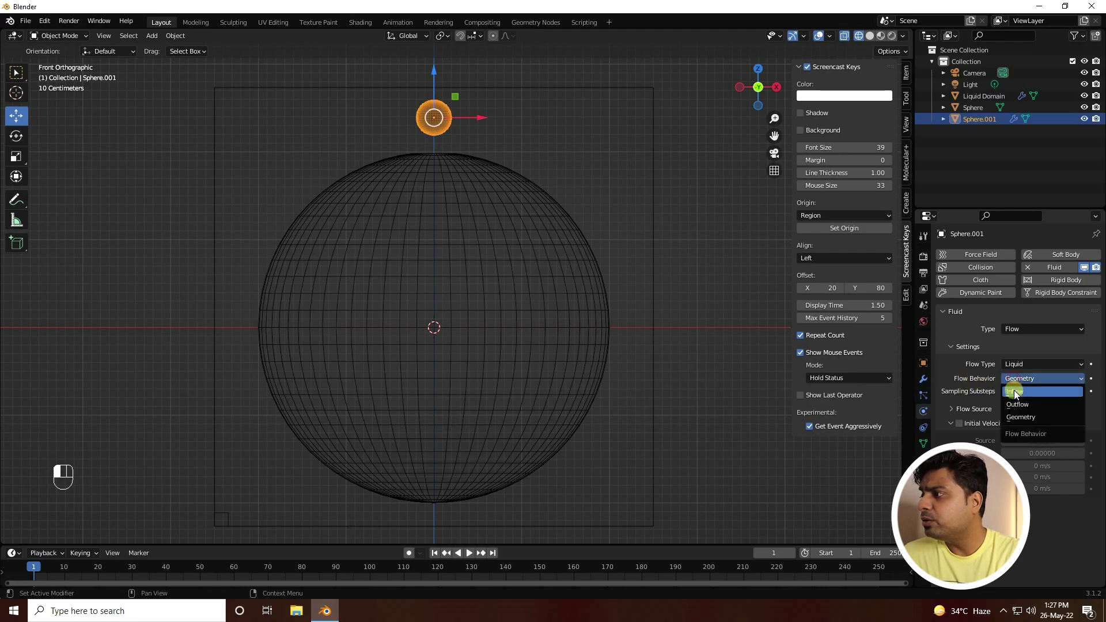
left_click(1015, 393)
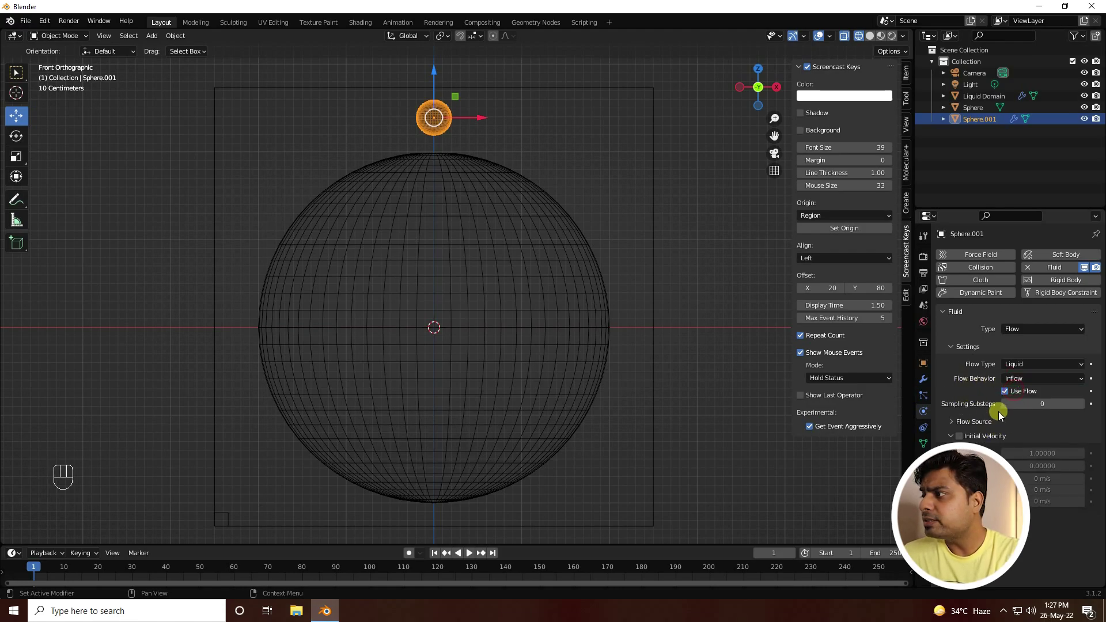
left_click(1041, 403)
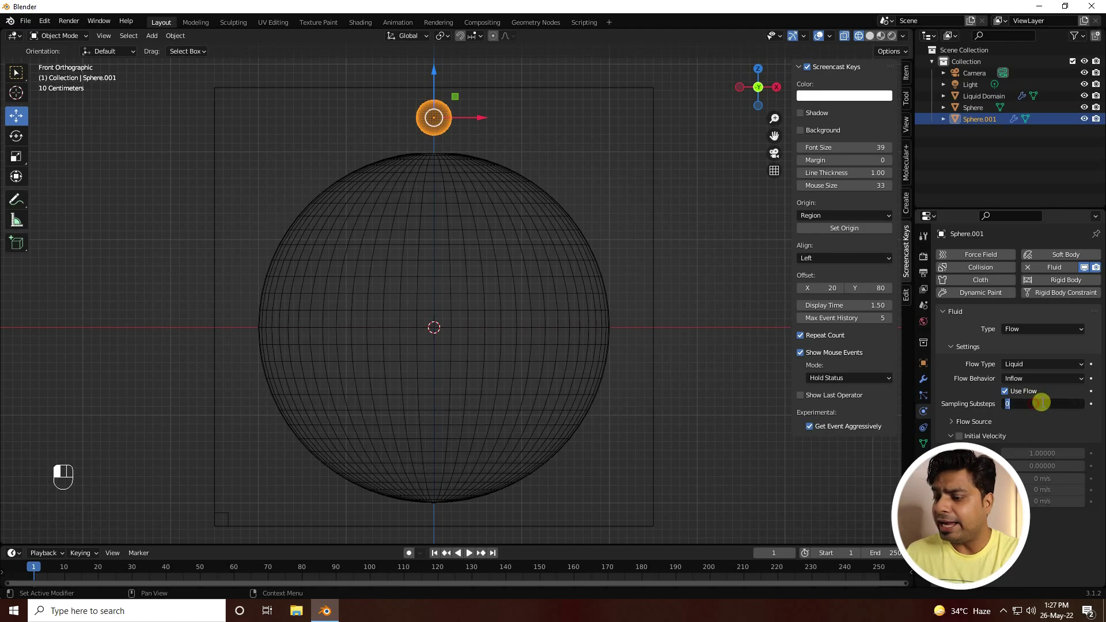
type("00")
key("Return")
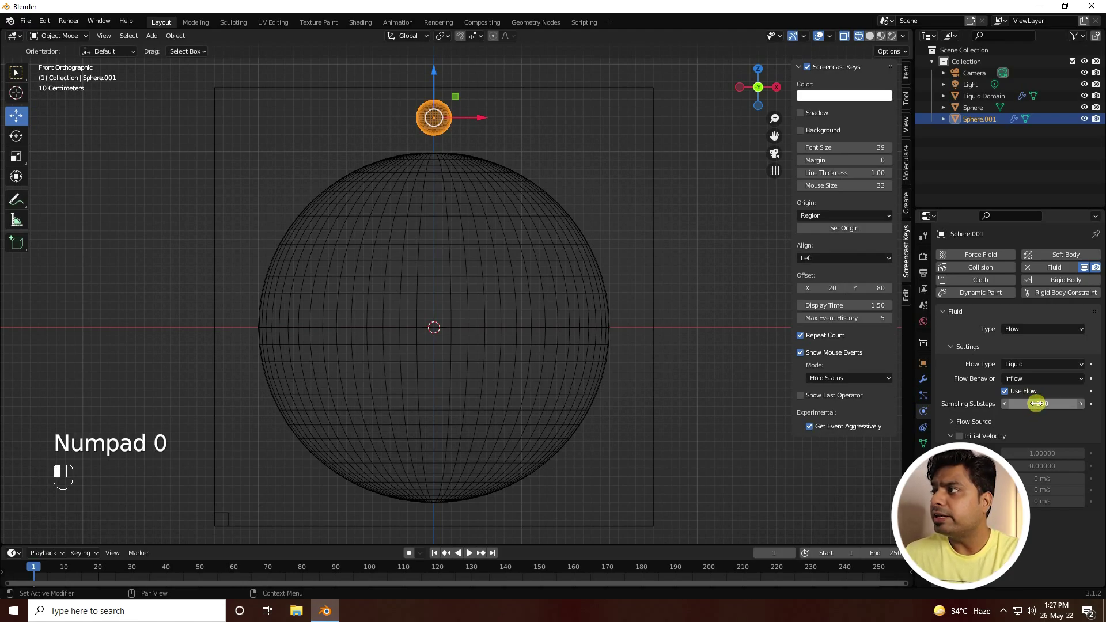
- Set the liquid domain's cache end frame to 100 and cache type to All, and bake the whole simulation
left_click(983, 98)
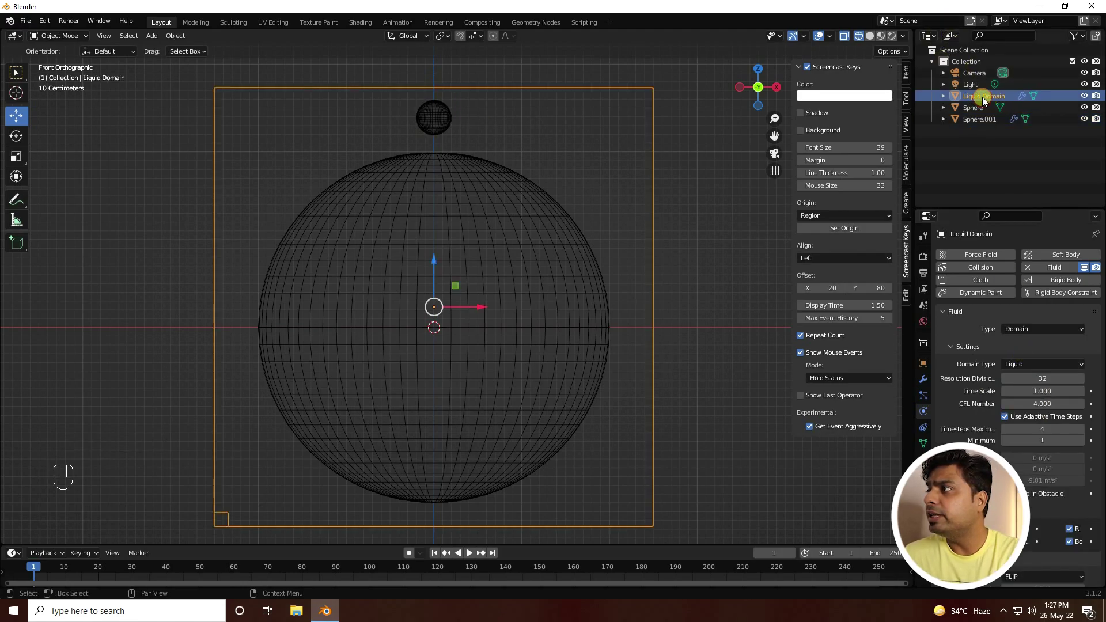
scroll(951, 484, "down", 15)
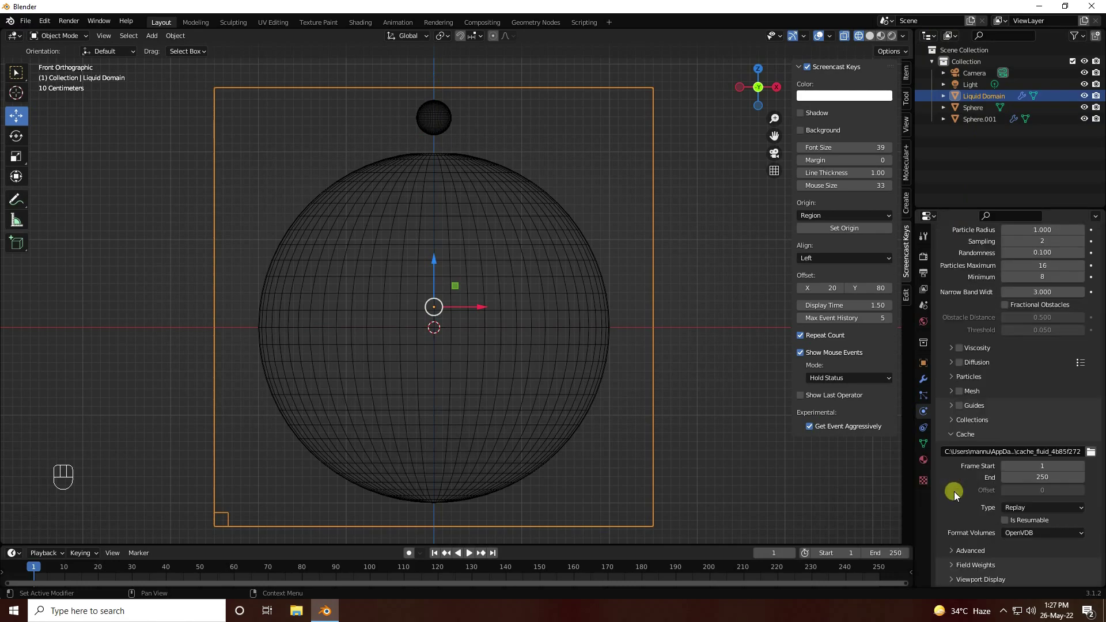
left_click(1034, 476)
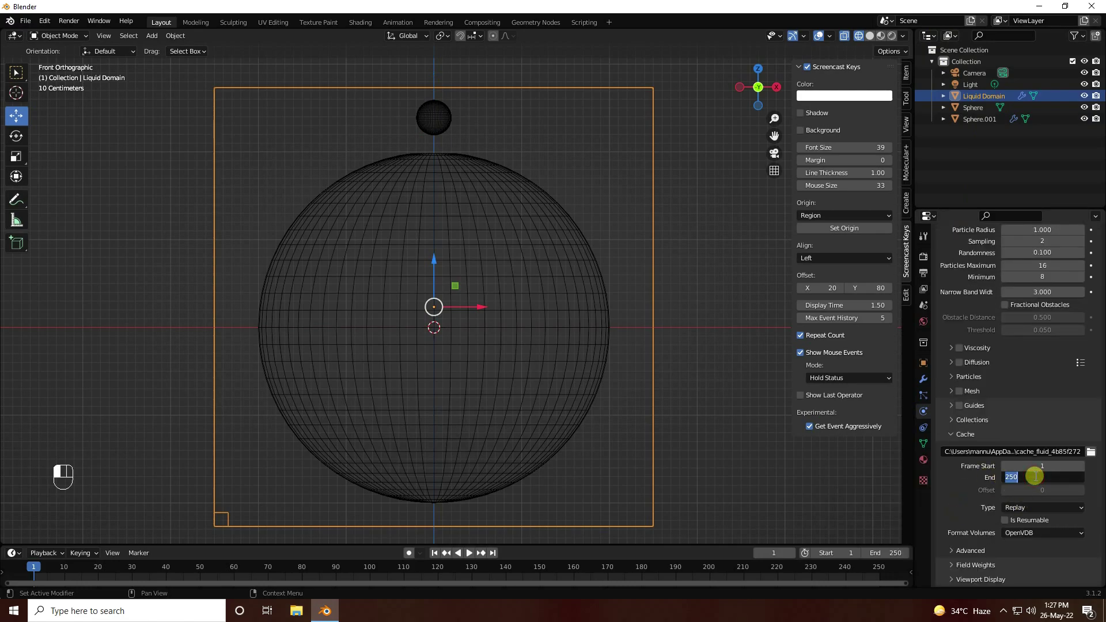
type("100")
key("Return")
left_click(1014, 508)
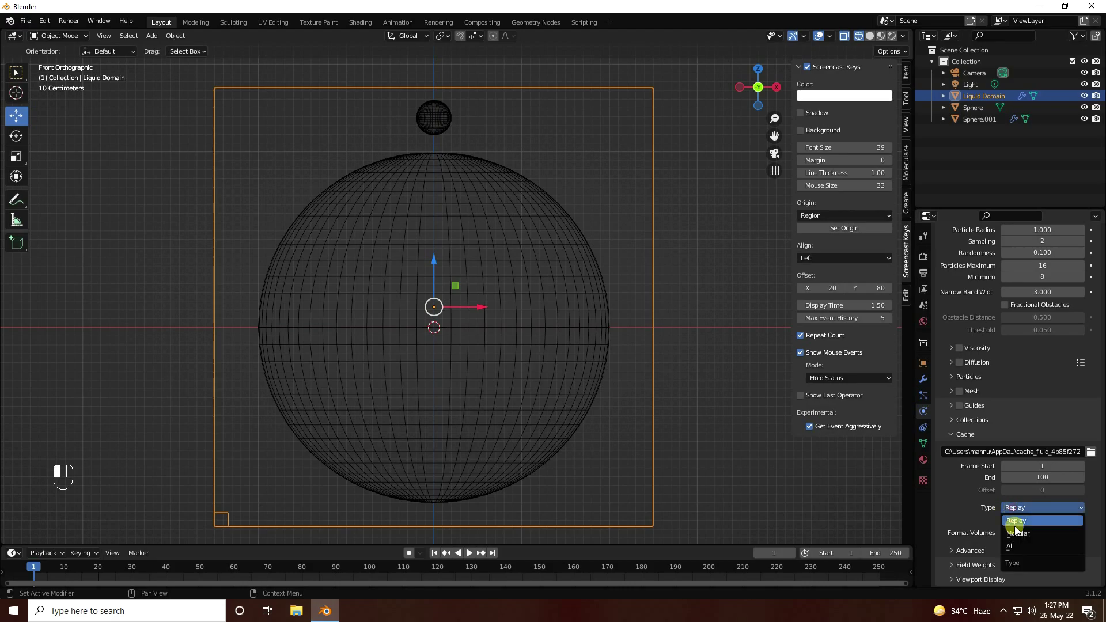
left_click(1009, 546)
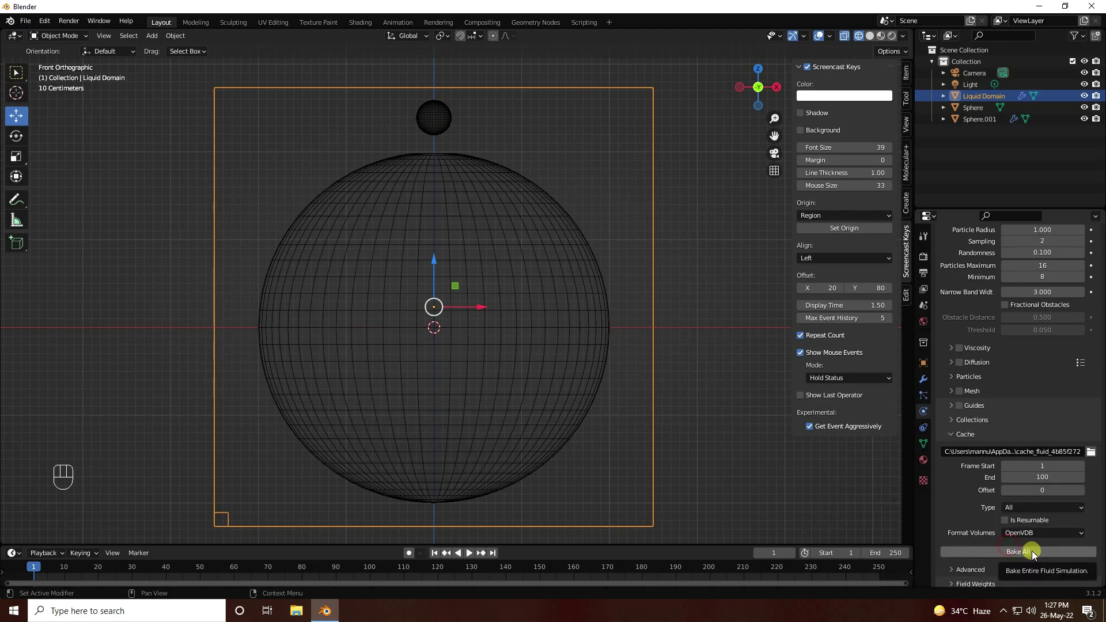
left_click(1006, 553)
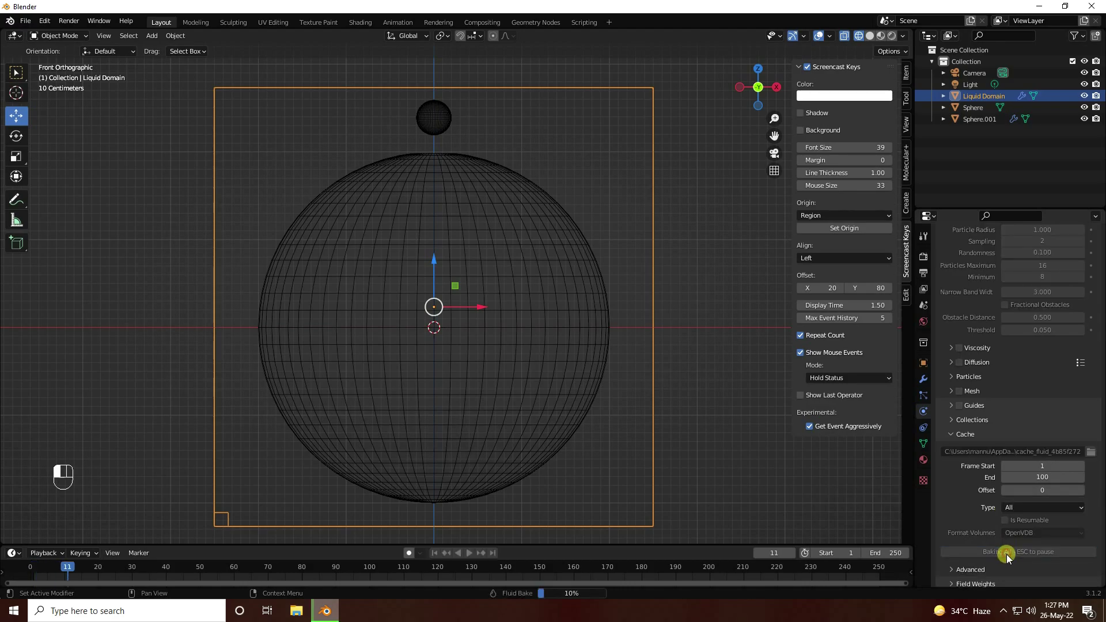
- Play the baked liquid simulation twice from the start and return to frame 1
left_click(468, 552)
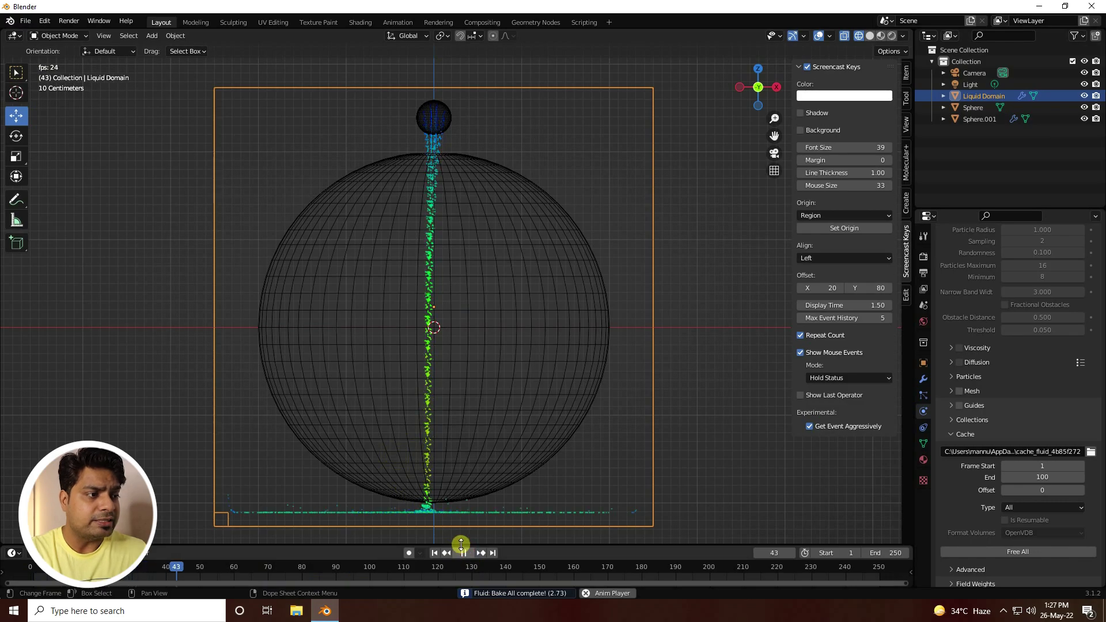
left_click(463, 553)
left_click(435, 553)
left_click(468, 555)
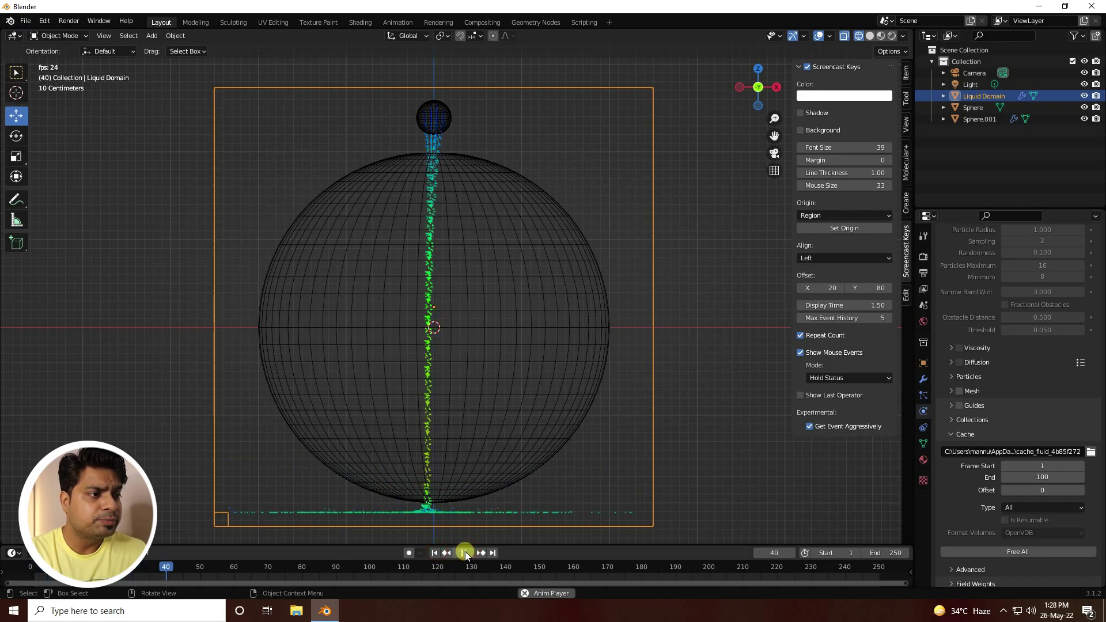
left_click(465, 551)
left_click(434, 552)
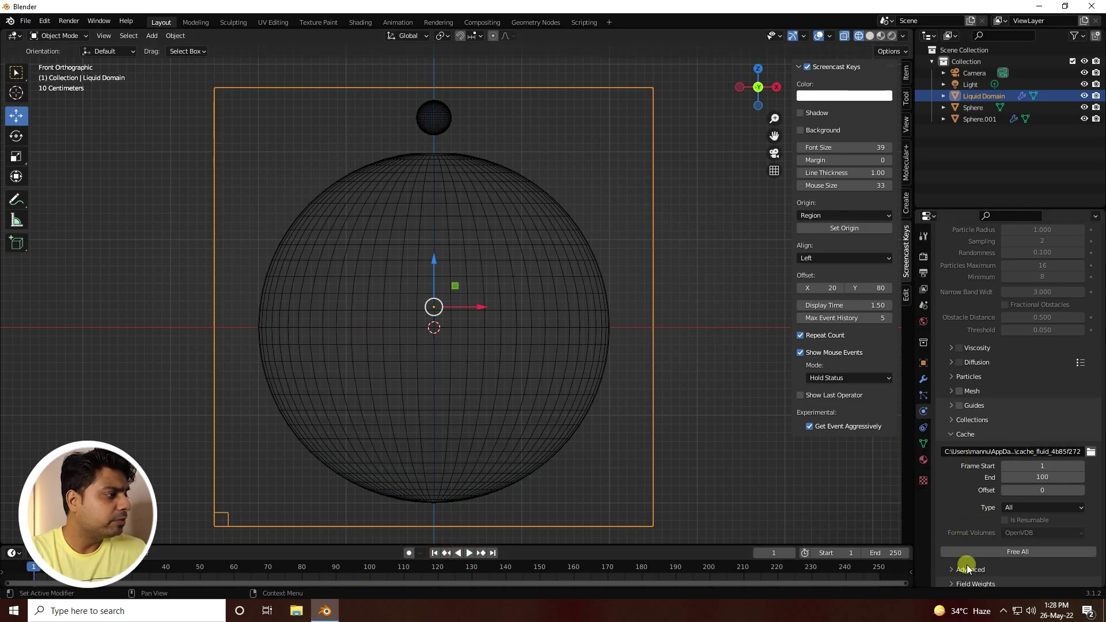
- Free the baked liquid data and turn off all six border collisions of the liquid domain
left_click(1007, 550)
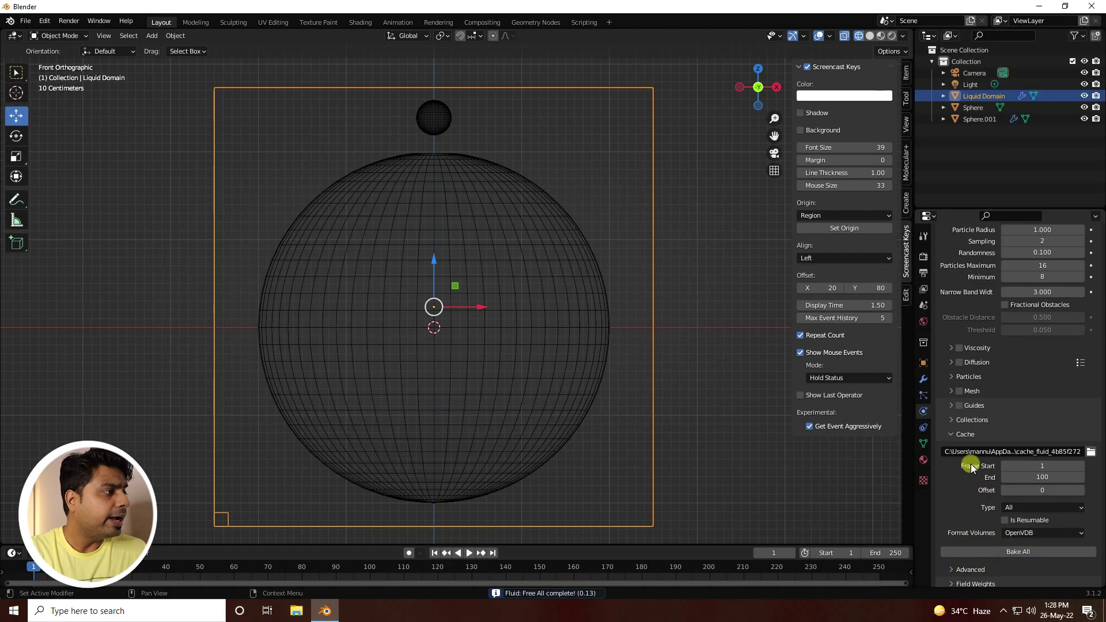
scroll(992, 429, "up", 15)
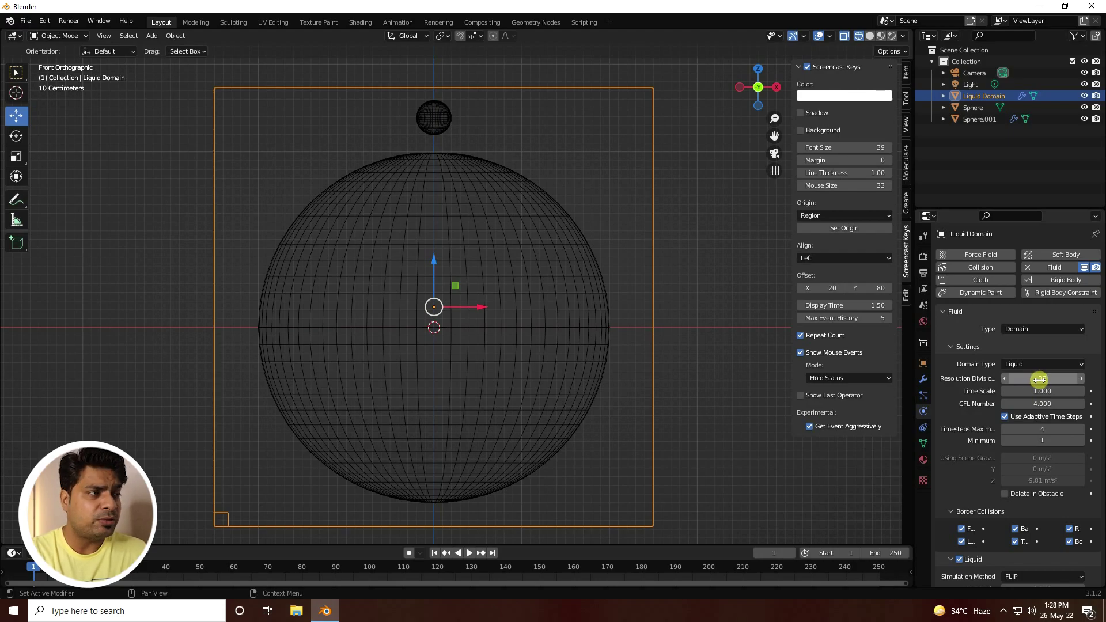
scroll(979, 438, "down", 6)
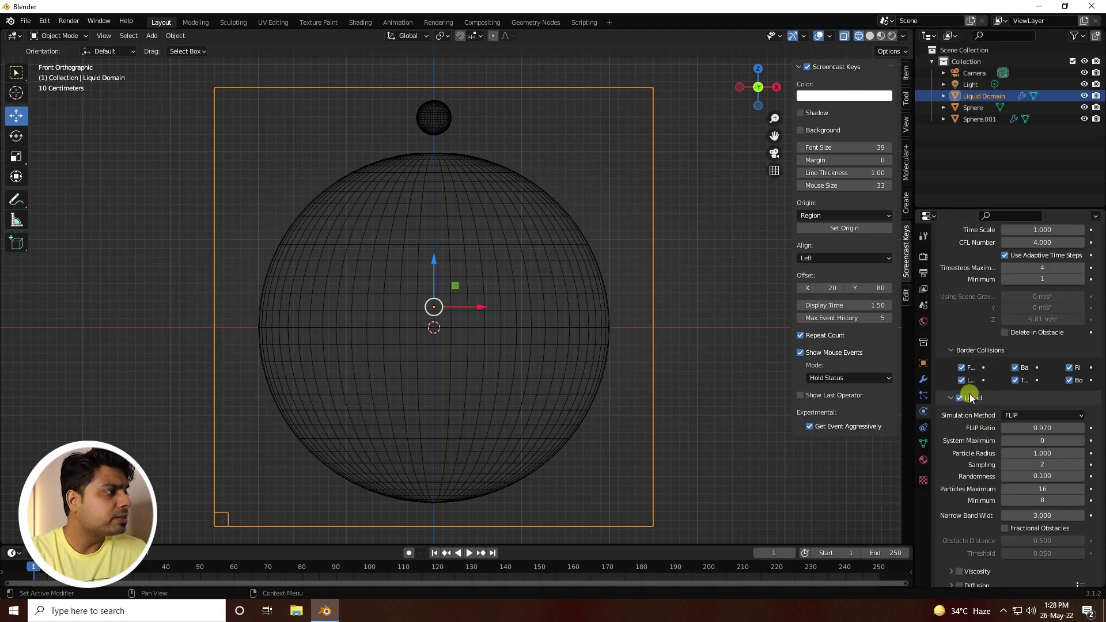
left_click(962, 381)
left_click(1070, 369)
- Set the domain's liquid particle sampling to 5 and its narrow band width to 15
scroll(945, 461, "down", 3)
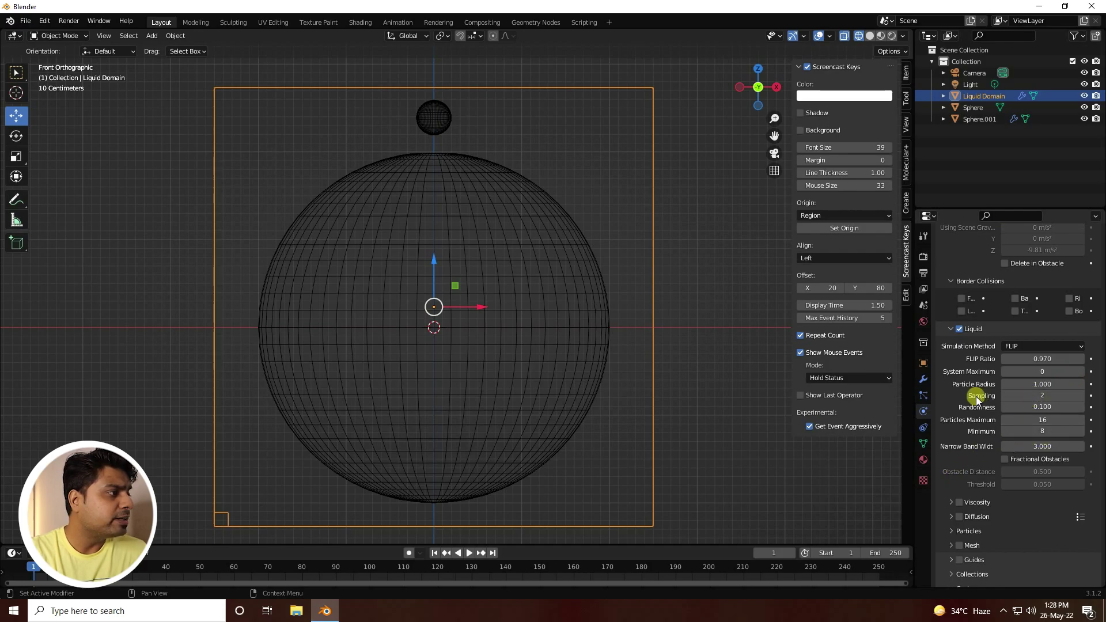
left_click(1079, 397)
left_click(1079, 399)
left_click(1081, 401)
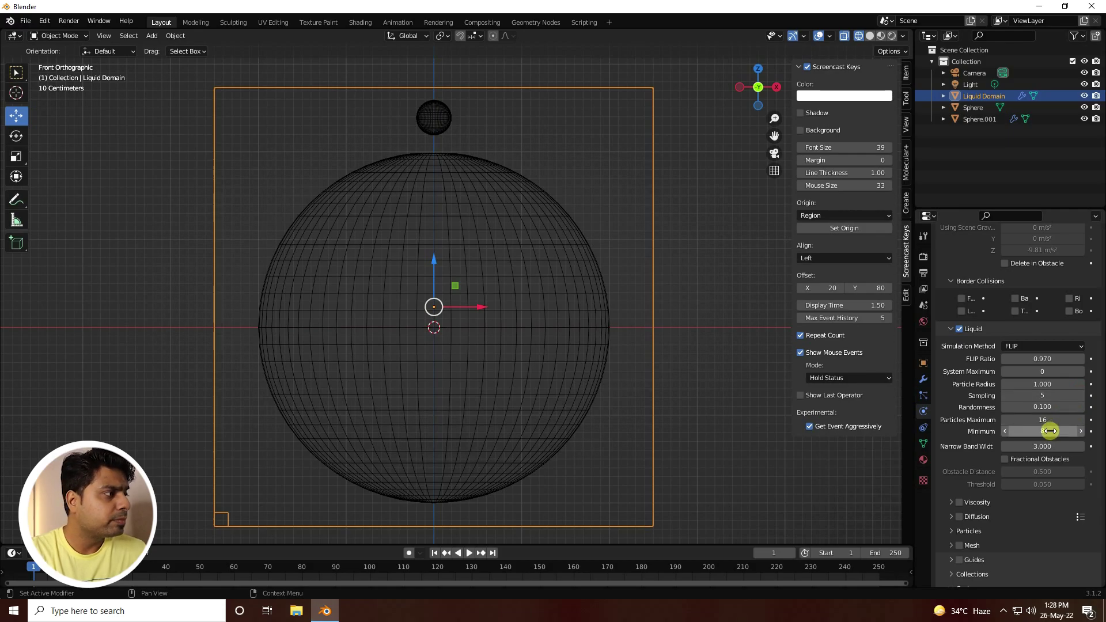
left_click(1050, 445)
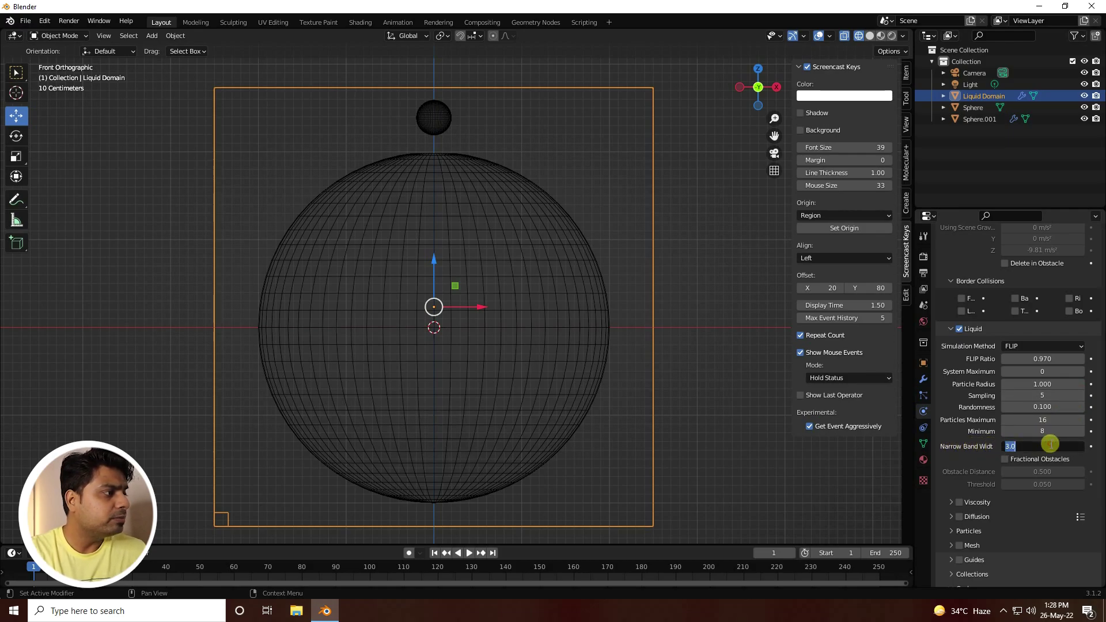
key("Return")
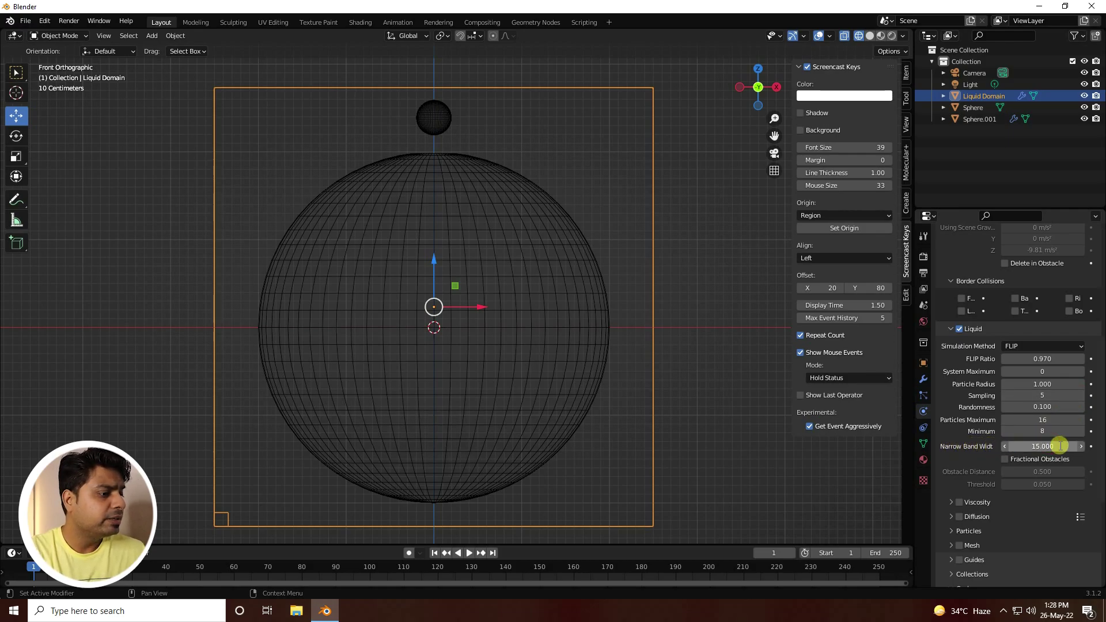
- Enable fractional obstacles with an obstacle distance of 0 and turn on Mesh for the liquid domain
left_click(1004, 460)
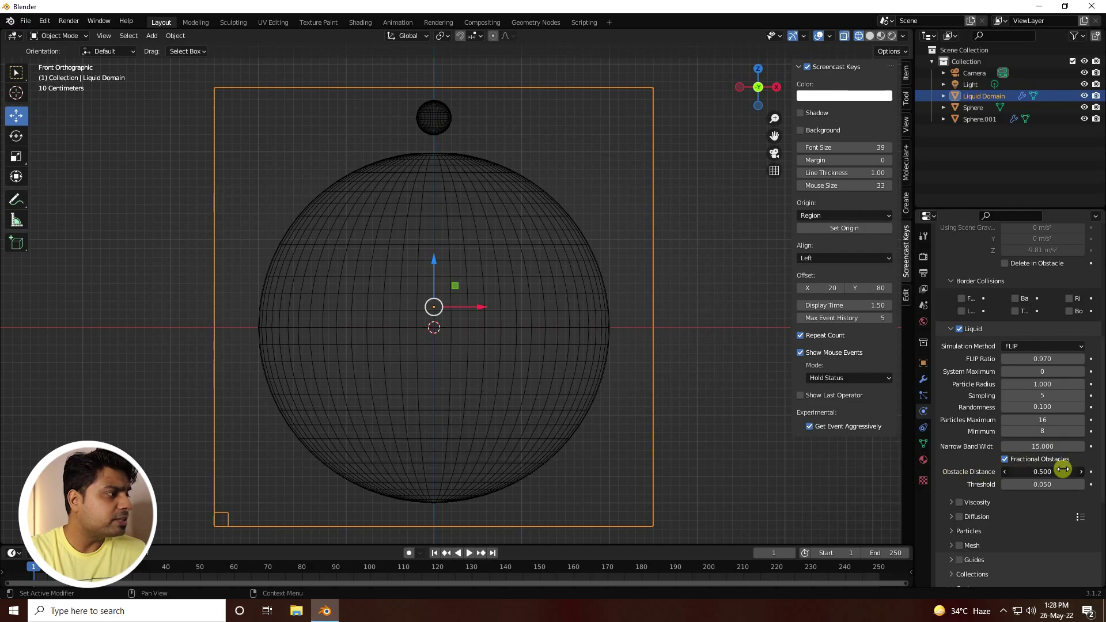
key("Return")
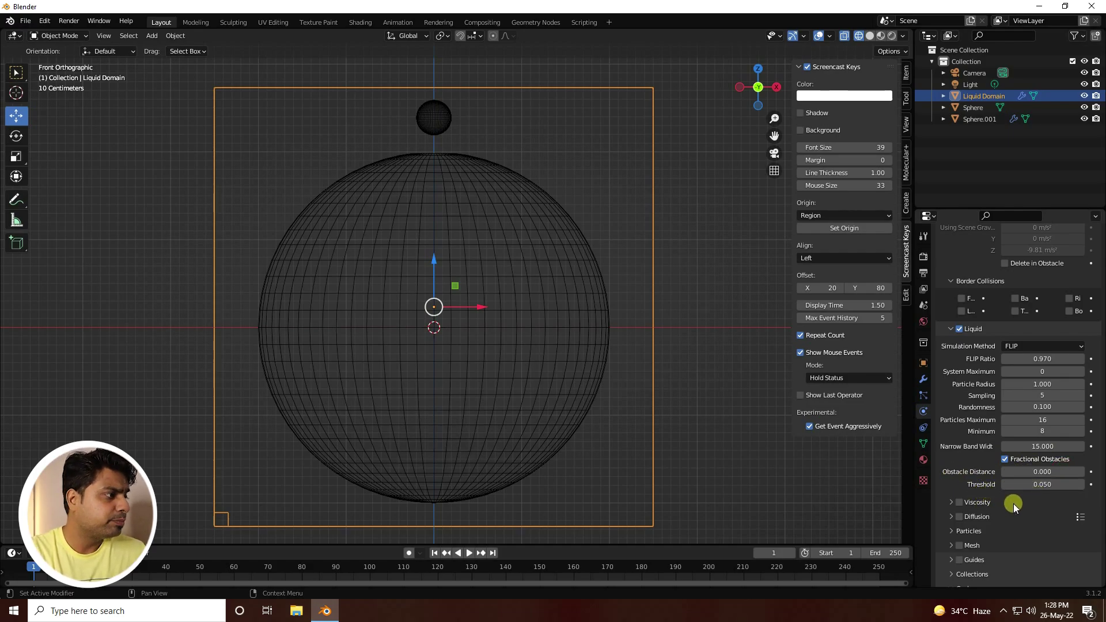
scroll(1013, 504, "down", 5)
left_click(959, 431)
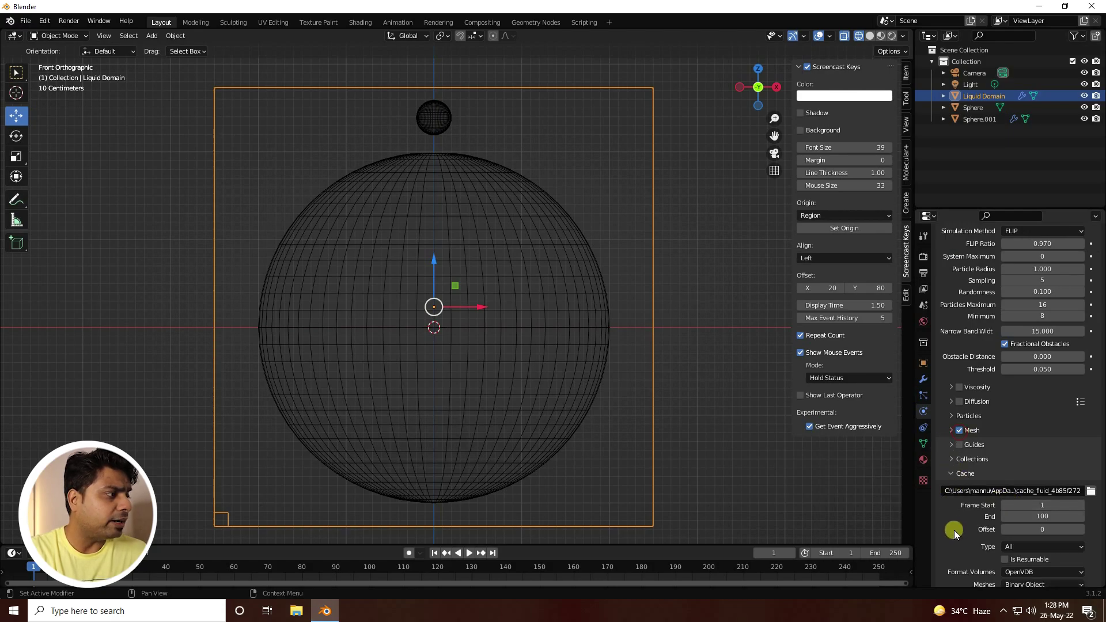
- Review the liquid domain's settings and bake the entire simulation again
scroll(954, 530, "down", 3)
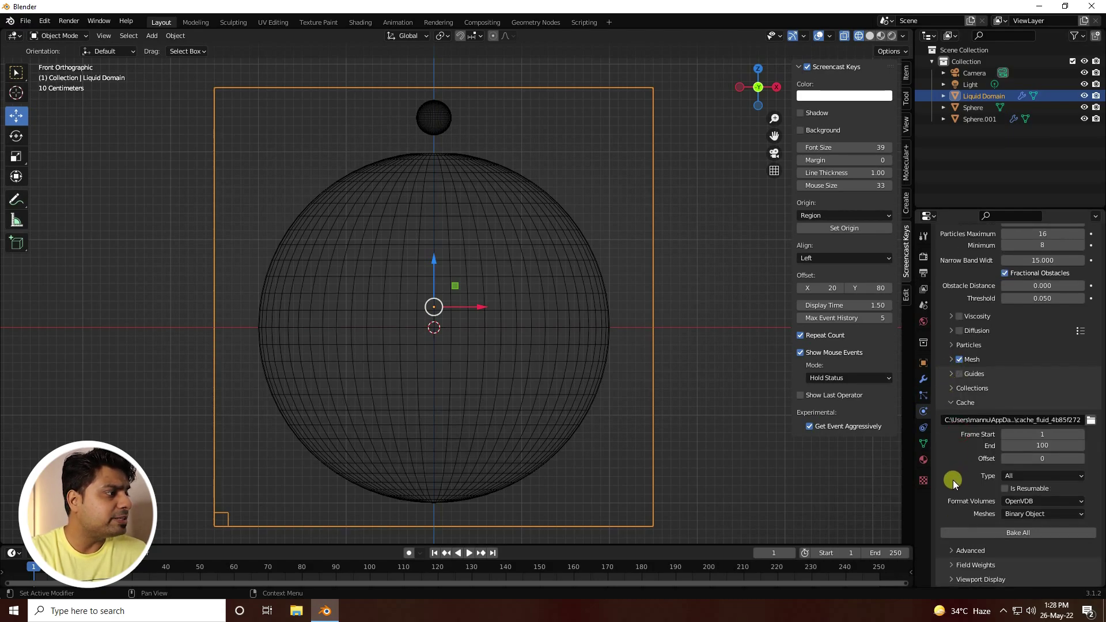
scroll(954, 483, "up", 20)
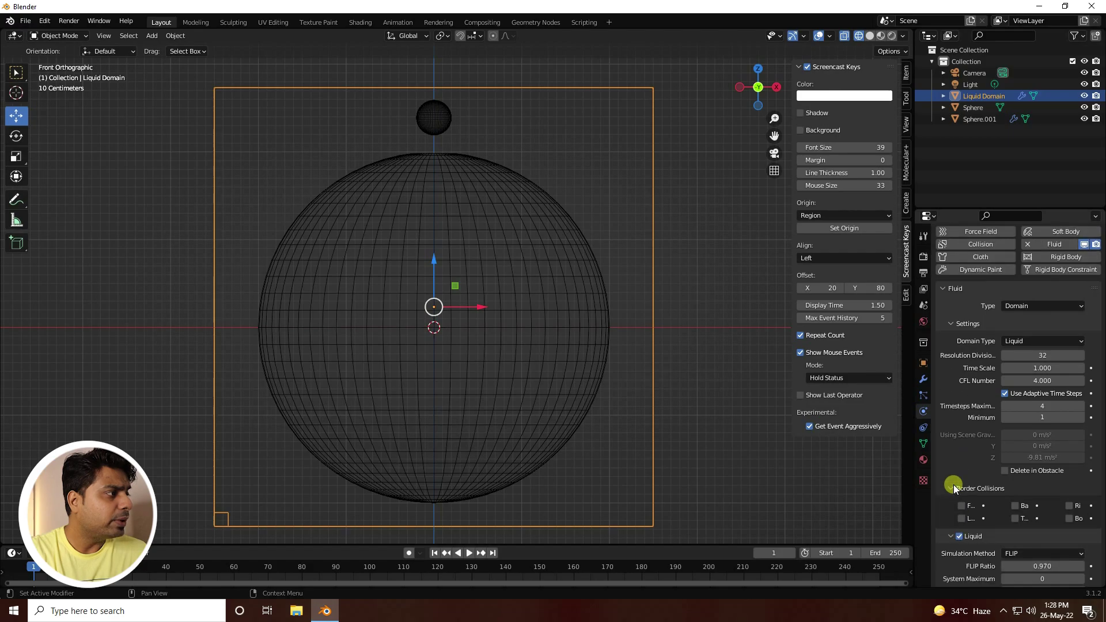
scroll(954, 487, "down", 20)
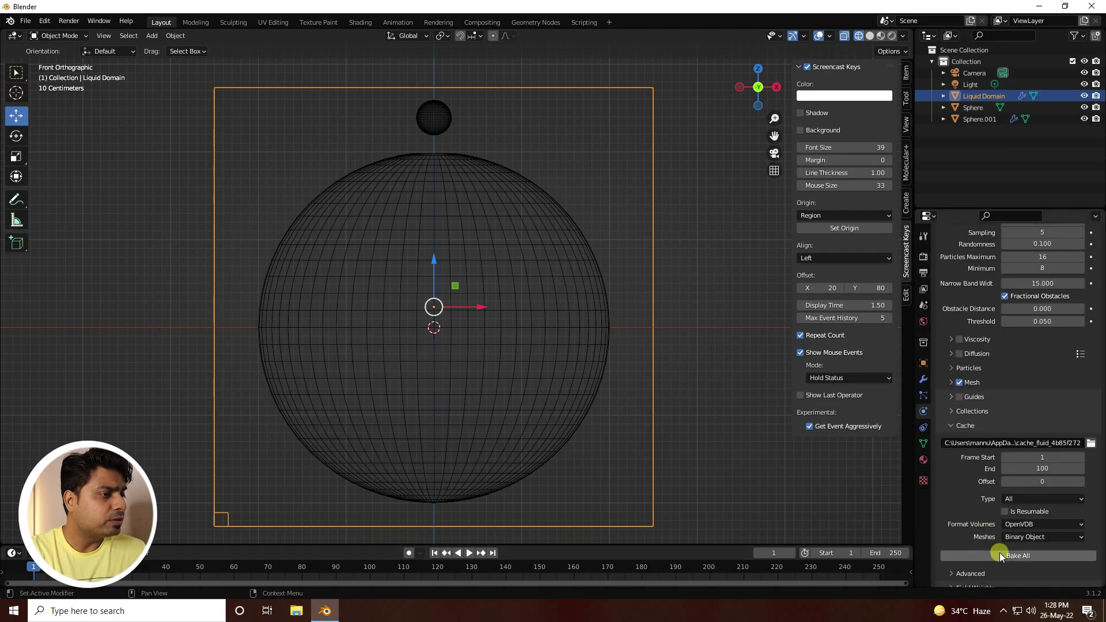
left_click(1011, 557)
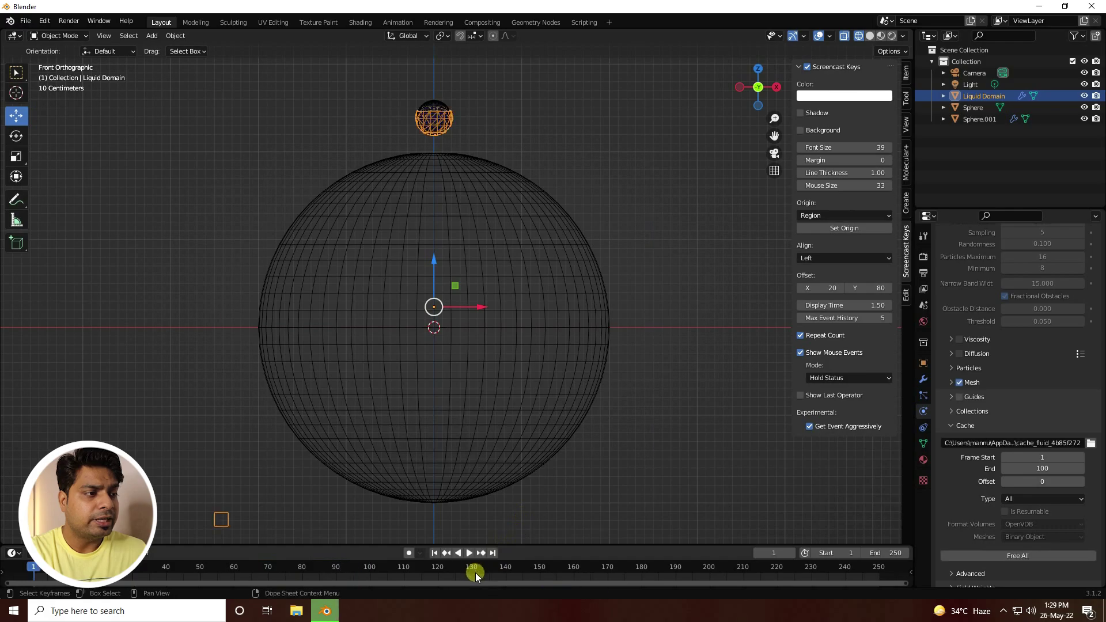
- Play the rebaked liquid mesh simulation, rewind it to the first frame and play it again
left_click(468, 553)
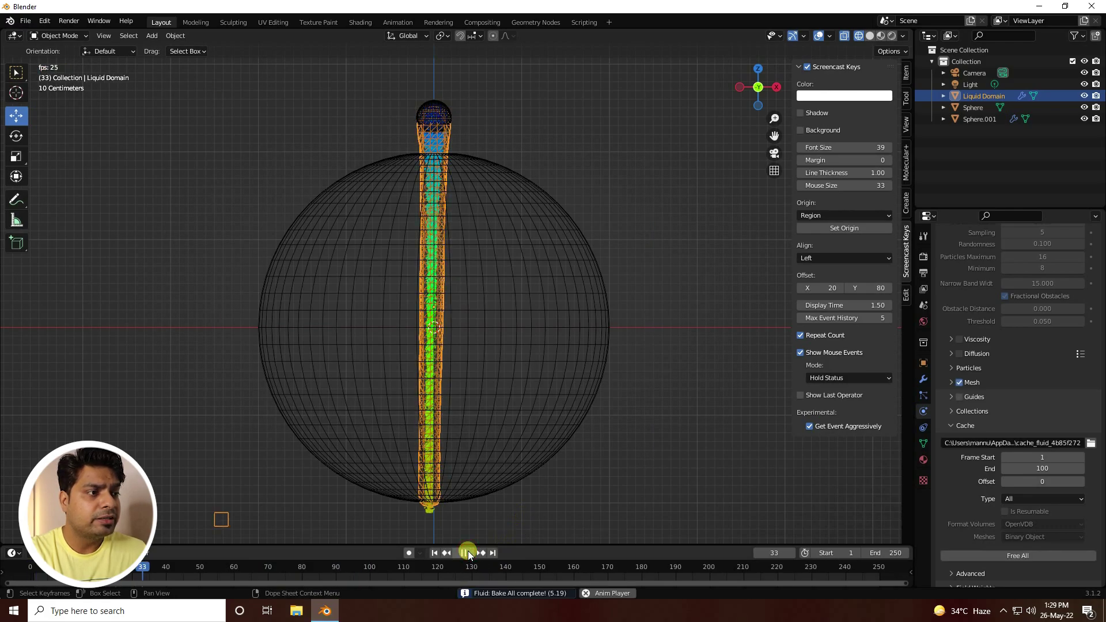
left_click(466, 552)
left_click(434, 553)
left_click(465, 553)
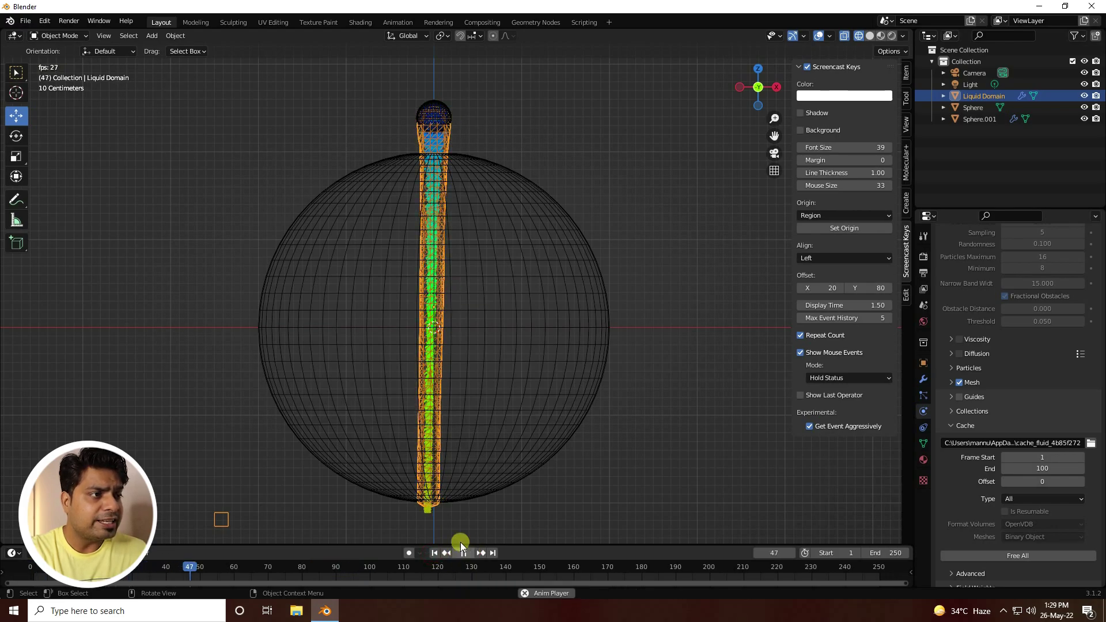
- Stop and rewind the playback, and give the large sphere Fluid physics with the type Effector
left_click(464, 553)
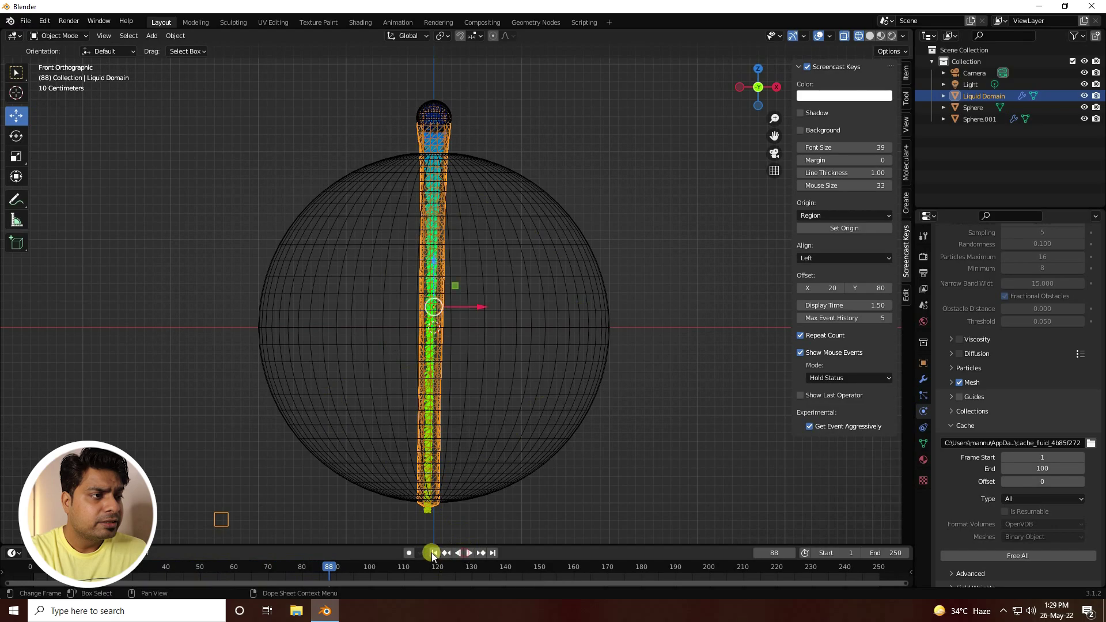
left_click(434, 553)
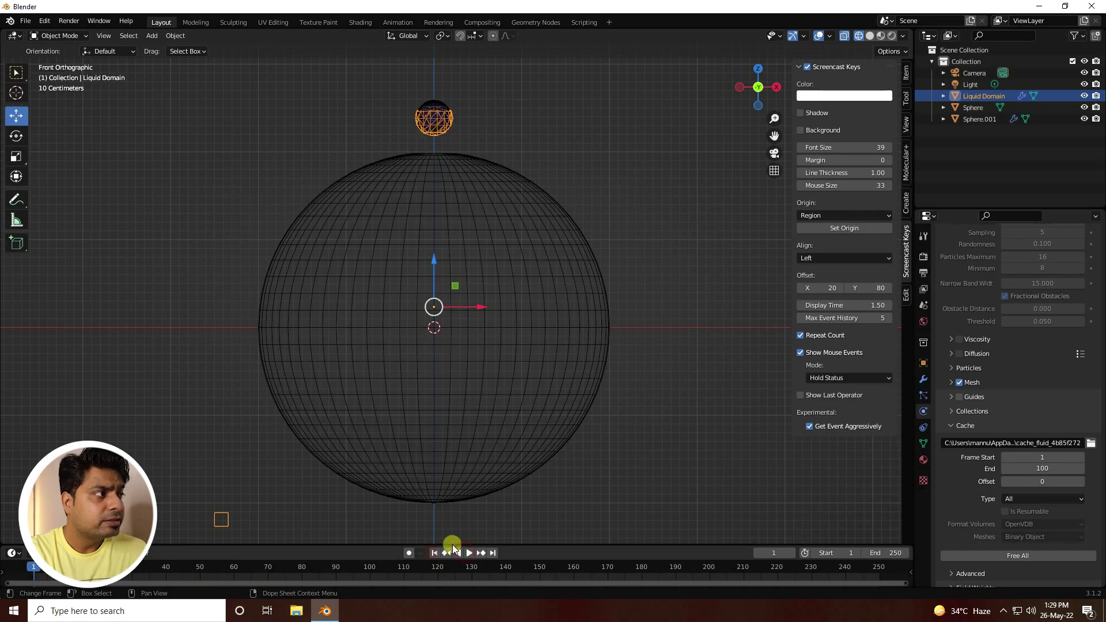
left_click(971, 108)
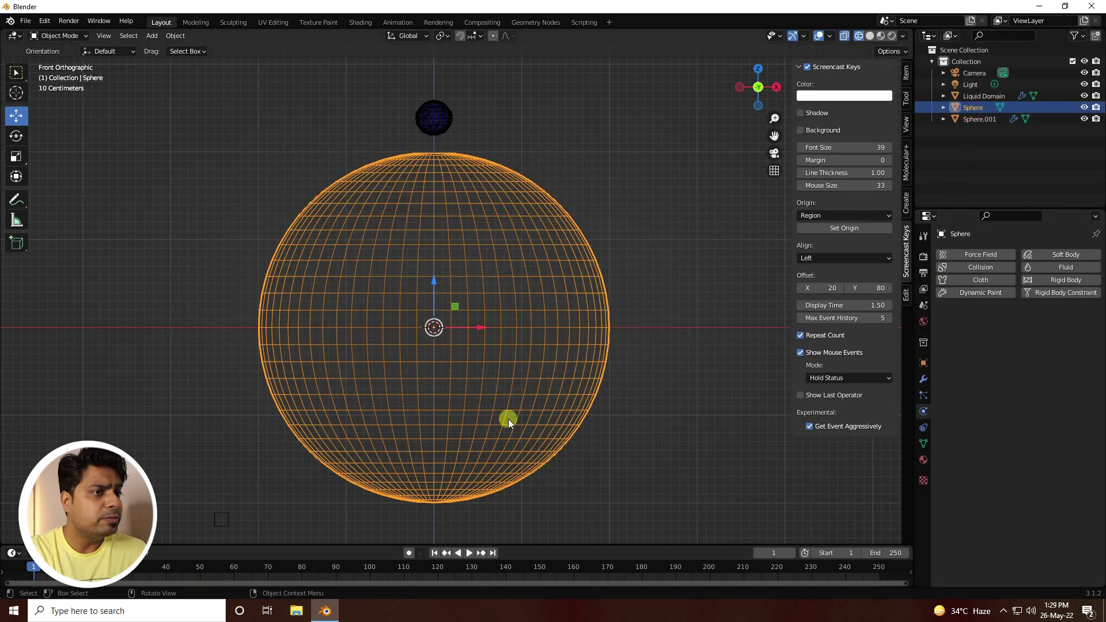
left_click(1046, 268)
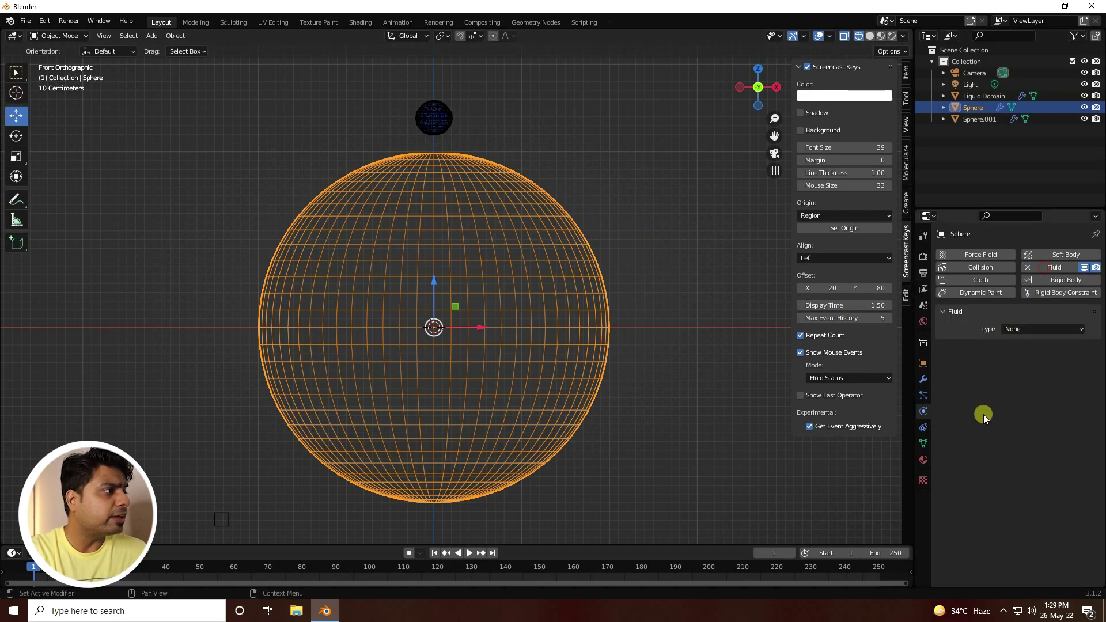
left_click(1012, 329)
left_click(1024, 382)
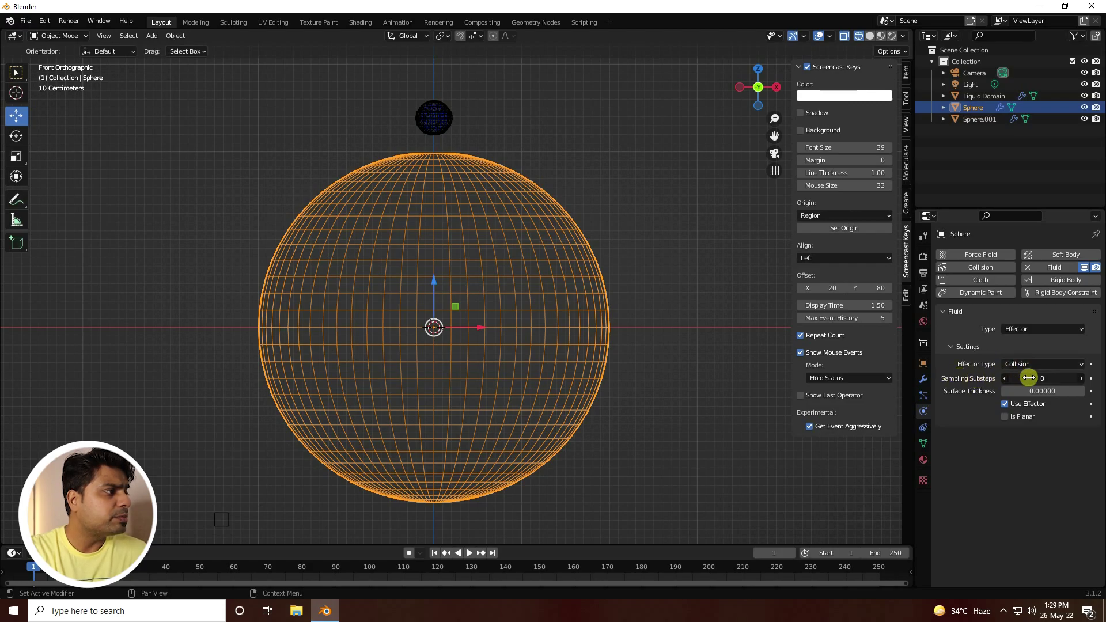
- Set the large sphere's collision effector to 200 sampling substeps and a surface thickness of 0.1
type("200")
left_click(1027, 403)
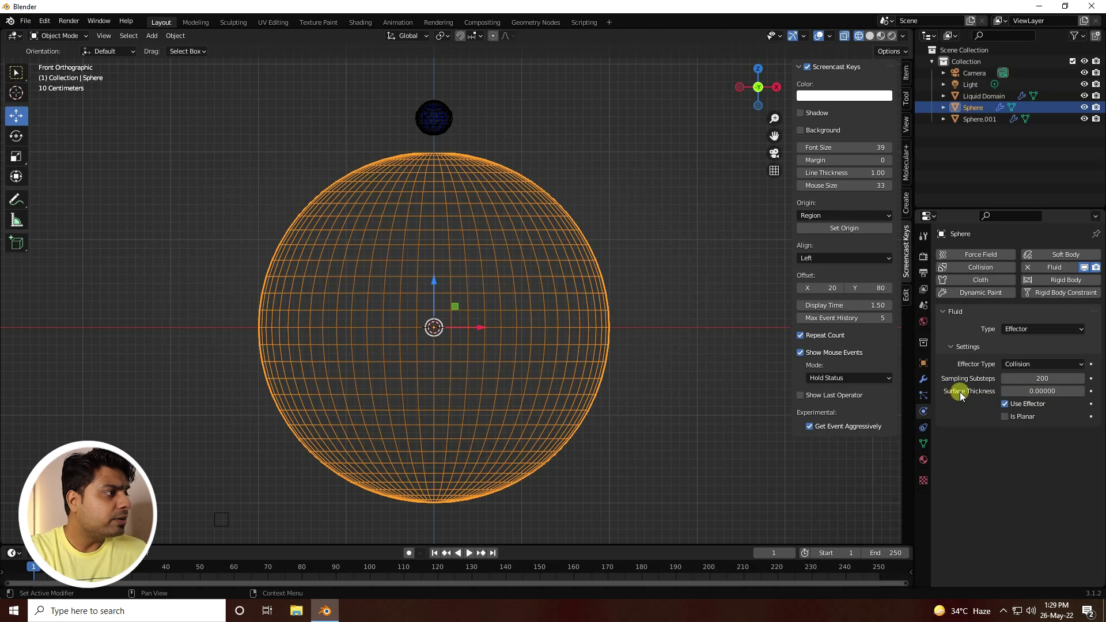
left_click(1025, 394)
type("0.1")
key("Return")
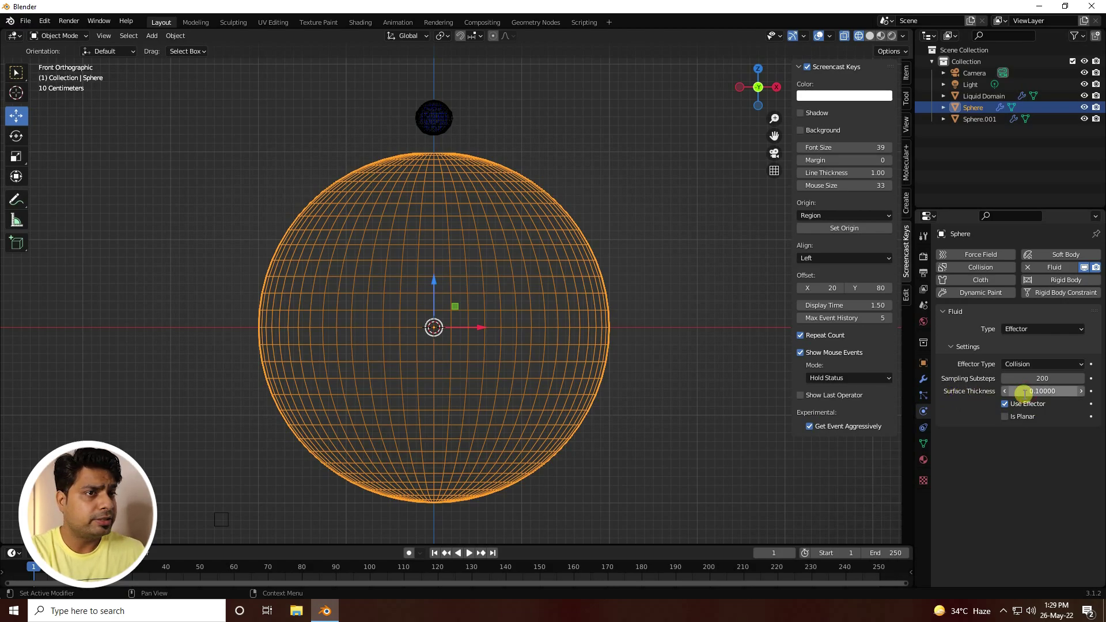
- Check the fluid settings of both spheres, free the liquid domain's bake and bake everything again
left_click(974, 119)
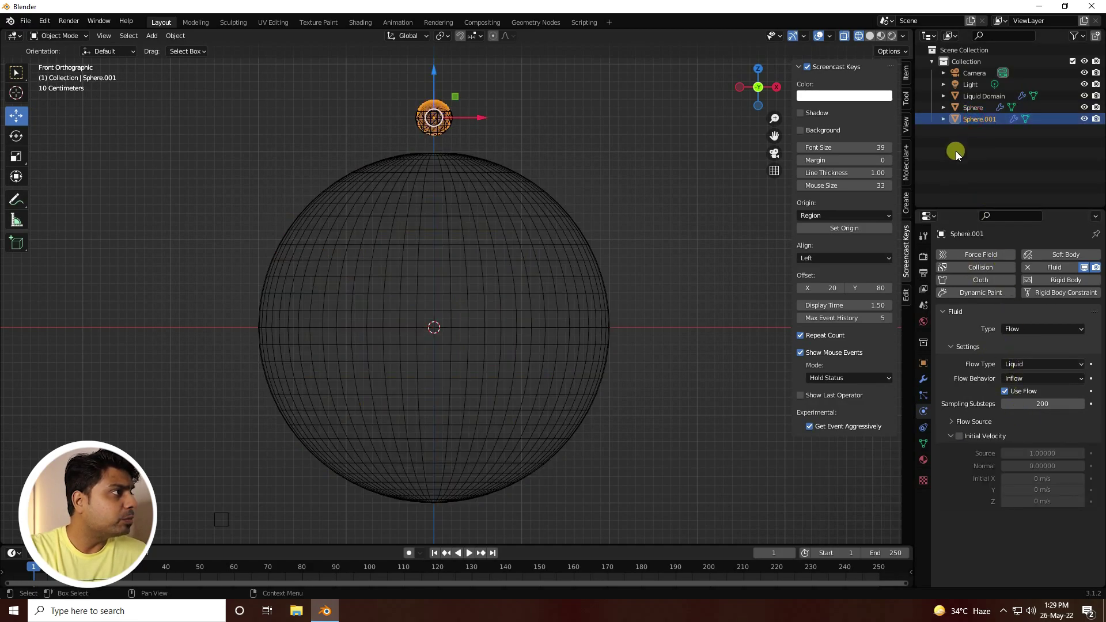
left_click(972, 109)
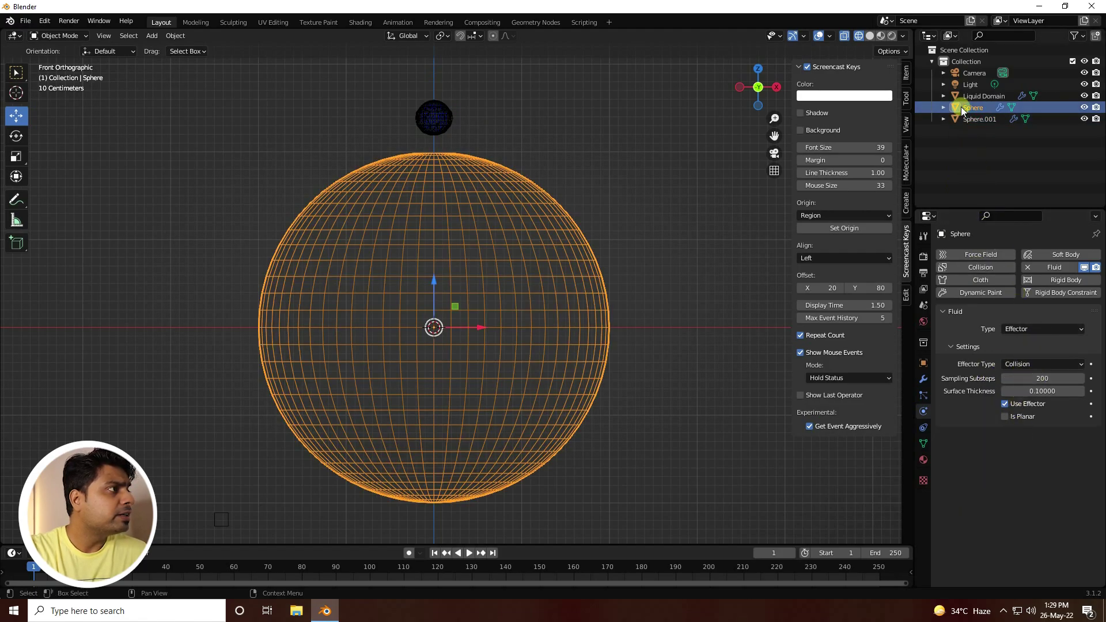
left_click(992, 96)
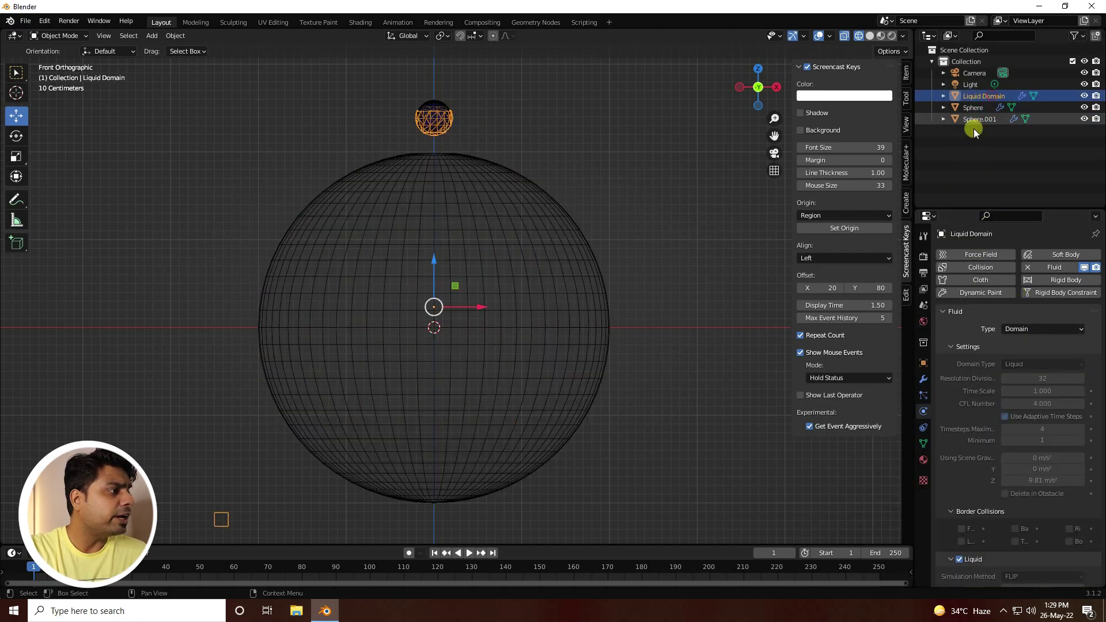
scroll(965, 472, "down", 10)
scroll(966, 469, "down", 8)
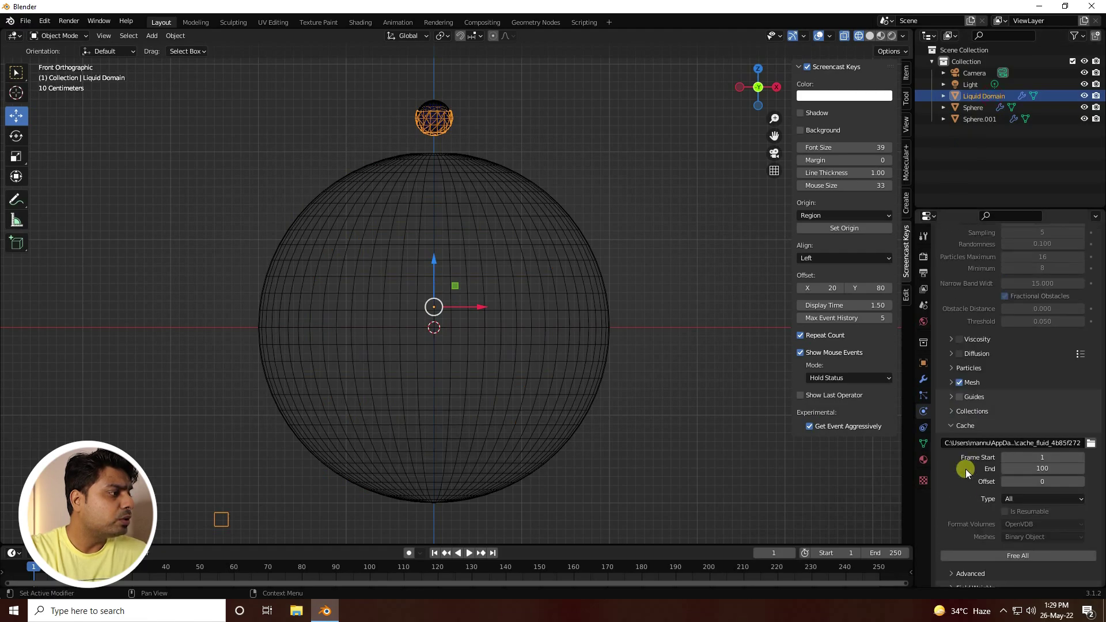
left_click(1017, 557)
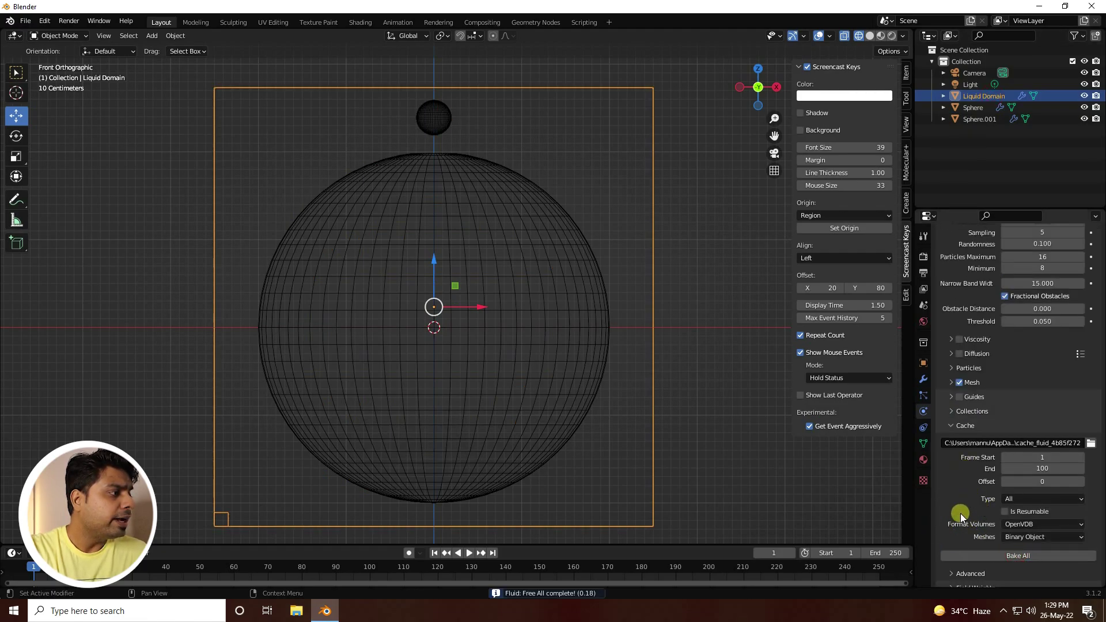
left_click(1004, 555)
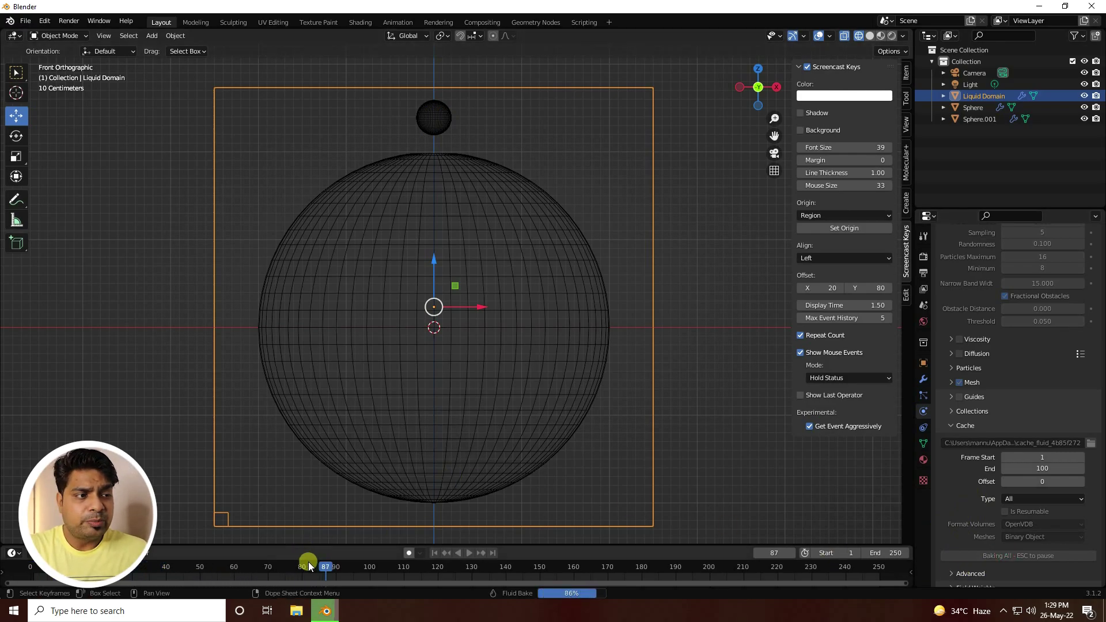
- Play the new bake, rewind it to the first frame and free all of the domain's baked data
left_click(468, 553)
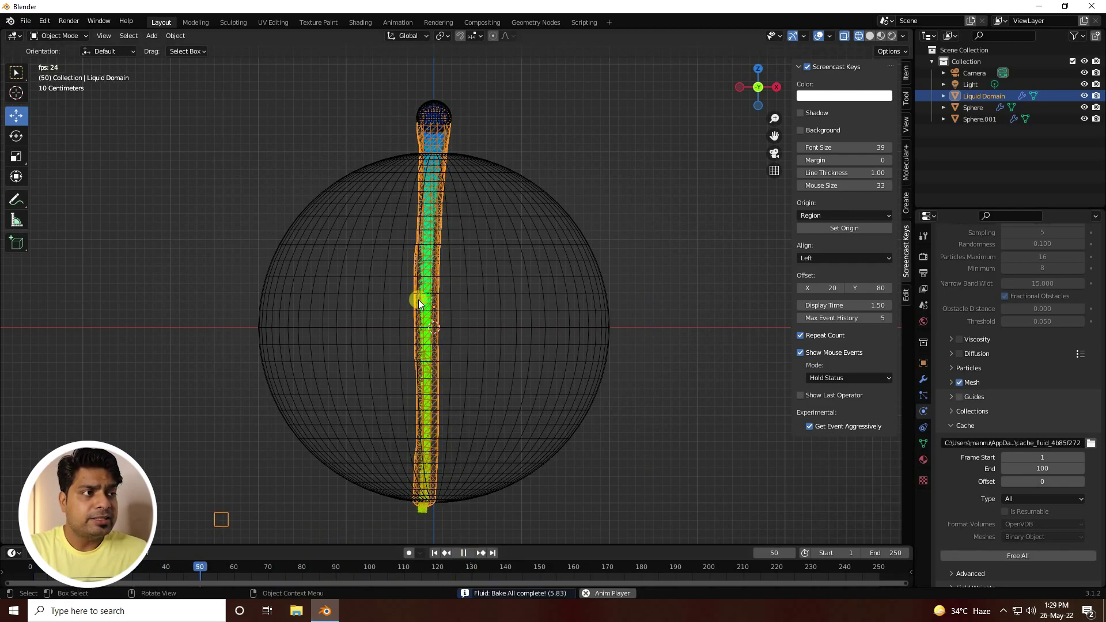
left_click(467, 553)
left_click(434, 553)
left_click(994, 555)
- Add a Solidify modifier with a thickness of 0.25 m to the large sphere and place it above the Fluid modifier
left_click(970, 120)
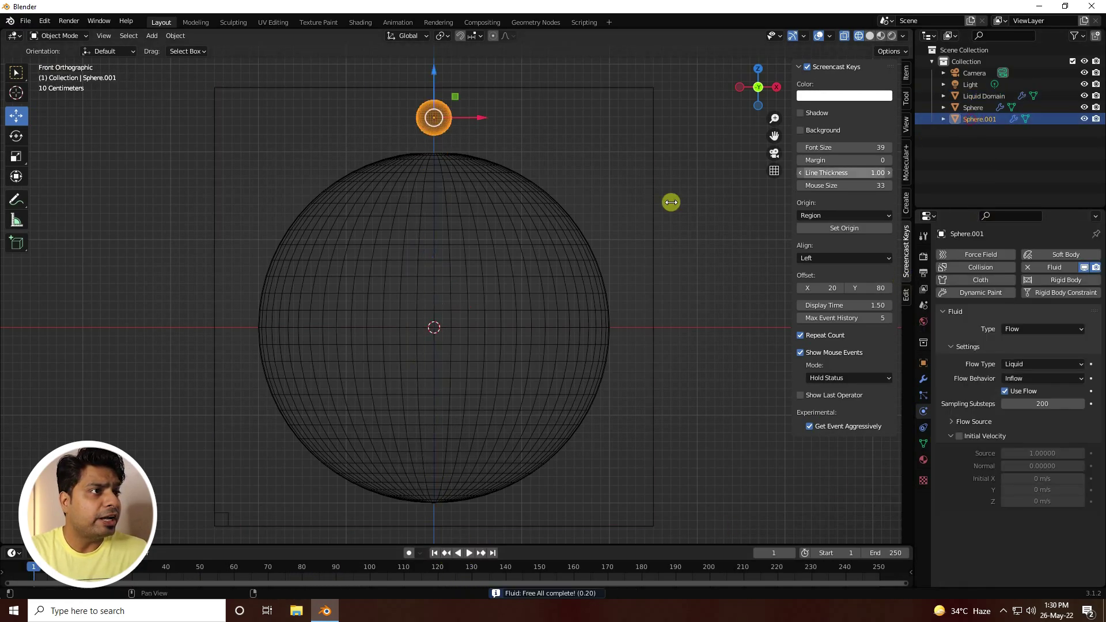
left_click(970, 108)
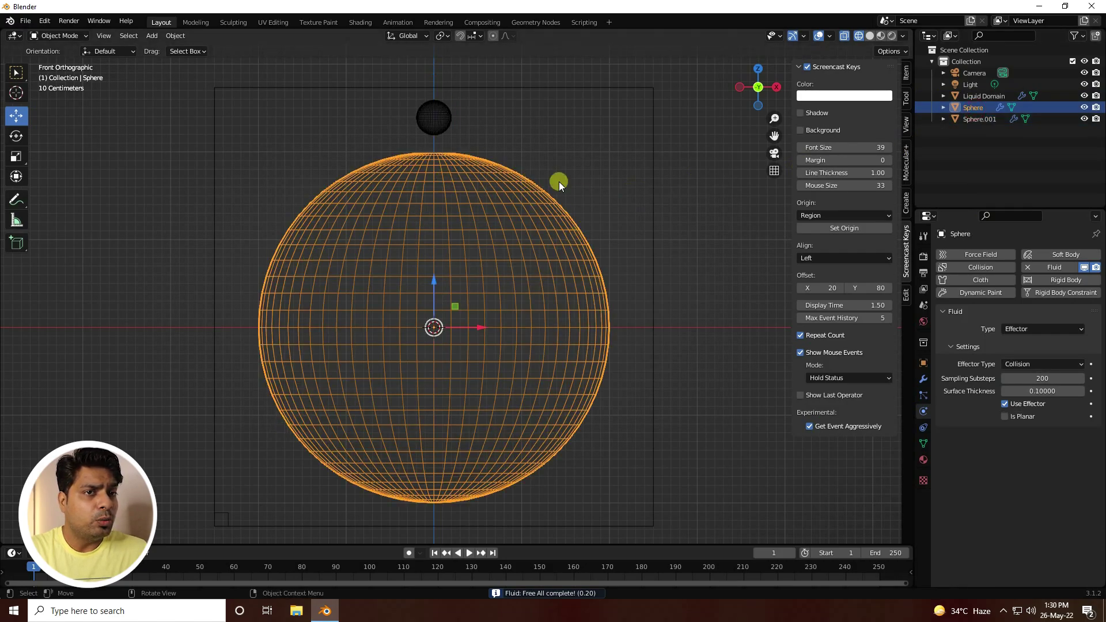
left_click(923, 380)
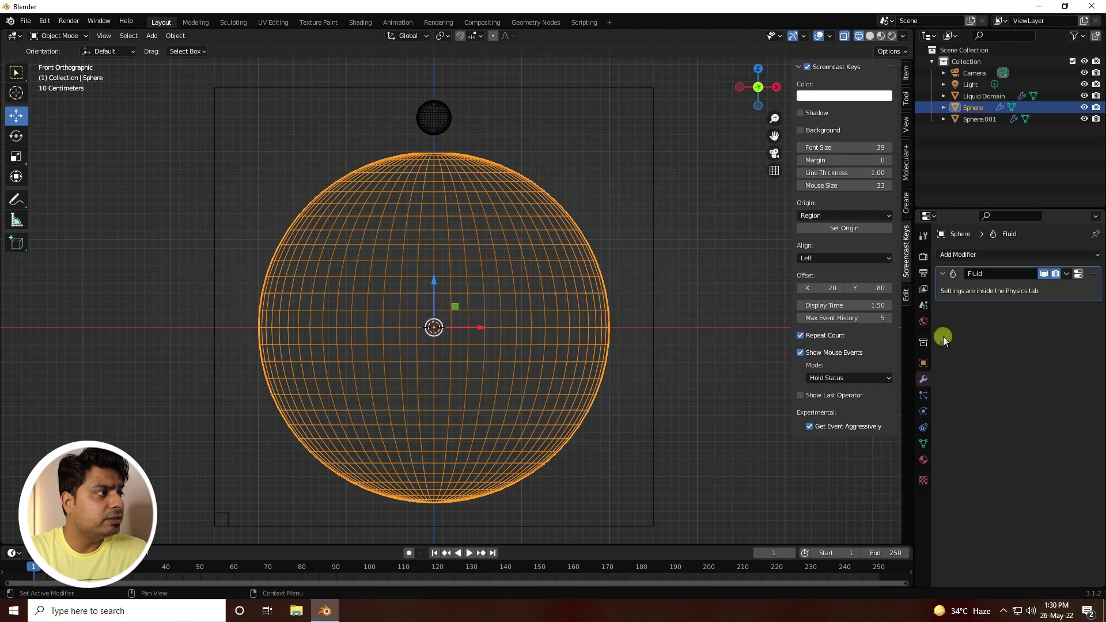
left_click(963, 255)
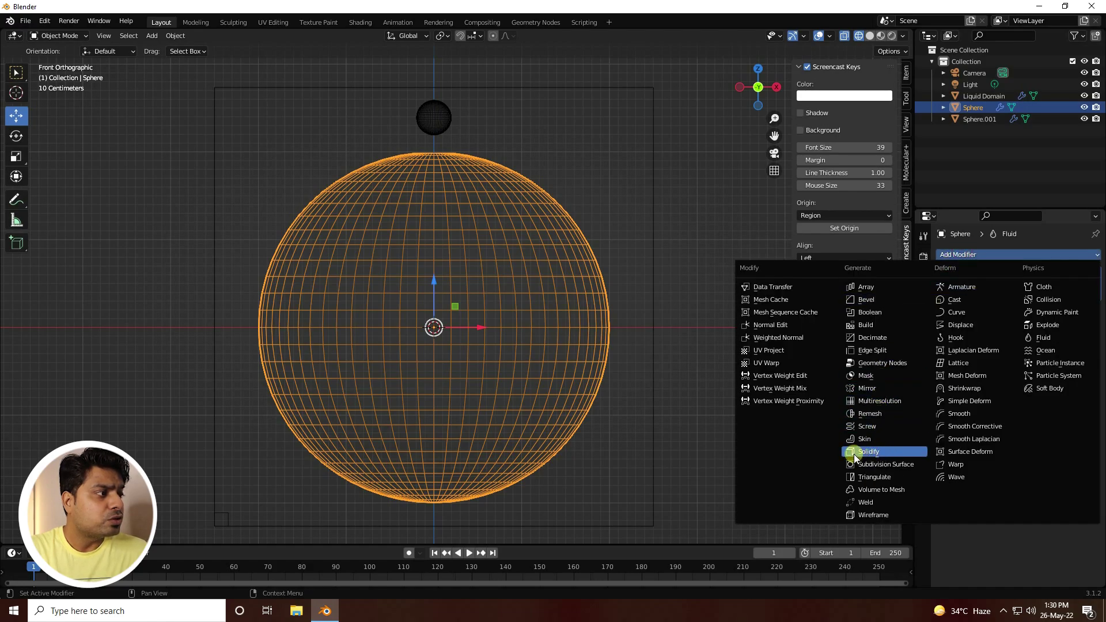
left_click(878, 451)
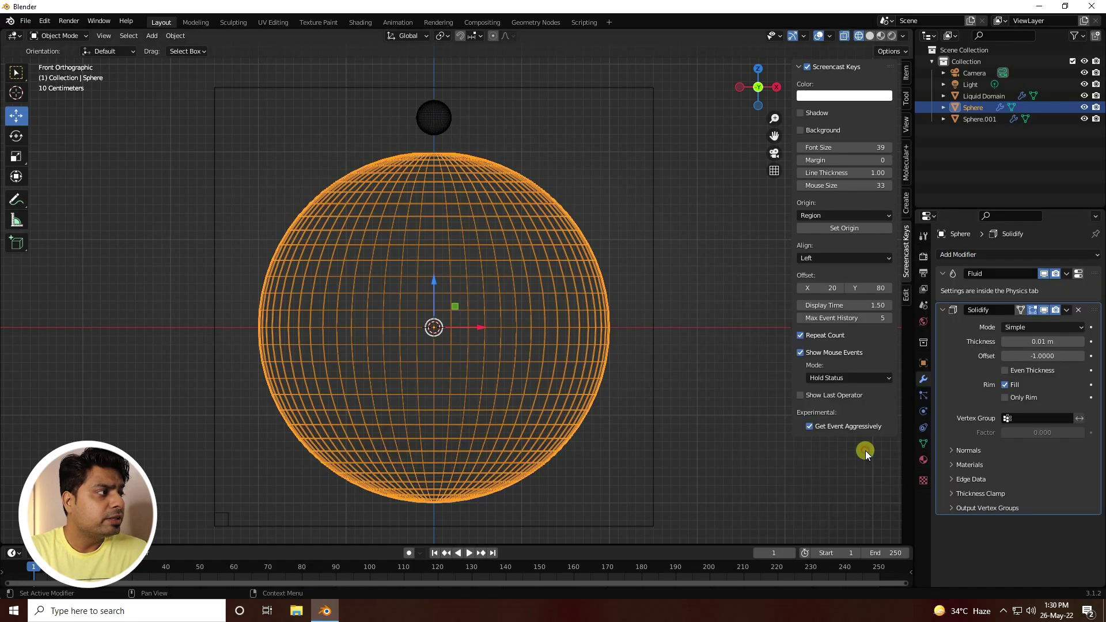
left_click(1057, 342)
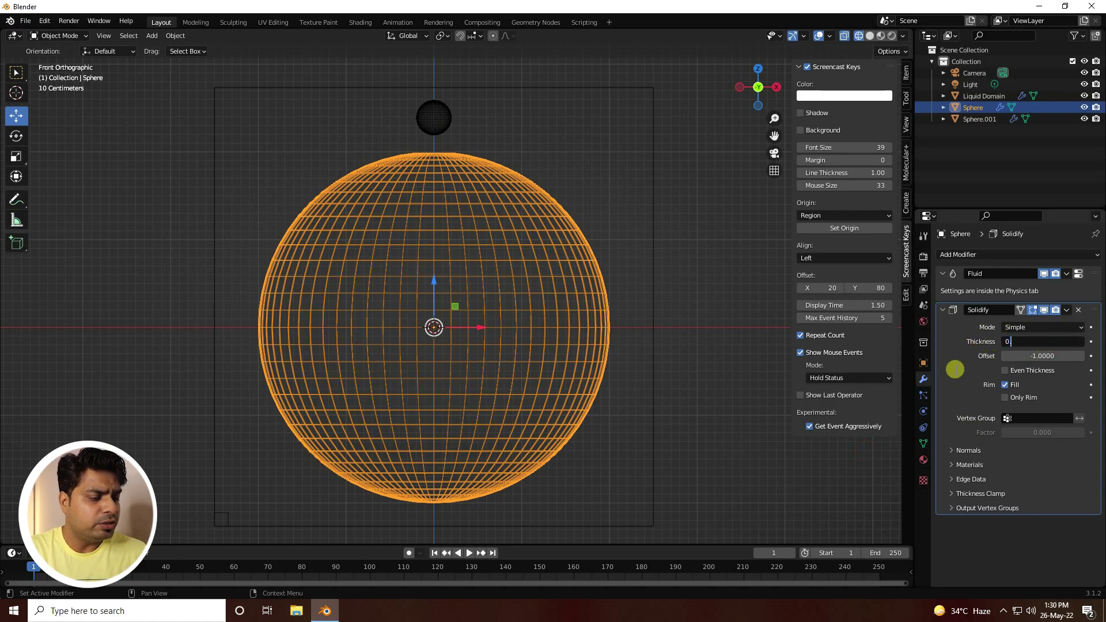
key("Return")
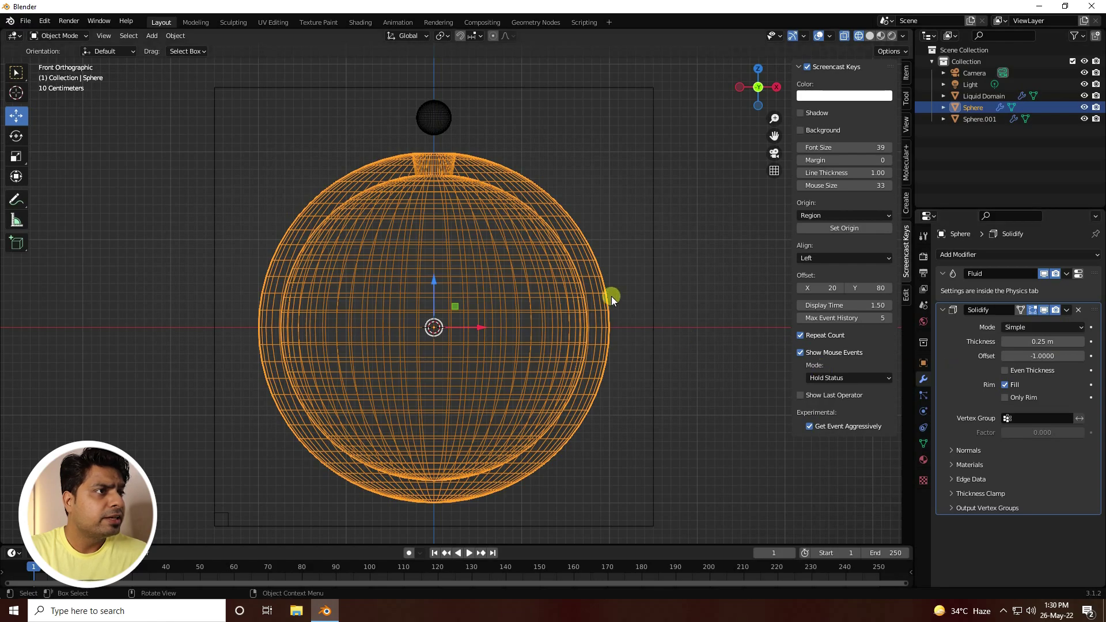
left_click_drag(1094, 311, 1049, 360)
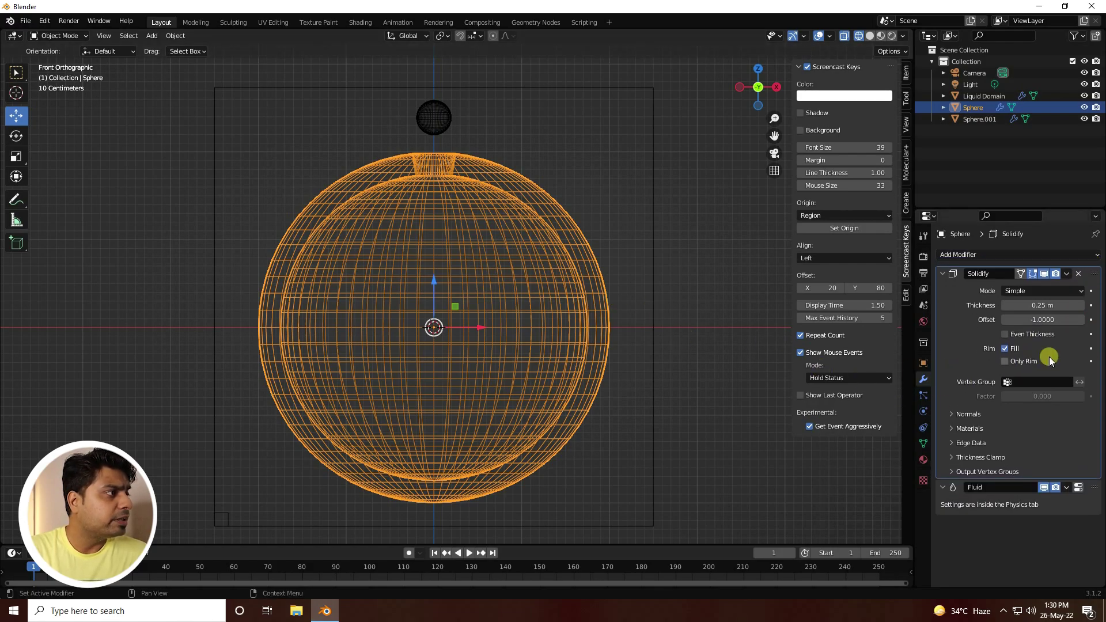
left_click(943, 273)
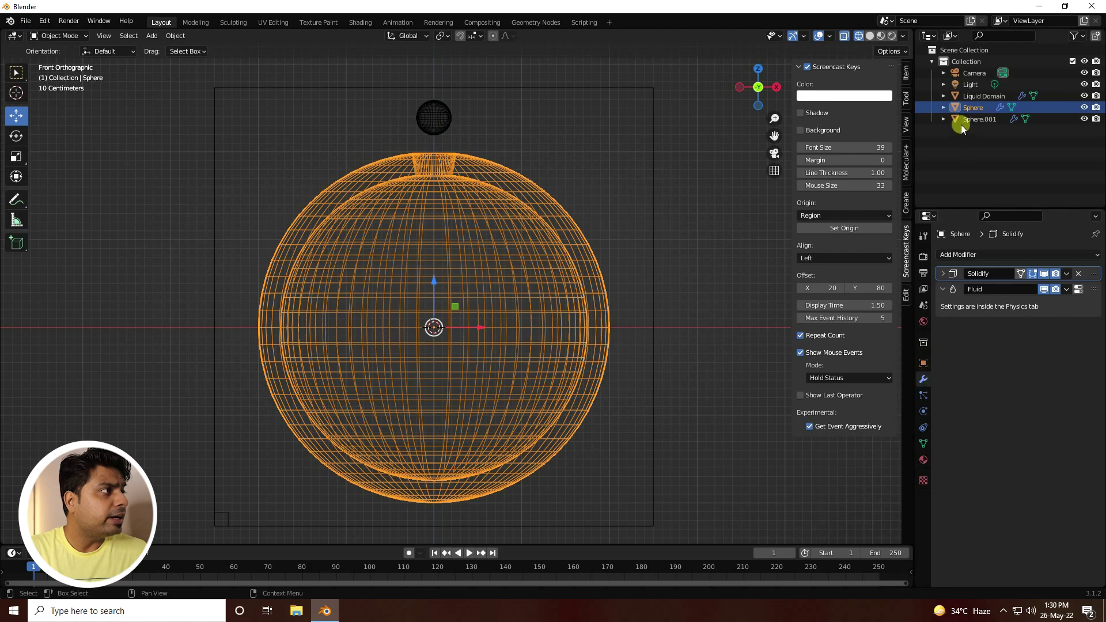
- Select the liquid domain and bake the entire simulation with the thickened sphere
left_click(978, 98)
left_click(923, 382)
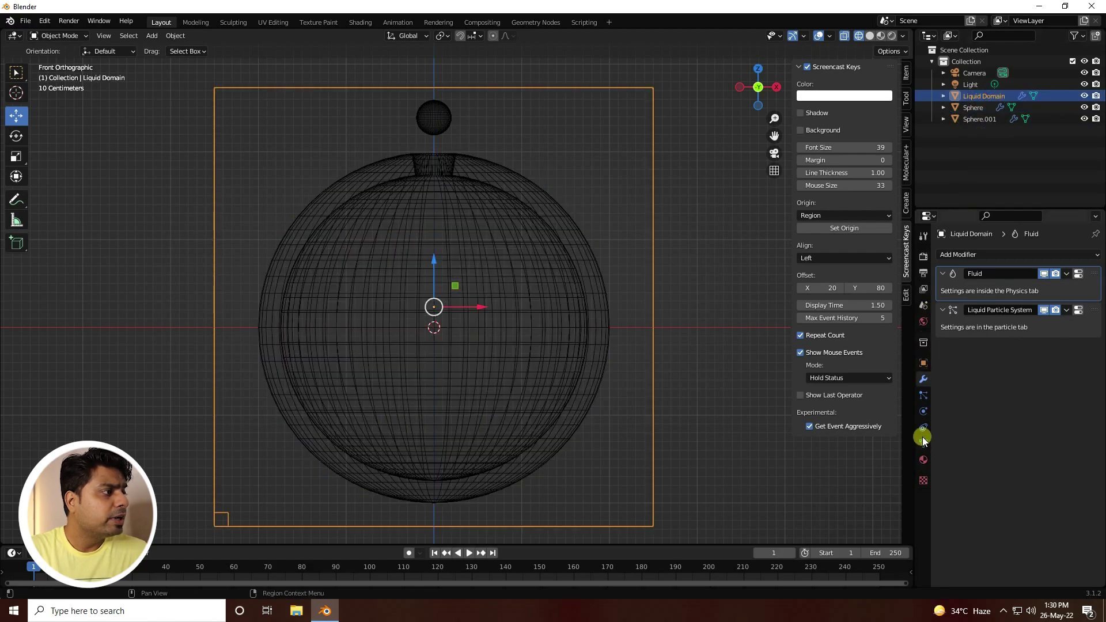
left_click(924, 412)
scroll(945, 426, "down", 15)
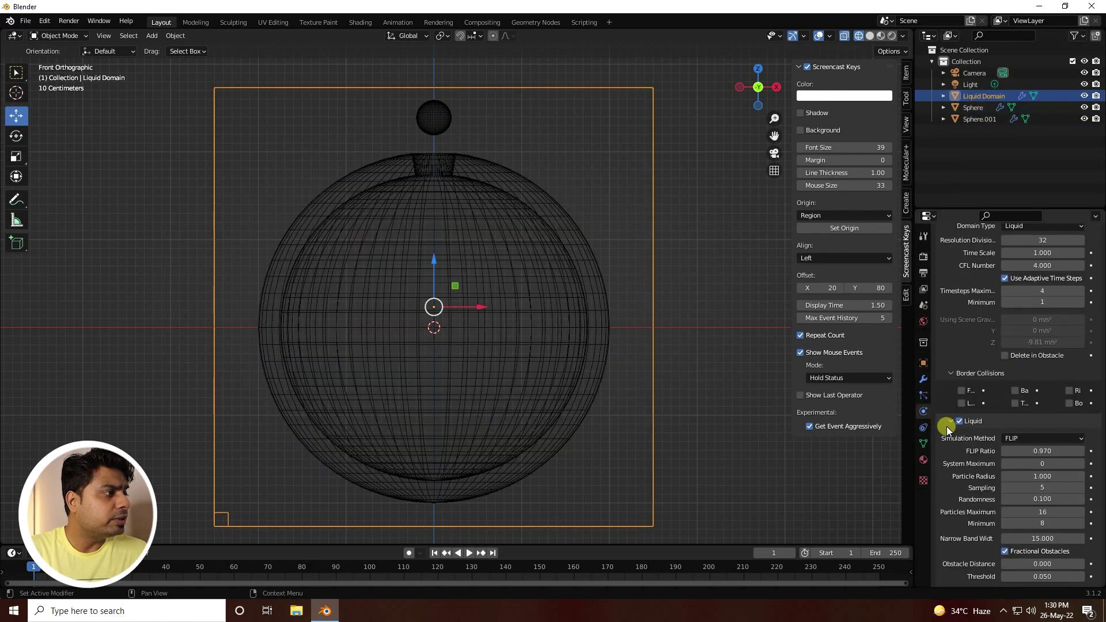
left_click(1008, 531)
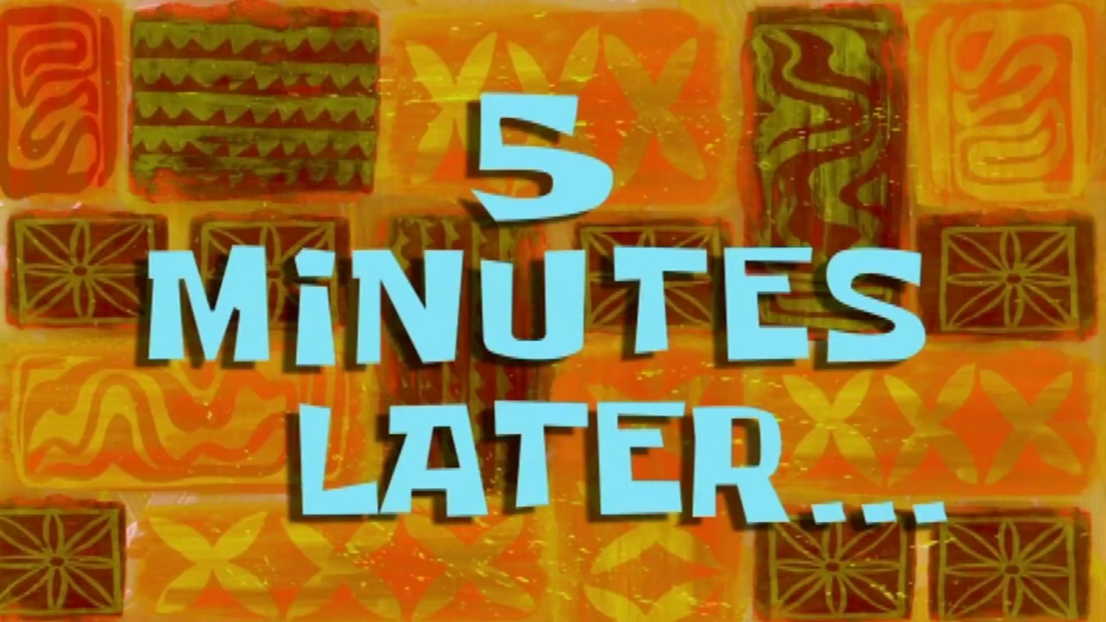
- Play the simulation baked with the thickened sphere, stop it and return to the first frame
left_click(470, 553)
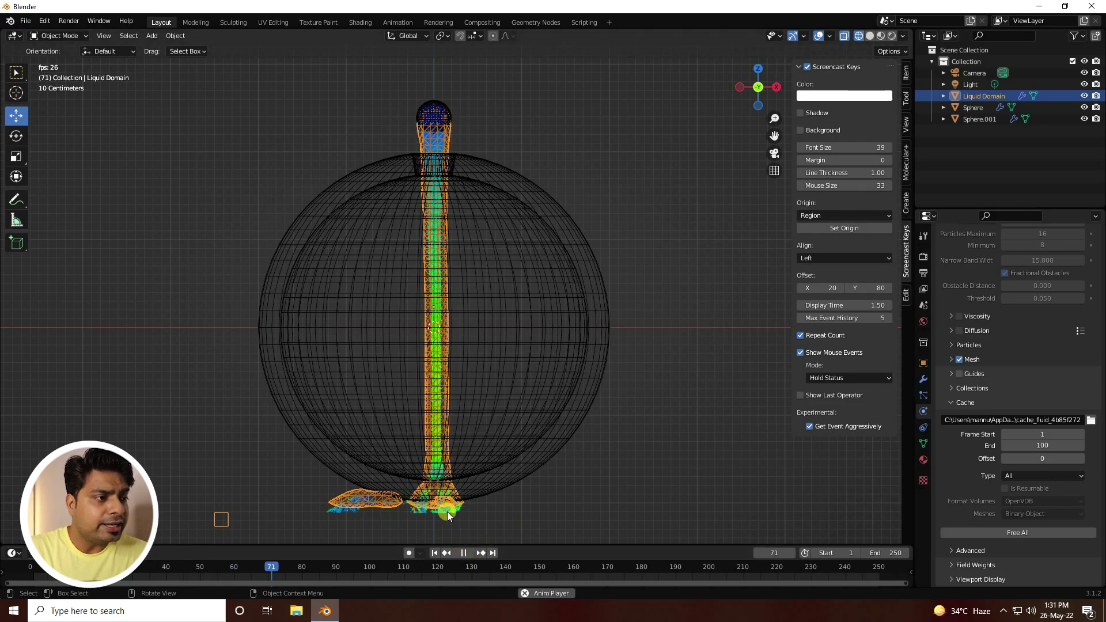
left_click(463, 553)
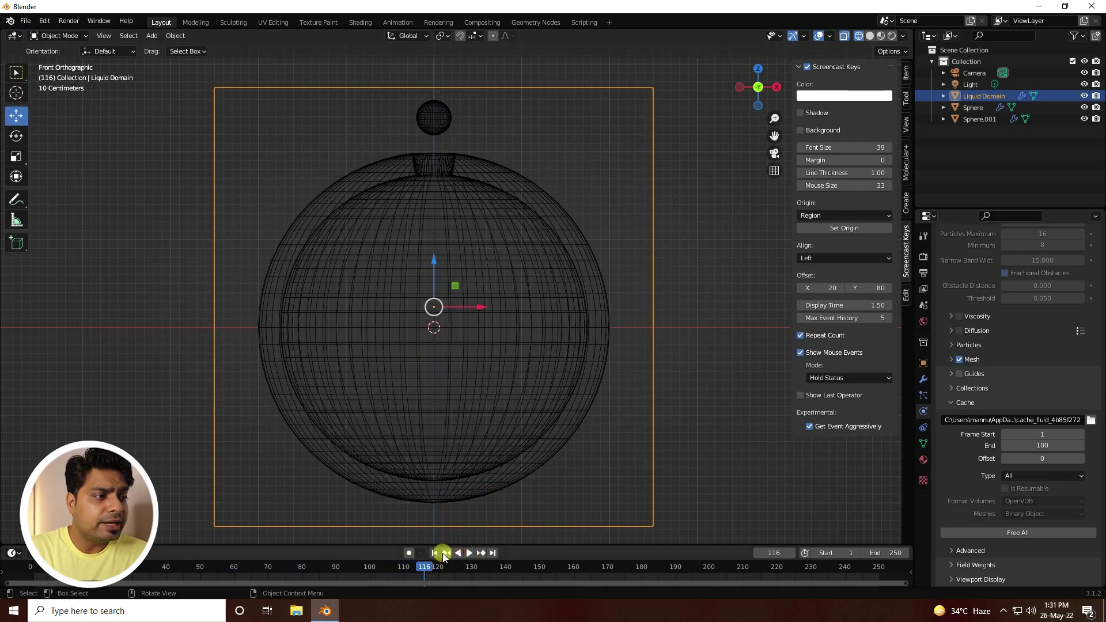
left_click(434, 553)
- Free the domain's baked data and rebake the simulation with Resolution Divisions set to 64
left_click(1008, 532)
scroll(959, 499, "up", 15)
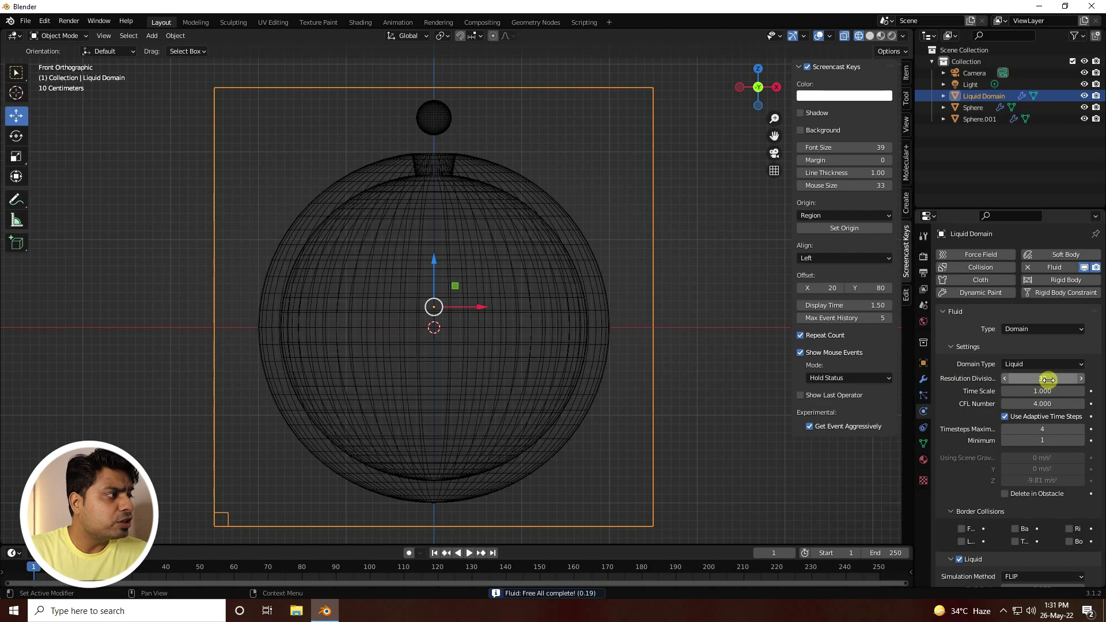
key("Return")
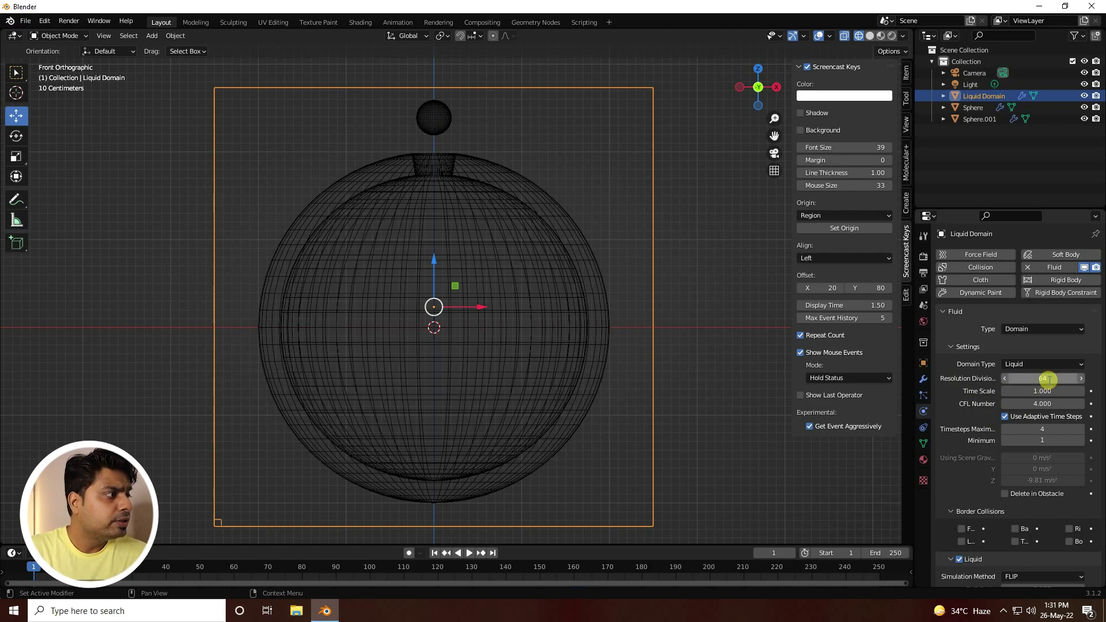
scroll(965, 483, "down", 13)
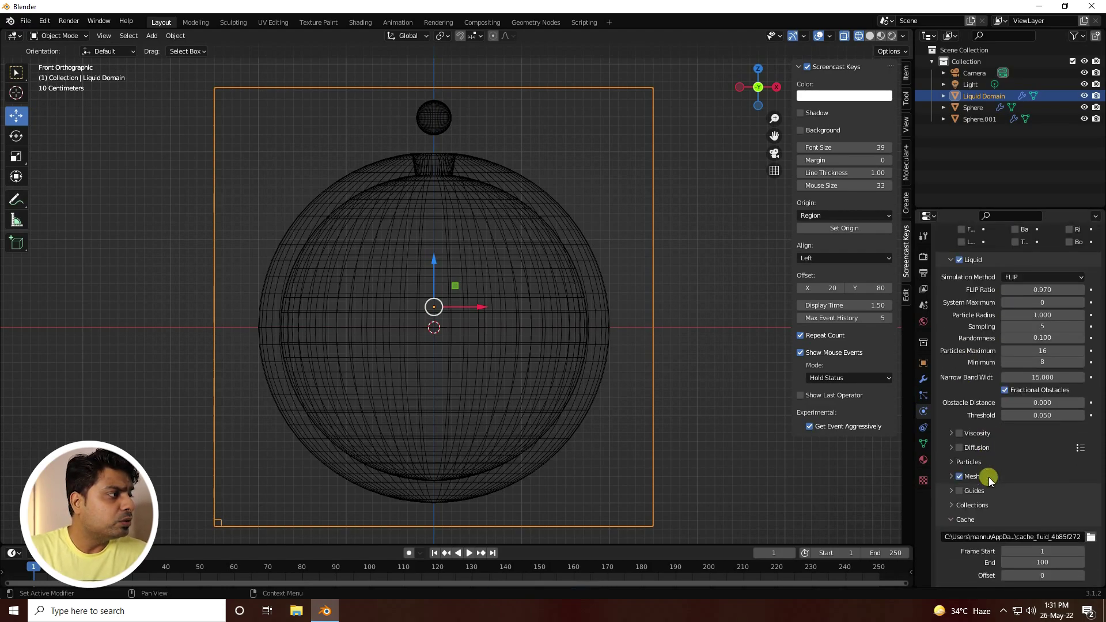
left_click(1001, 534)
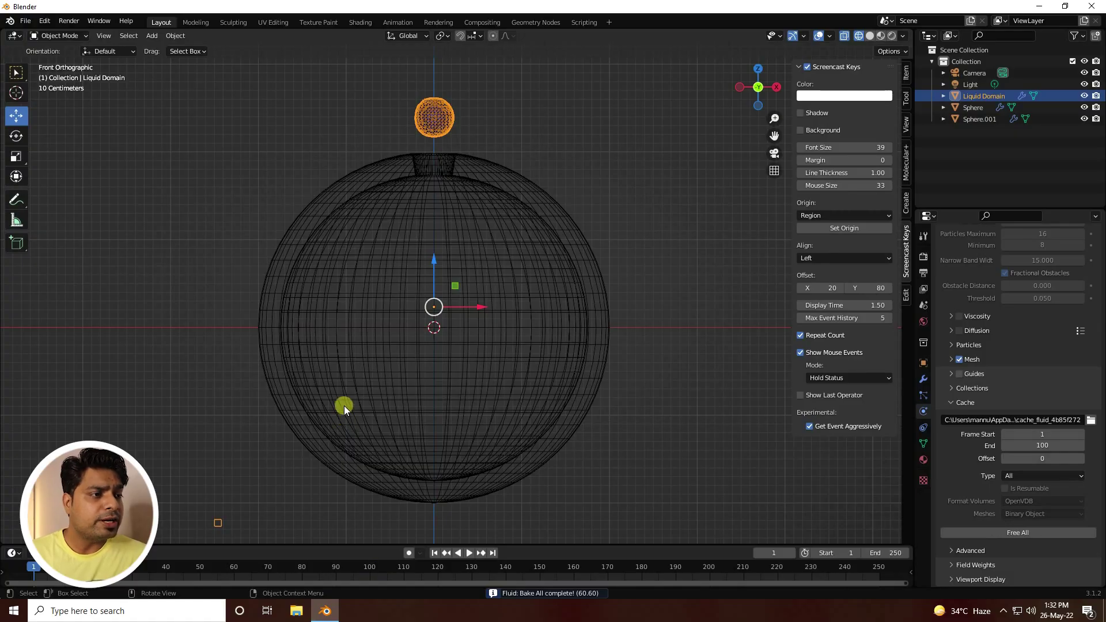
- Play the higher-resolution simulation to examine how the liquid fills the sphere, and rewind to the first frame
left_click(470, 553)
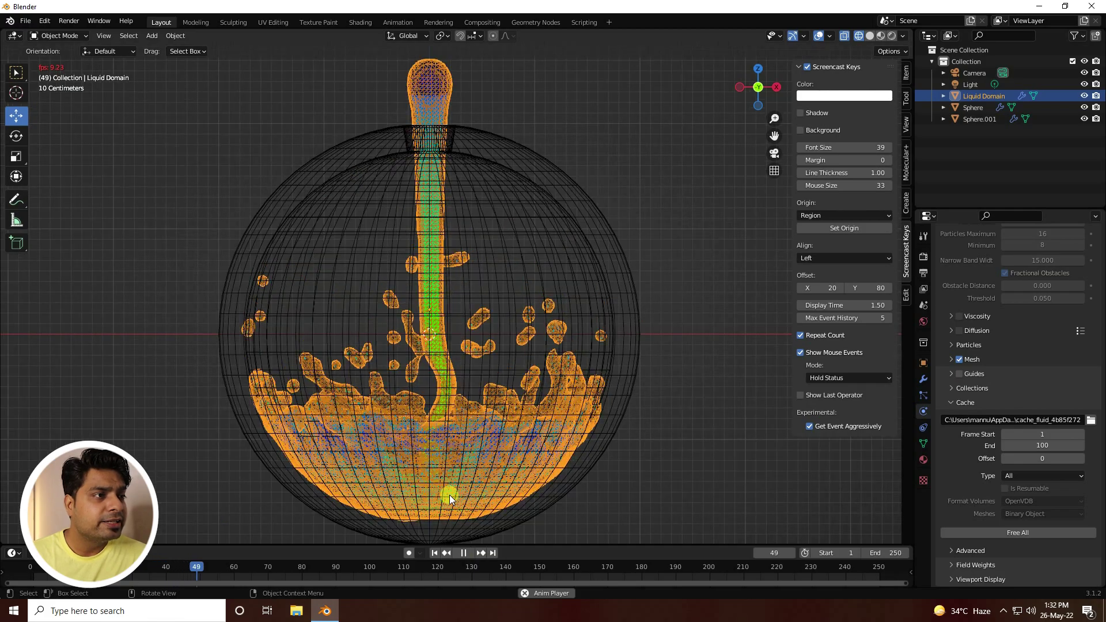
scroll(449, 494, "up", 2)
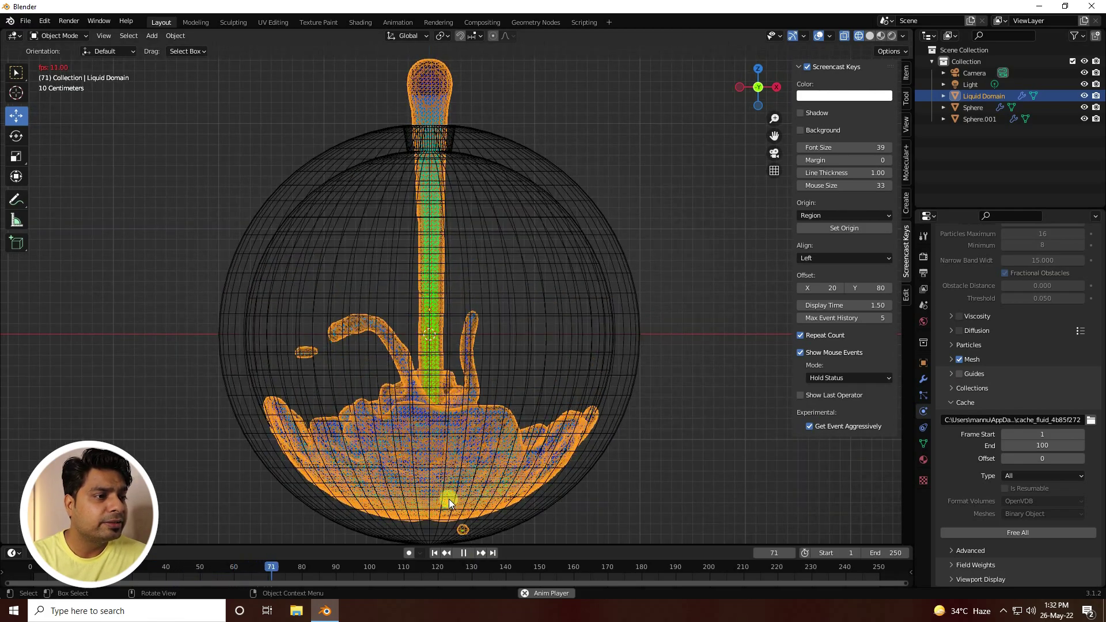
left_click(465, 553)
left_click(436, 553)
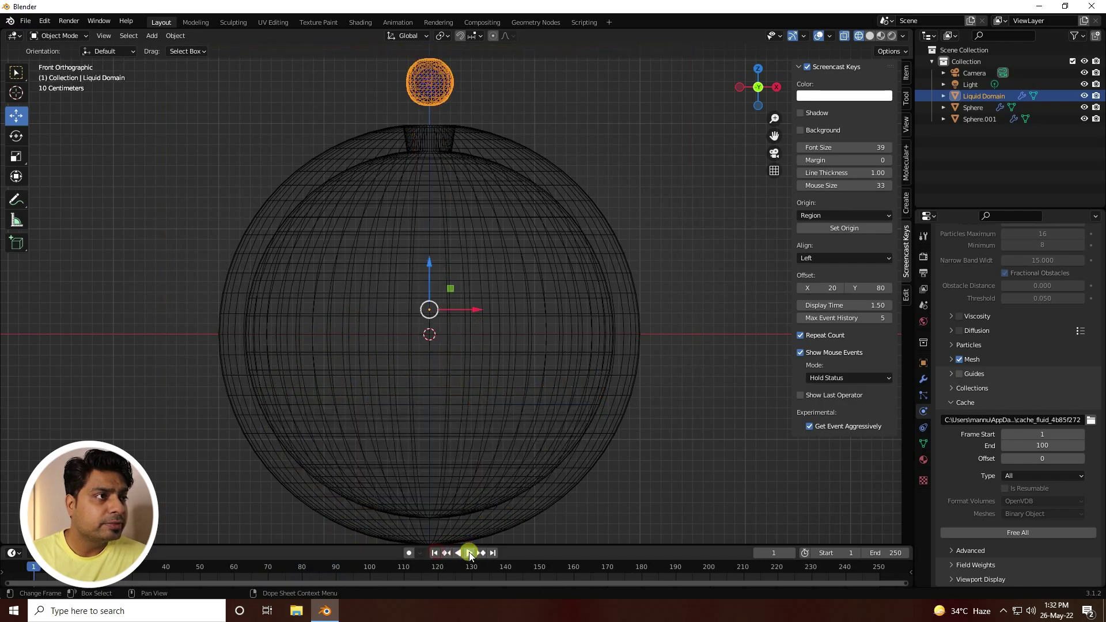
- Replay the simulation baked at 64 divisions, stop it and return to the first frame
left_click(469, 553)
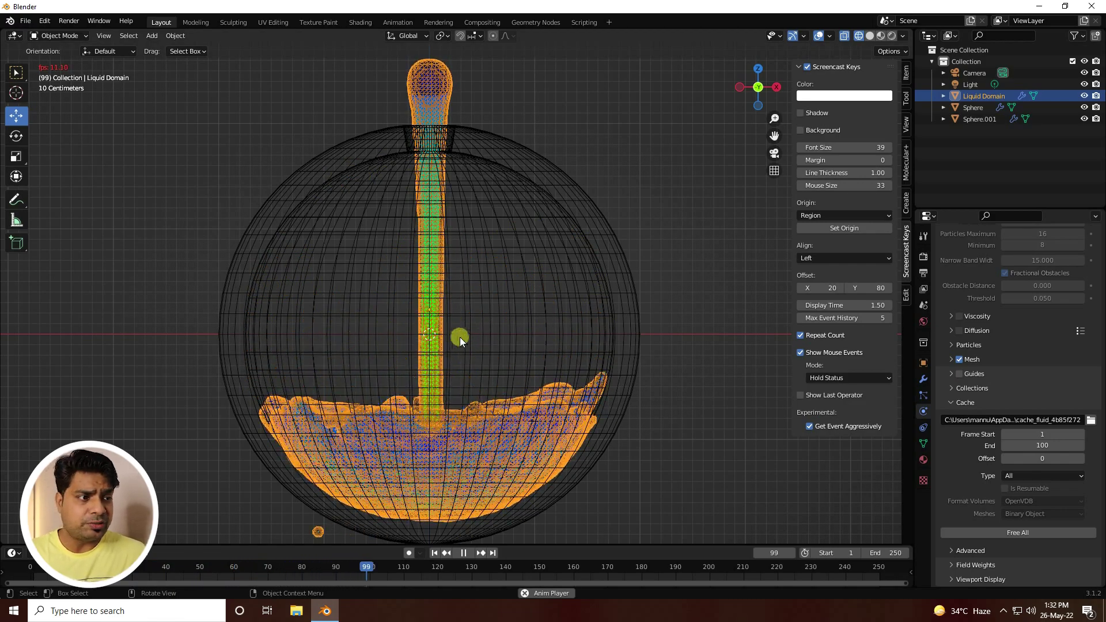
left_click(463, 553)
left_click(434, 553)
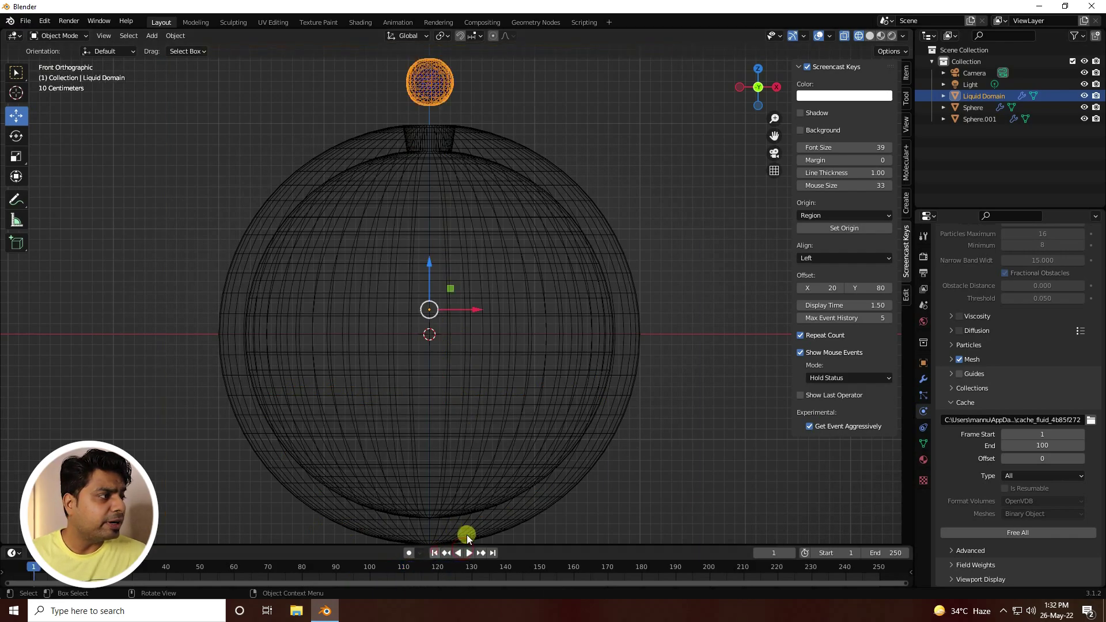
- Free all of the liquid domain's baked data and raise its Resolution Divisions above 64
scroll(973, 495, "up", 10)
scroll(974, 493, "down", 10)
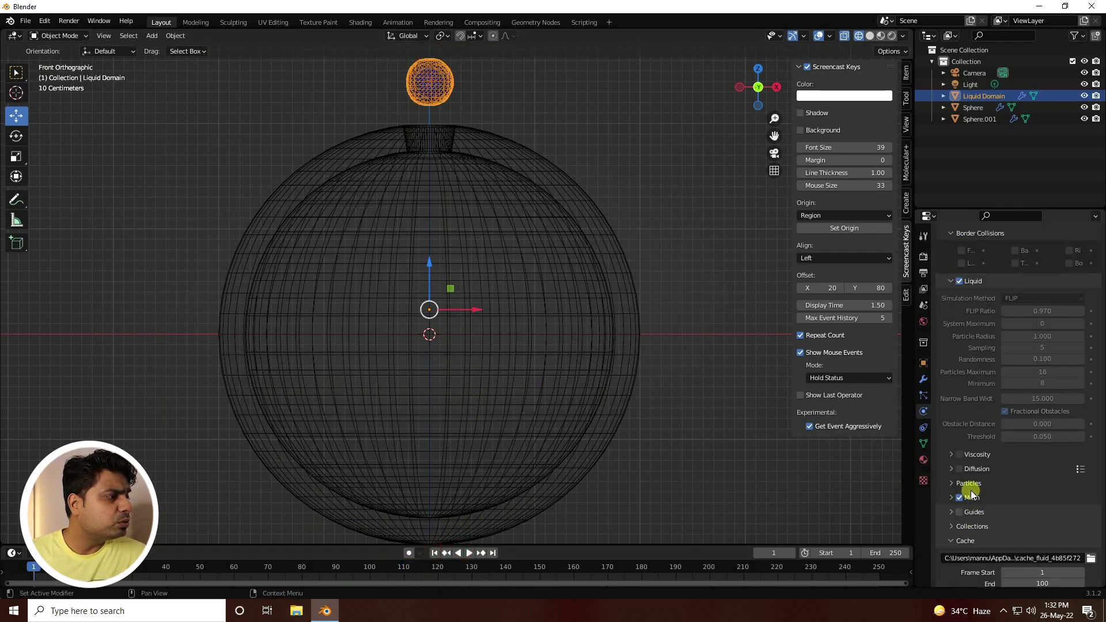
left_click(1017, 534)
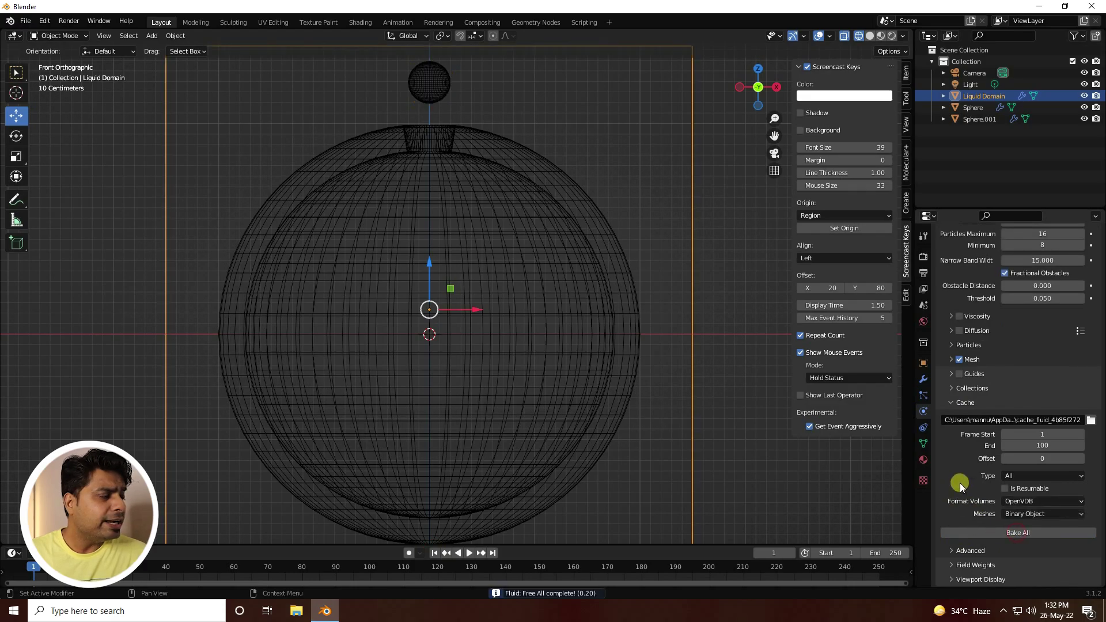
scroll(970, 483, "up", 10)
scroll(970, 483, "up", 5)
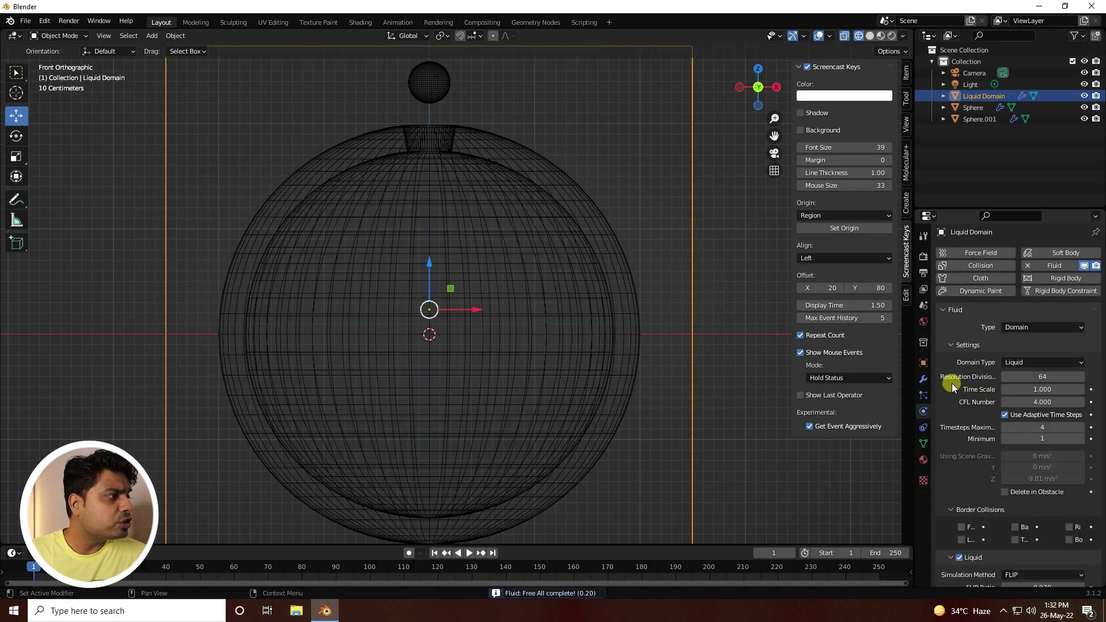
left_click(1035, 381)
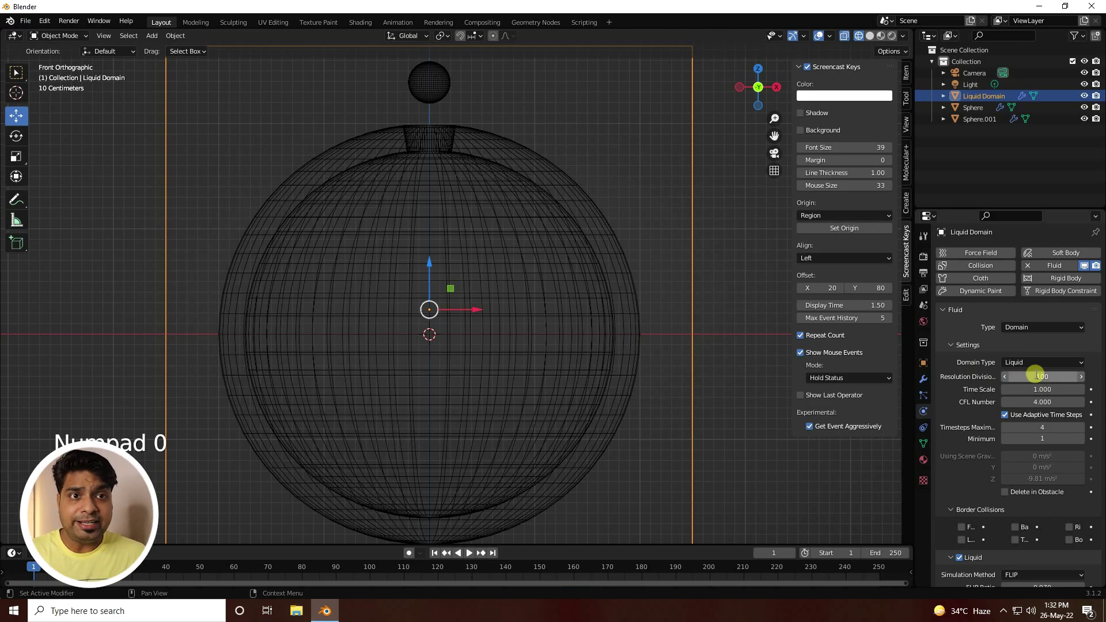
- Set the domain cache's end frame to 50 and bake the entire simulation
scroll(977, 452, "down", 15)
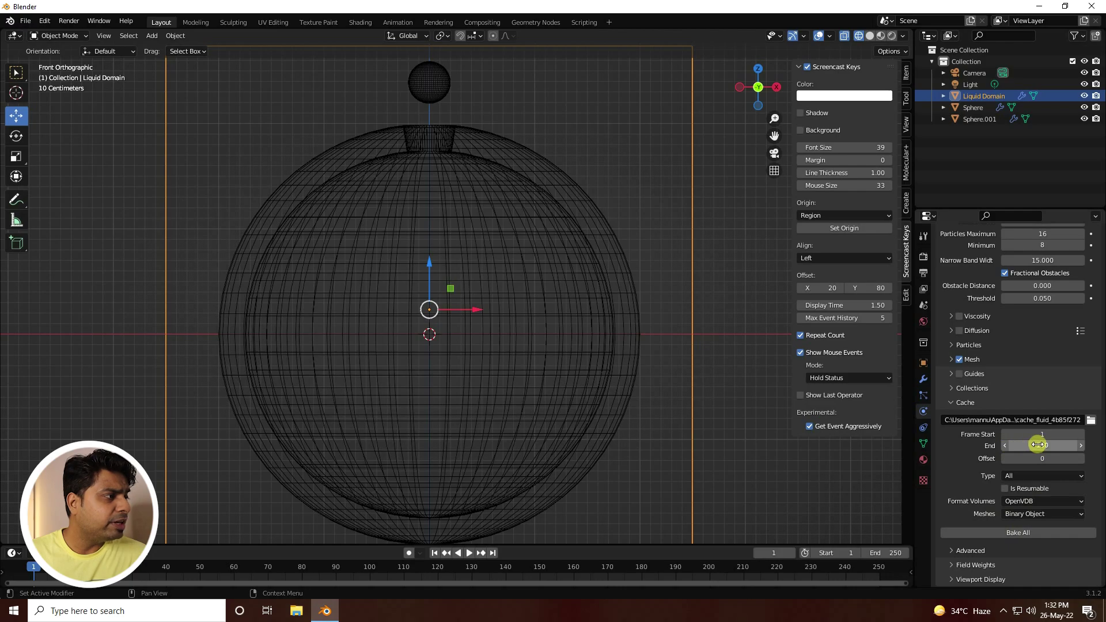
double_click(1038, 444)
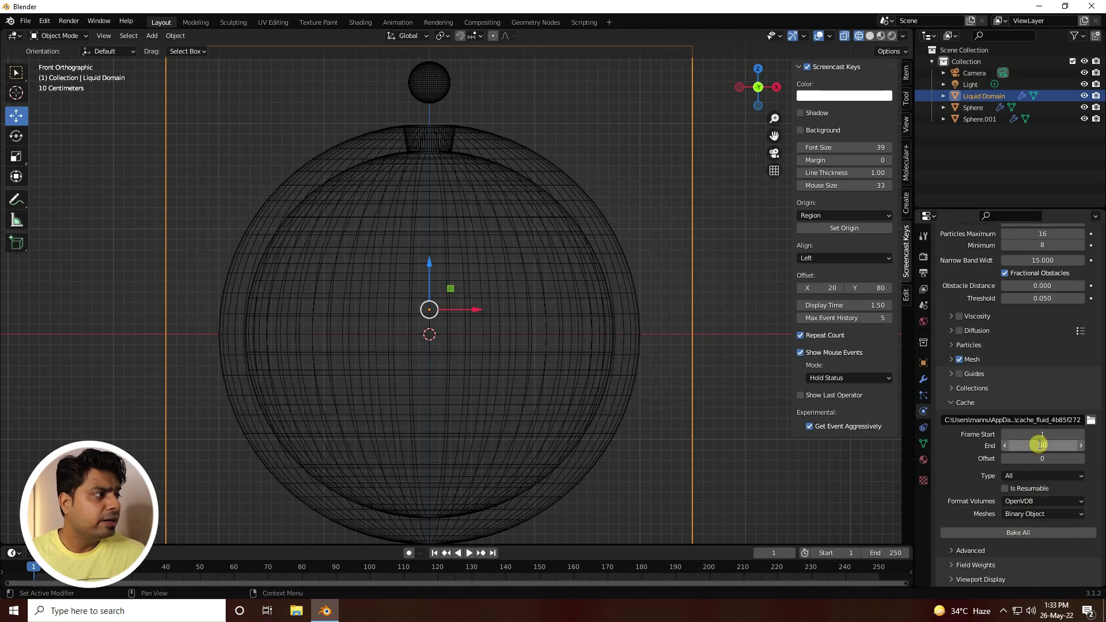
left_click(1009, 534)
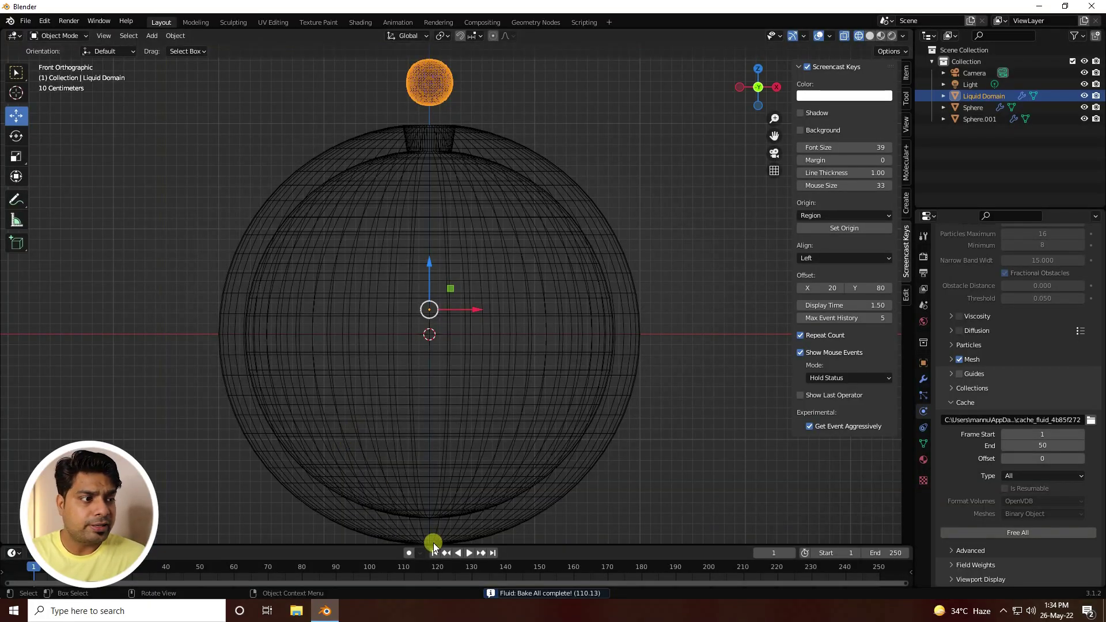
- Play the newly baked simulation and pause it at frame 41, with the liquid splashing inside the sphere
left_click(469, 554)
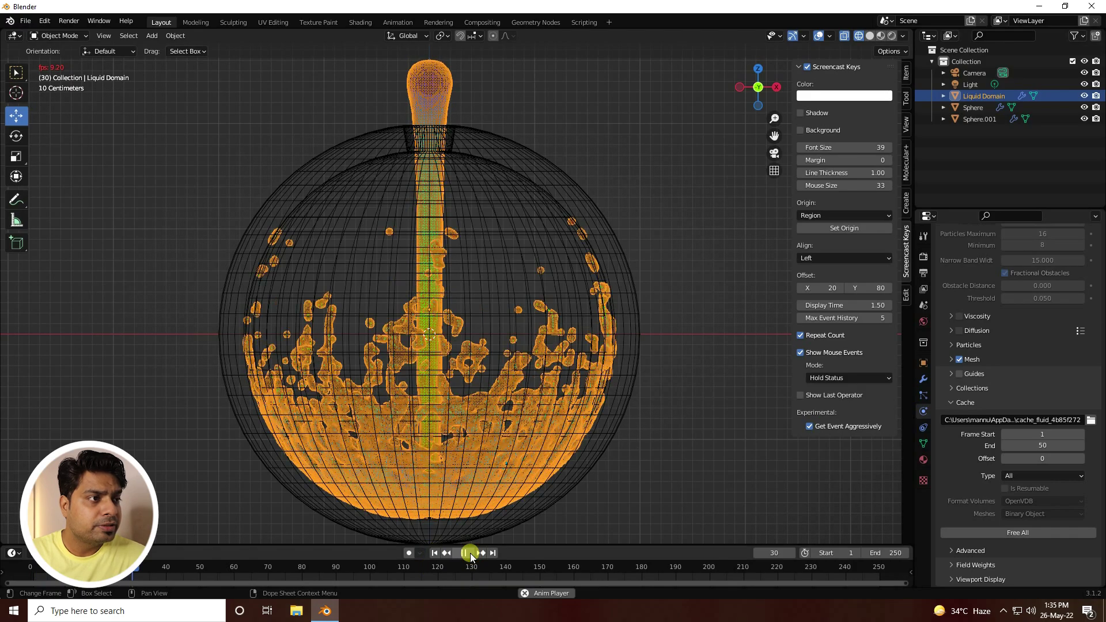
left_click(464, 553)
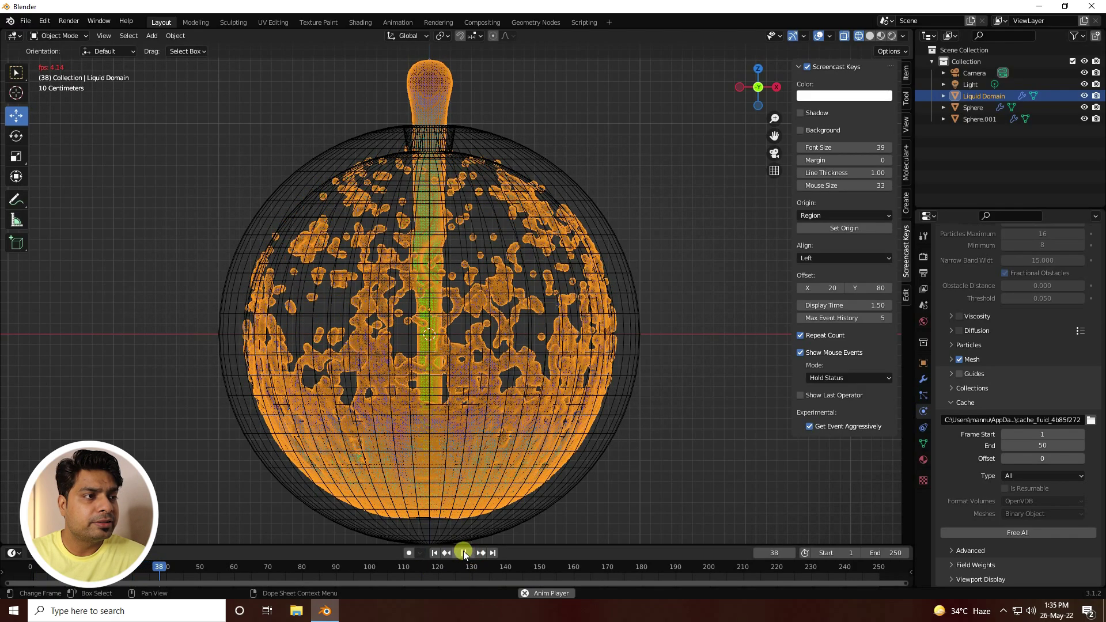
left_click(463, 551)
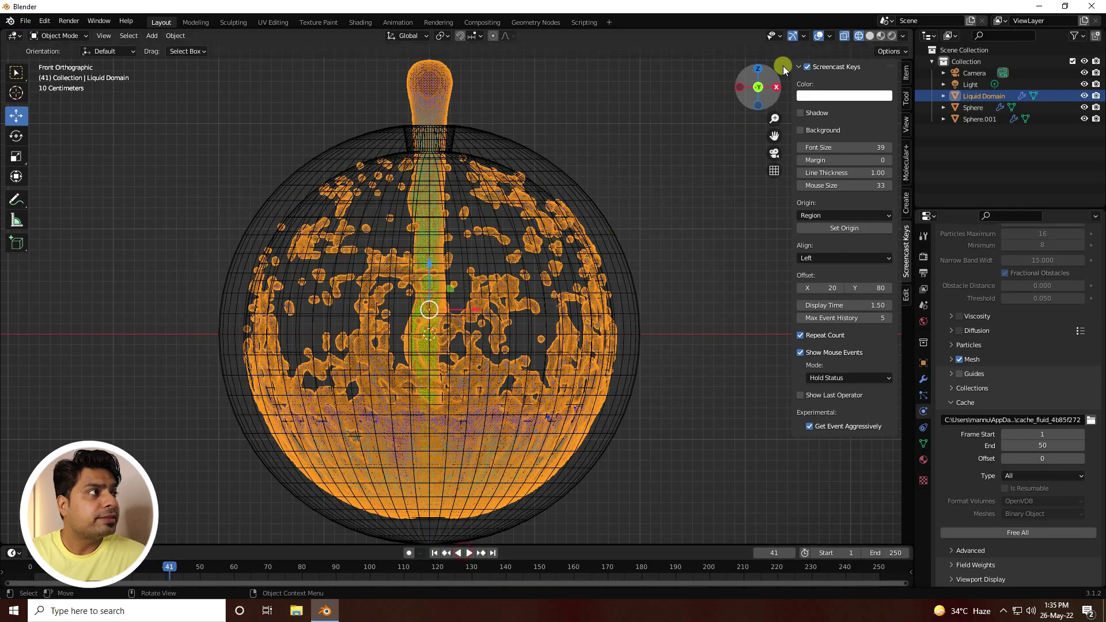
- Switch the viewport to solid shading and hide the large outer sphere to inspect the liquid mesh
left_click(870, 37)
left_click(959, 110)
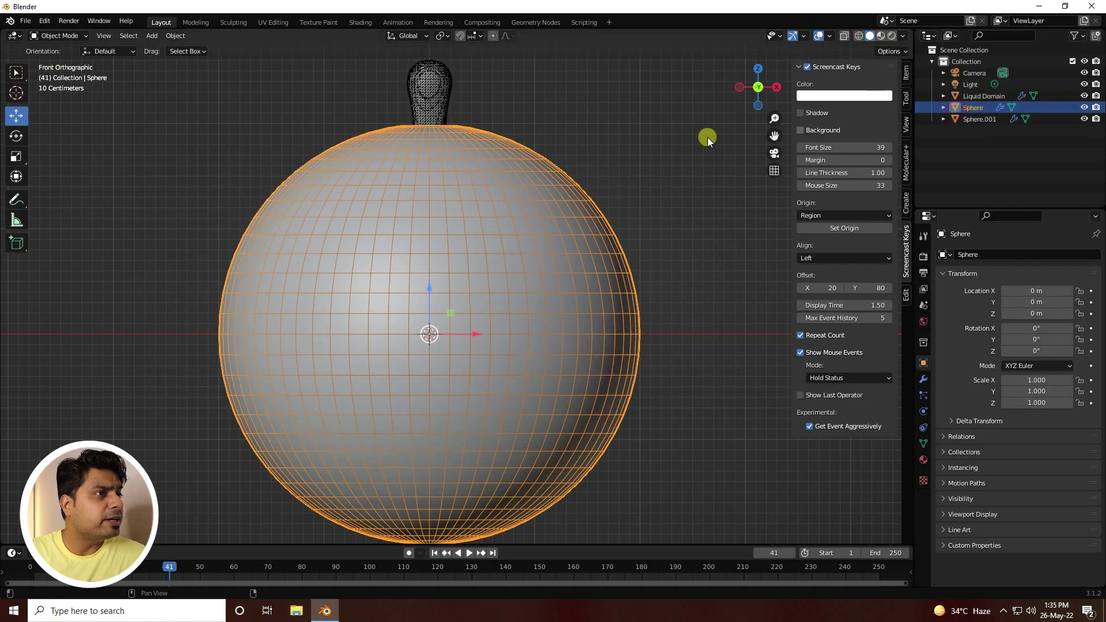
left_click(1084, 109)
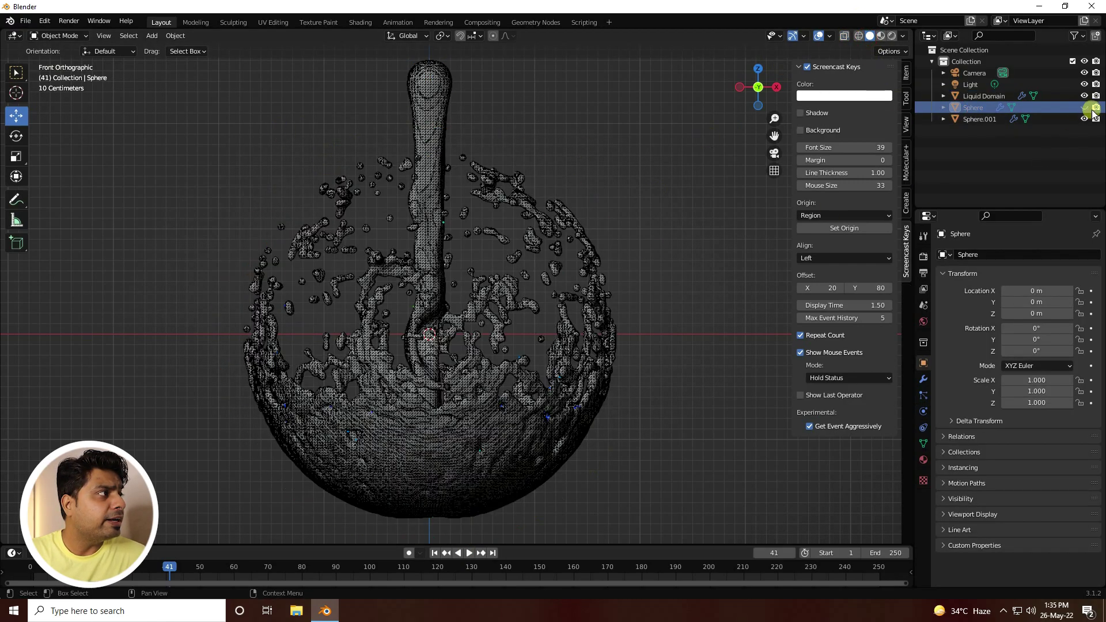
middle_click_drag(352, 317, 444, 327)
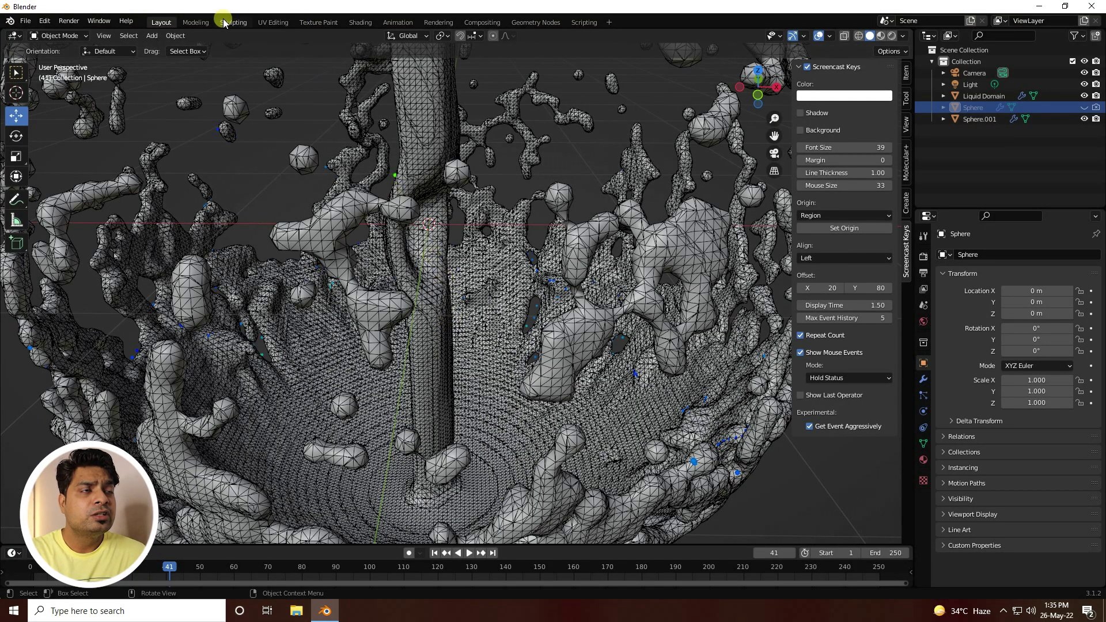
- Switch to the Shading workspace and select the liquid domain
left_click(355, 23)
scroll(559, 247, "up", 5)
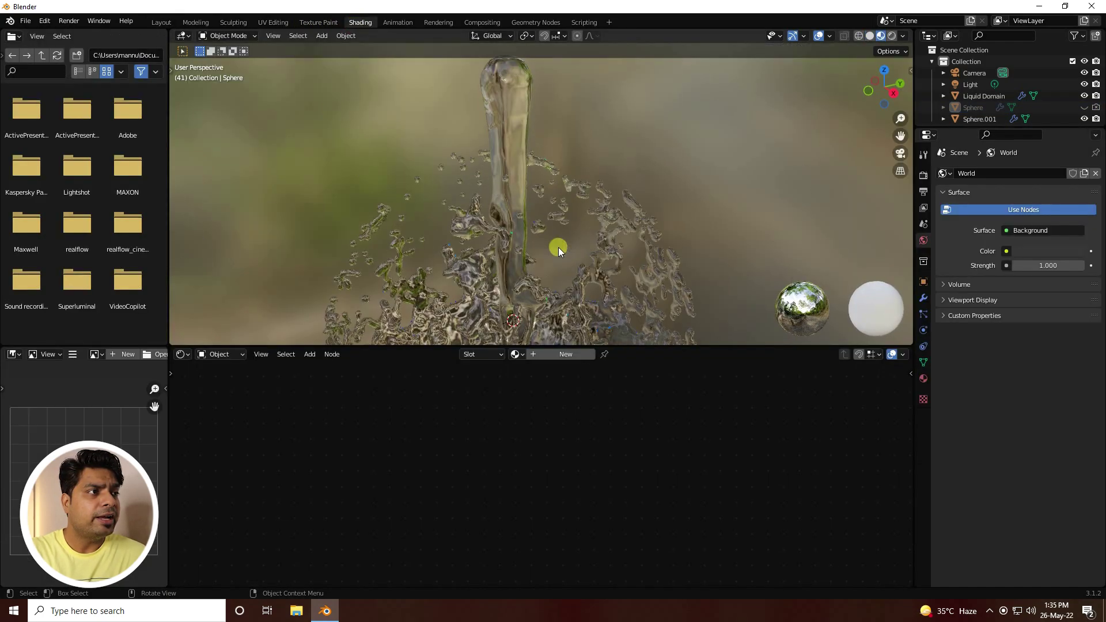
scroll(509, 193, "down", 4)
left_click(507, 192)
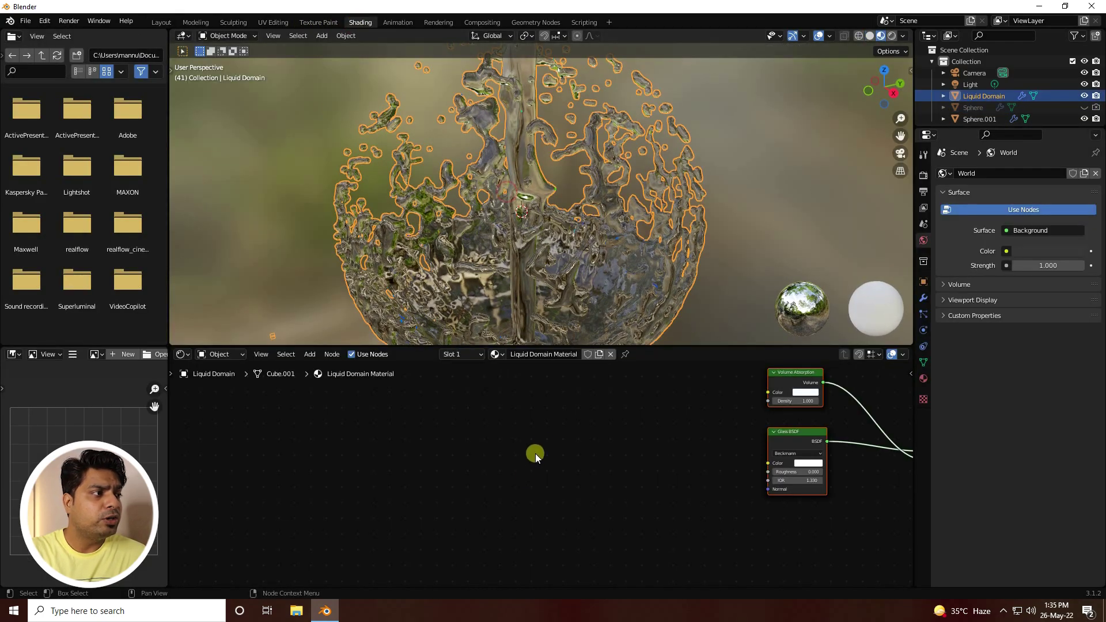
- Replace the liquid domain's assigned material with a new one and delete its Principled BSDF node
left_click(611, 354)
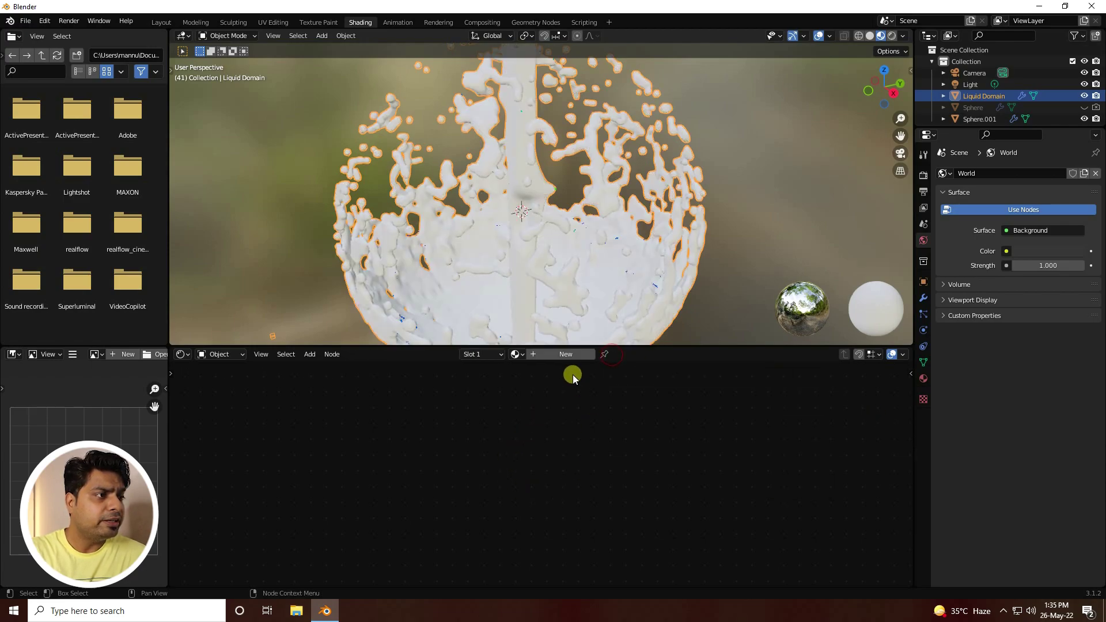
left_click(538, 354)
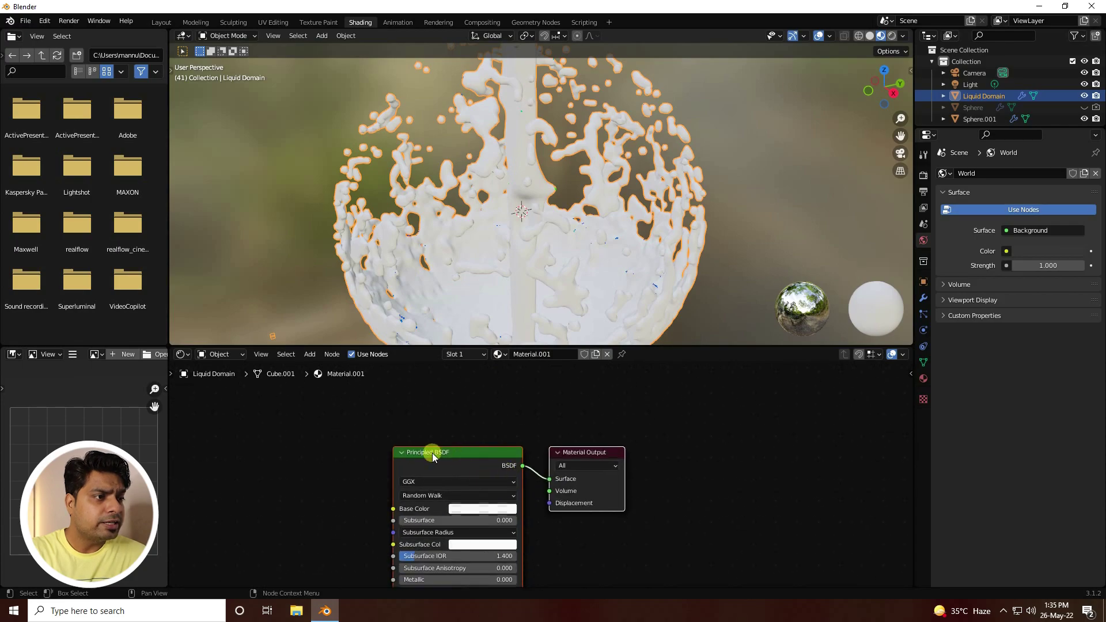
left_click_drag(550, 481, 469, 444)
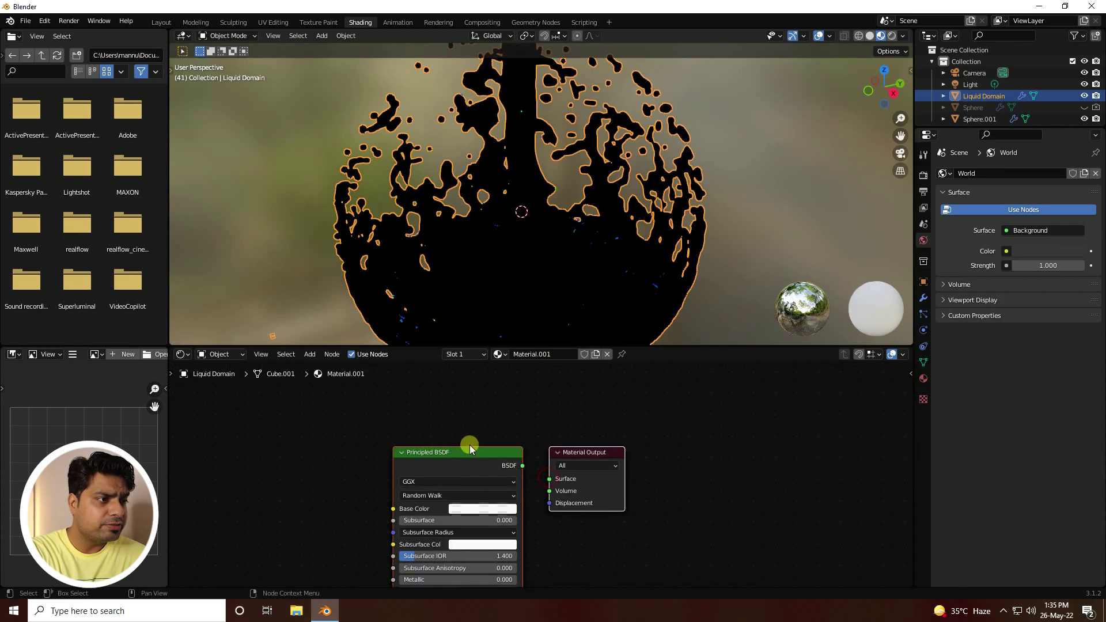
key("x")
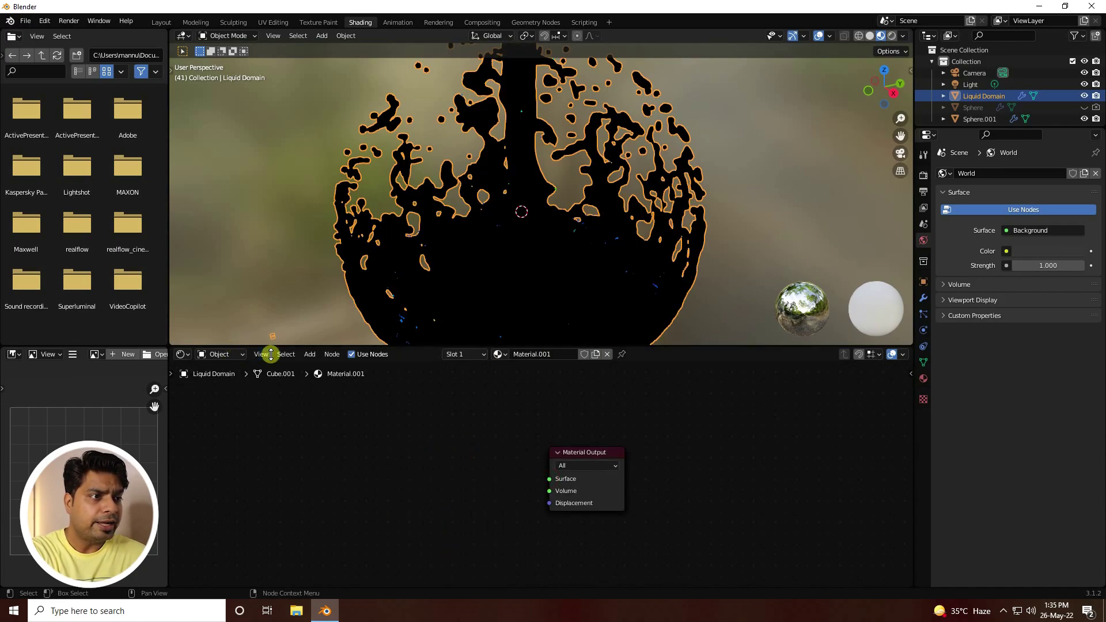
- Add a Subsurface Scattering node and connect its BSSRDF output to the Material Output's Surface input
left_click(309, 355)
left_click(331, 369)
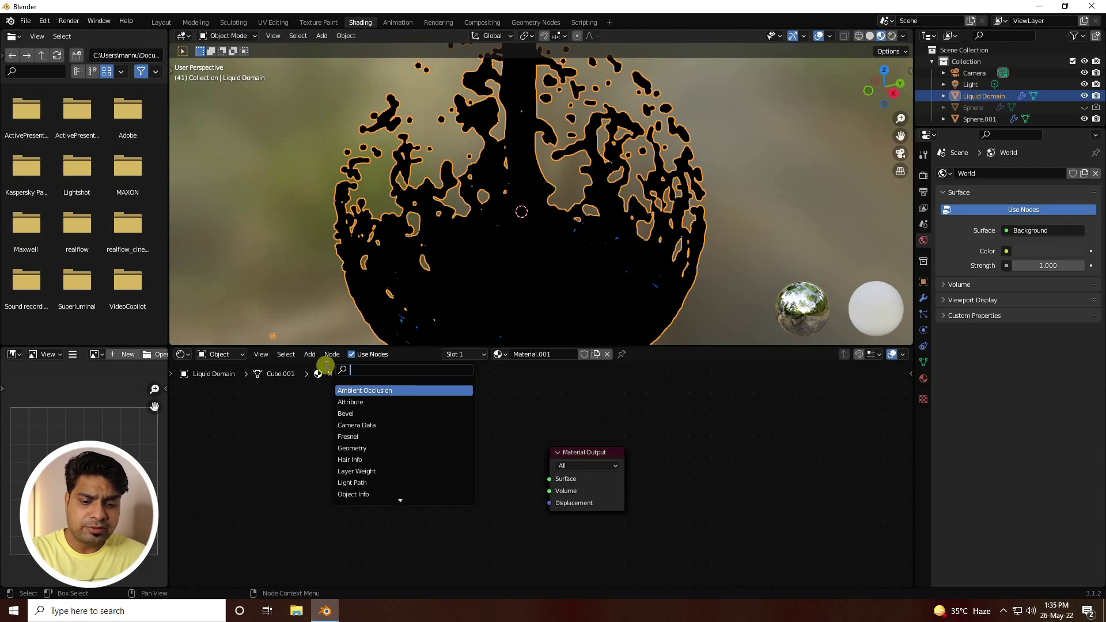
type("sub")
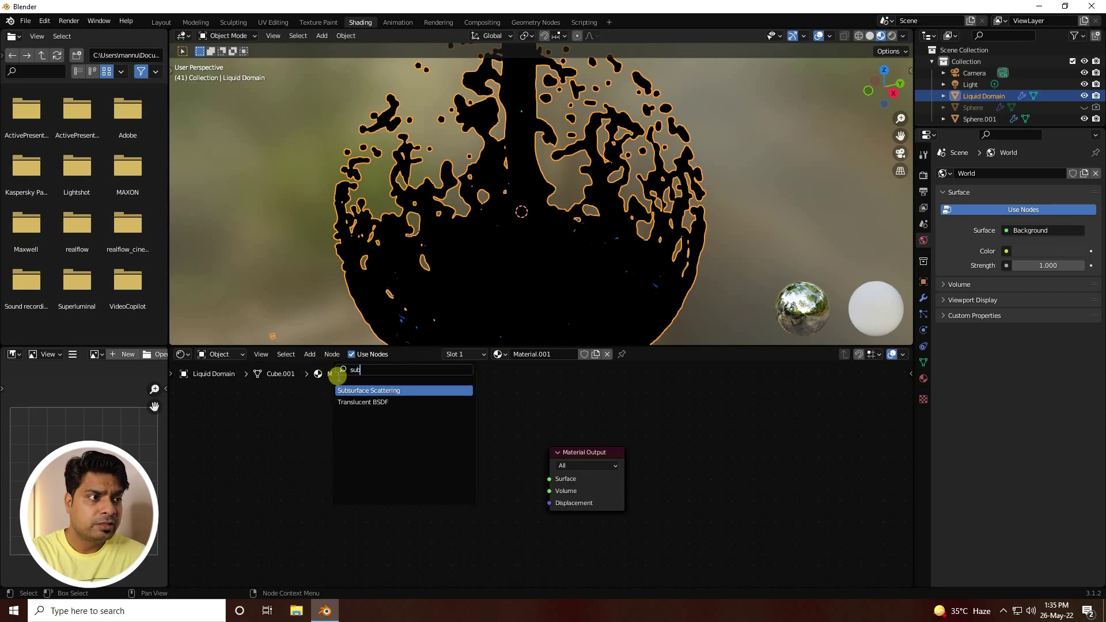
left_click(369, 390)
left_click(397, 459)
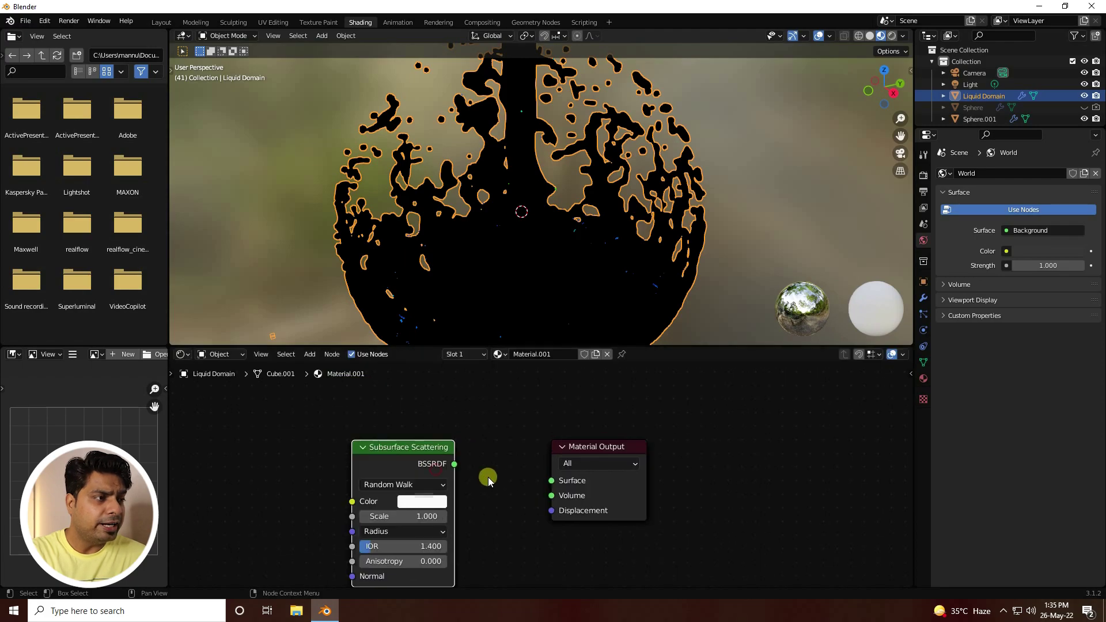
left_click_drag(454, 465, 551, 480)
left_click_drag(384, 447, 412, 450)
- Add a ColorRamp node before the Subsurface Scattering node and connect its Color output to that node's Color input
left_click(308, 357)
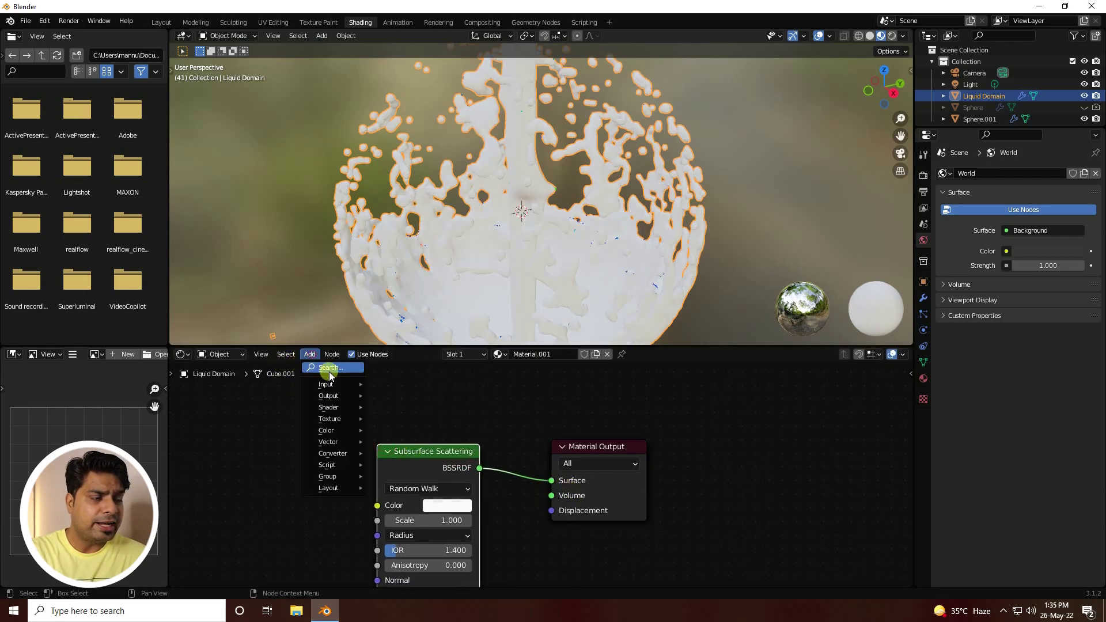
left_click(330, 372)
type("colo")
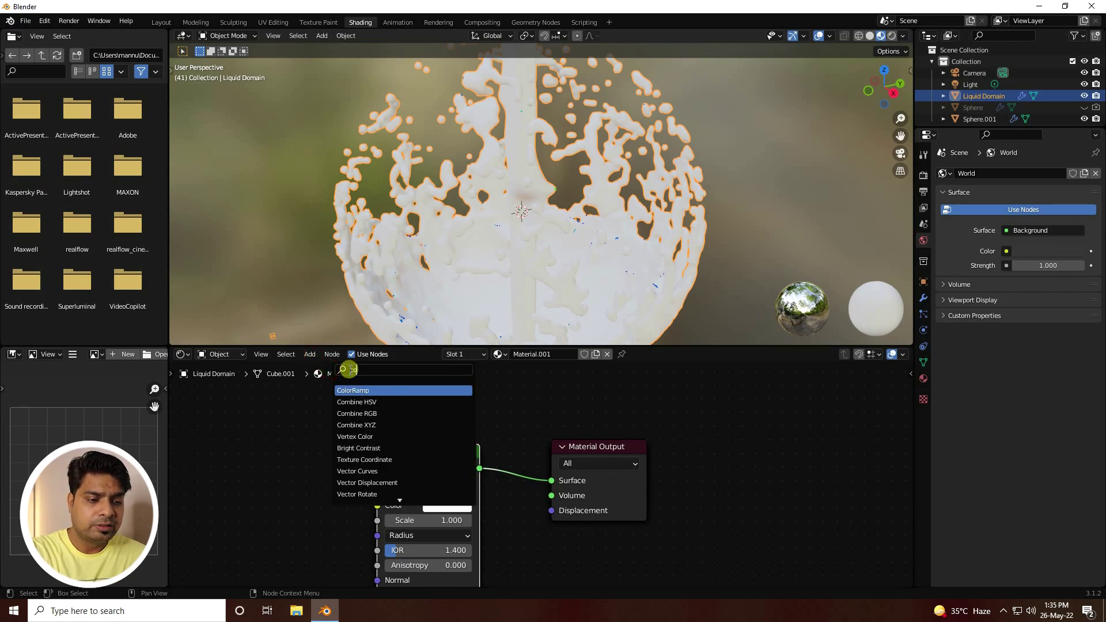
left_click(352, 390)
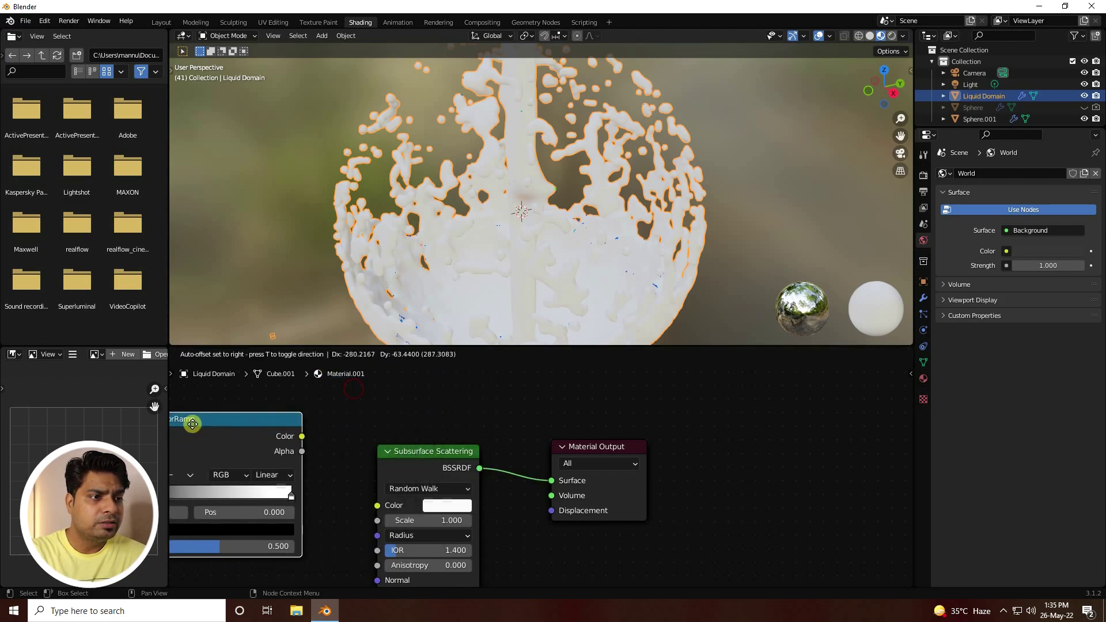
left_click(193, 424)
middle_click_drag(425, 454, 638, 443)
left_click_drag(525, 426, 555, 456)
left_click_drag(594, 496, 598, 494)
left_click_drag(489, 408, 428, 419)
- Add a Gradient Texture node before the ColorRamp and connect its Color output to the ramp's Fac input
scroll(346, 392, "left", 5, "ctrl")
left_click(329, 354)
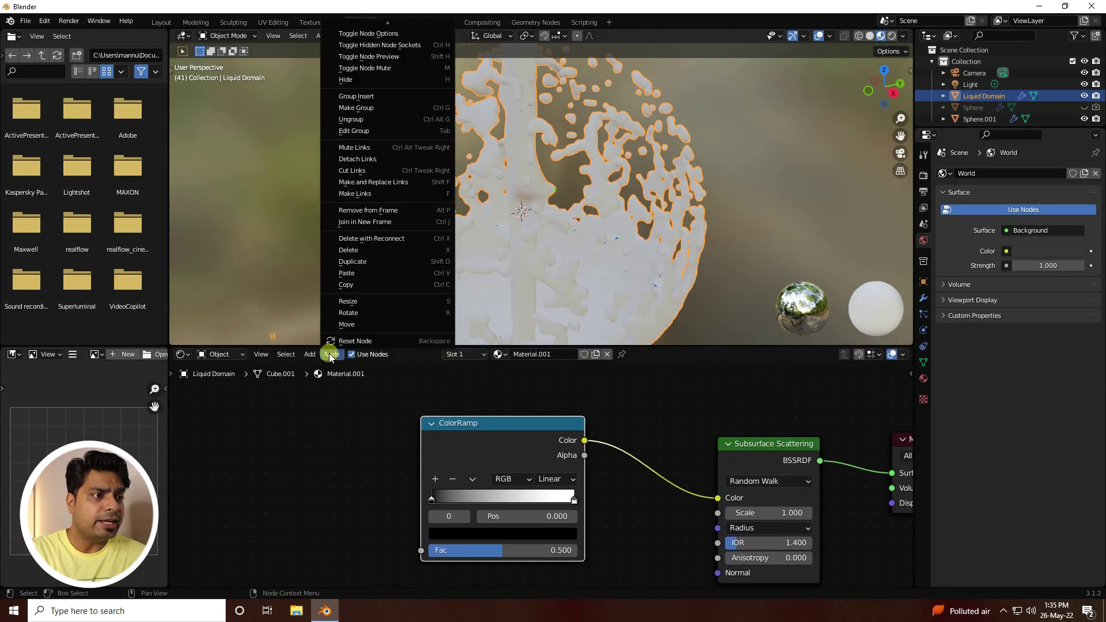
left_click(319, 368)
type("g")
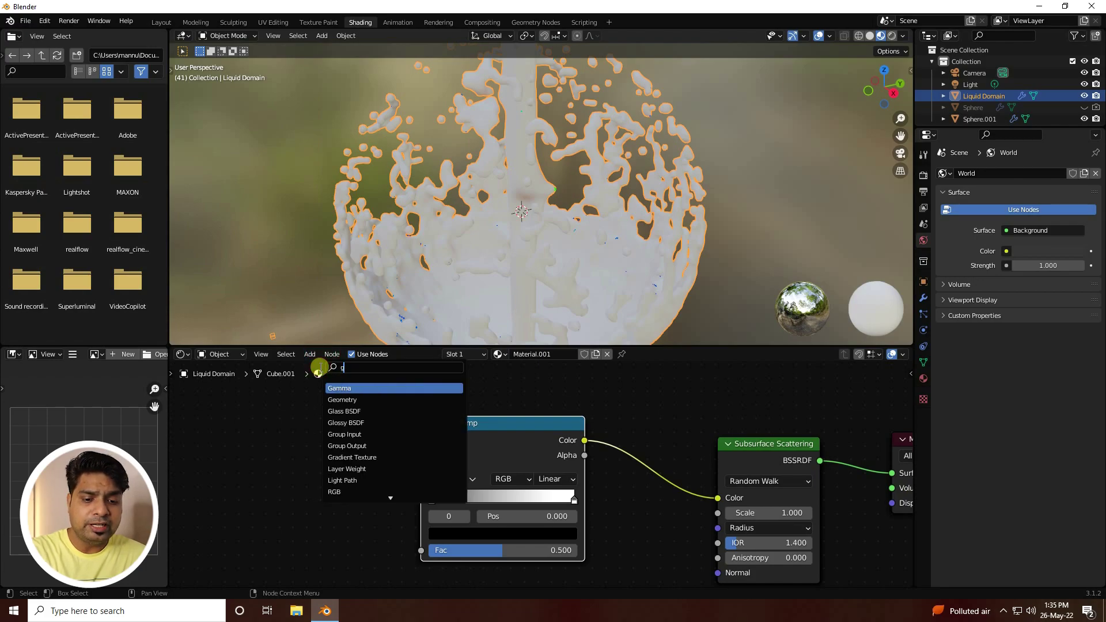
type("ra")
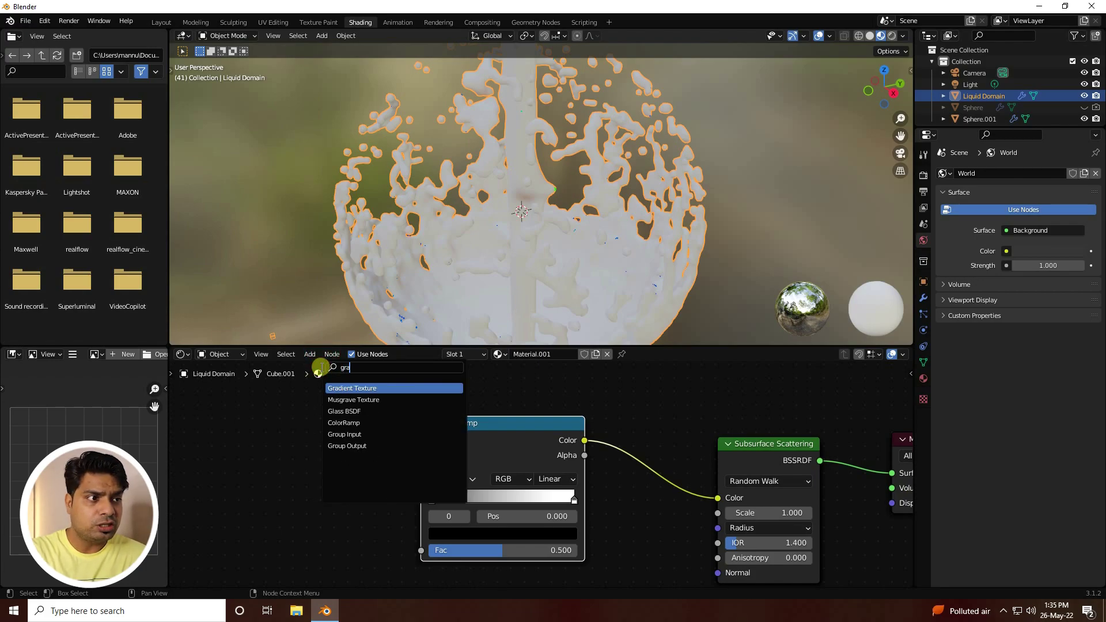
left_click(353, 388)
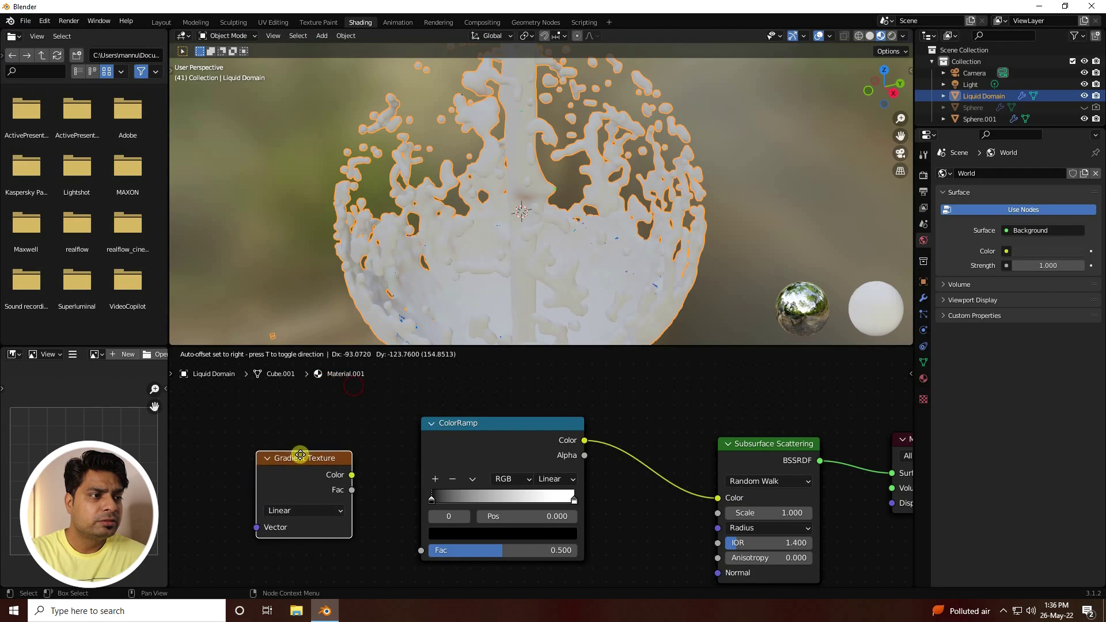
left_click(300, 455)
left_click_drag(428, 566, 421, 550)
middle_click_drag(379, 539, 431, 523)
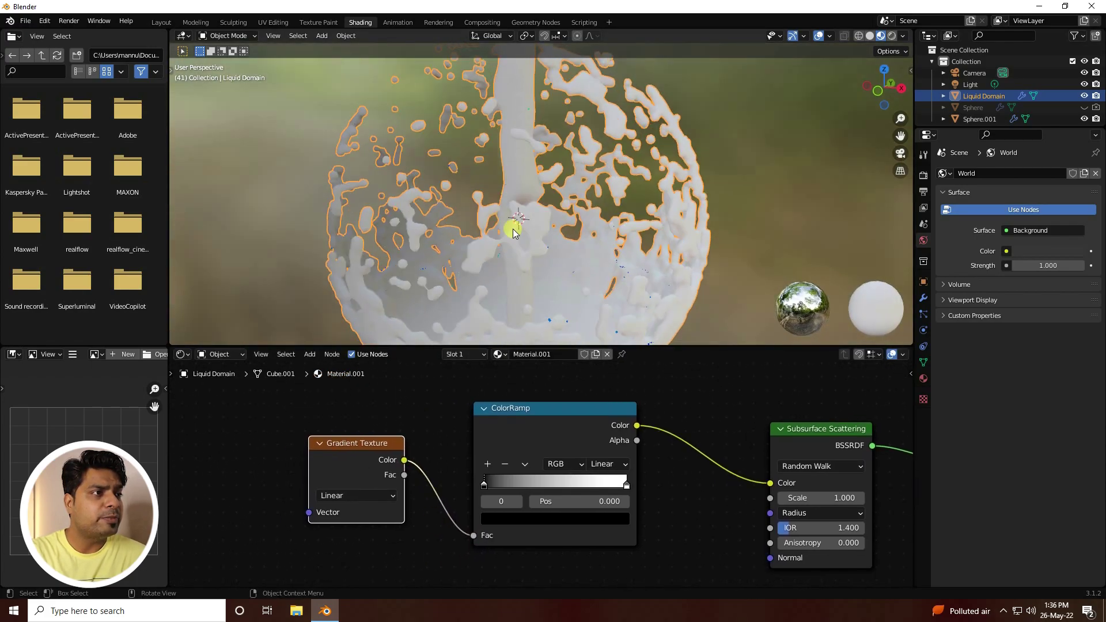
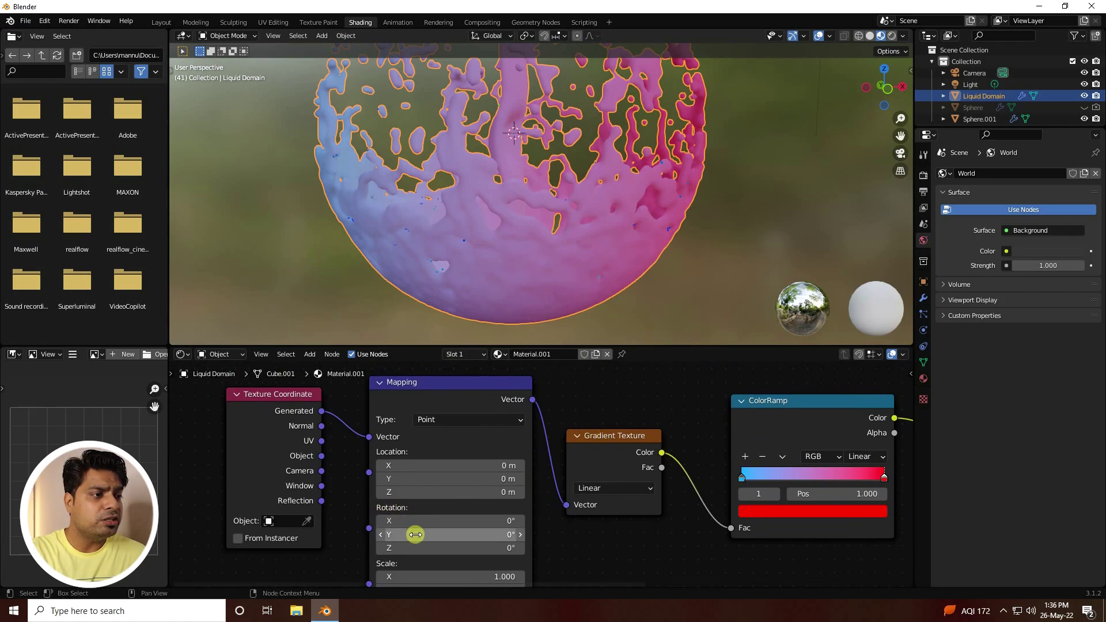
- Set the Mapping node's Y rotation to 90° so the color gradient runs vertically through the liquid
mouse_move(415, 533)
left_mouse_down()
mouse_move(424, 535)
mouse_move(414, 533)
left_mouse_up()
left_click(377, 534)
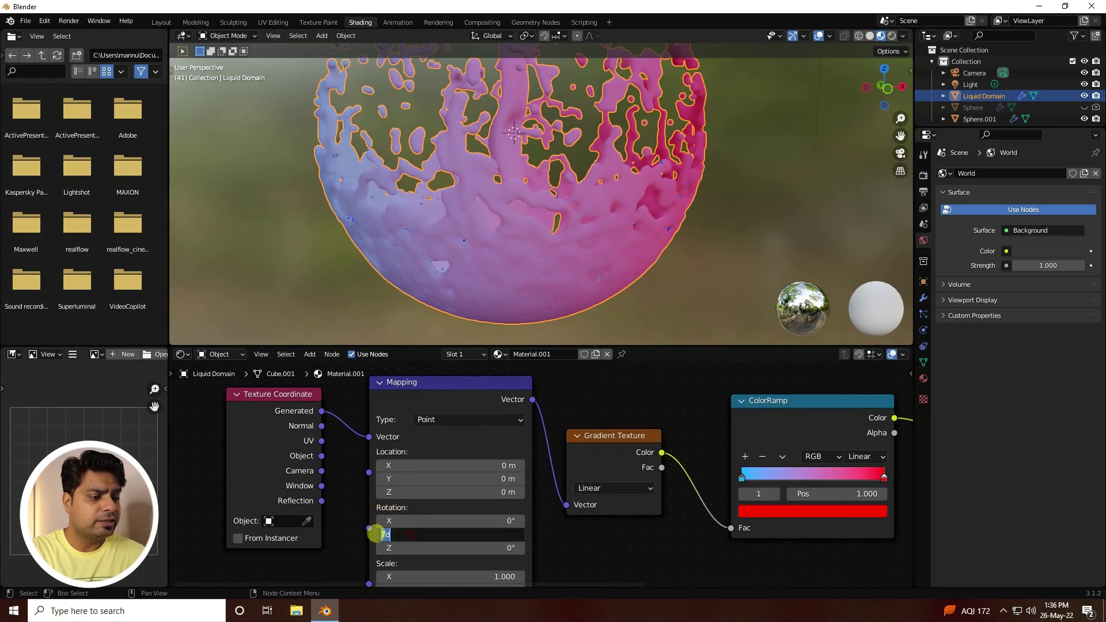
type("90")
key("Return")
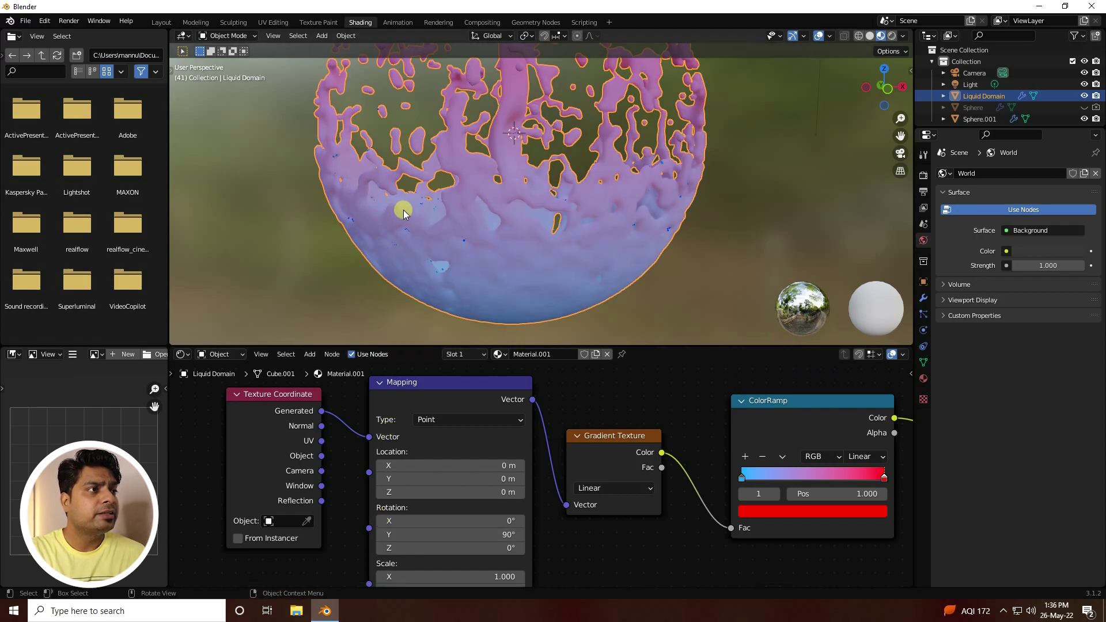
- Move the ColorRamp node away from the Subsurface Scattering node to make room between them
middle_click_drag(403, 211, 524, 215)
scroll(517, 251, "down", 3)
middle_click_drag(656, 393, 274, 403)
left_click(472, 422)
scroll(584, 420, "up", 3)
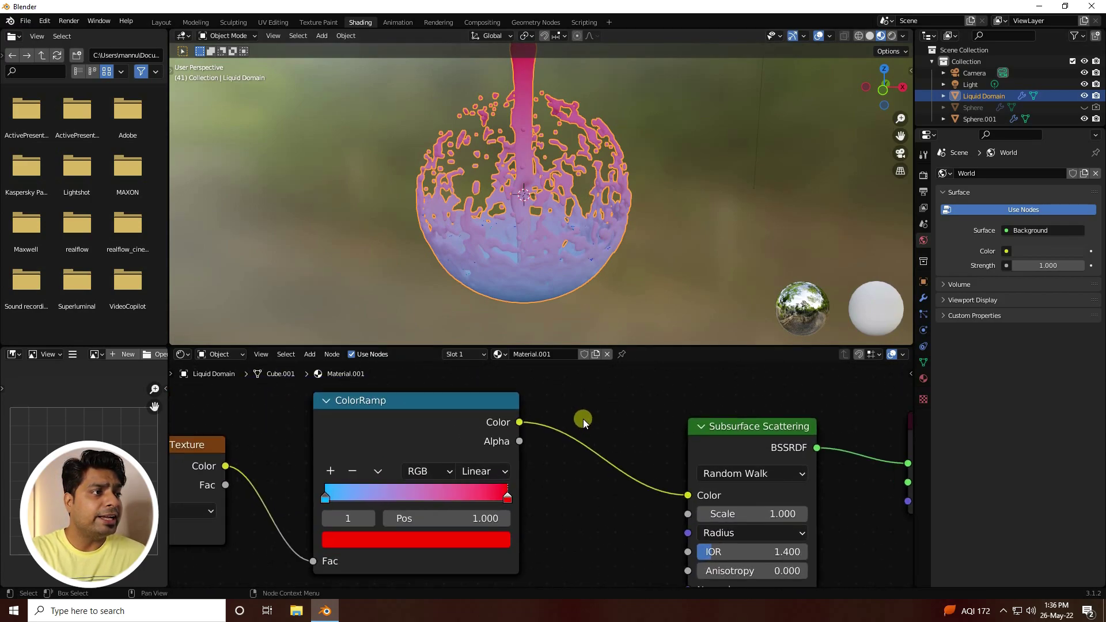
left_click_drag(422, 425, 391, 414)
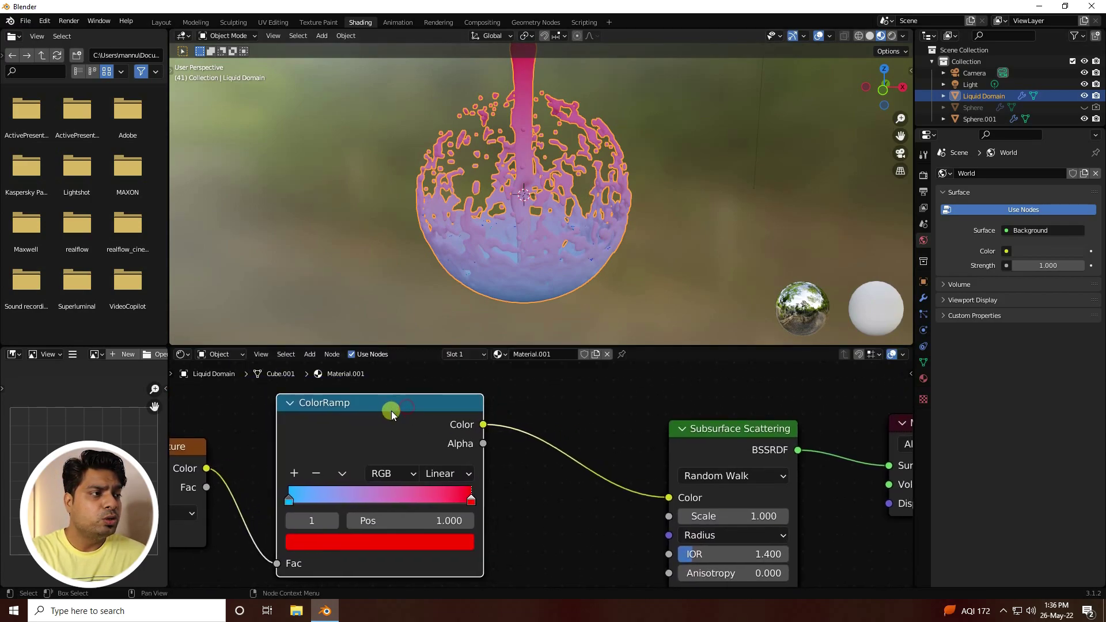
middle_click_drag(578, 416, 543, 426)
left_click(671, 431)
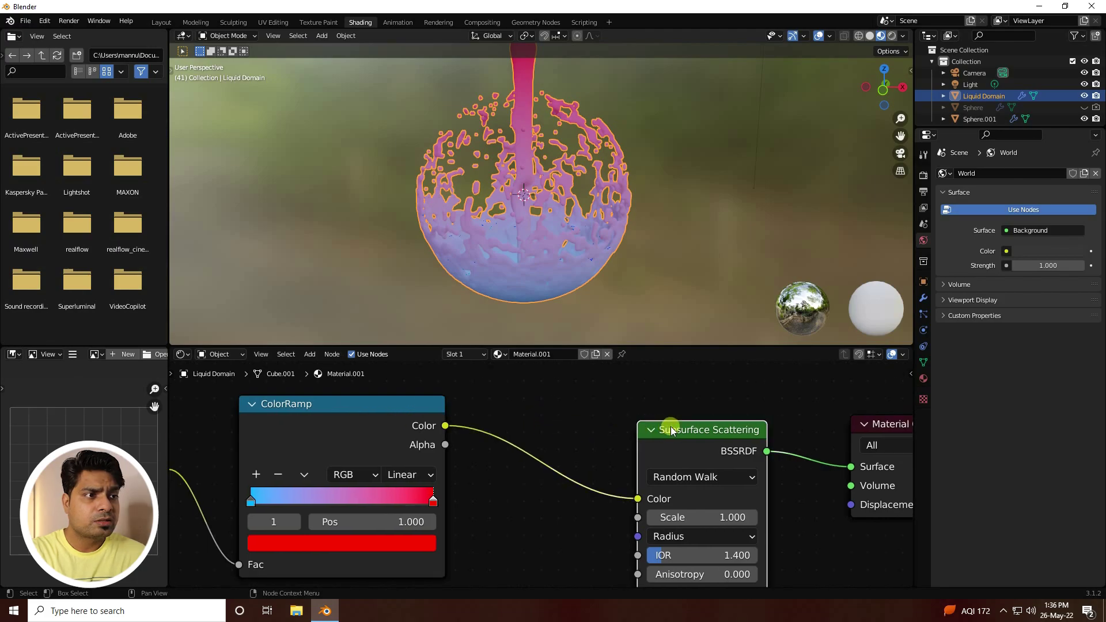
- Add a Hue/Saturation node on the link between the ColorRamp and Subsurface Scattering nodes
left_click(306, 354)
left_click(321, 367)
type("hu")
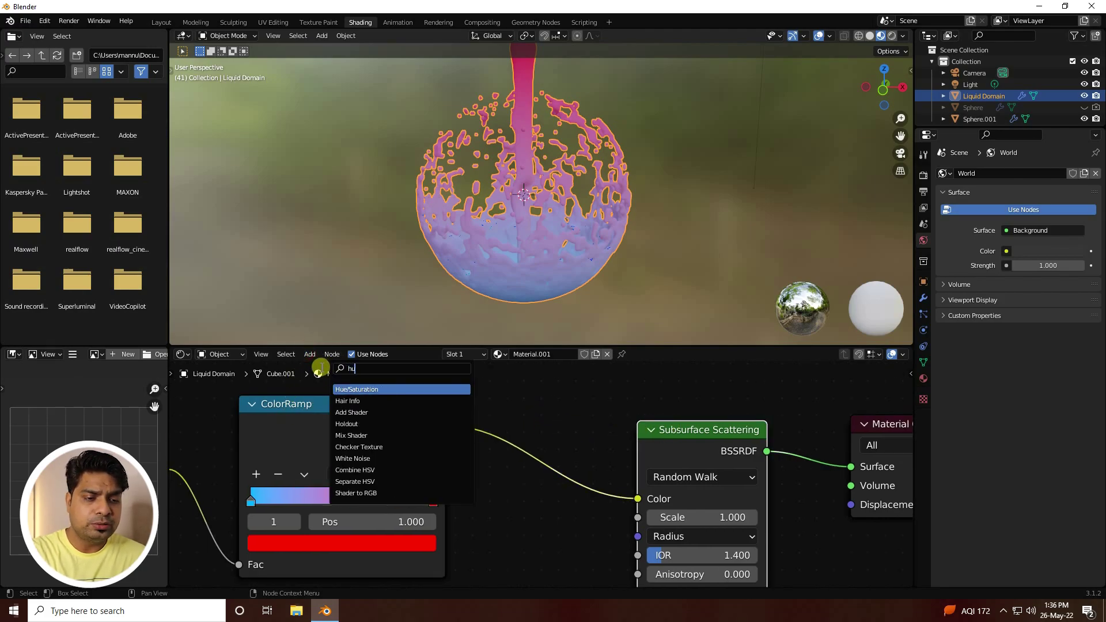
type("e")
left_click(363, 388)
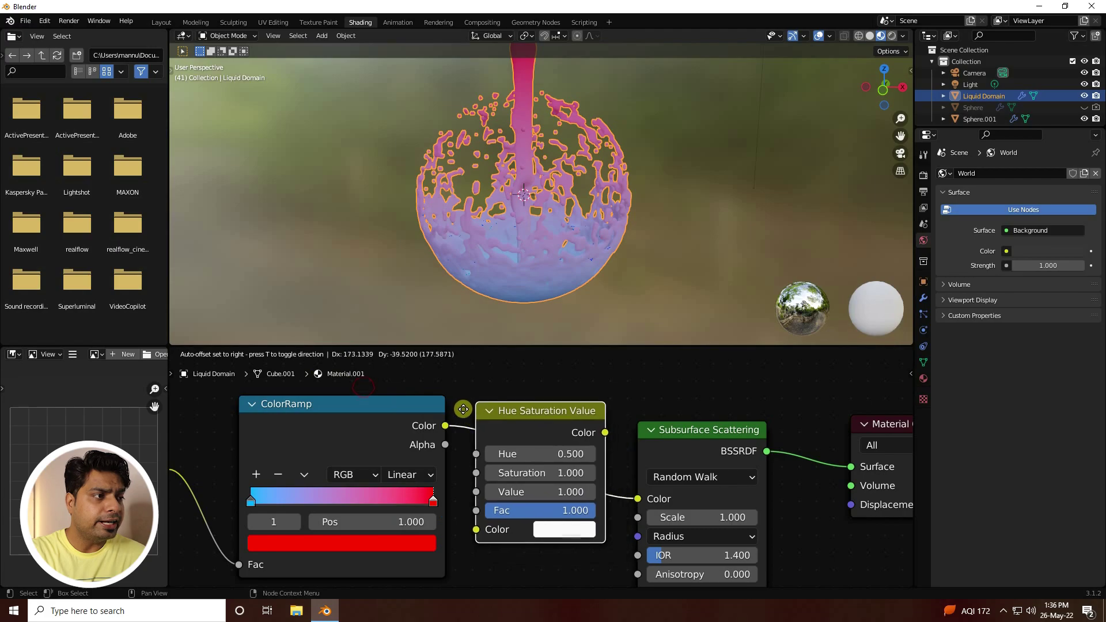
left_click(464, 430)
- Set the Hue Saturation Value node's Saturation to 1.2 to make the liquid's gradient more vivid
middle_click_drag(556, 430, 491, 427)
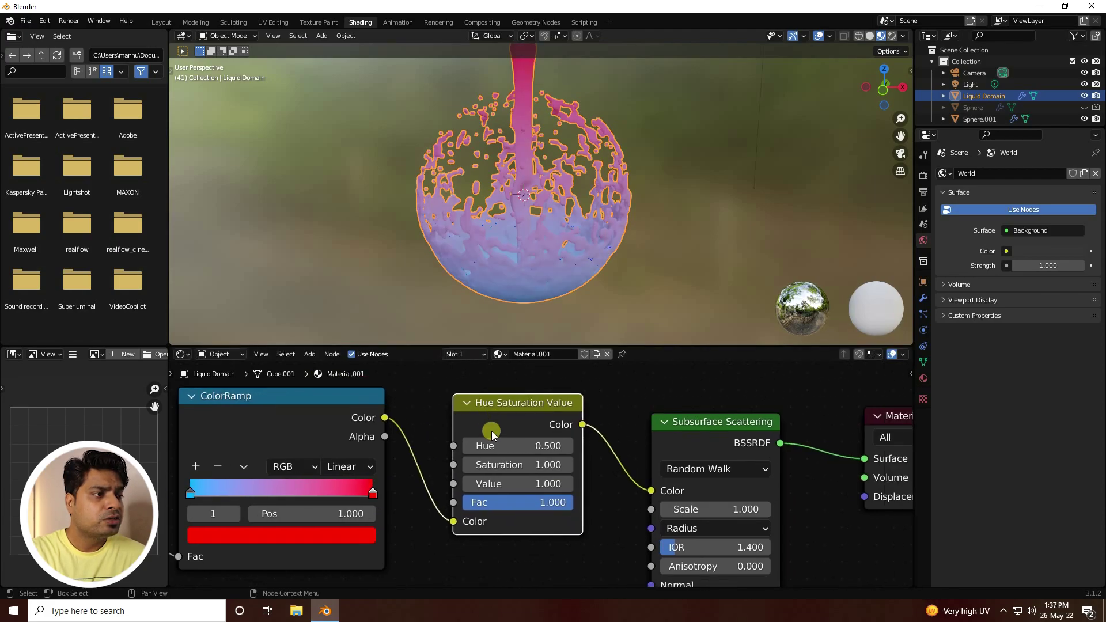
scroll(496, 432, "up", 2)
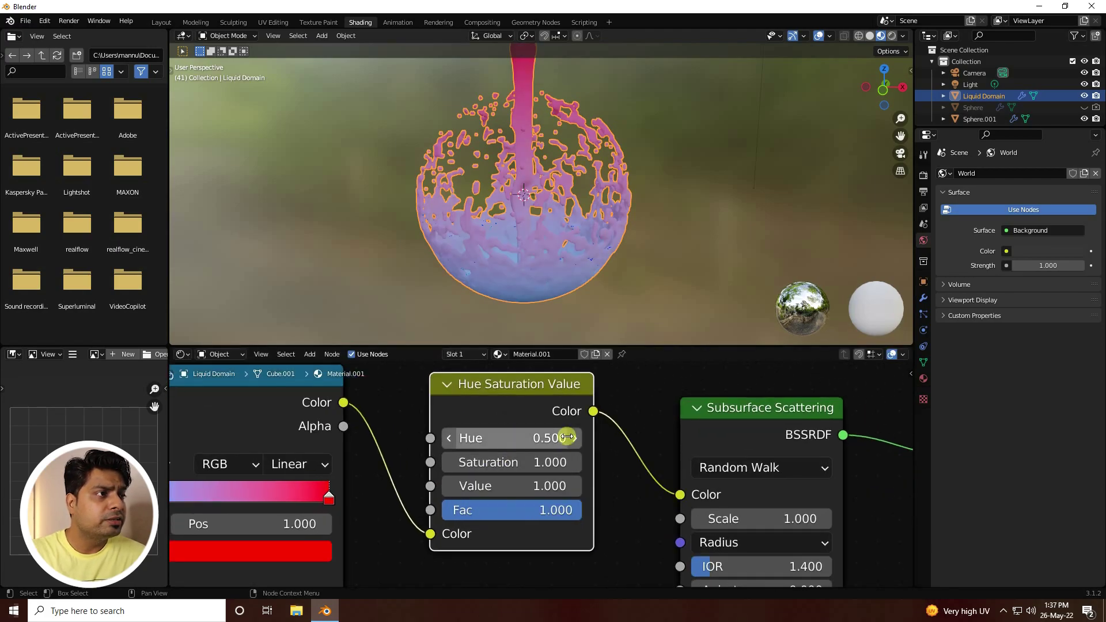
scroll(561, 193, "up", 5)
left_click(576, 463)
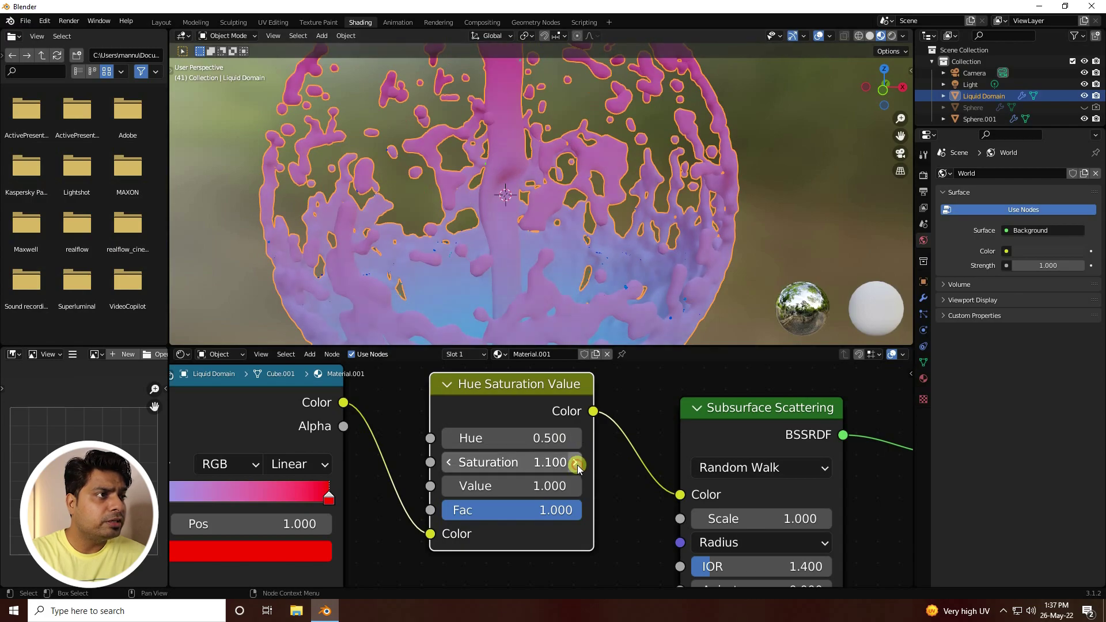
left_click(575, 463)
scroll(487, 235, "down", 3)
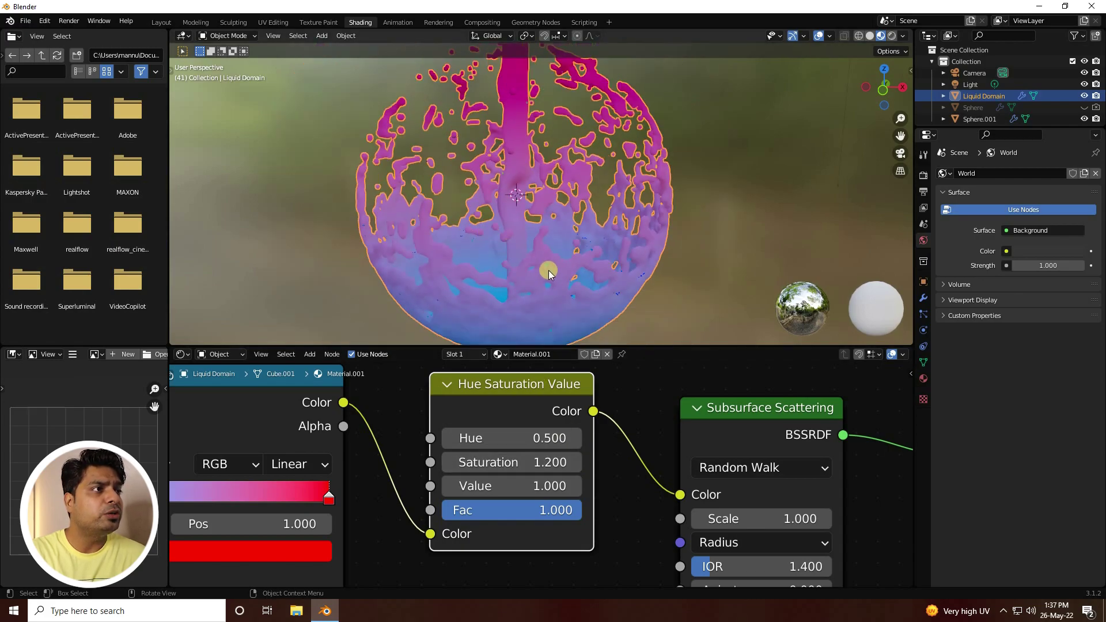
middle_click_drag(548, 274, 521, 288)
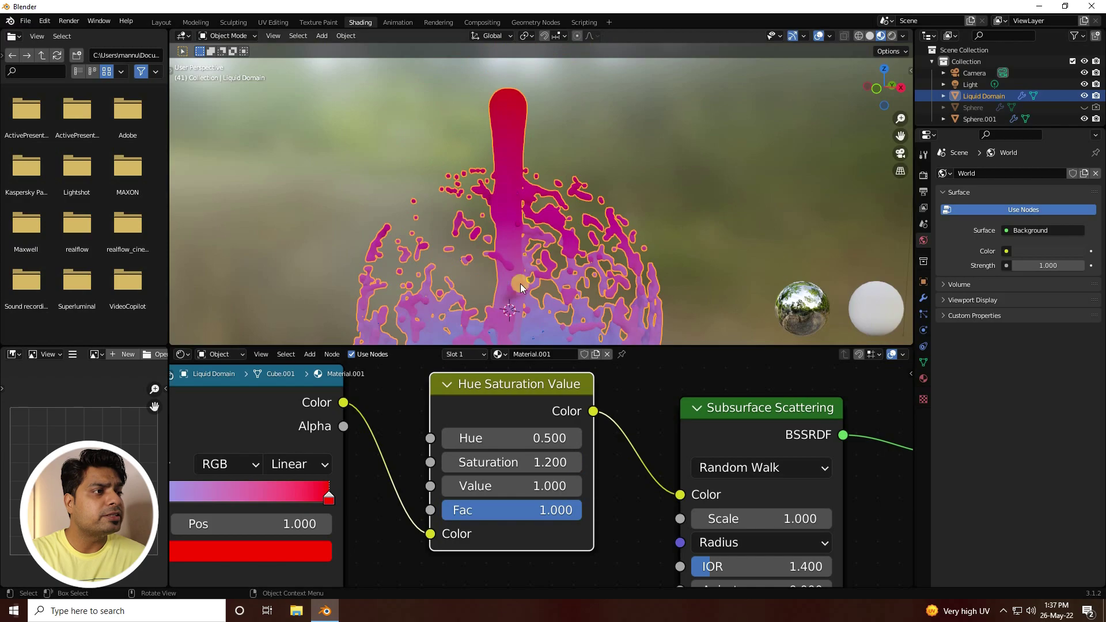
- Set the Subsurface Scattering node's Scale to 0.1
left_click_drag(519, 346, 525, 453)
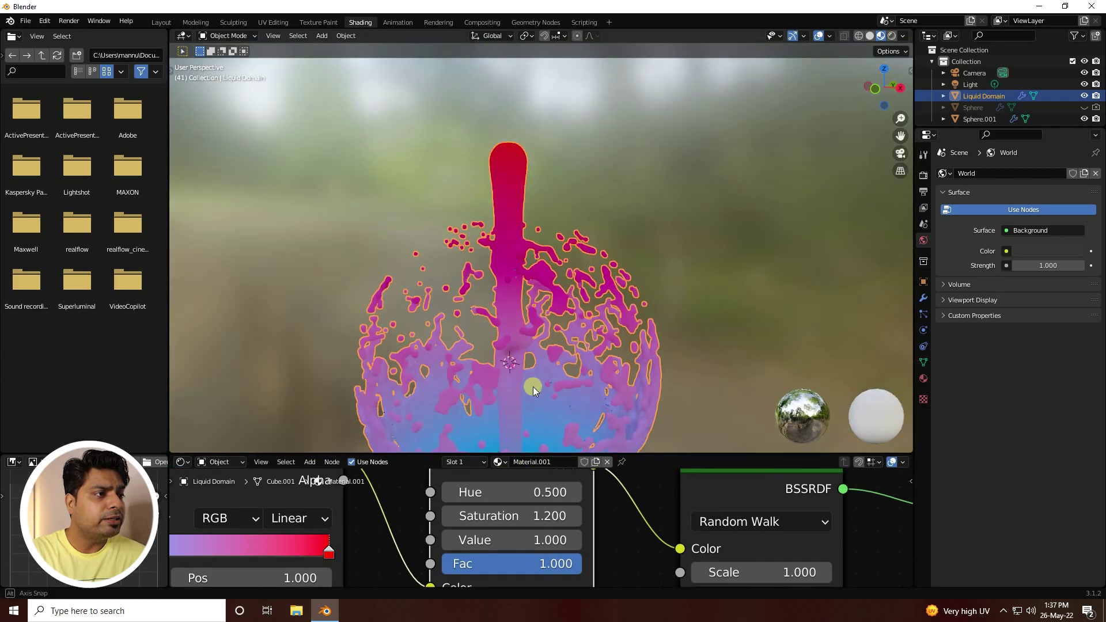
middle_click_drag(533, 386, 533, 357)
middle_click_drag(655, 511, 600, 499)
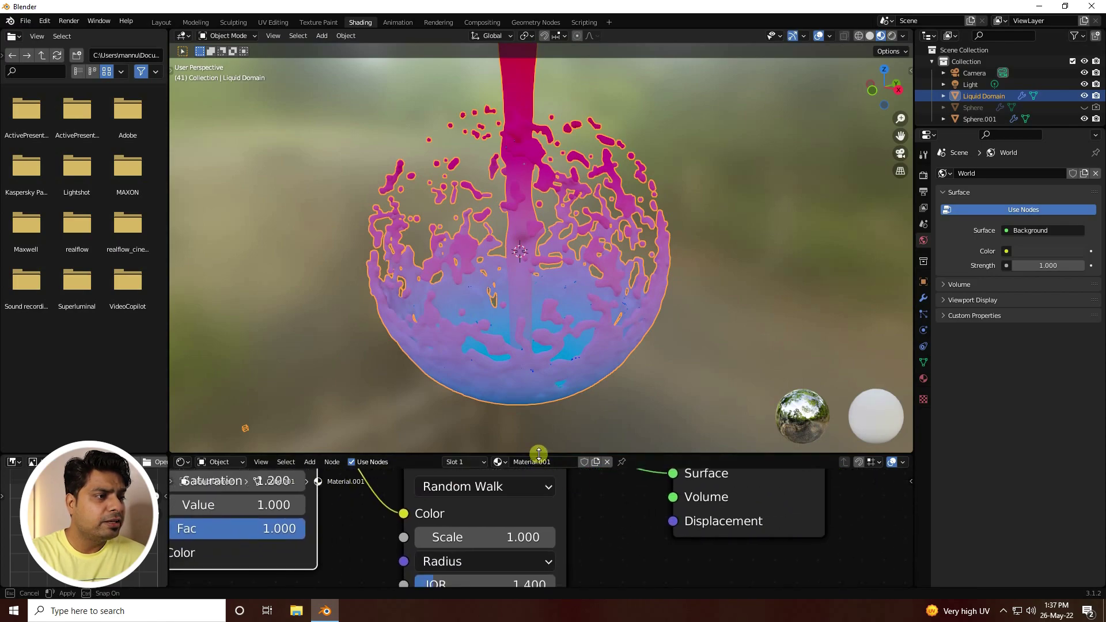
left_click_drag(539, 453, 541, 353)
middle_click_drag(519, 411, 539, 441)
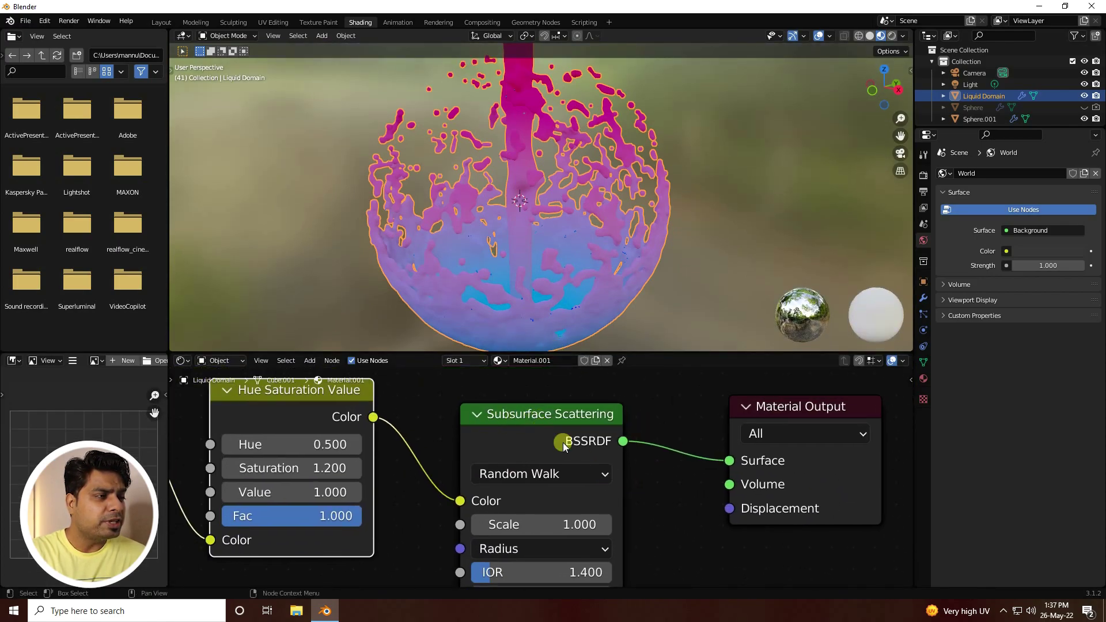
middle_click_drag(652, 480, 664, 443)
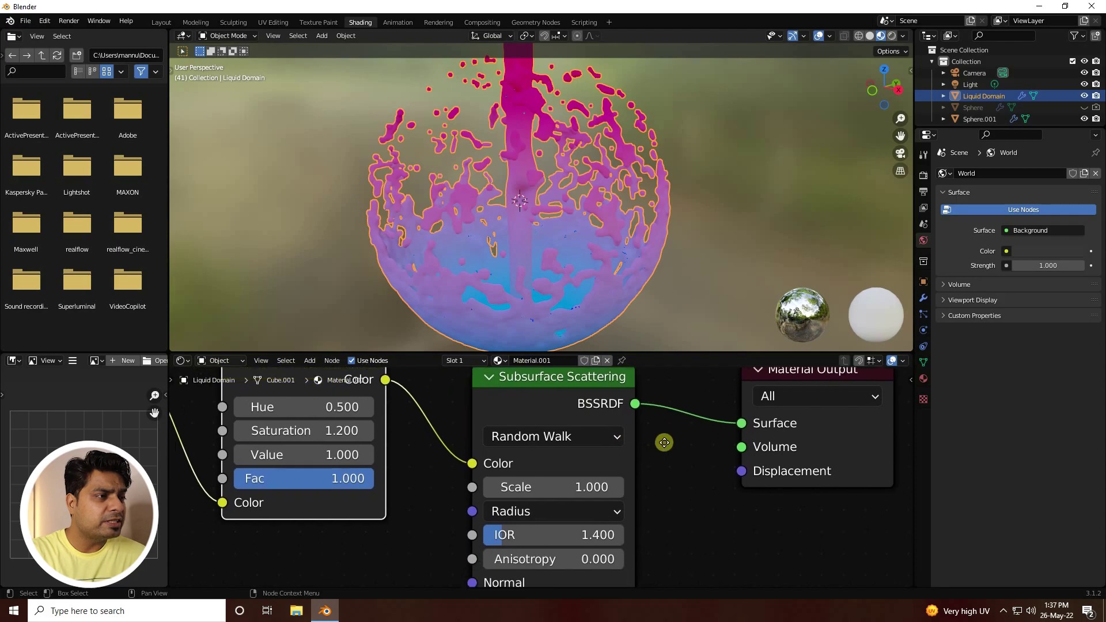
left_click(490, 488)
left_click(490, 488)
left_click(490, 488)
left_click(491, 488)
left_click(490, 487)
left_click(490, 488)
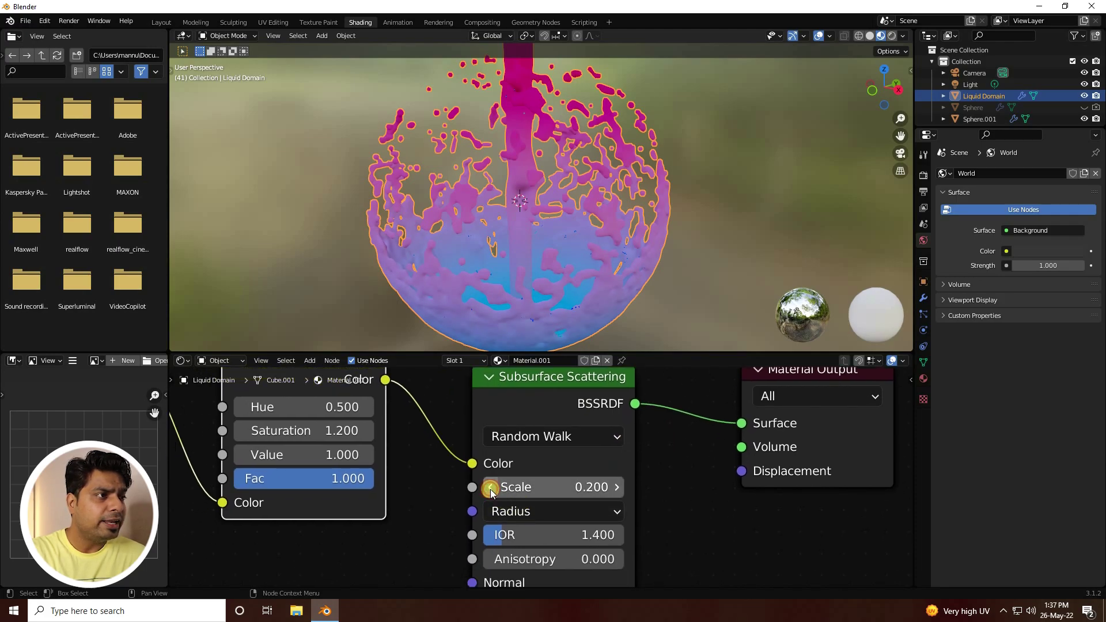
left_click(490, 488)
- Preview the liquid in rendered shading, return to Material Preview and view the result from another angle
middle_click_drag(512, 237, 587, 244)
left_click(891, 37)
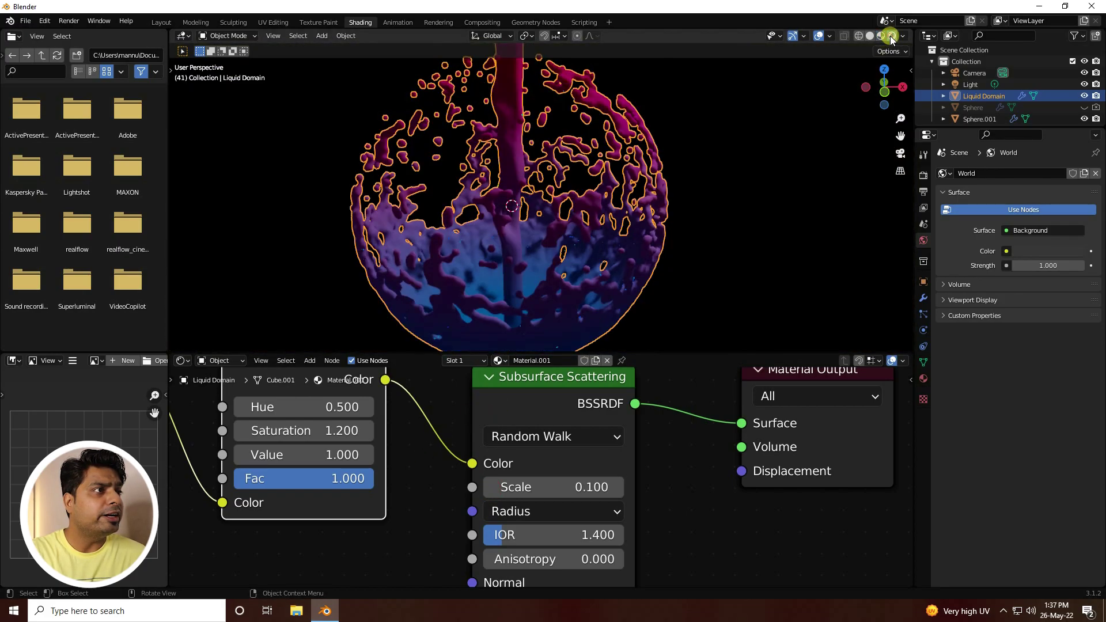
left_click(879, 37)
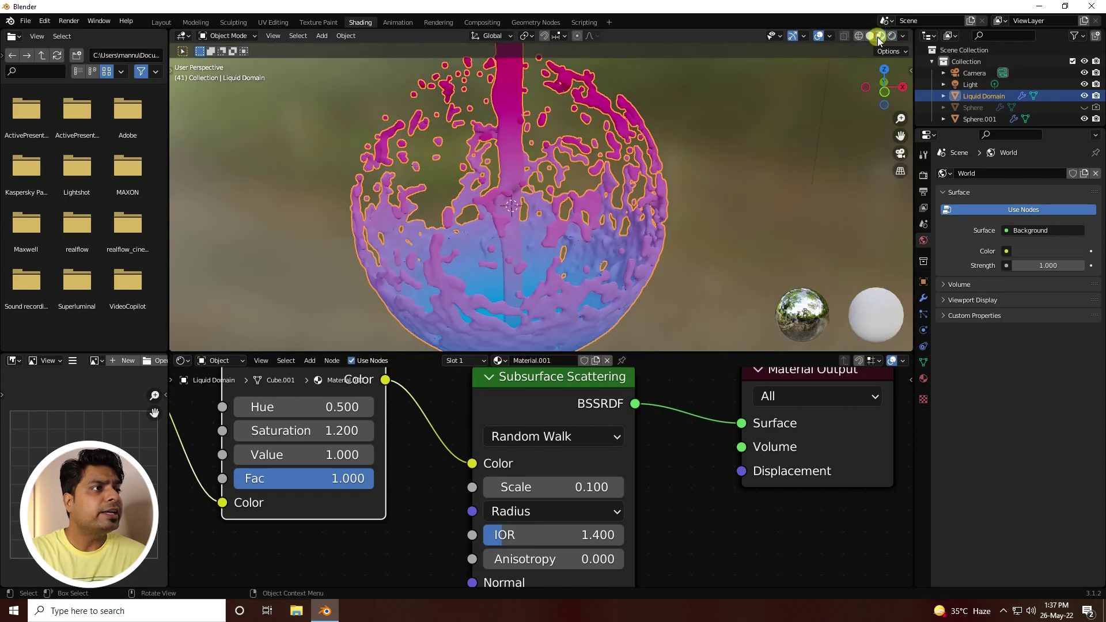
middle_click_drag(550, 236, 600, 230)
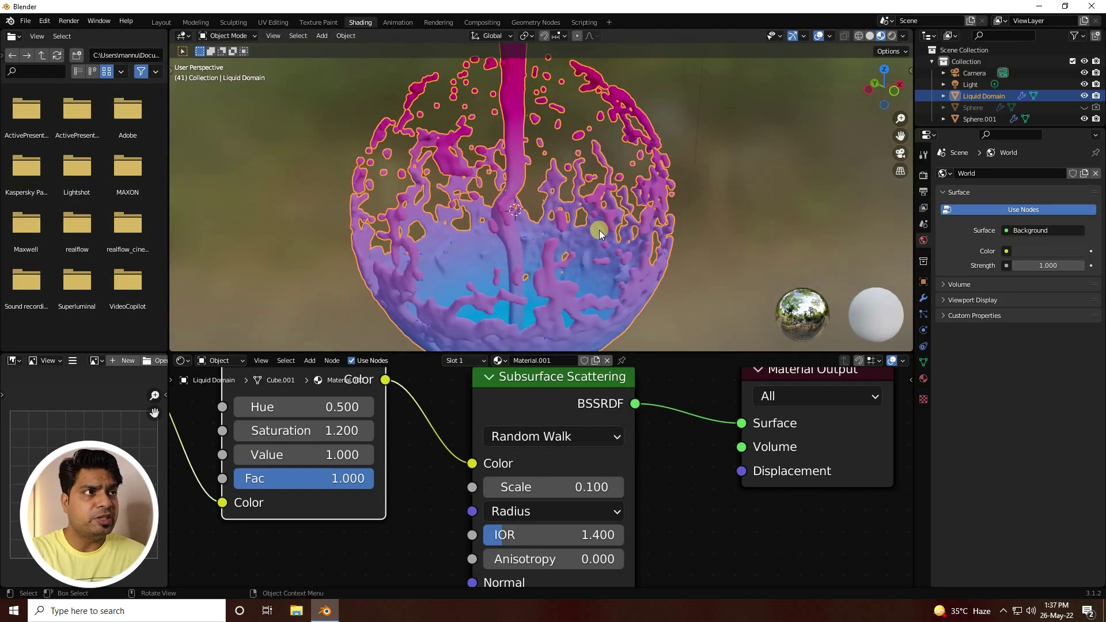
- Switch to the Layout workspace and show the liquid in Material Preview shading without the wireframe overlay
left_click(159, 23)
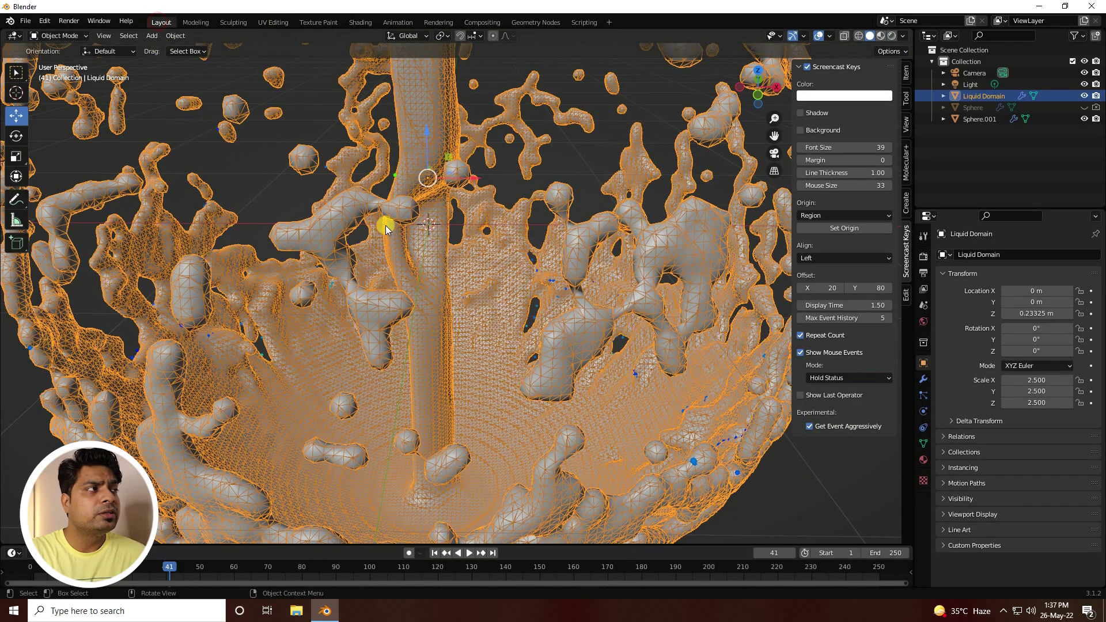
scroll(385, 229, "down", 3)
left_click(881, 36)
middle_click_drag(486, 317, 522, 301)
left_click(828, 36)
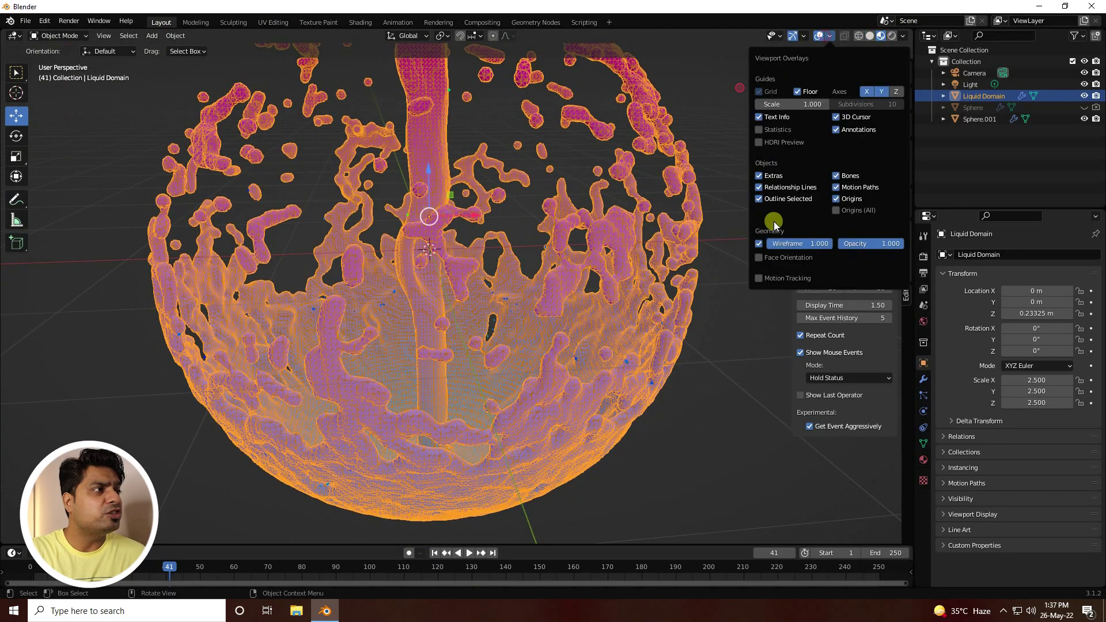
left_click(758, 243)
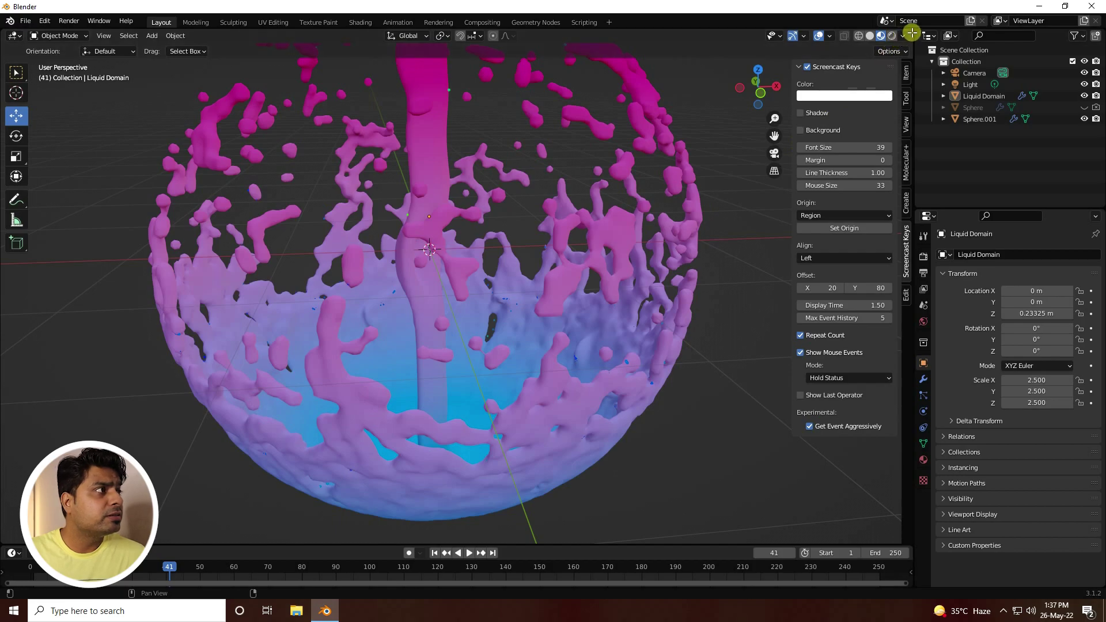
- Split the 3D viewport into two areas and make the new one a Shader Editor with its sidebar hidden
left_click_drag(897, 35, 533, 52)
left_click(552, 36)
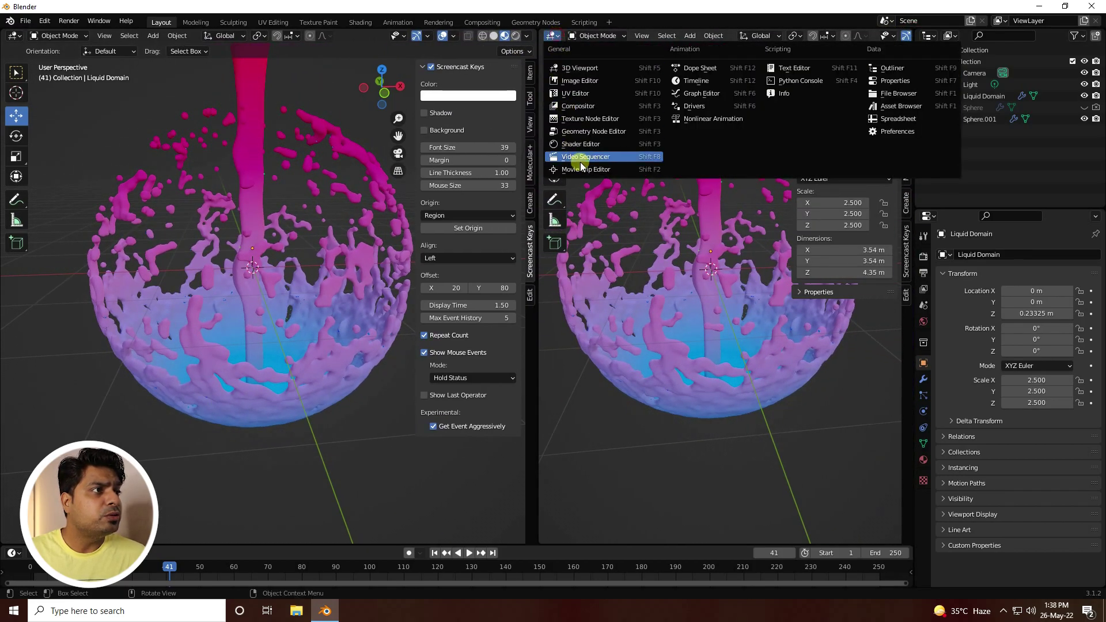
left_click(565, 145)
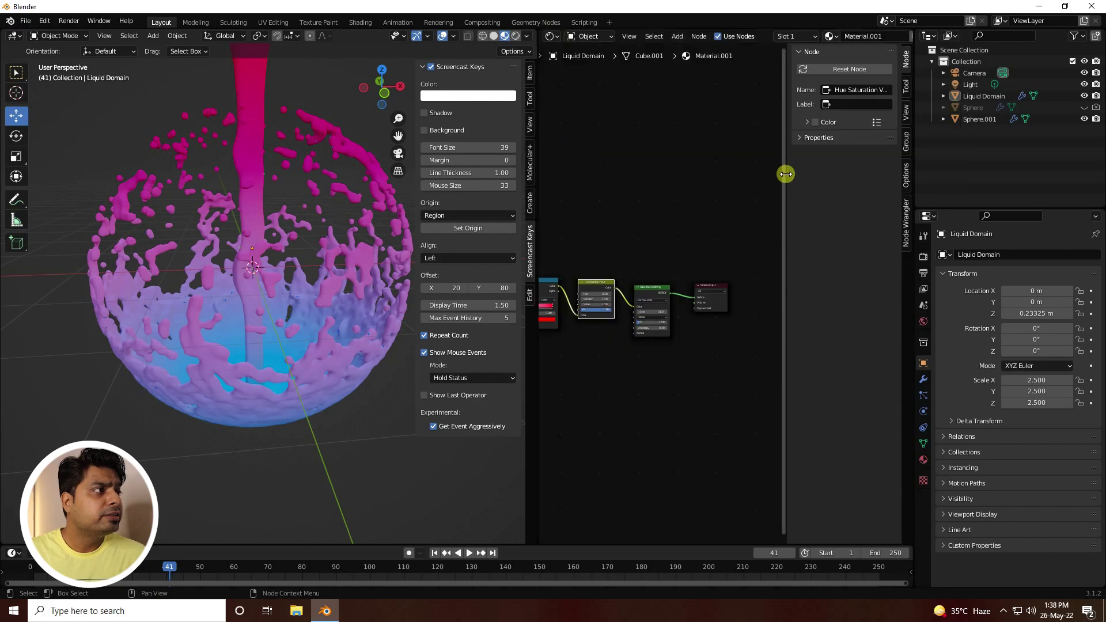
left_click_drag(785, 173, 1023, 193)
scroll(683, 364, "up", 6)
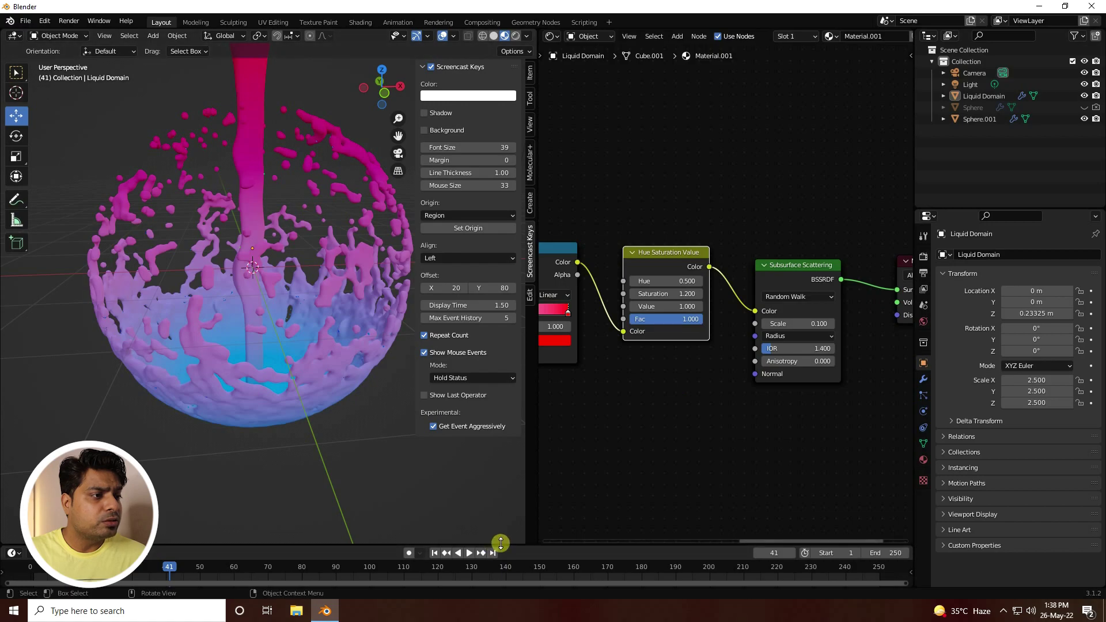
- Set the Hue Saturation Value node's Hue to 0 and keyframe it at frame 1
left_click_drag(500, 543, 520, 488)
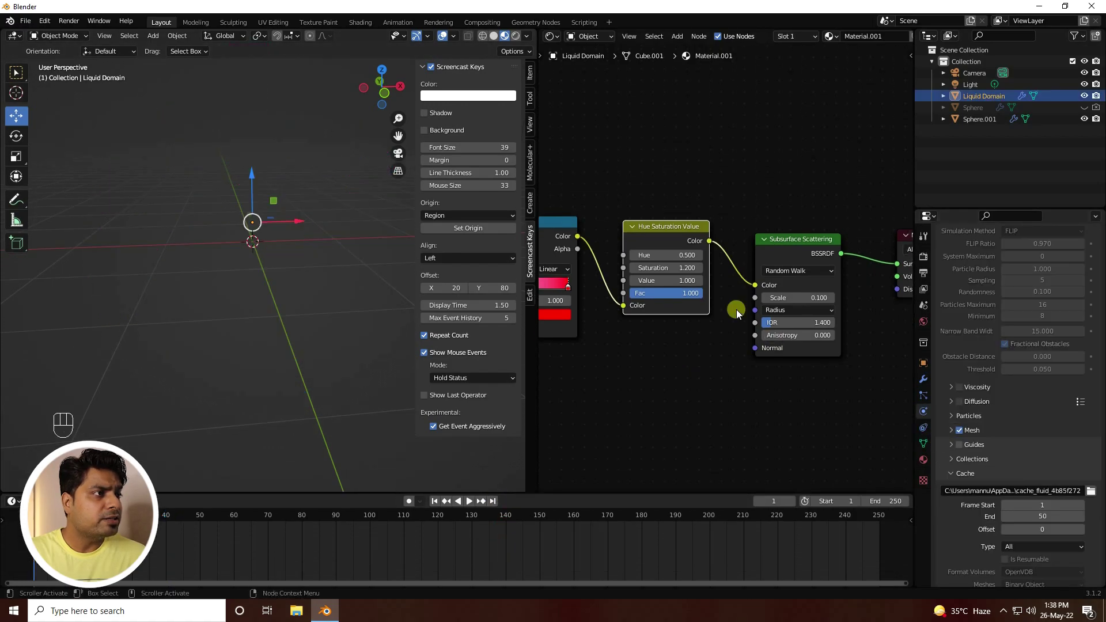
scroll(736, 309, "up", 2)
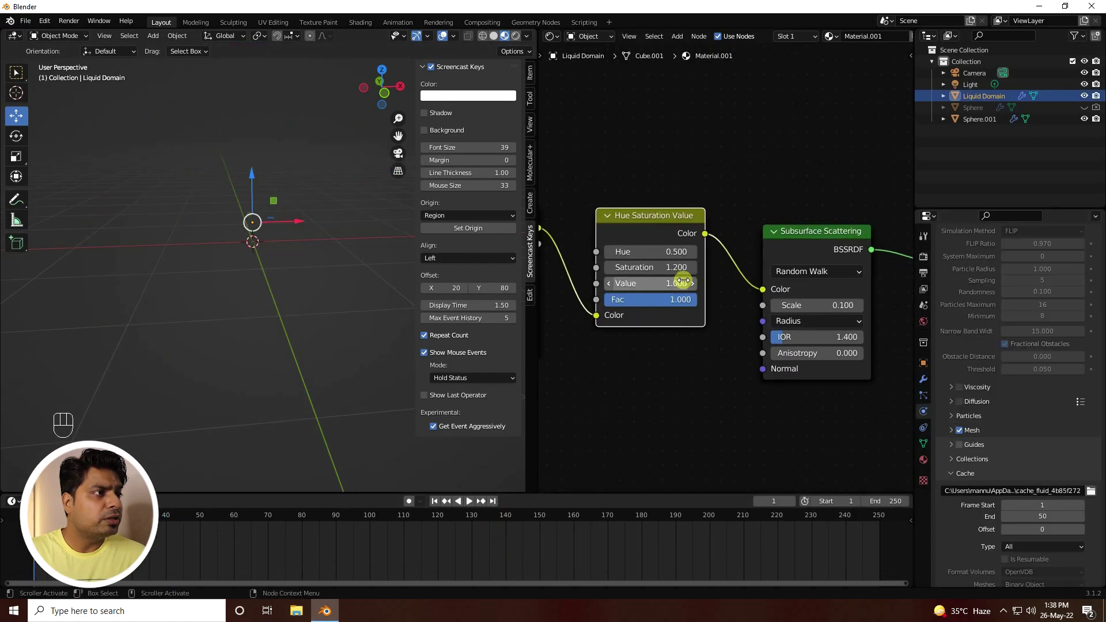
scroll(657, 293, "up", 2)
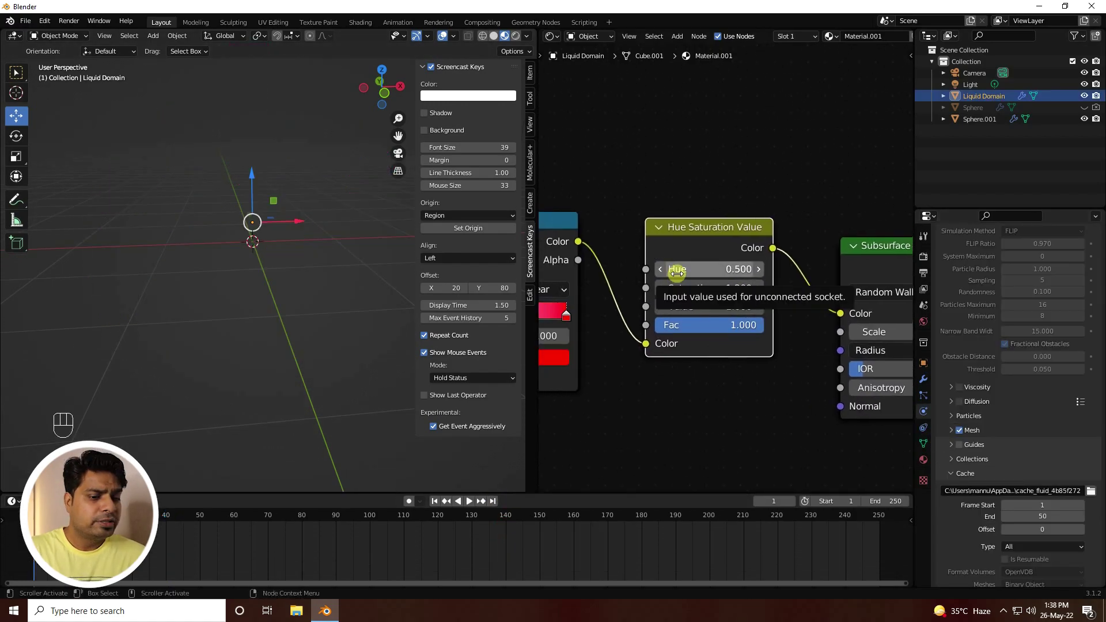
left_click(676, 270)
type("0")
key("Return")
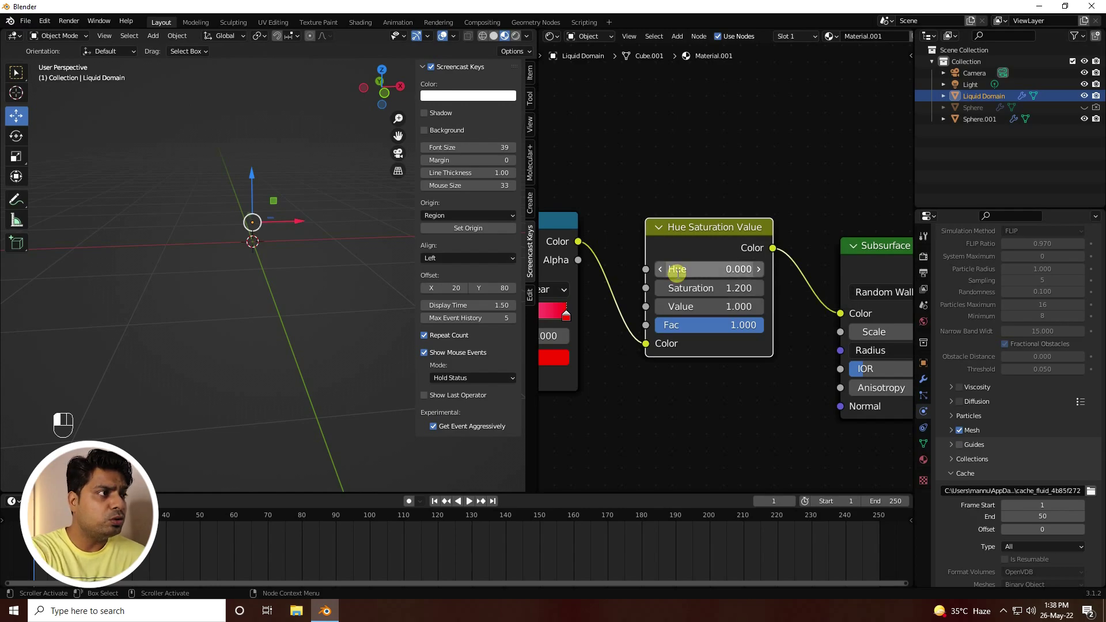
key("i")
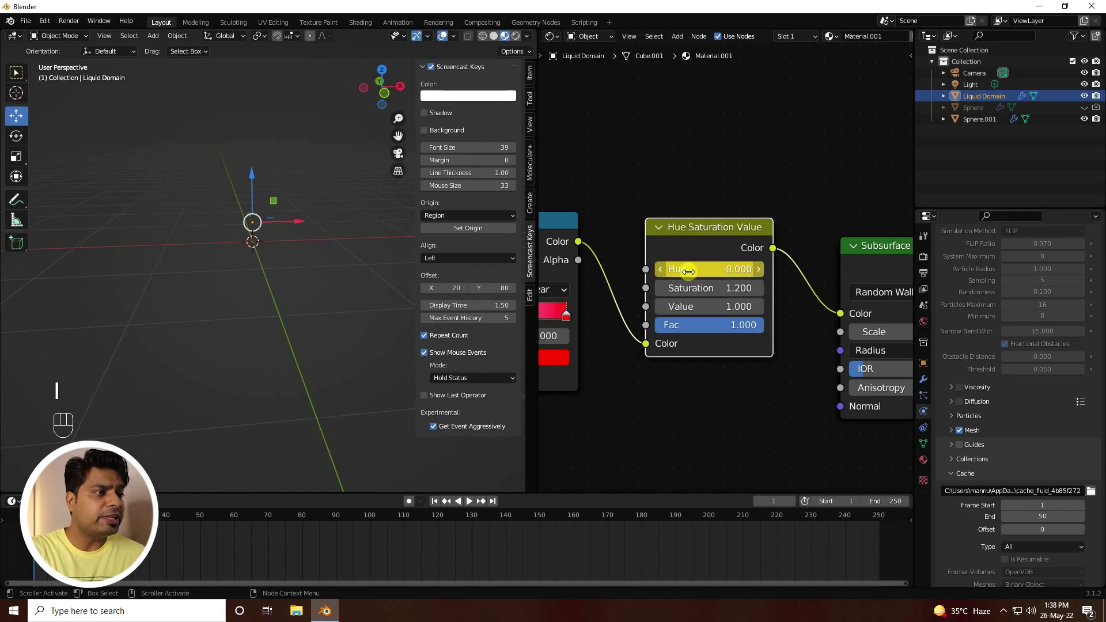
- At frame 250, set the Hue Saturation Value node's Hue to 1 and insert a keyframe
left_click(493, 501)
double_click(697, 269)
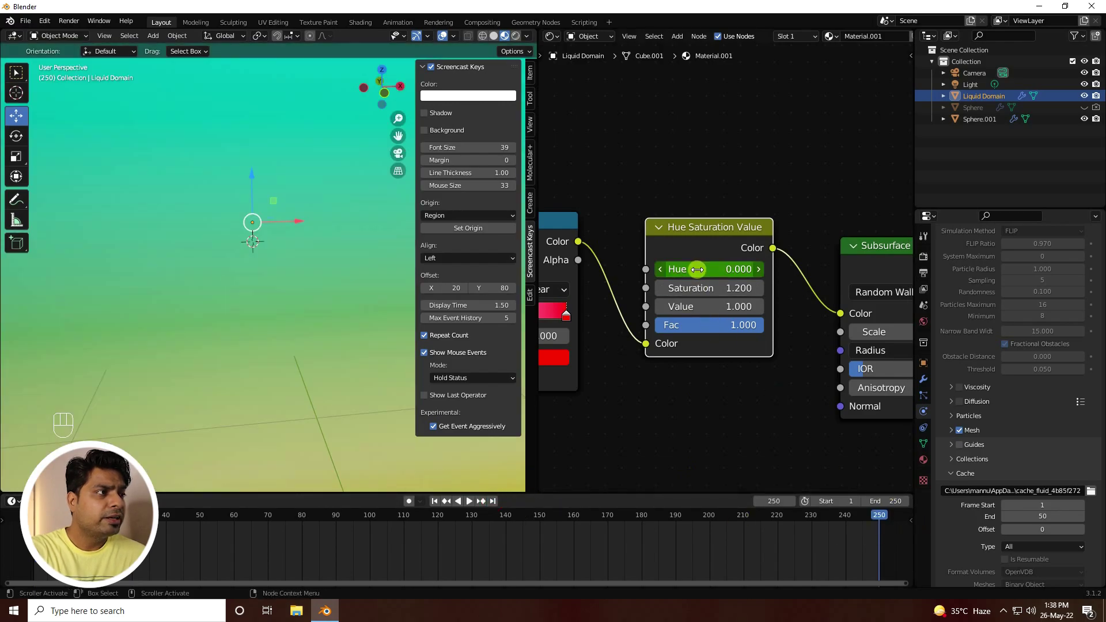
type("1")
key("Return")
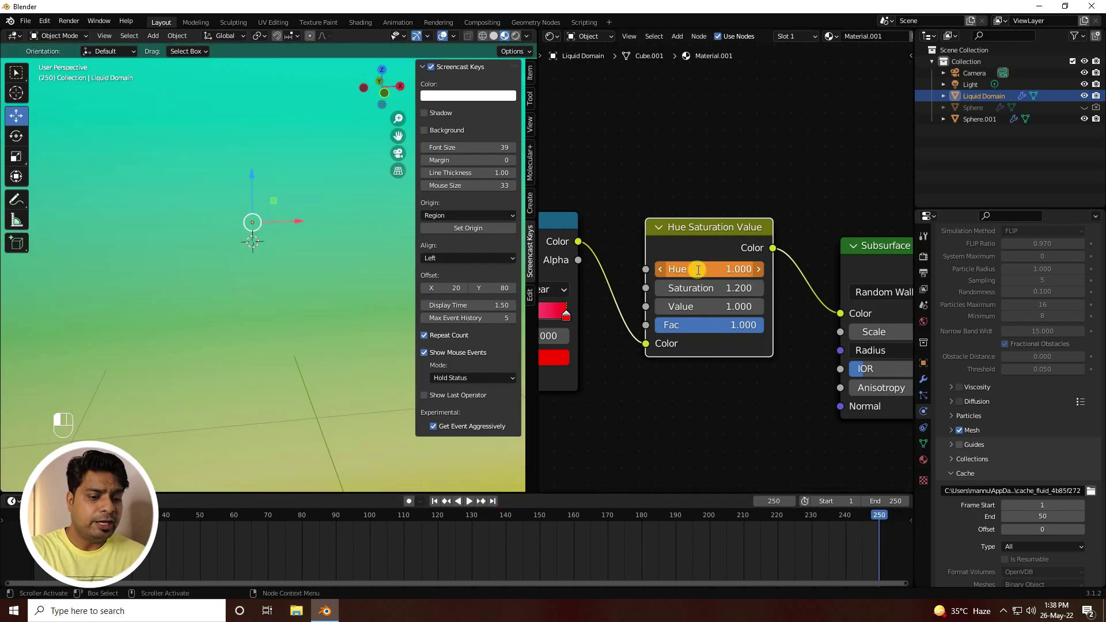
key("i")
- Play the animation from frame 1 to check the liquid's hue change, and stop playback
left_click(434, 501)
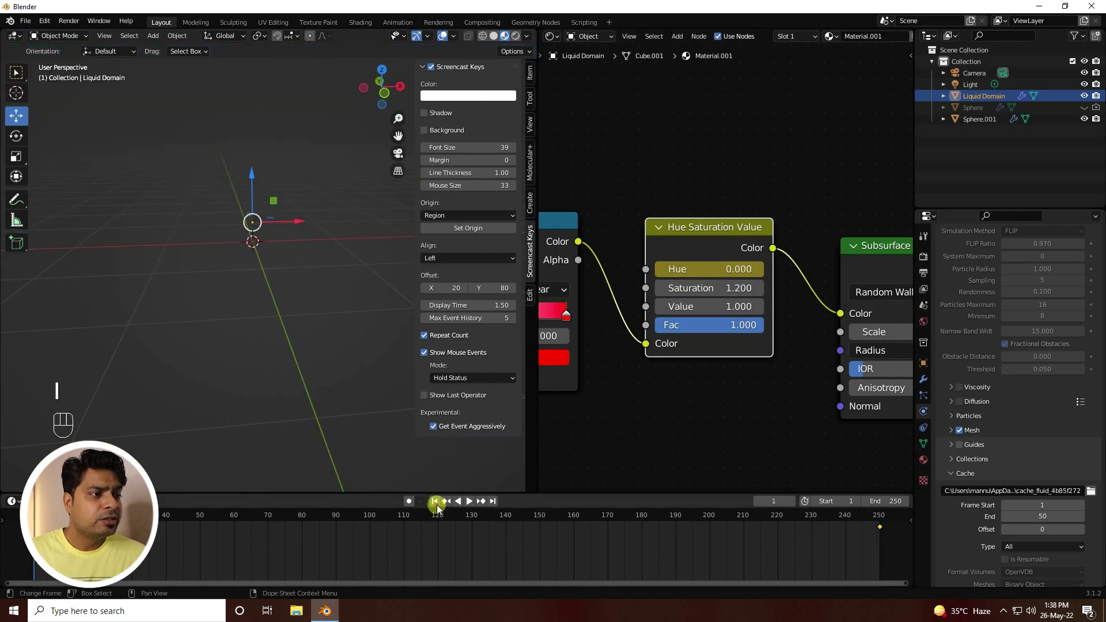
middle_click_drag(227, 264, 258, 287, "shift")
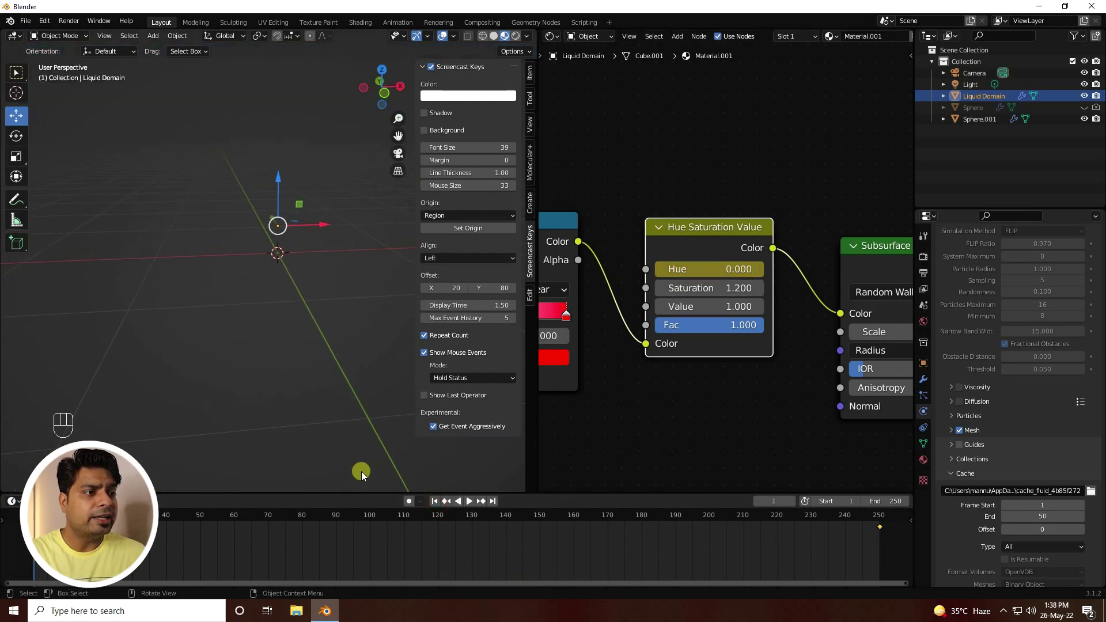
left_click(469, 501)
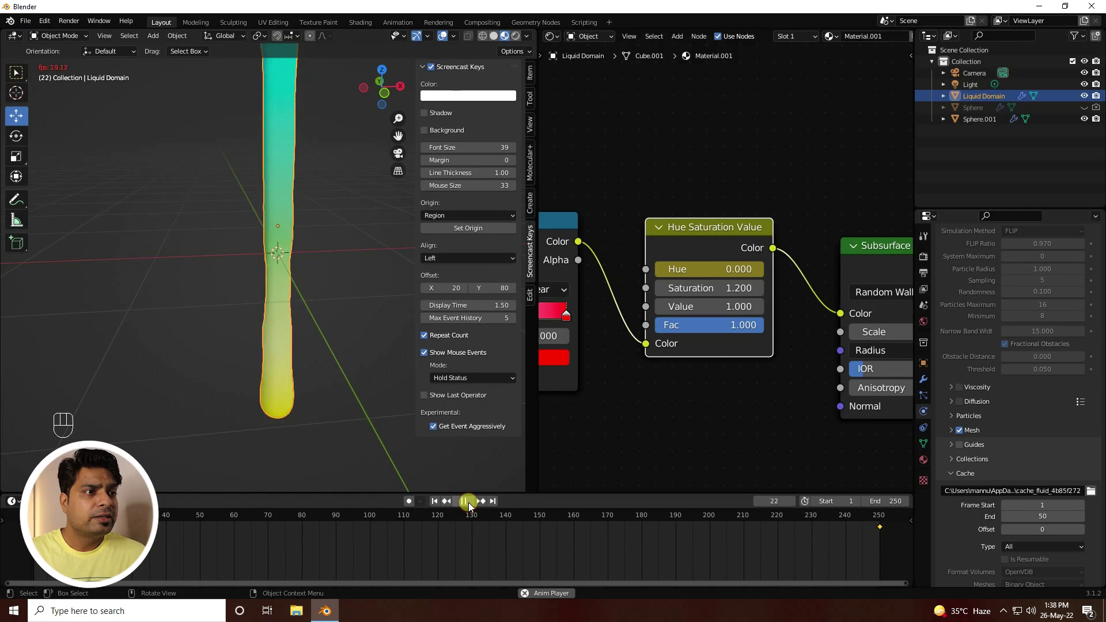
left_click(468, 501)
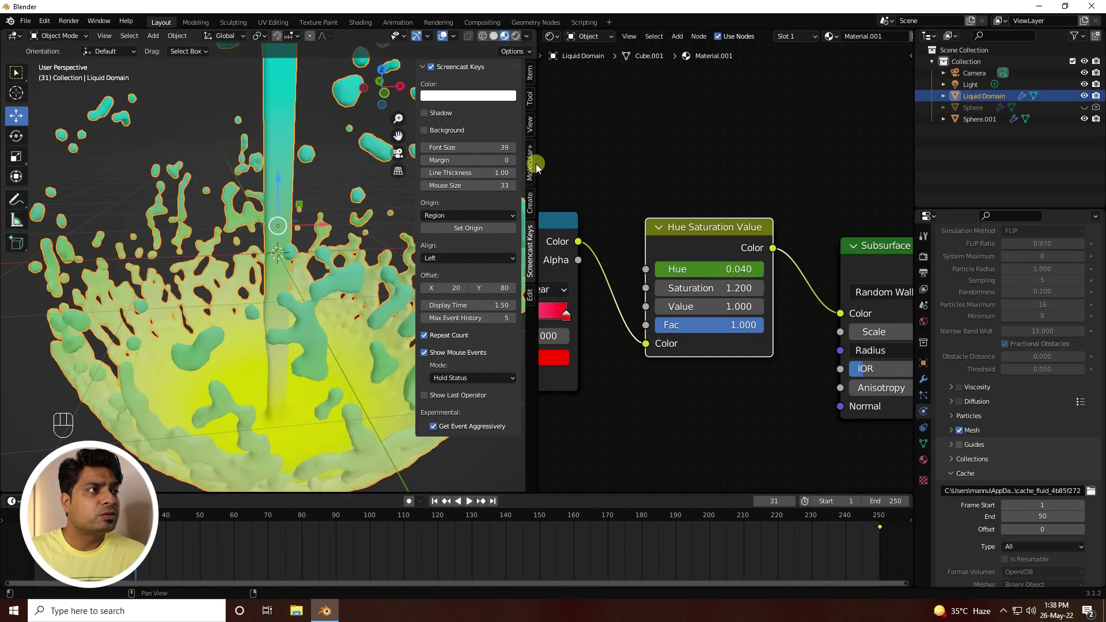
- Join the Shader Editor area back into the 3D viewport
right_click(538, 59)
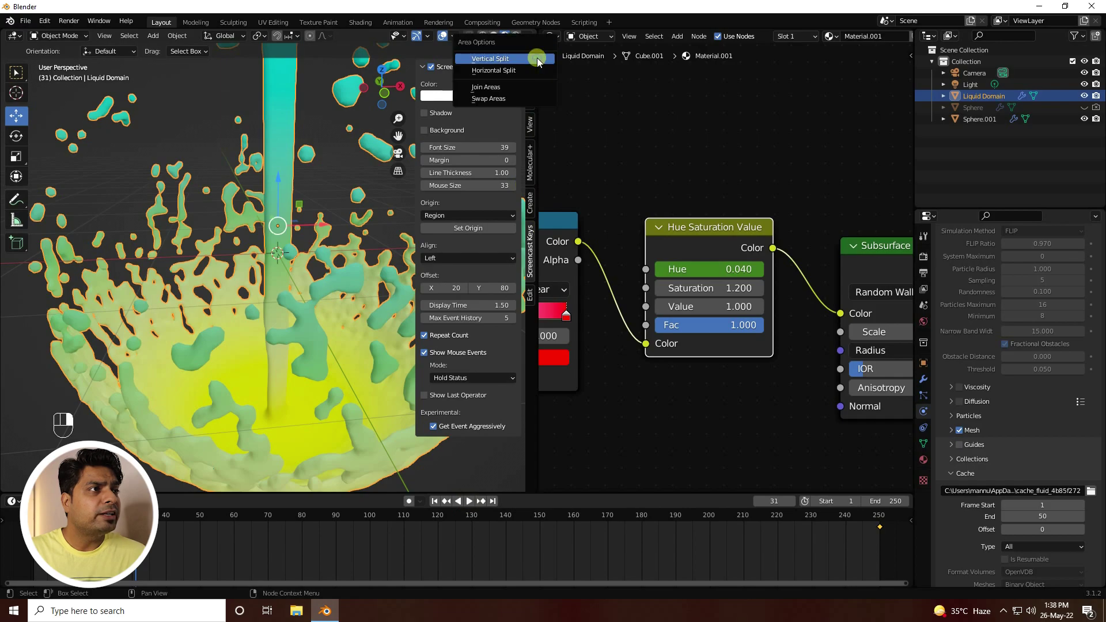
left_click(494, 86)
left_click(654, 116)
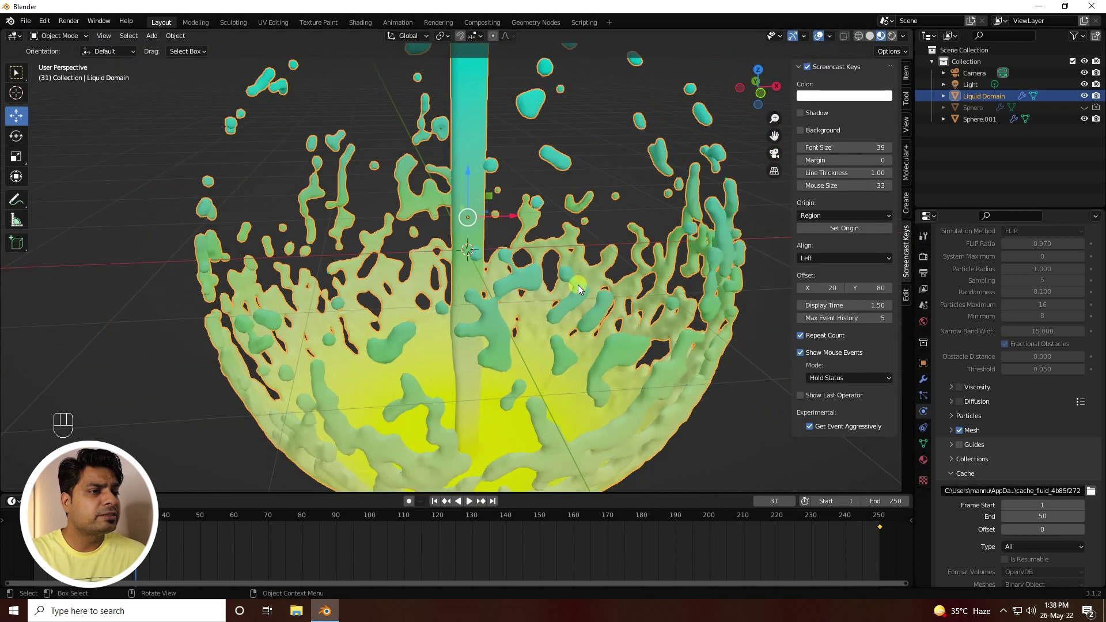
- Go to frame 50 of the animation and hide the 3D viewport's sidebar
left_click_drag(178, 511, 200, 520)
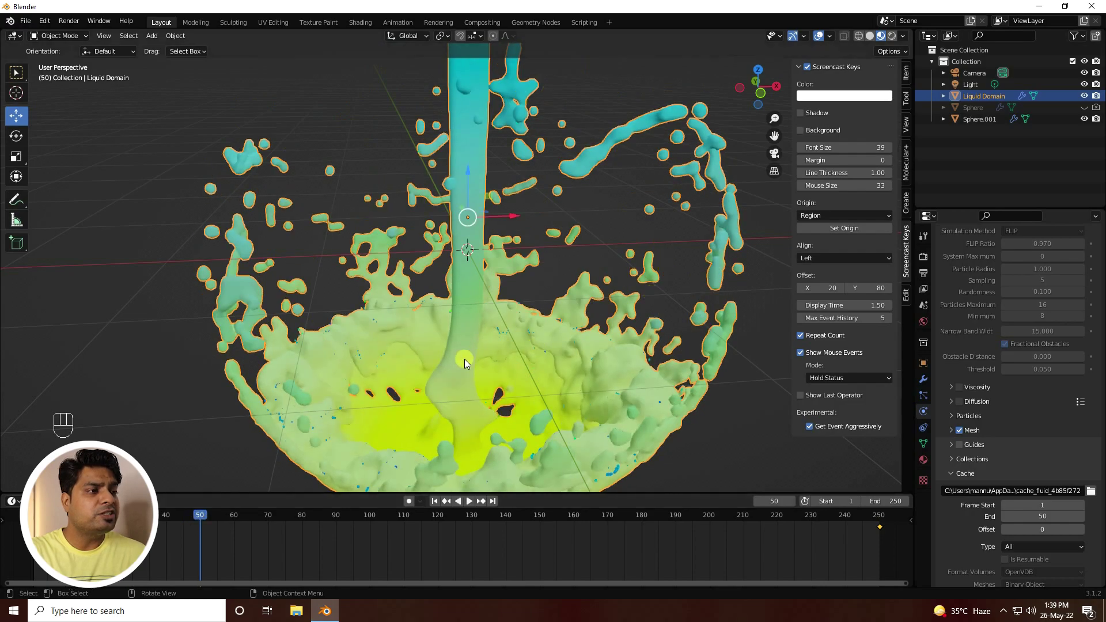
scroll(441, 313, "down", 3)
scroll(441, 313, "up", 2)
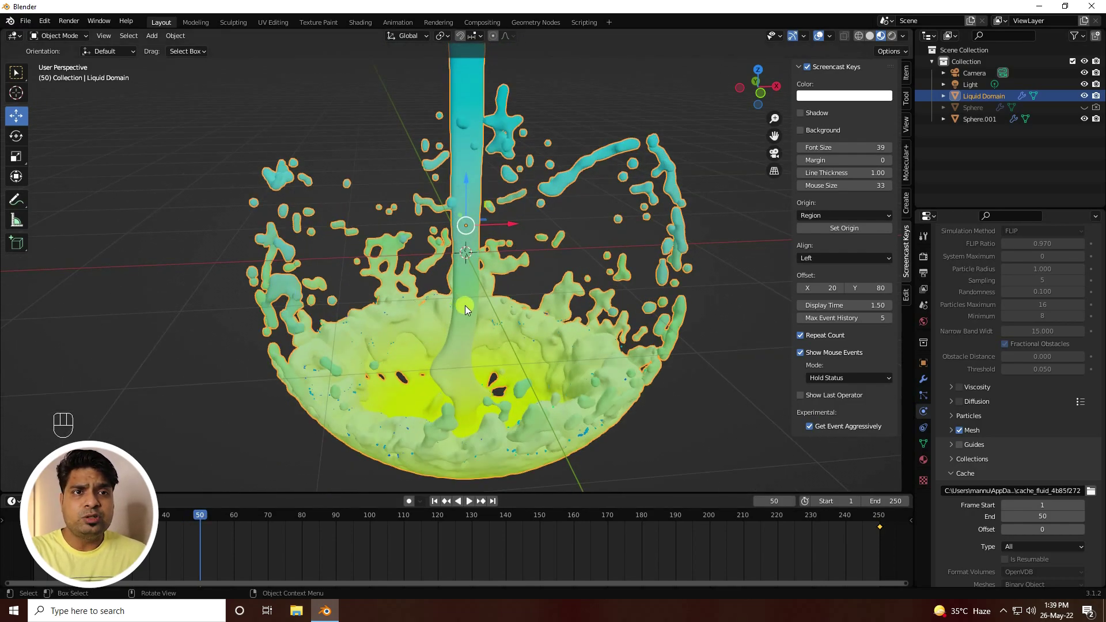
left_click_drag(793, 196, 904, 205)
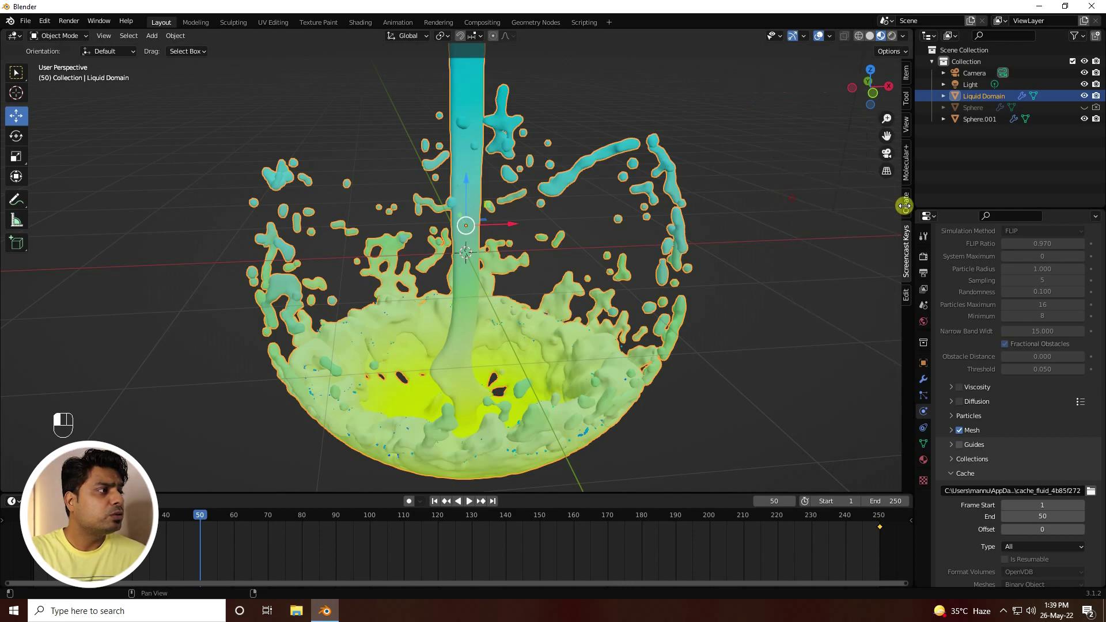
- Use artist_workshop_8k.exr from Downloads as the world's environment texture and set the background strength to 1.5
left_click(923, 321)
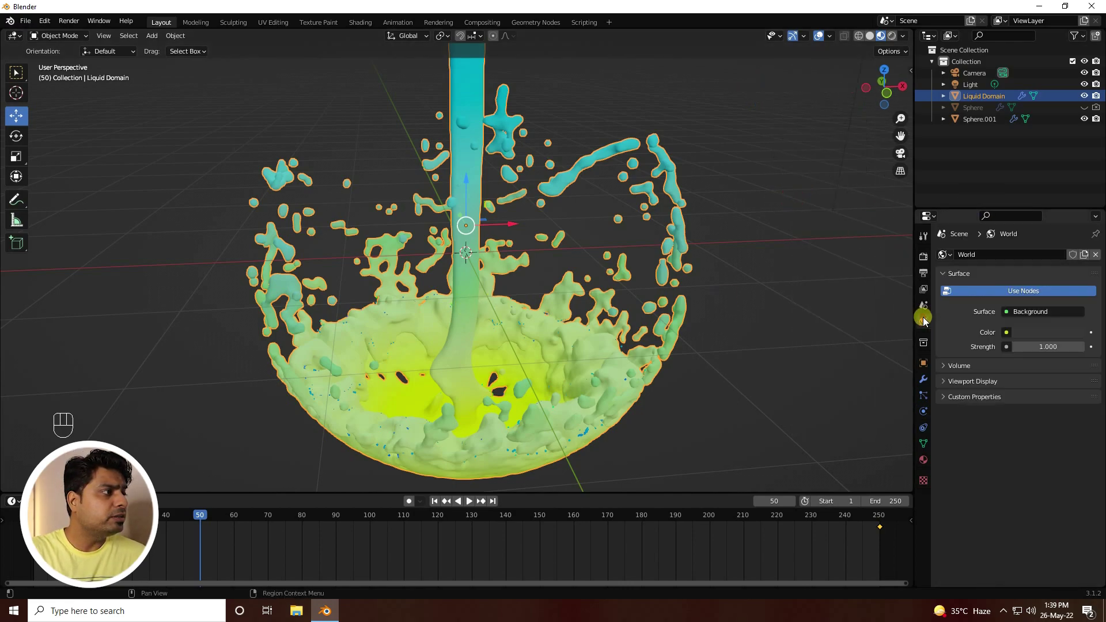
left_click(1006, 332)
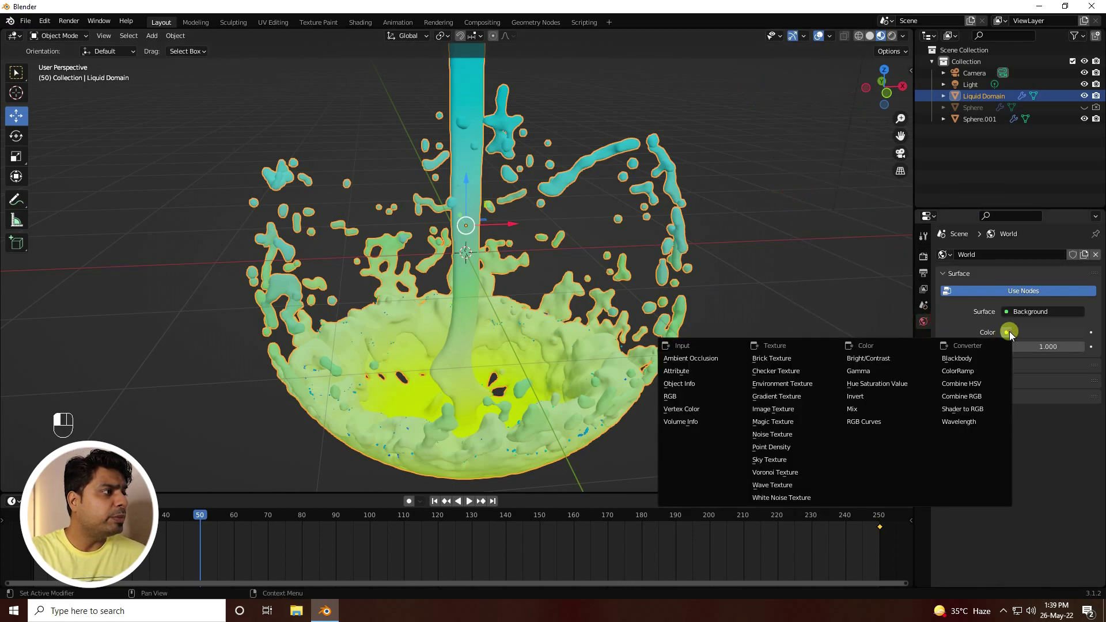
left_click(815, 384)
left_click(1066, 346)
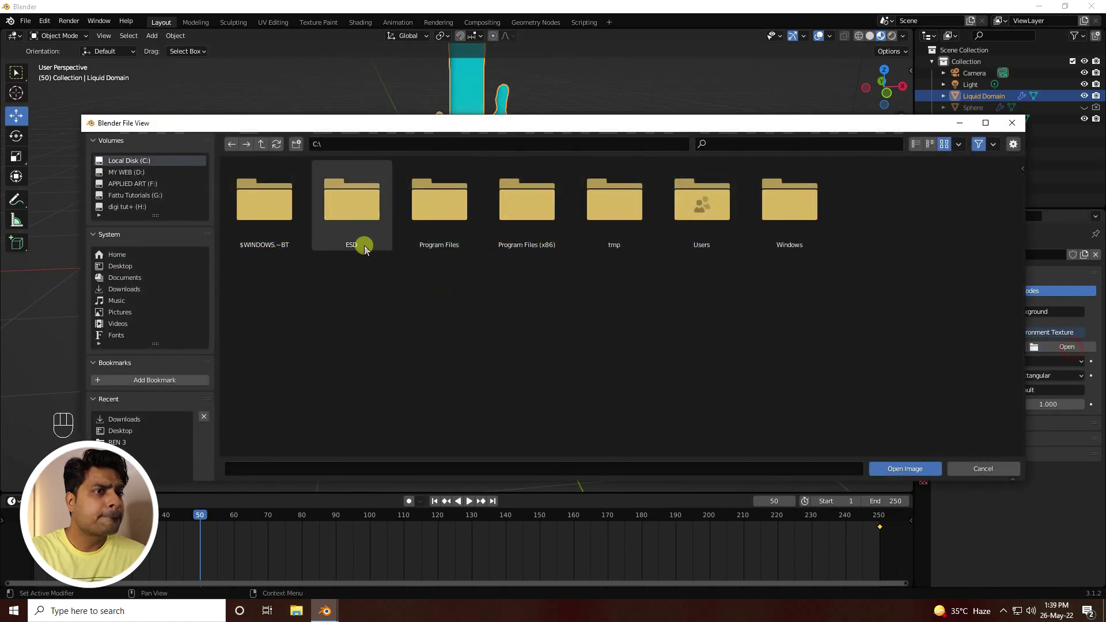
left_click(127, 278)
left_click(126, 289)
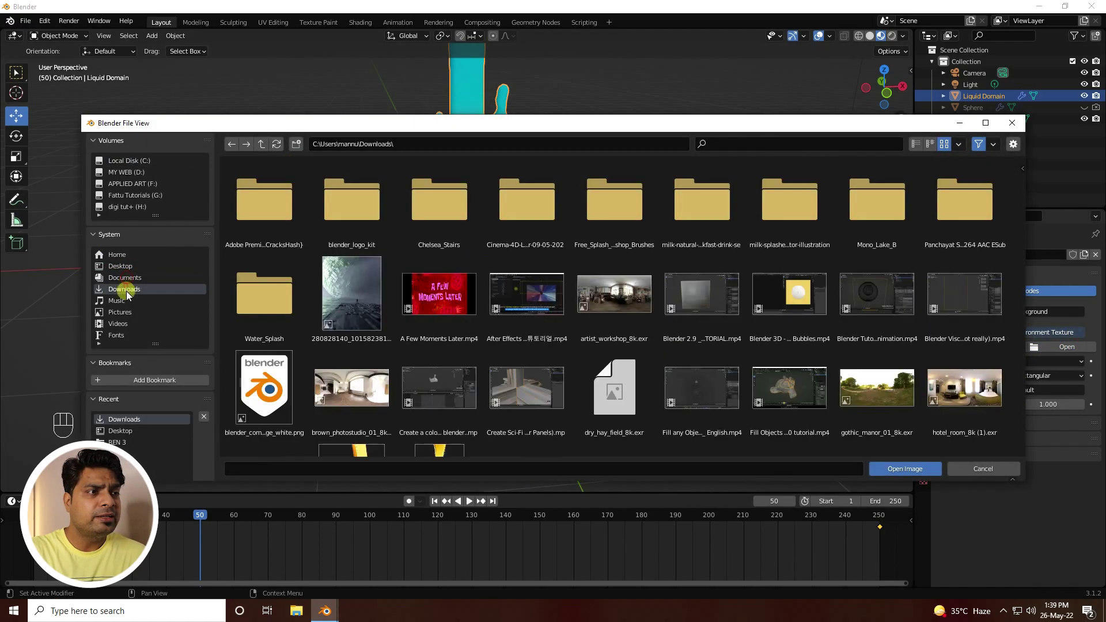
left_click(600, 322)
left_click(894, 469)
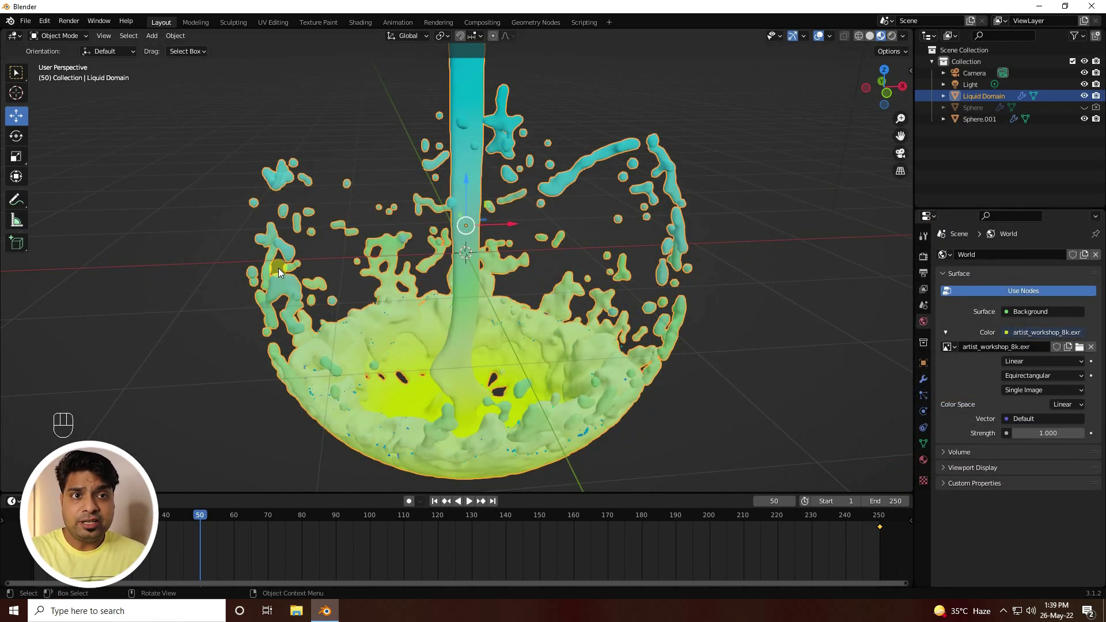
left_click(1043, 433)
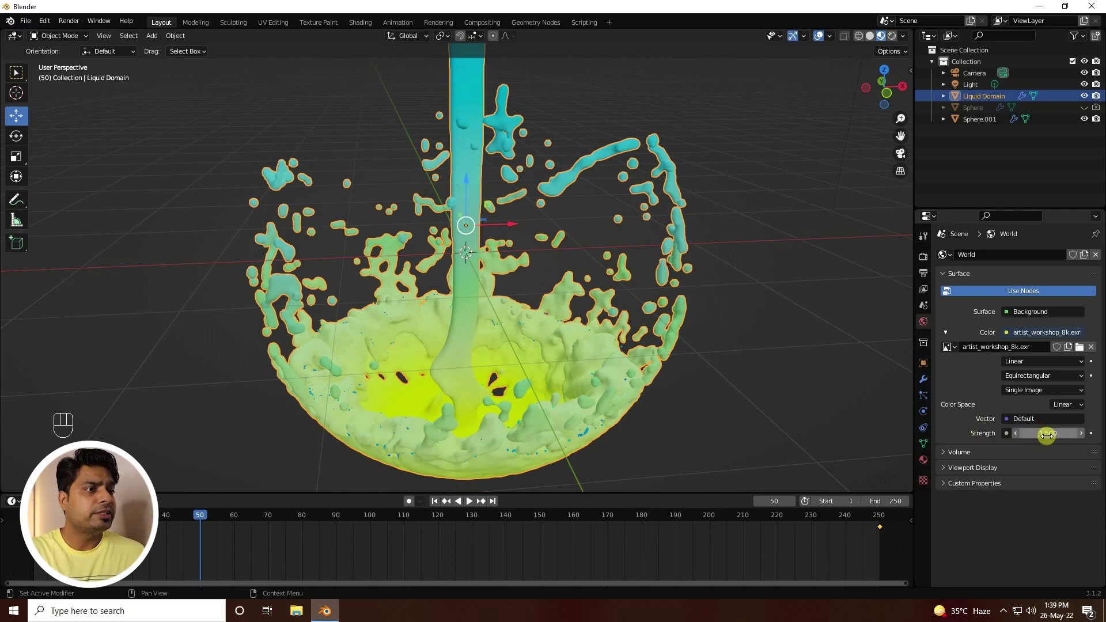
- Add a mesh plane and scale it up about 10 times for a floor
scroll(472, 363, "down", 2)
middle_click_drag(514, 364, 462, 379)
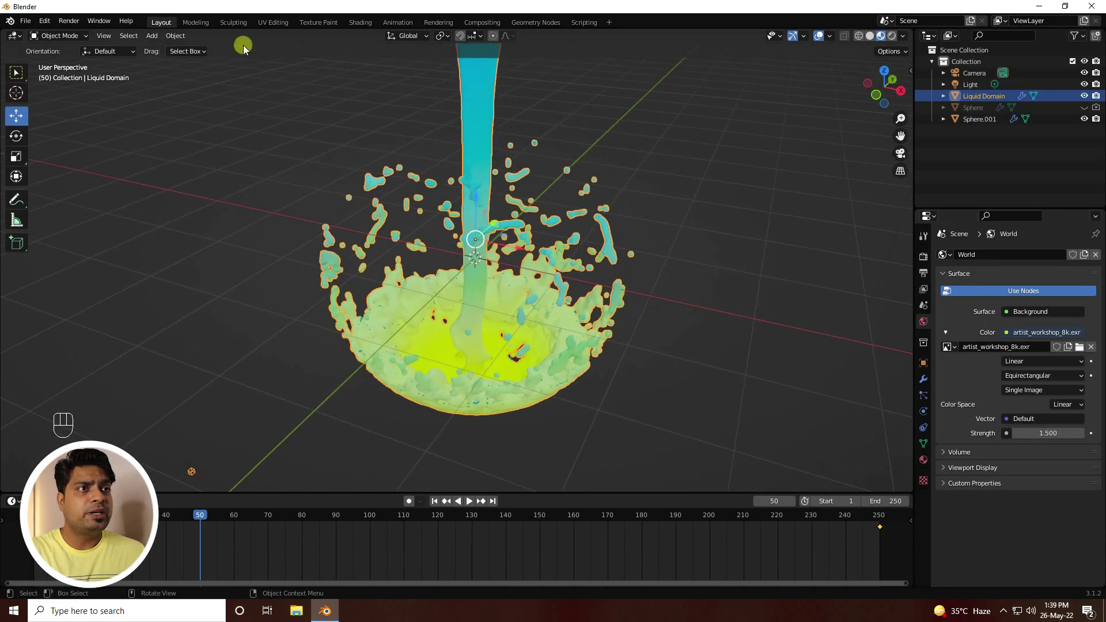
left_click(152, 35)
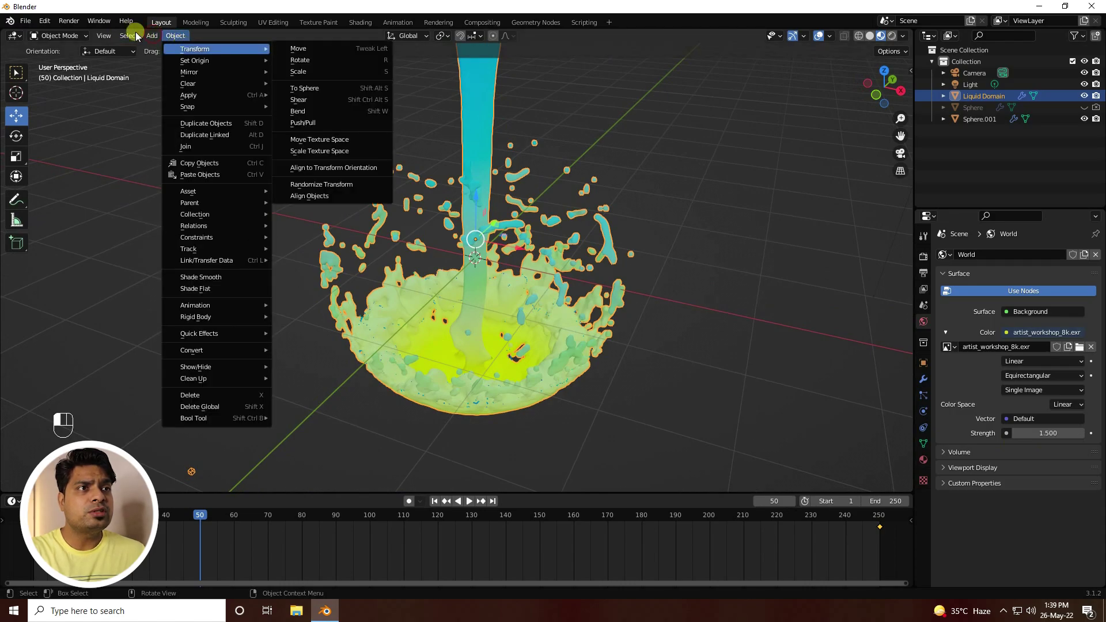
mouse_move(185, 48)
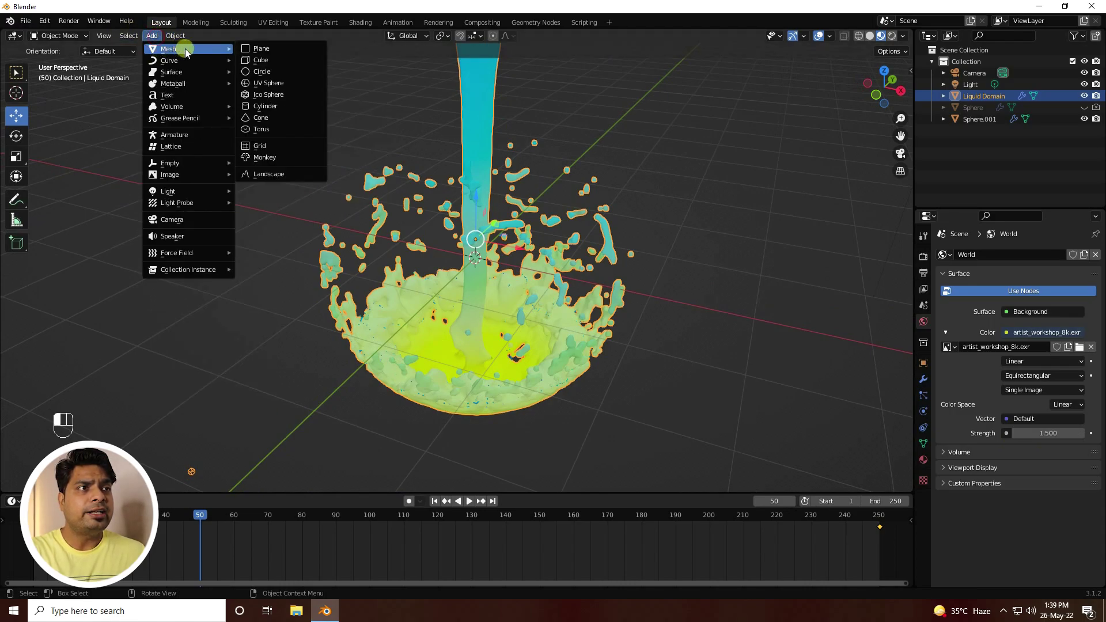
left_click(267, 49)
scroll(443, 369, "down", 3)
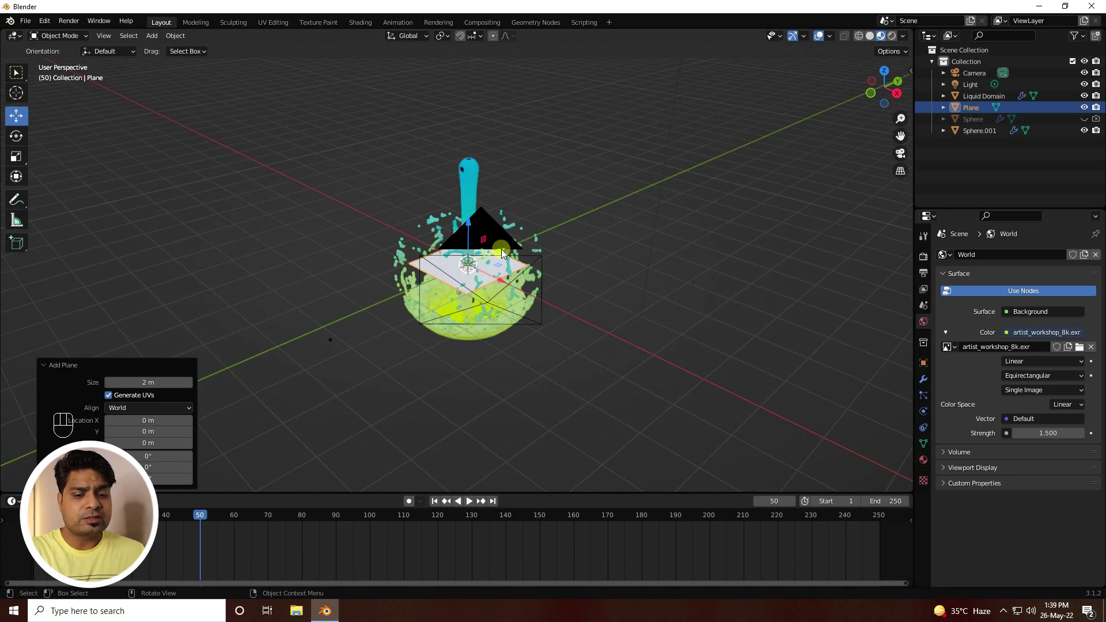
key("s")
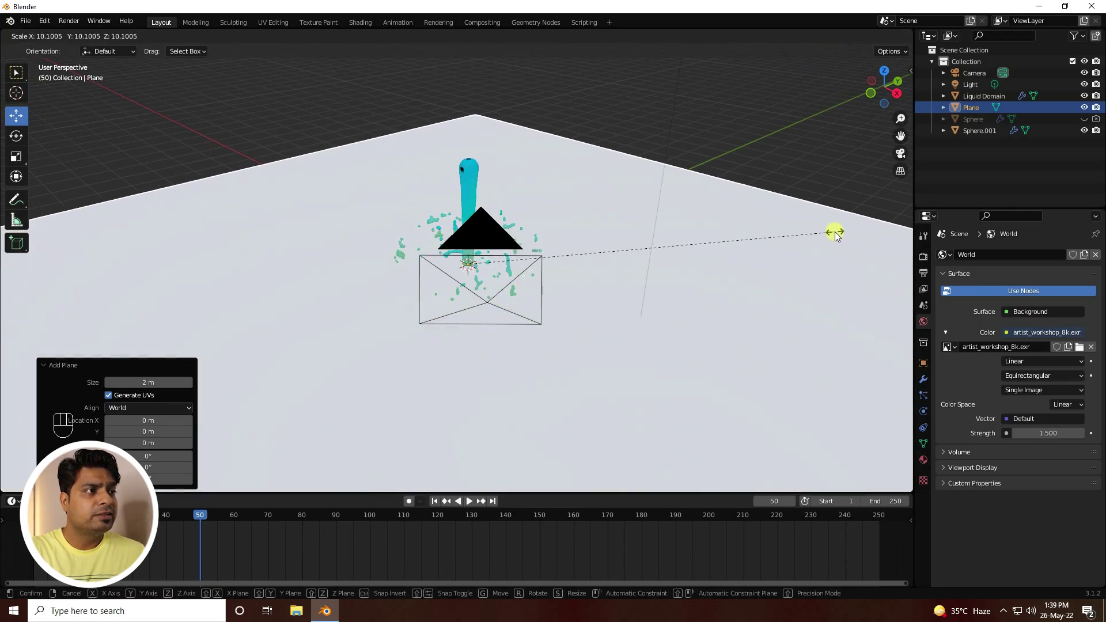
left_click(834, 233)
- Lower the floor plane about 2.1 m beneath the liquid and check its height from the front
left_click_drag(469, 220, 467, 302)
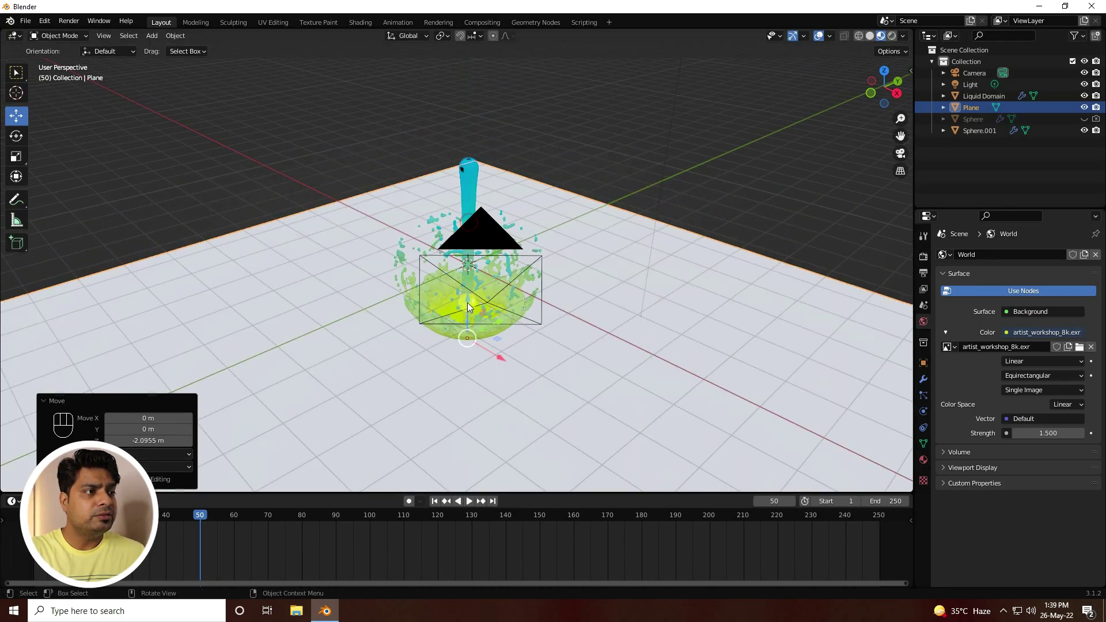
key("KP_1")
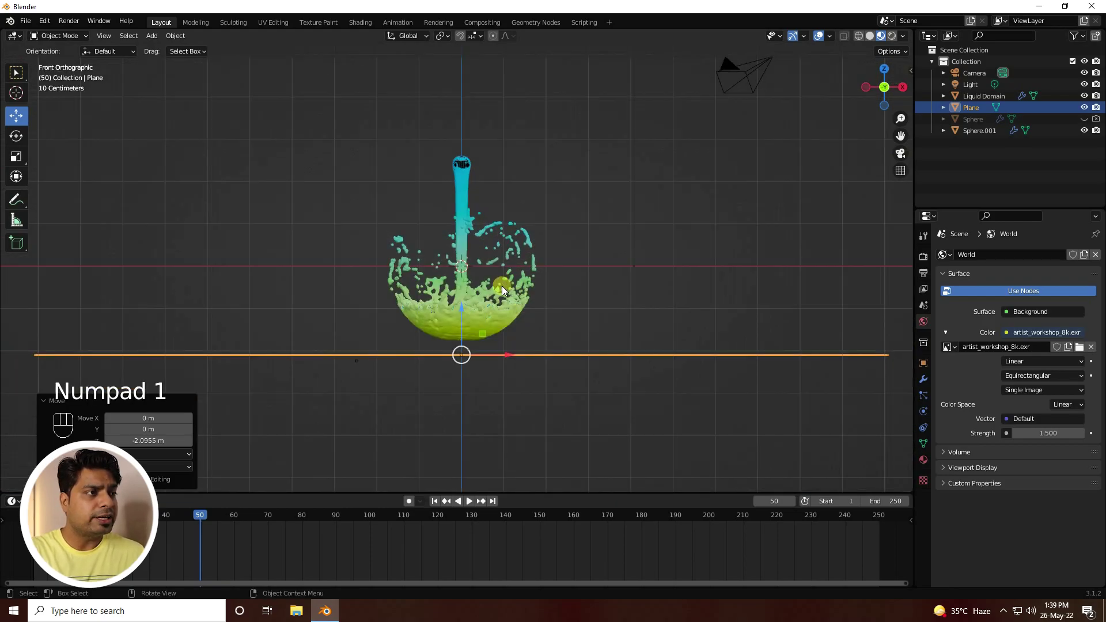
middle_click_drag(502, 286, 306, 285)
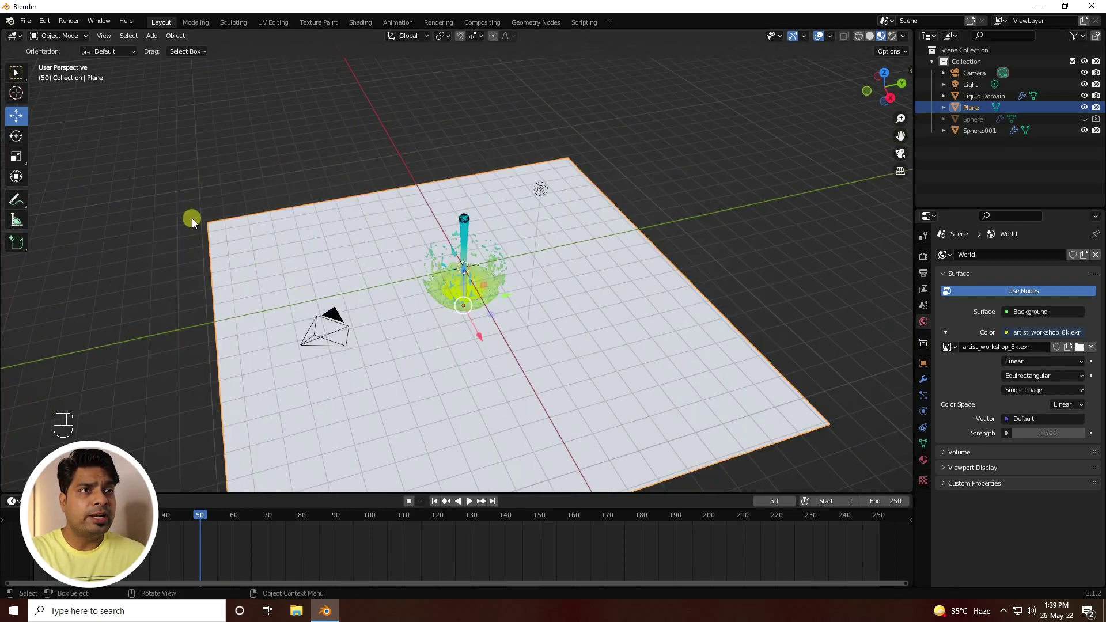
- In Edit Mode, extrude the plane's back edge upward into a tall wall and select the edge where floor and wall meet
left_click(64, 38)
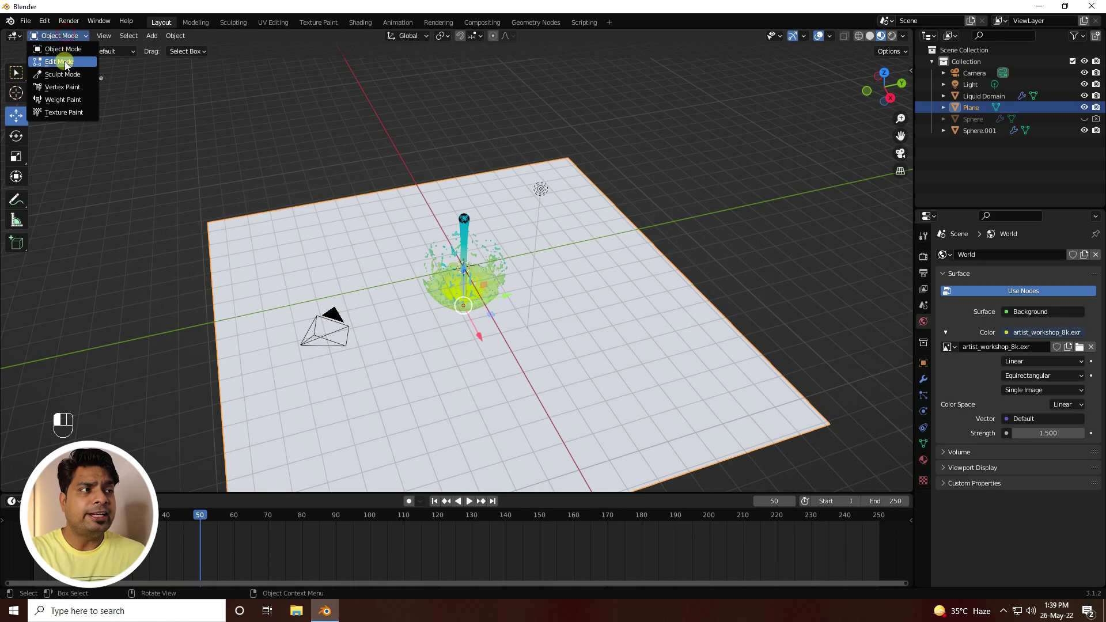
left_click(59, 61)
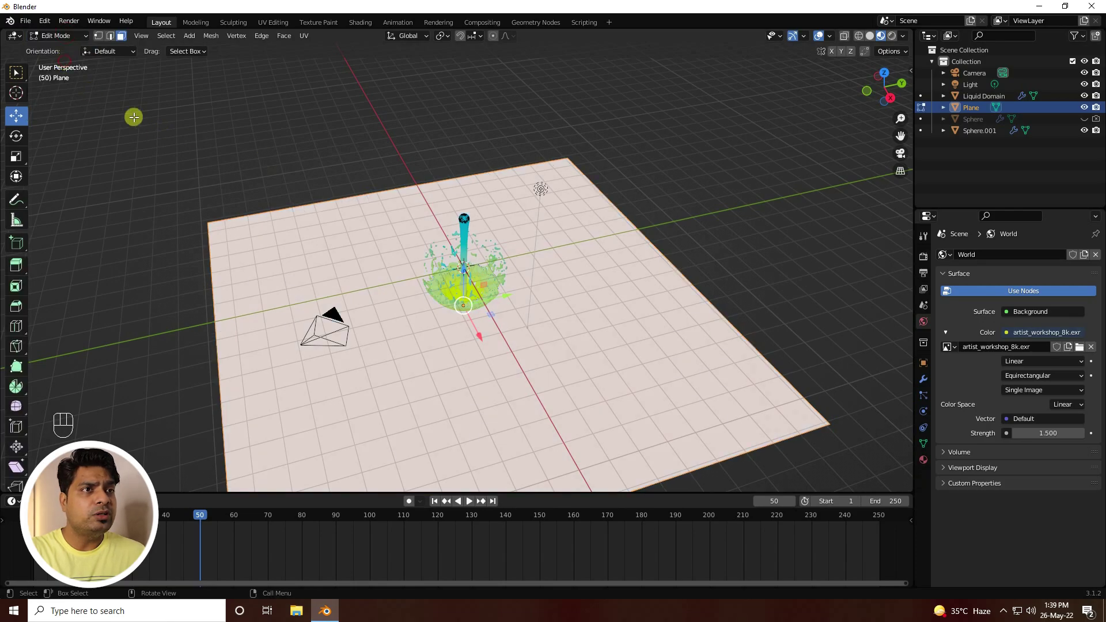
left_click(681, 274)
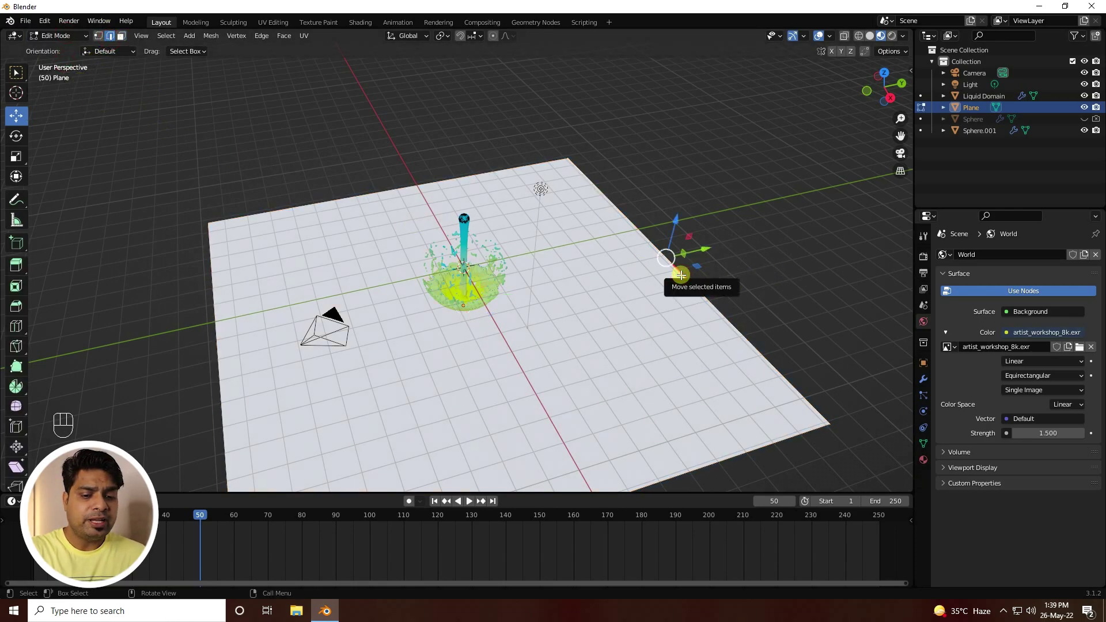
key("e")
key("g")
key("g")
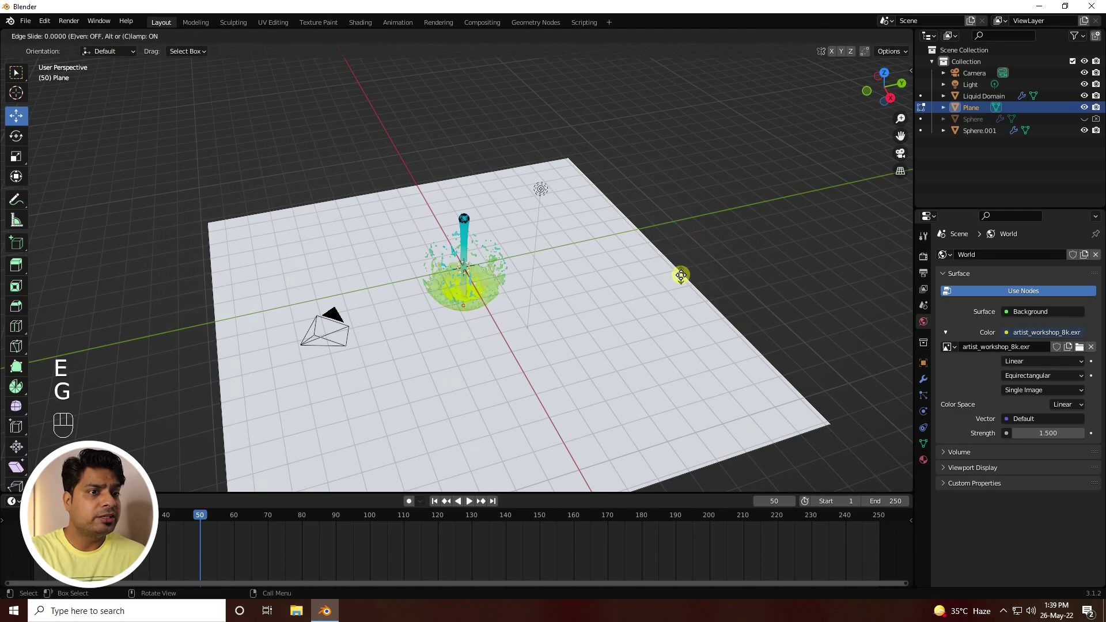
left_click(674, 269)
left_click_drag(672, 229, 791, 408)
left_click(722, 312)
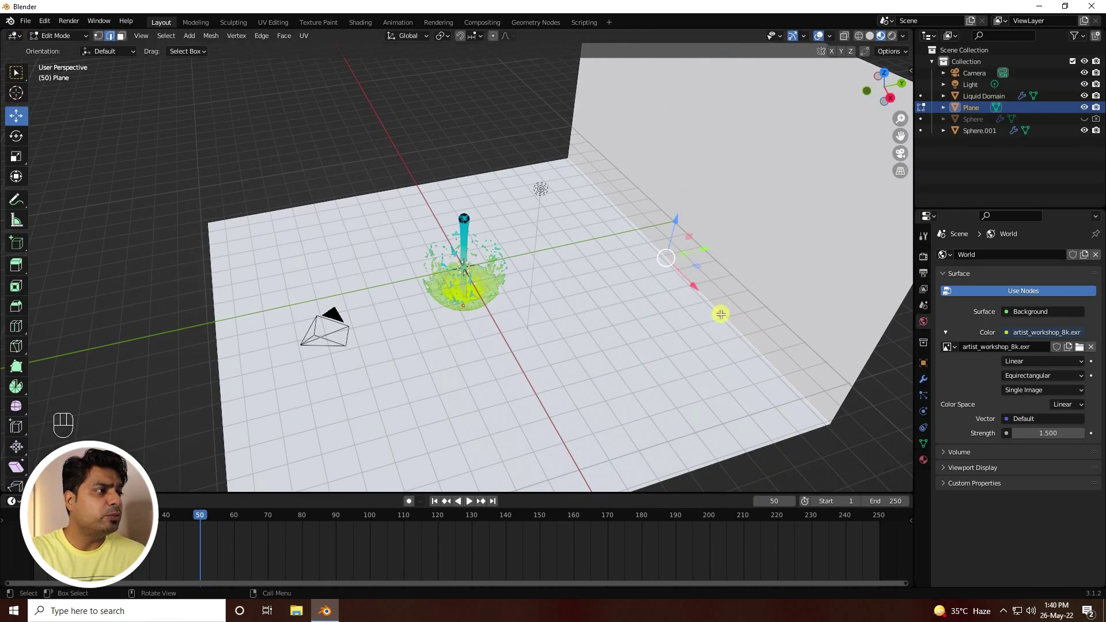
- Round the backdrop's corner with a Bevel modifier using an amount of 0.2 m and 49 segments
left_click(921, 378)
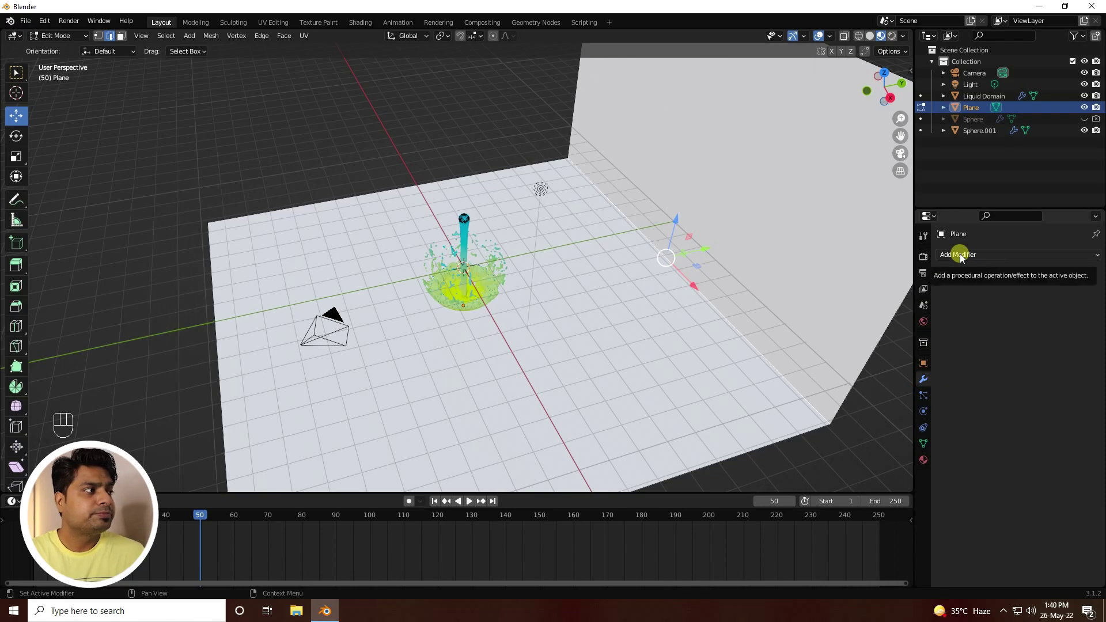
left_click(960, 254)
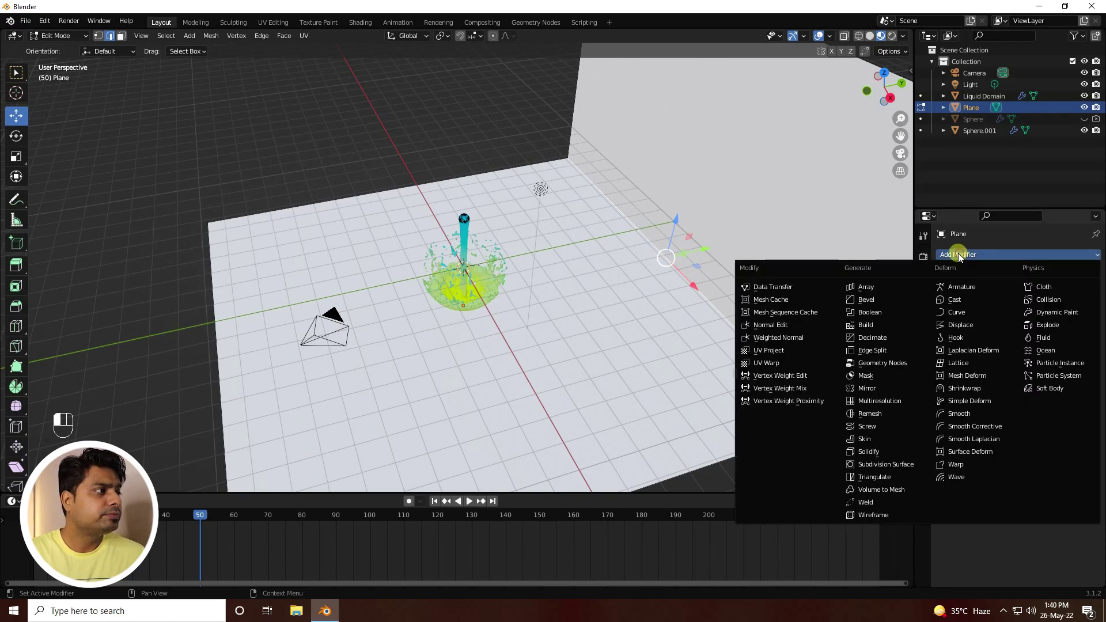
left_click(870, 302)
left_click_drag(1021, 318, 1081, 332)
left_click(1081, 333)
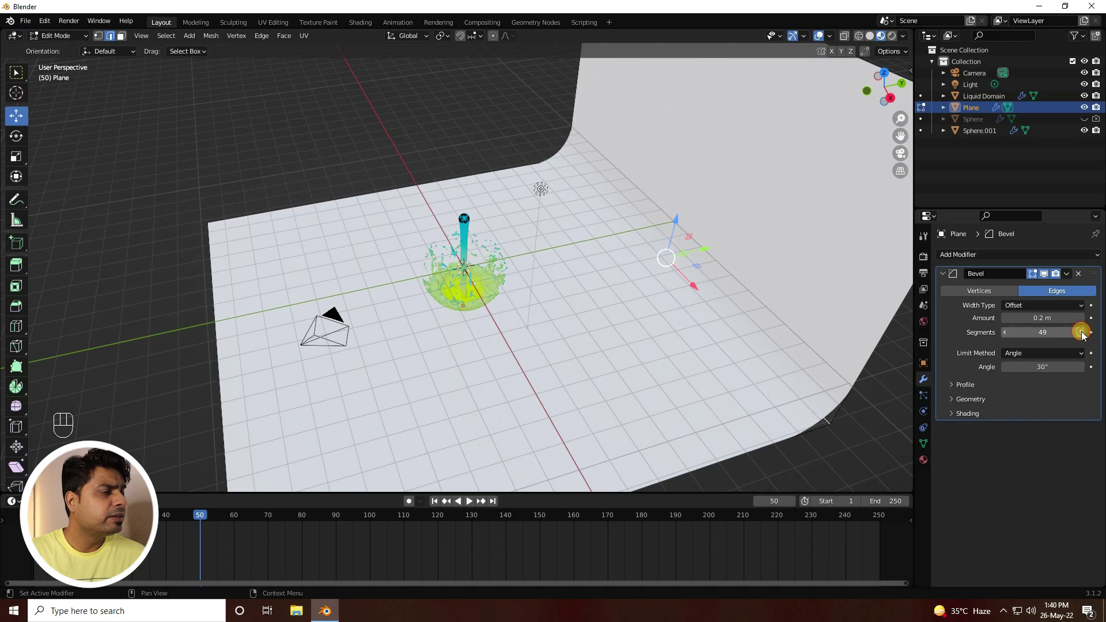
- Return to Object Mode and scale the backdrop about 1.6 times along X
middle_click_drag(602, 275, 581, 278)
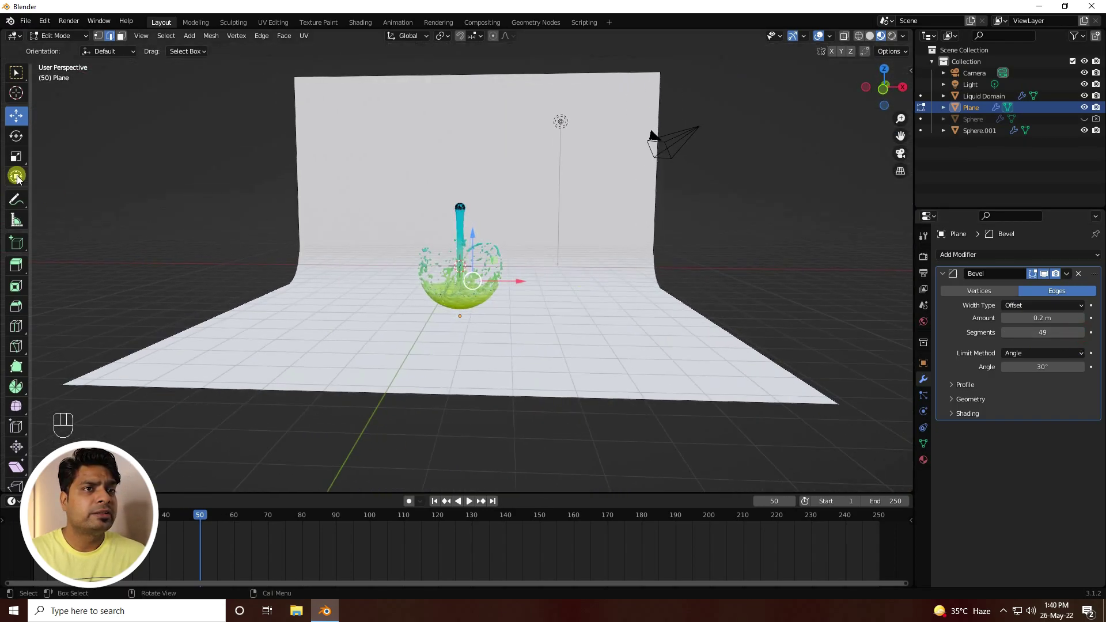
left_click(57, 36)
left_click(58, 49)
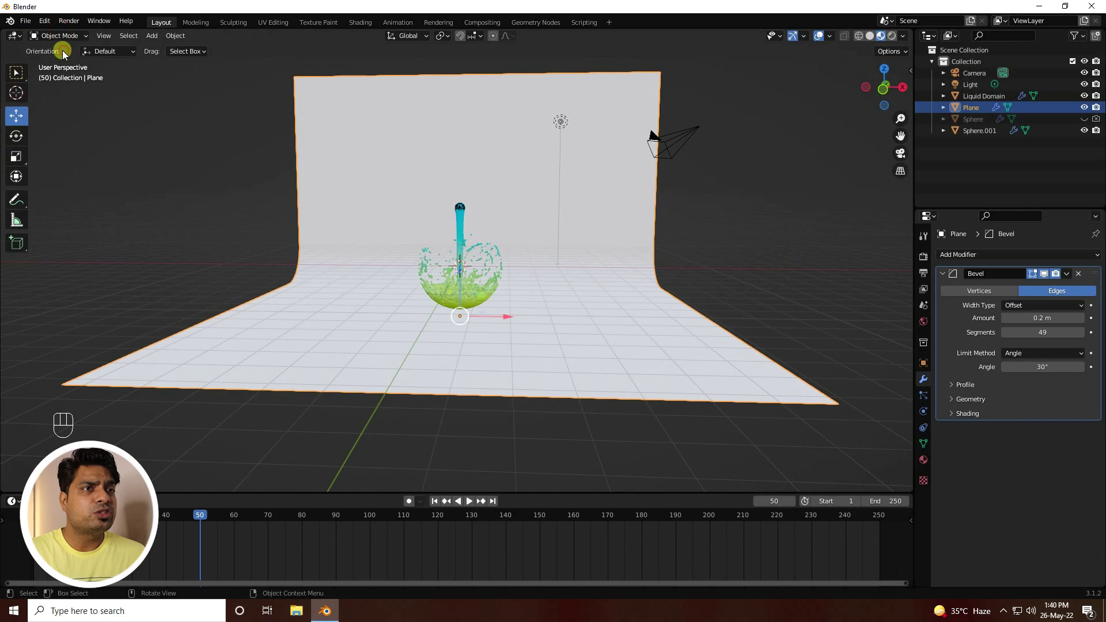
scroll(515, 407, "up", 4)
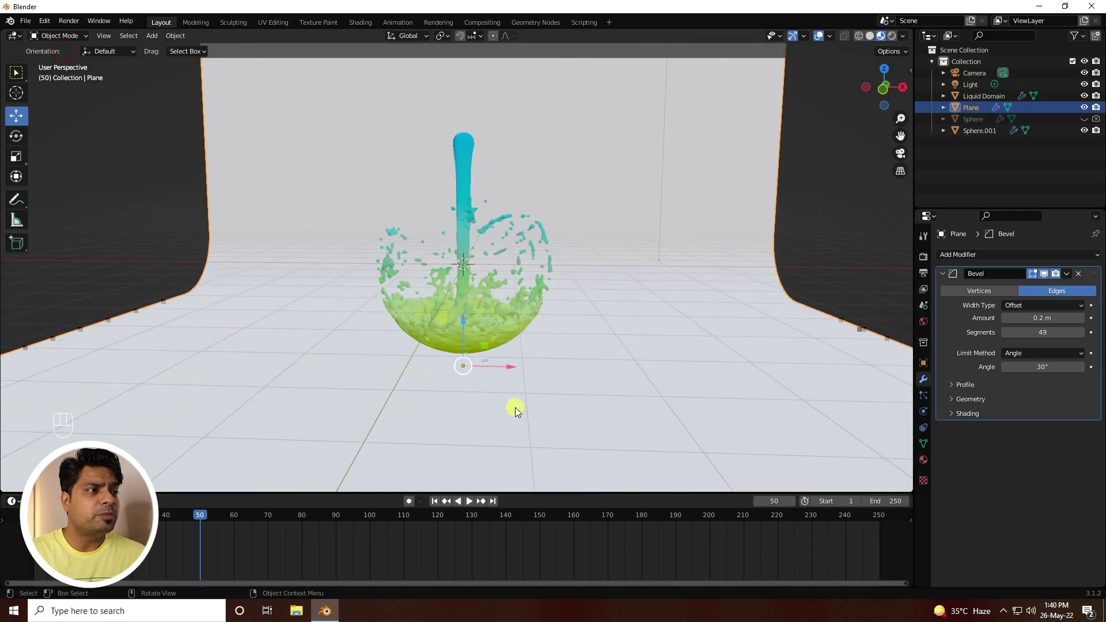
left_click(16, 156)
left_click_drag(507, 364, 537, 366)
- Look through the camera and move the backdrop about -4.3 m along X
key("KP_0")
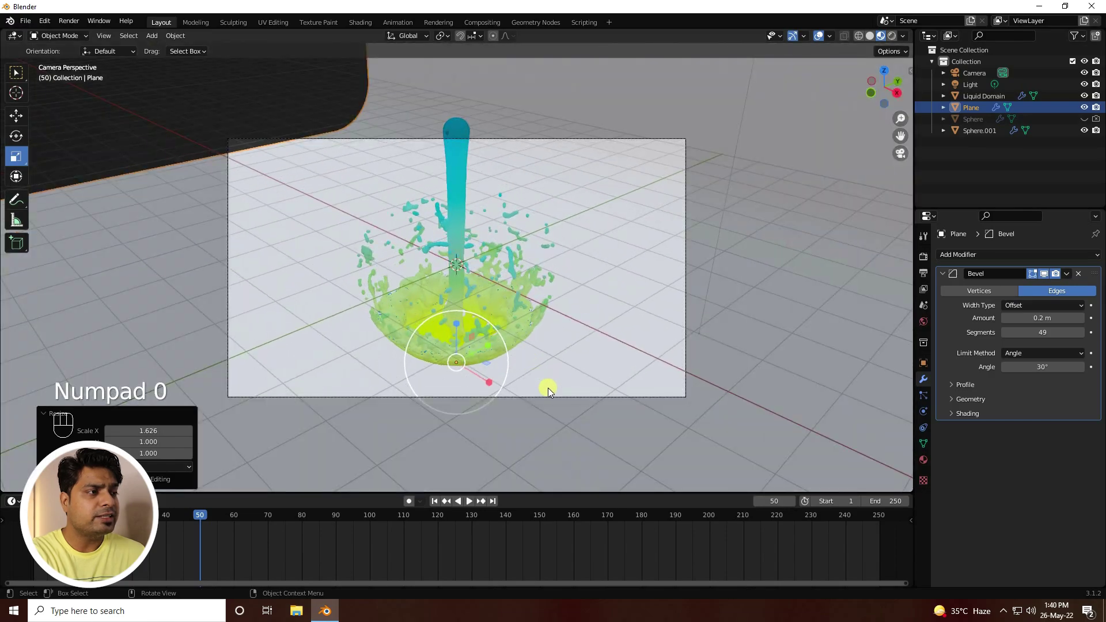
left_click(17, 115)
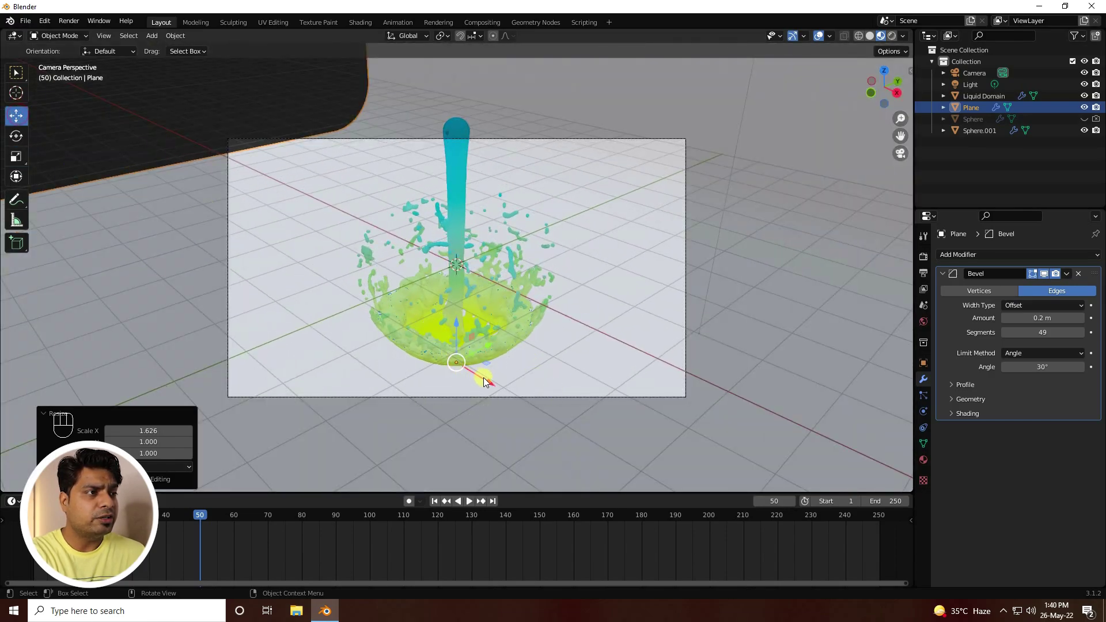
left_click_drag(482, 378, 373, 281)
middle_click_drag(510, 324, 537, 323)
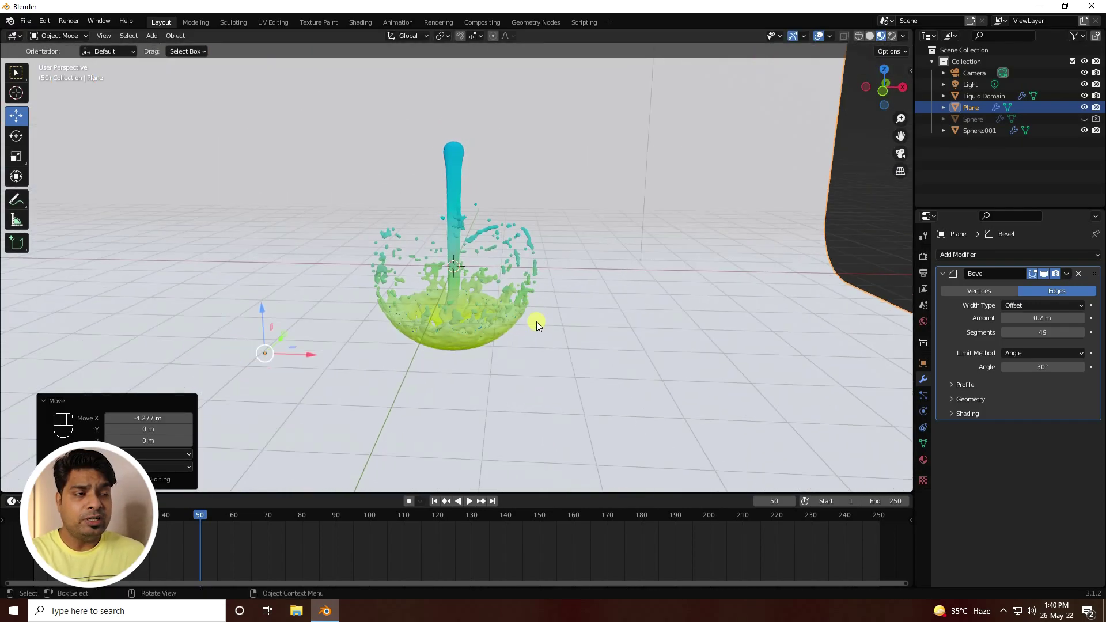
- In the Shading workspace, give the backdrop plane a new material and delete its Principled BSDF node
left_click(586, 236)
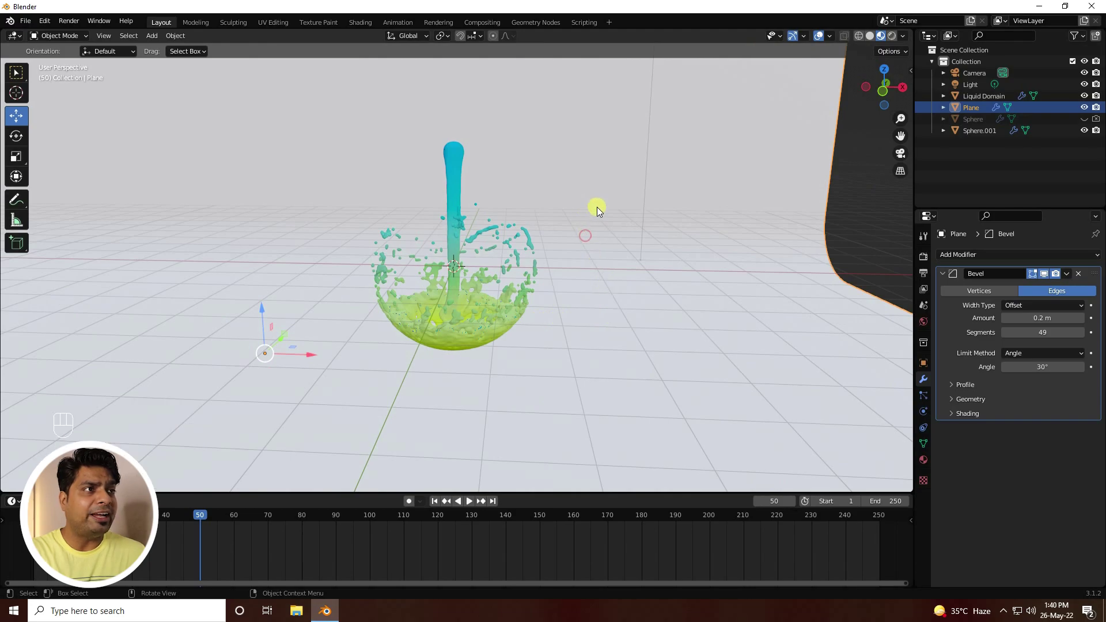
left_click(361, 23)
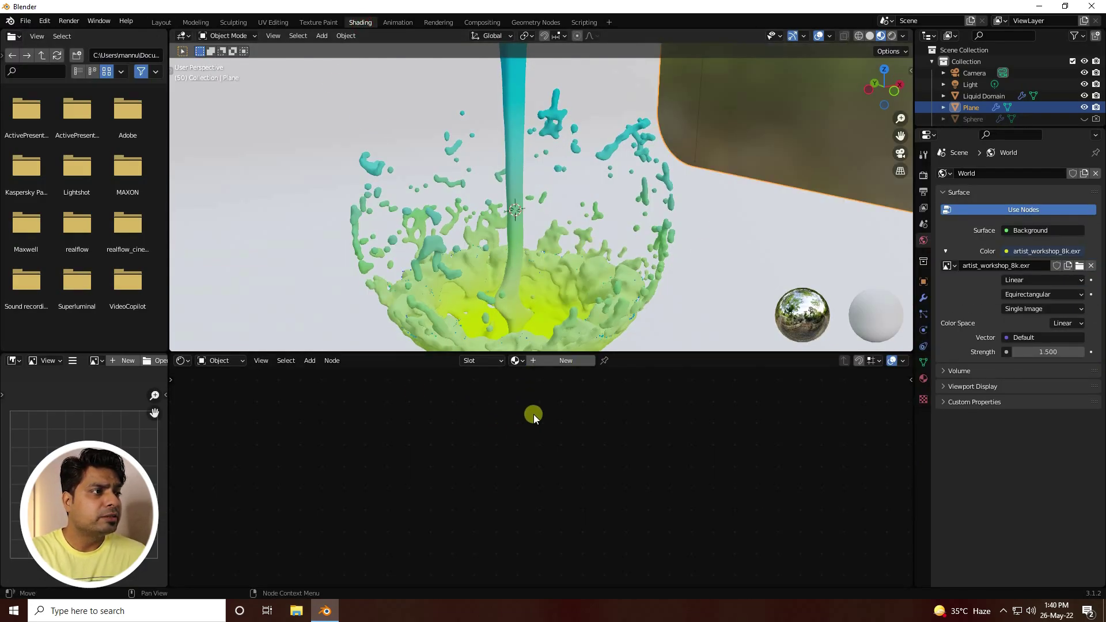
left_click(538, 360)
scroll(612, 502, "down", 3)
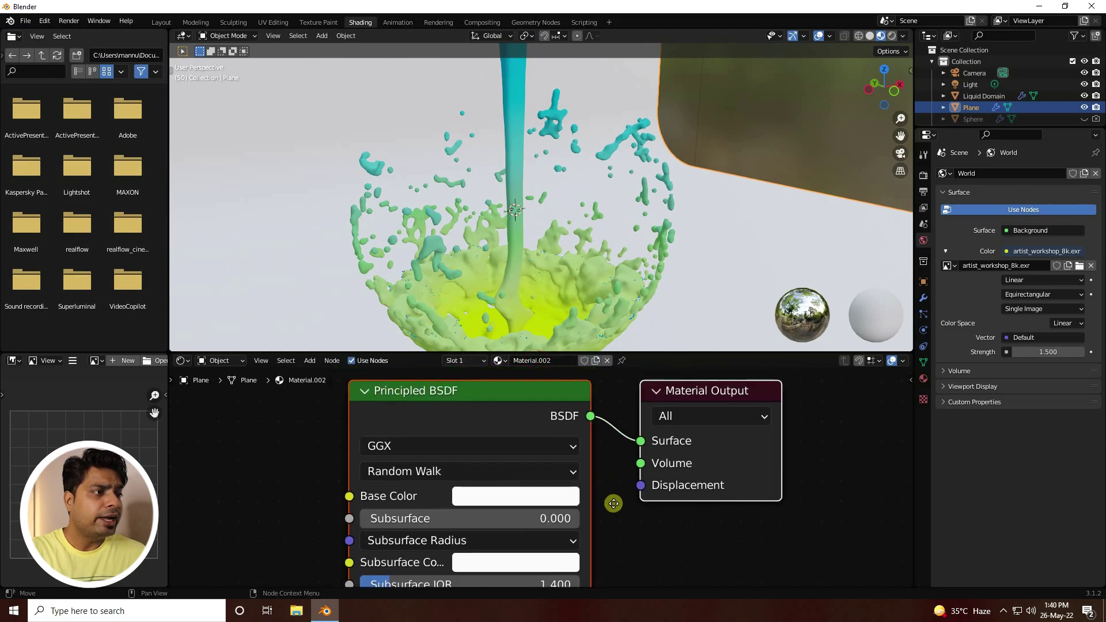
left_click_drag(623, 447, 433, 425)
left_click(434, 424)
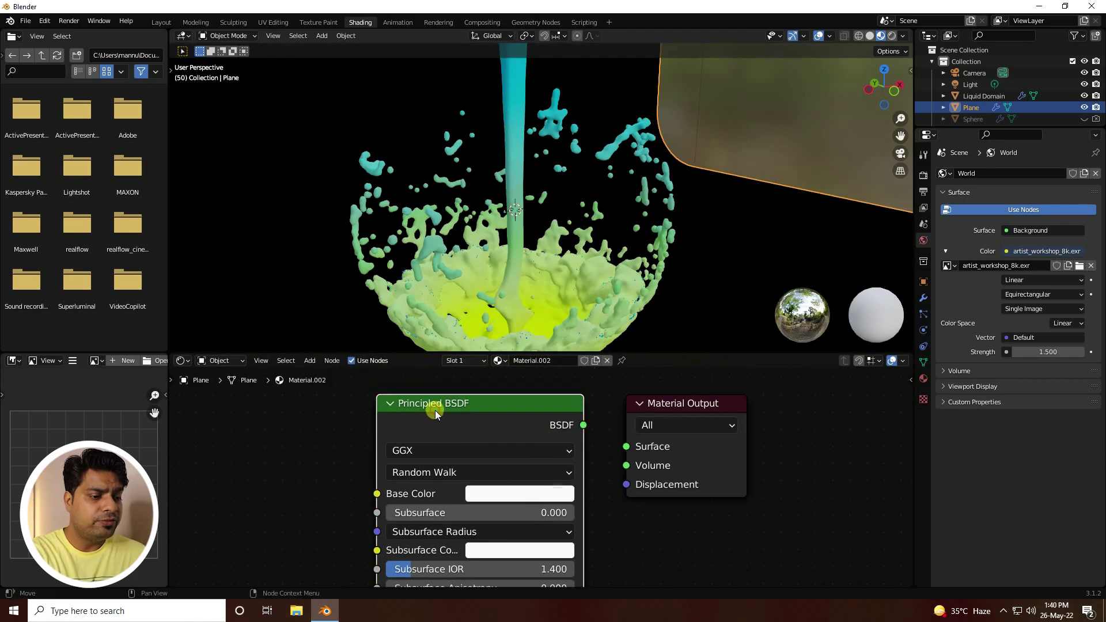
key("x")
- Add a Diffuse BSDF node to the backdrop material and connect its BSDF output to the Material Output's Surface
left_click(309, 361)
left_click(322, 375)
type("c")
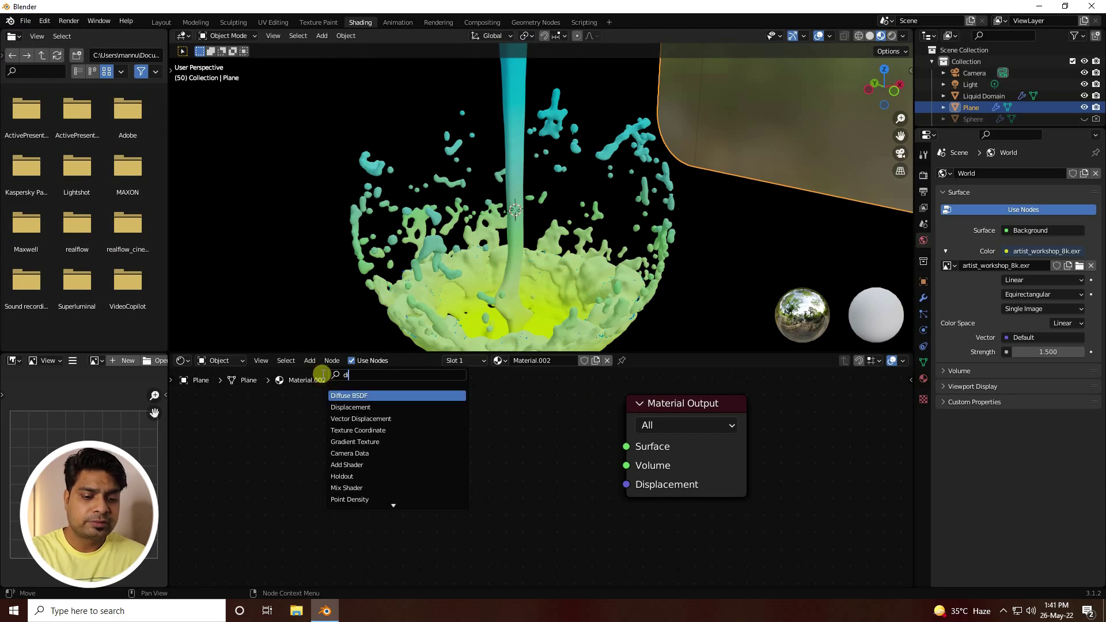
type("iff")
left_click(348, 396)
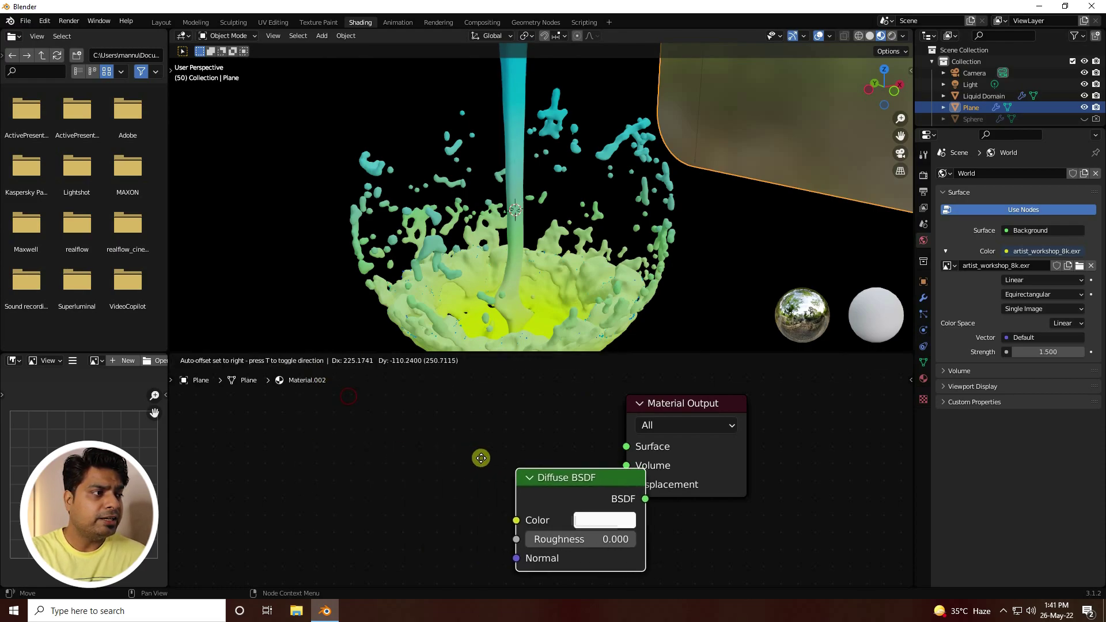
left_click(468, 437)
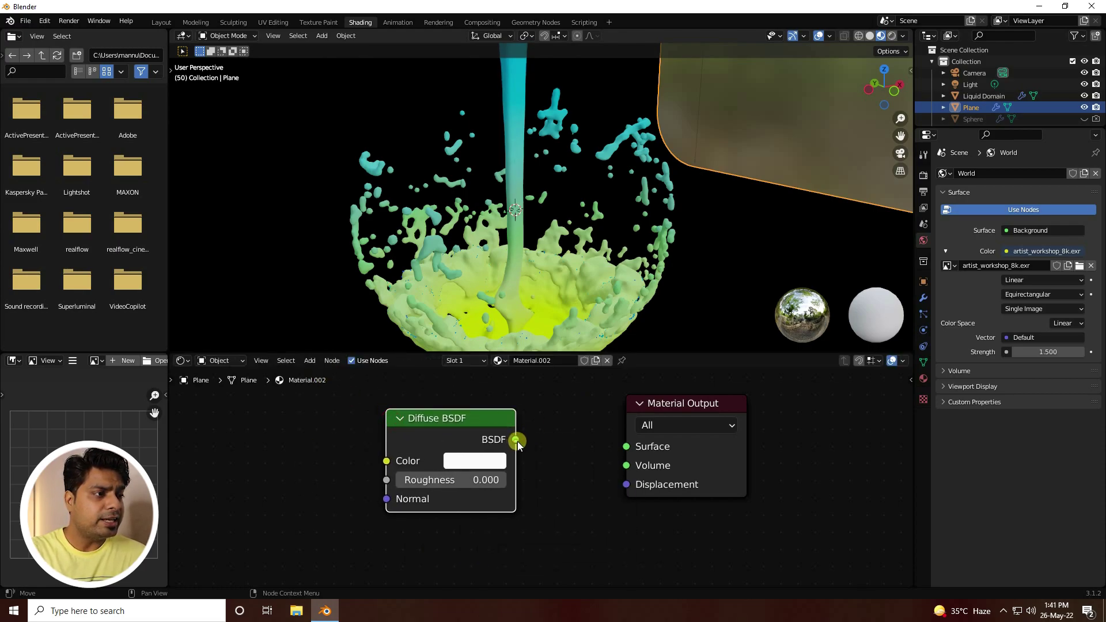
left_click_drag(516, 439, 626, 446)
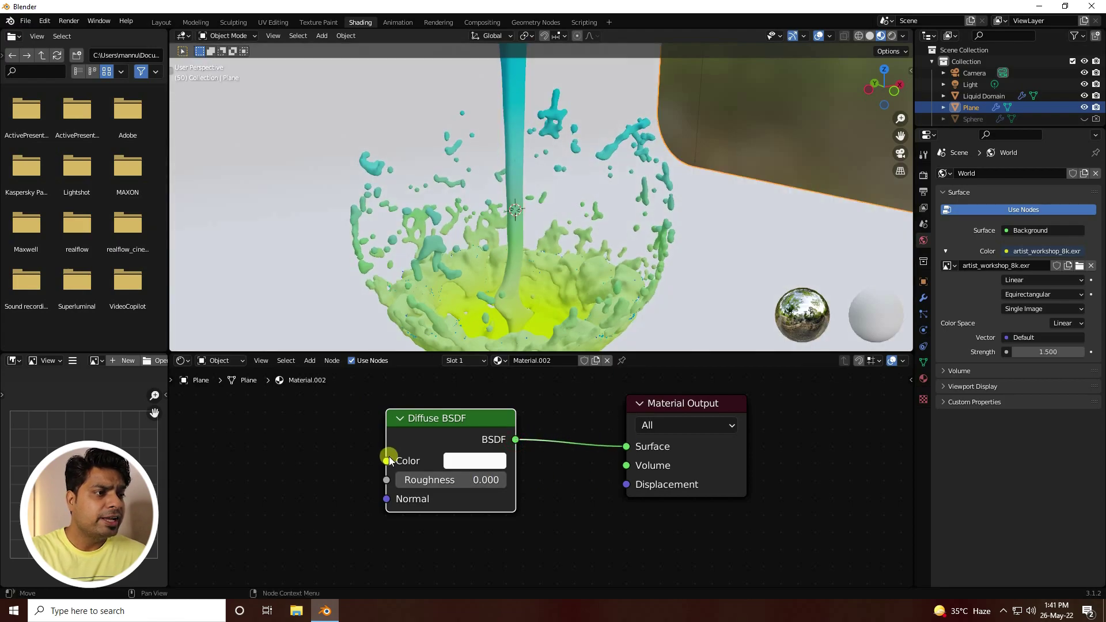
- Darken the Diffuse BSDF color to near black with a value (V) of 0.016
left_click(499, 467)
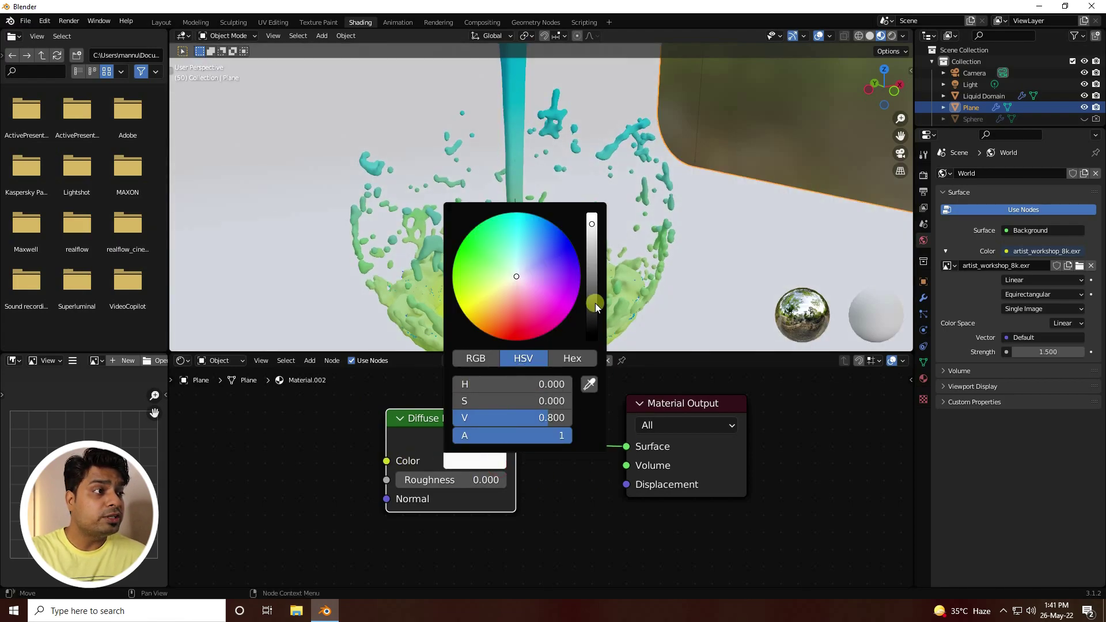
left_click_drag(594, 296, 603, 334)
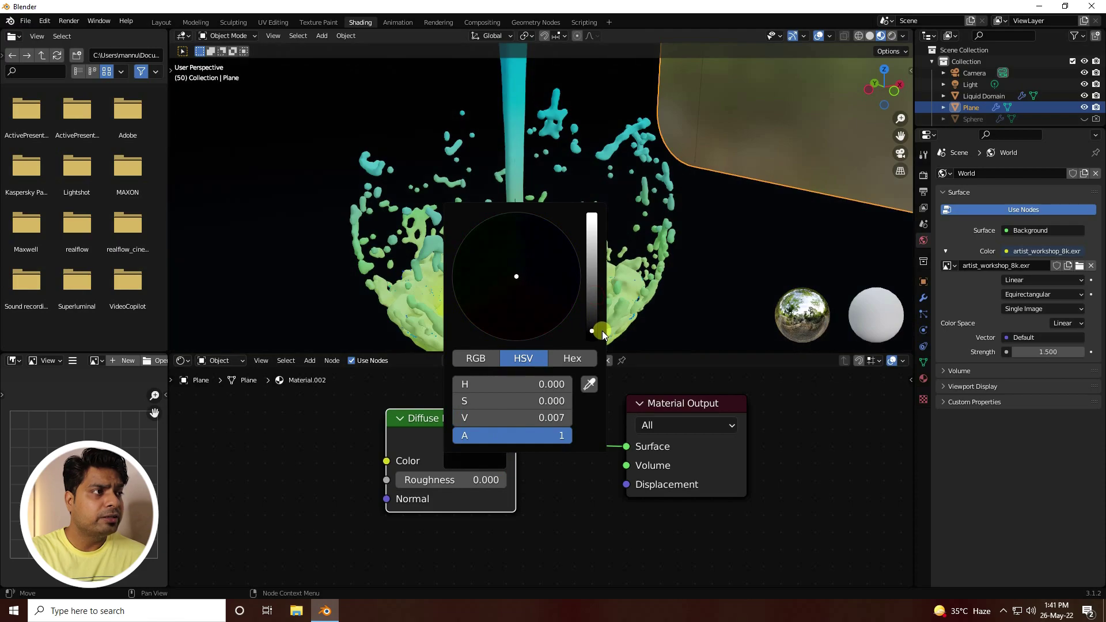
left_click(683, 279)
left_click(474, 459)
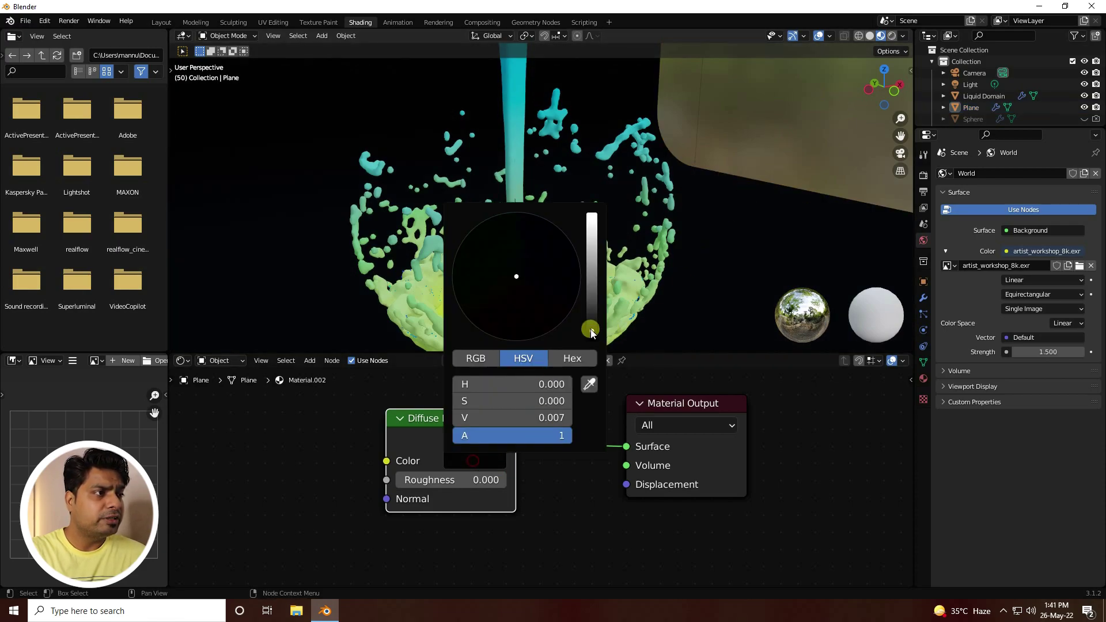
left_click_drag(595, 335, 595, 328)
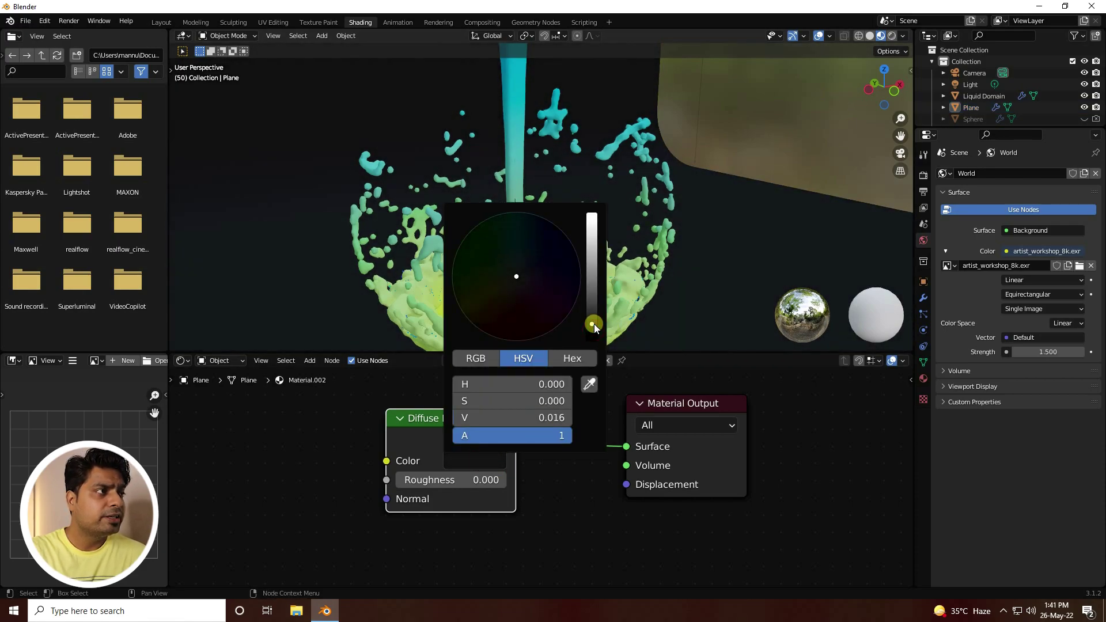
middle_click_drag(763, 147, 582, 271)
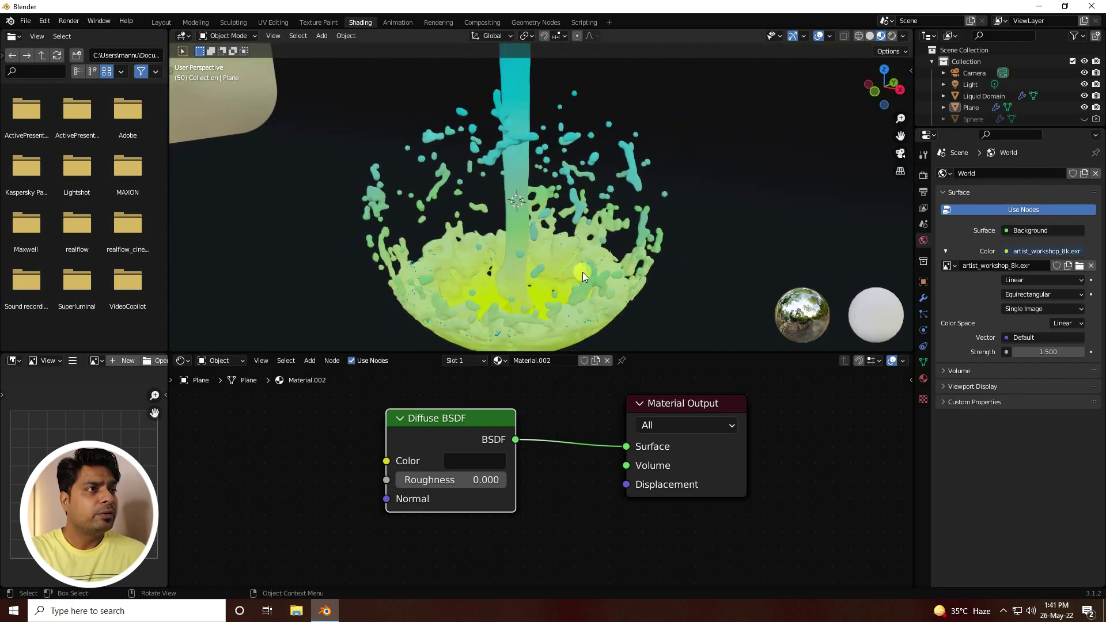
- Return to the Layout workspace, look through the camera, and set the render engine to Cycles with GPU Compute
left_click(156, 23)
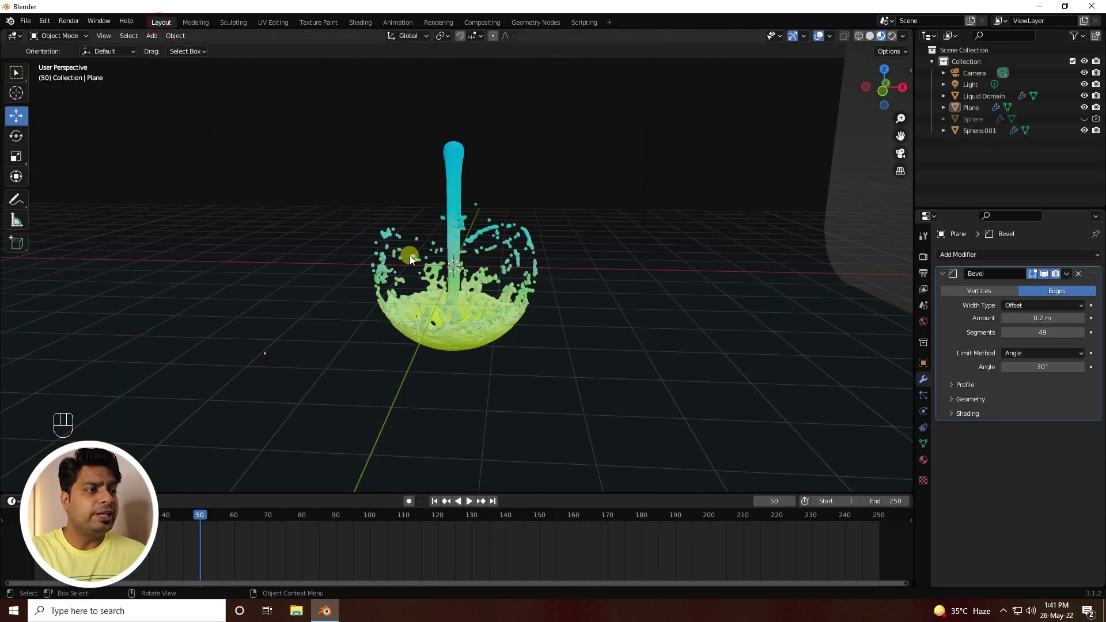
key("KP_0")
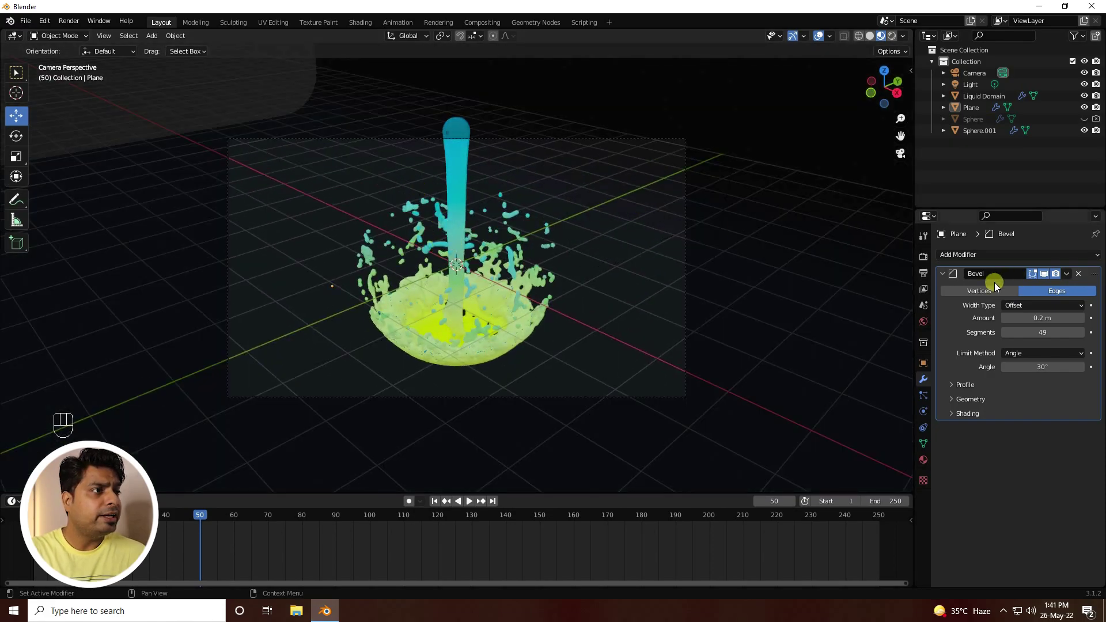
left_click(924, 256)
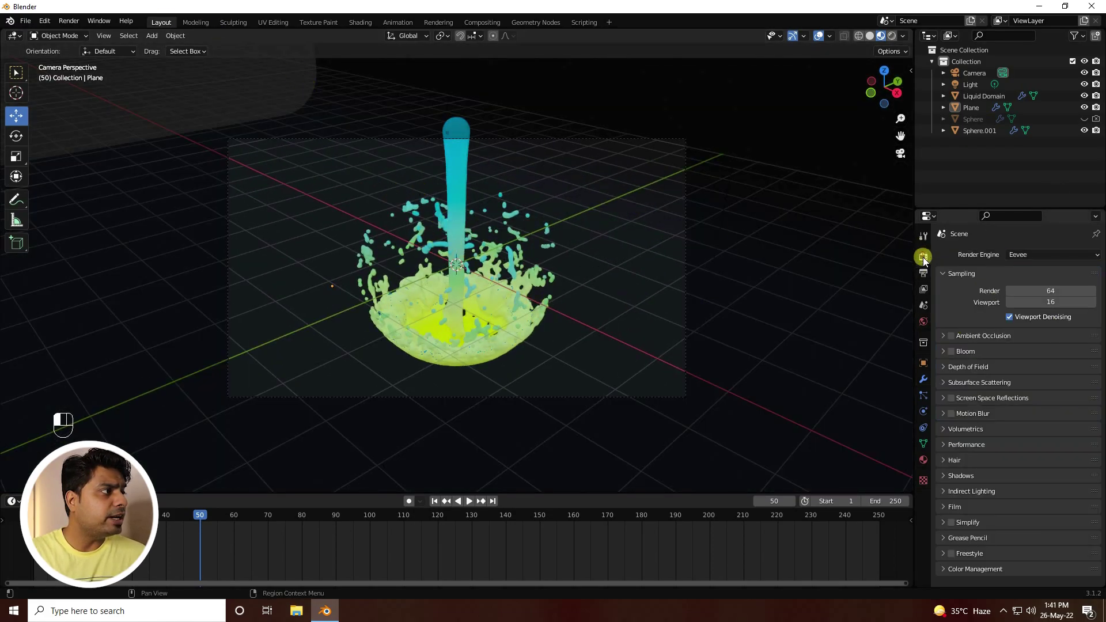
left_click(1019, 254)
left_click(1017, 294)
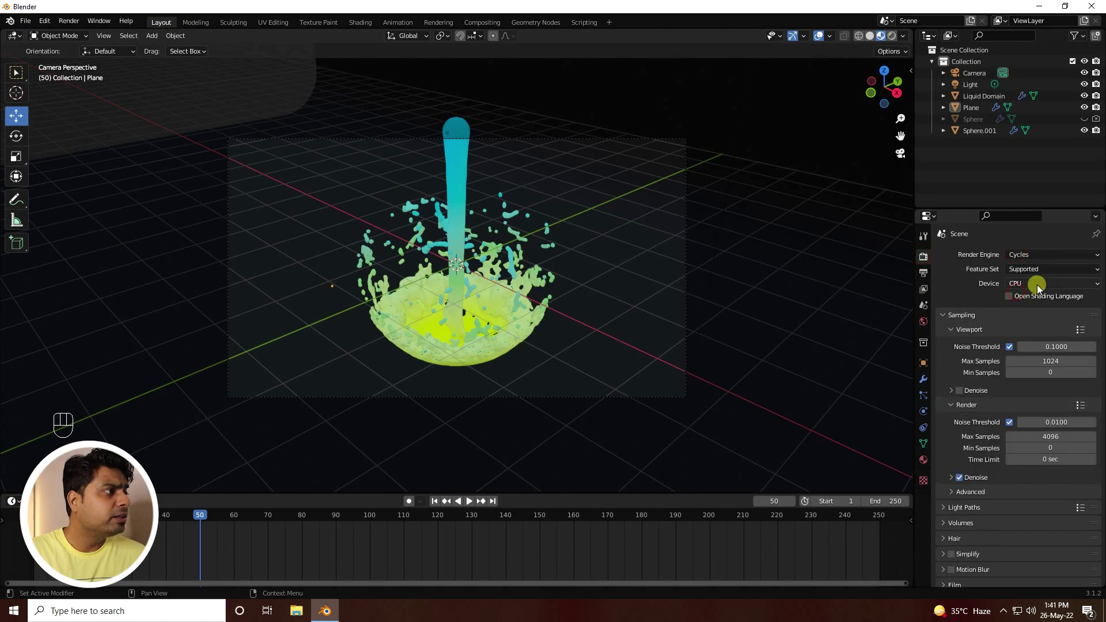
left_click(1021, 283)
left_click(1025, 310)
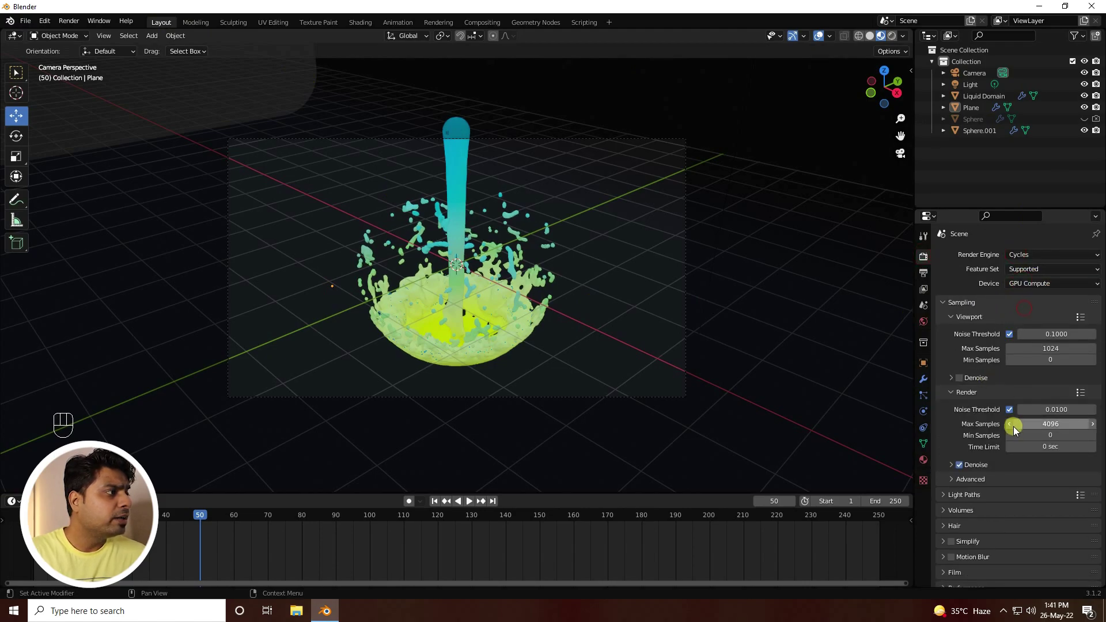
- Set the Cycles max samples to 64 for the viewport and 128 for the render
left_click(1056, 347)
key("Return")
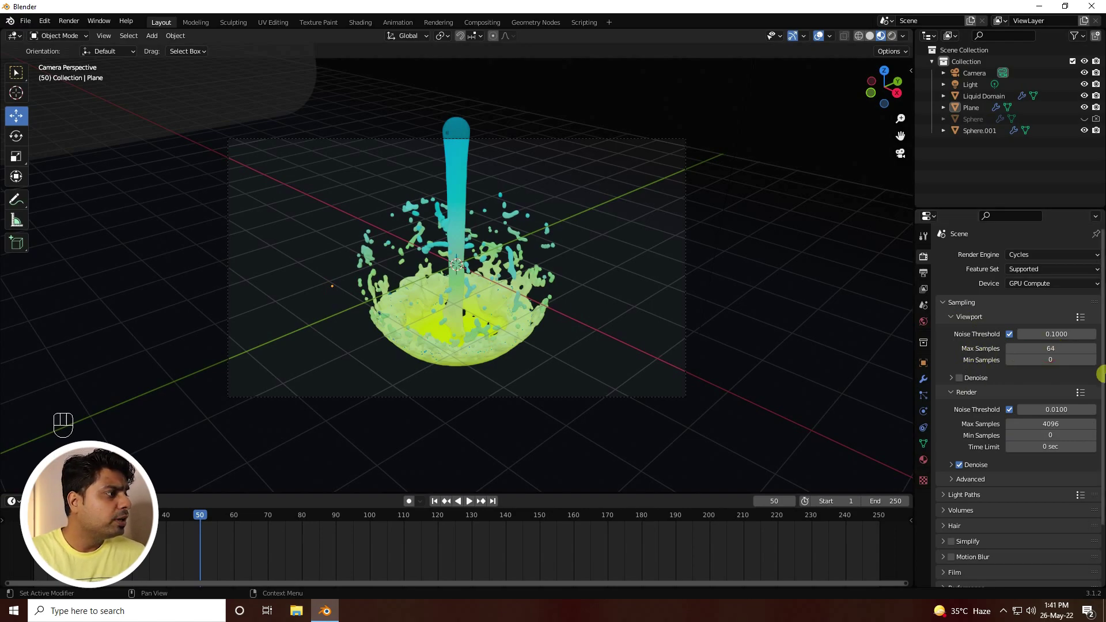
left_click(1046, 424)
type("128")
key("Return")
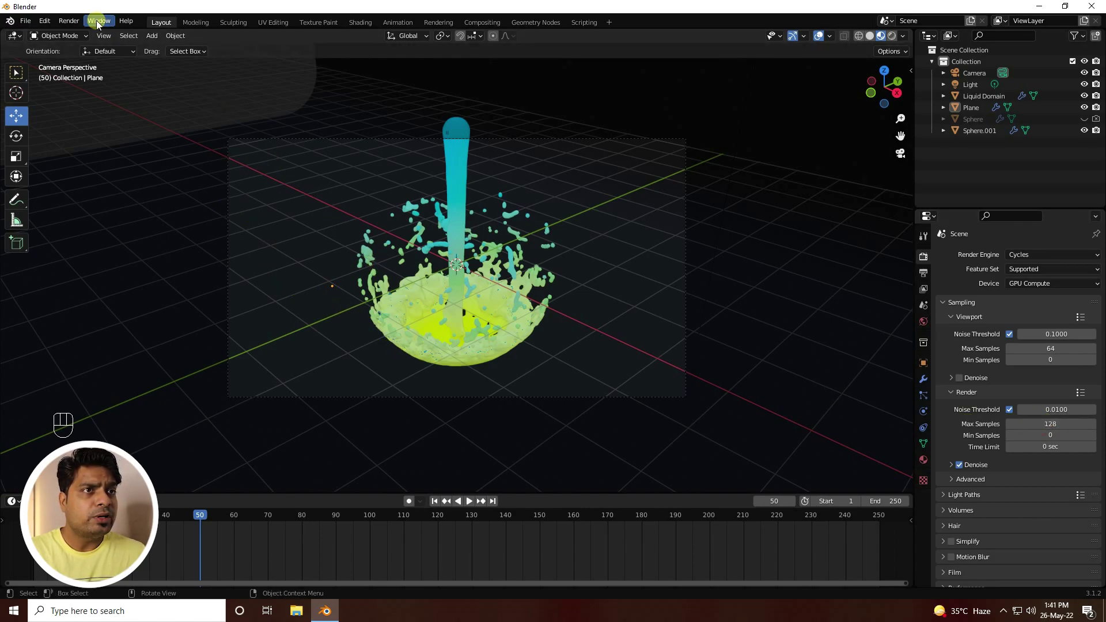
- Render frame 50 as a still image, inspect the liquid and backdrop, and close the render window
left_click(72, 22)
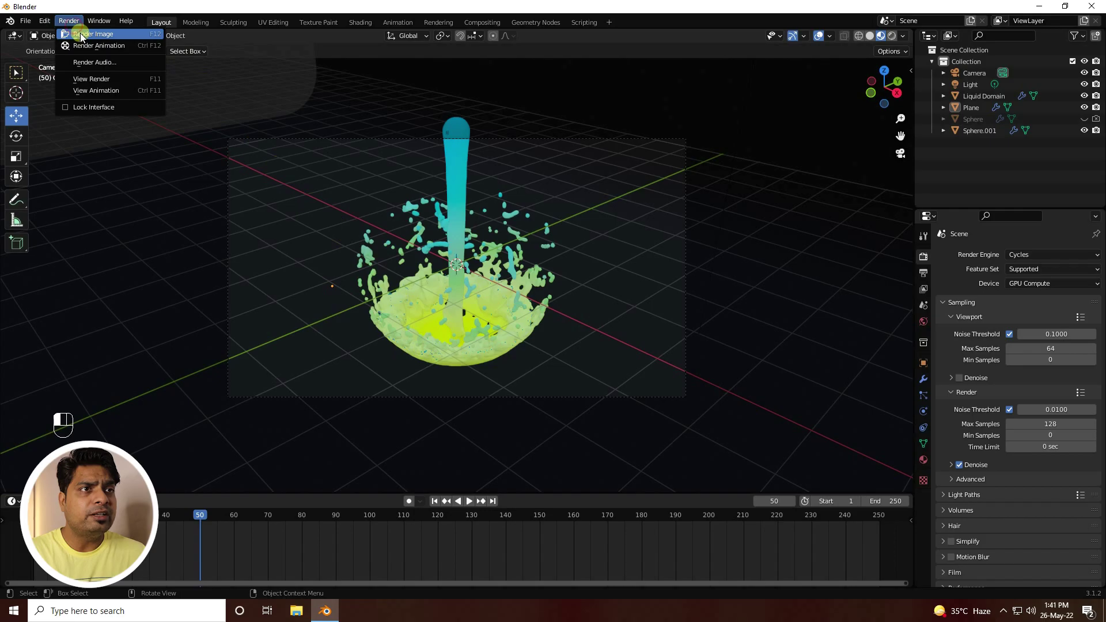
left_click(81, 34)
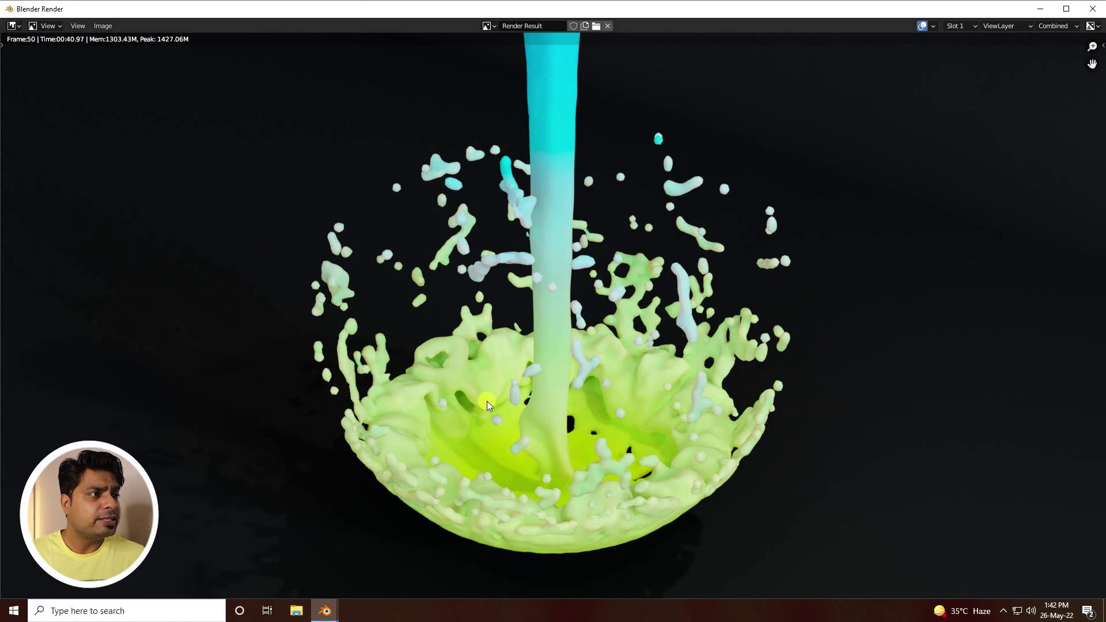
scroll(476, 368, "down", 2)
scroll(475, 371, "up", 1)
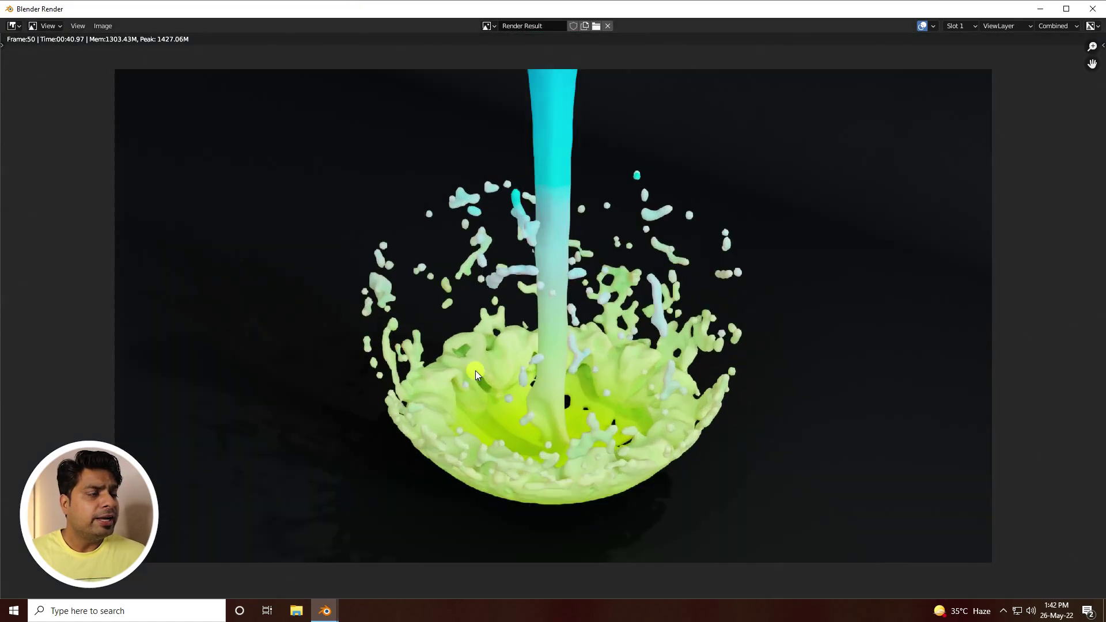
scroll(476, 372, "up", 1)
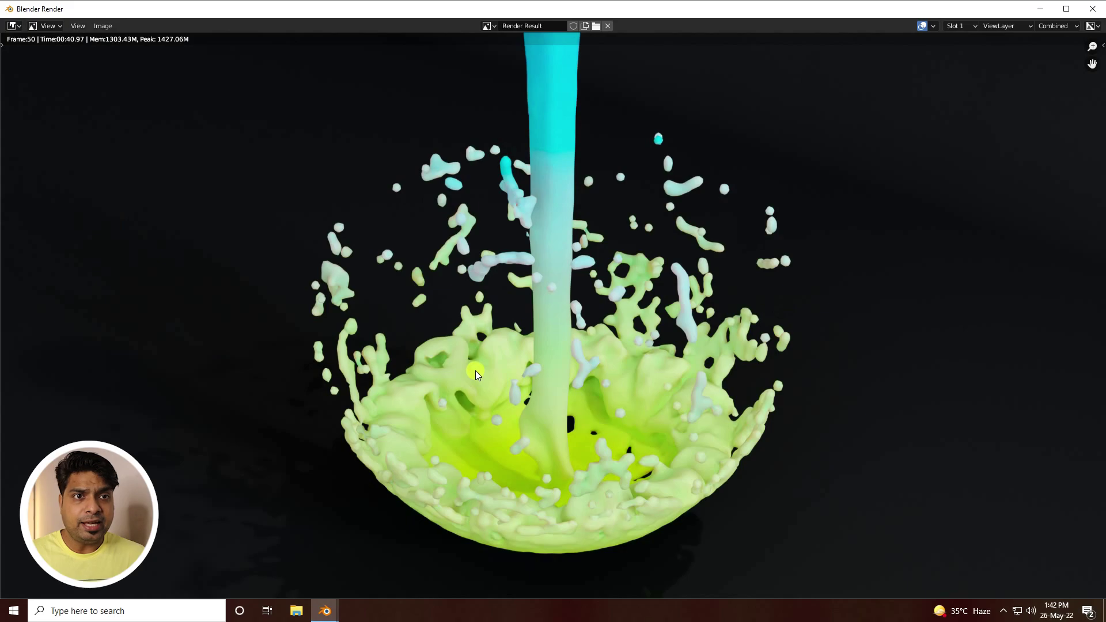
left_click(1089, 11)
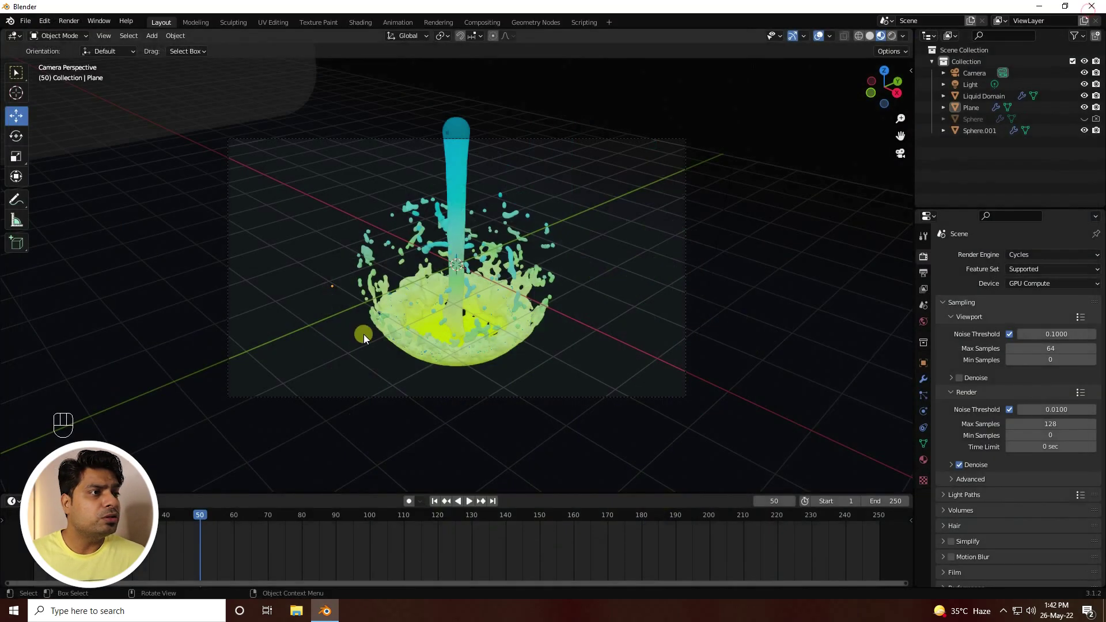
- Add an area light and raise it about 4.56 m along Z above the liquid stream
middle_click_drag(239, 158, 217, 80)
left_click(151, 36)
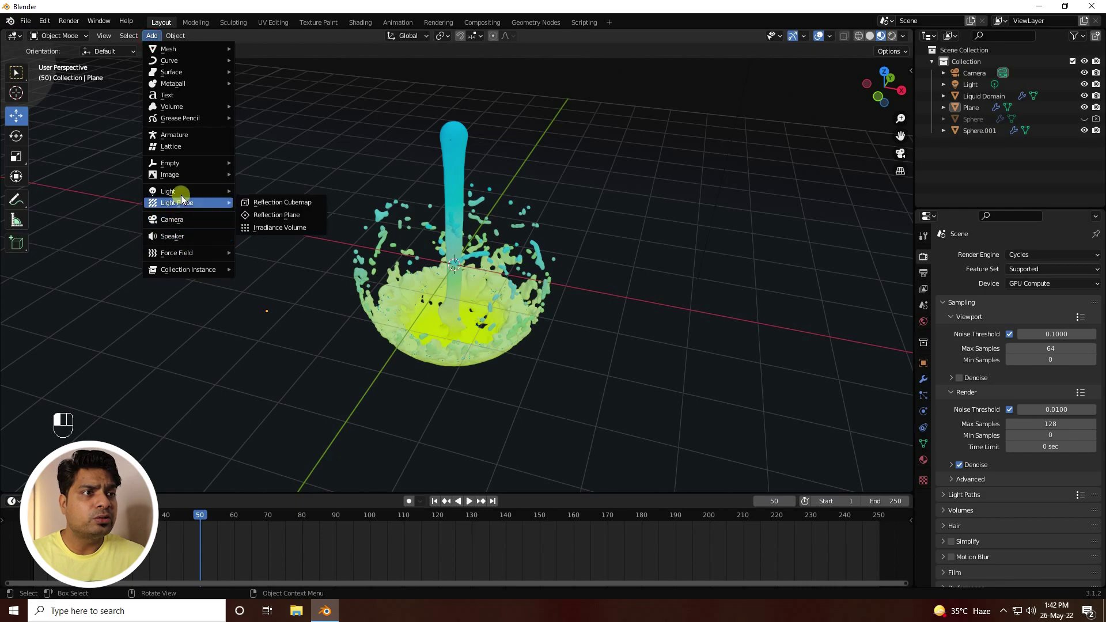
mouse_move(178, 191)
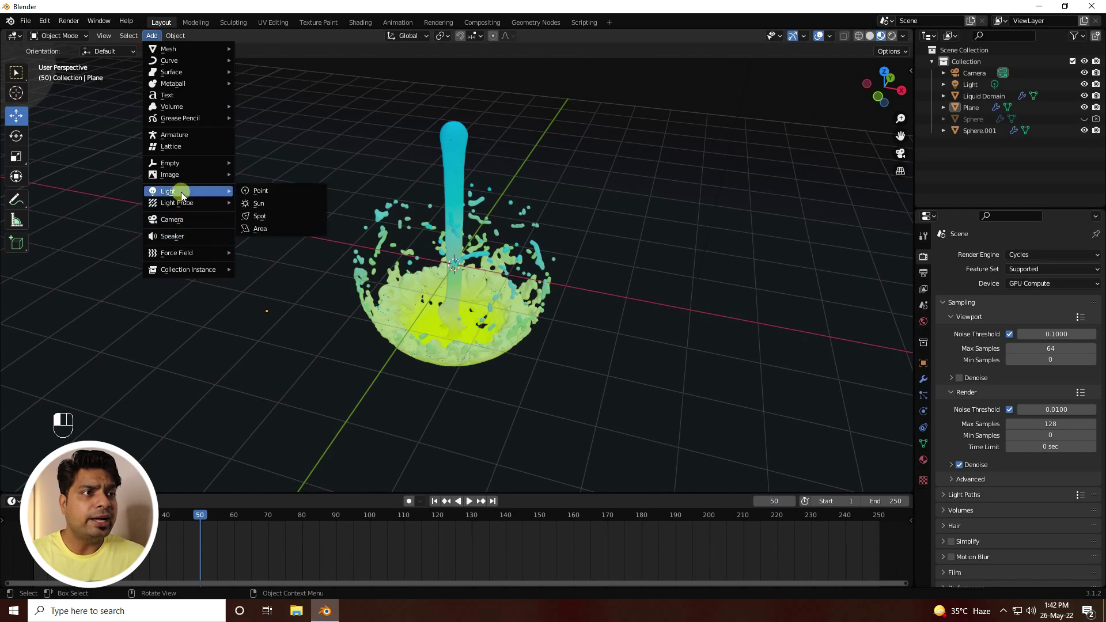
left_click(274, 229)
scroll(358, 333, "down", 2)
mouse_move(468, 239)
left_mouse_down()
mouse_move(457, 232)
mouse_move(456, 156)
mouse_move(481, 70)
left_mouse_up()
key("z")
- Set the overhead area light's size to 4 m and its power to 150 W
left_click(924, 411)
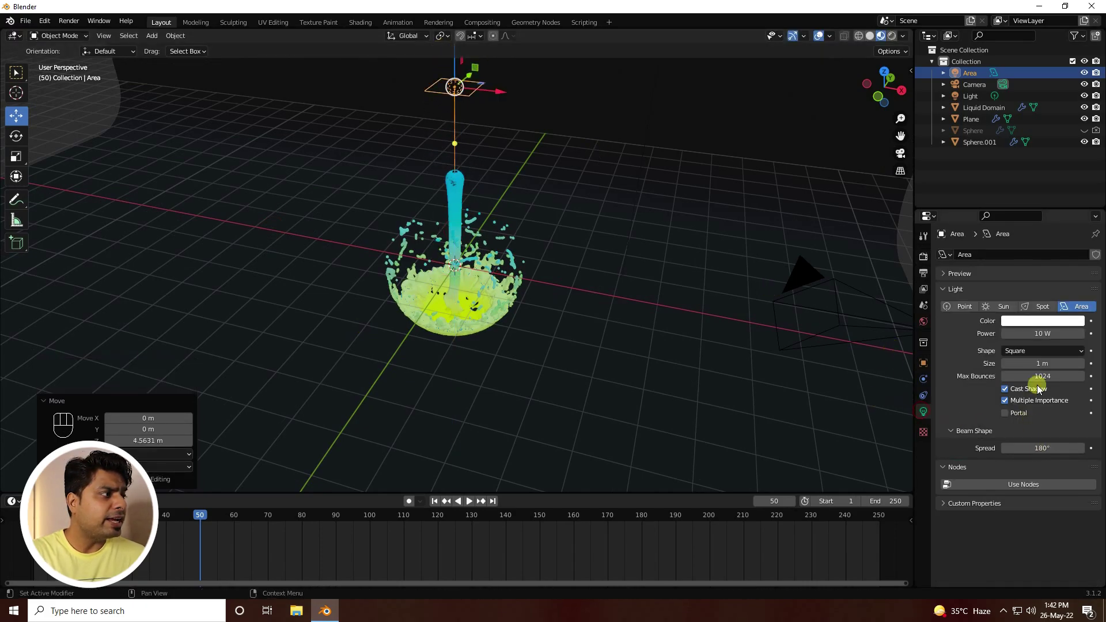
left_click(1038, 363)
type("4")
key("Return")
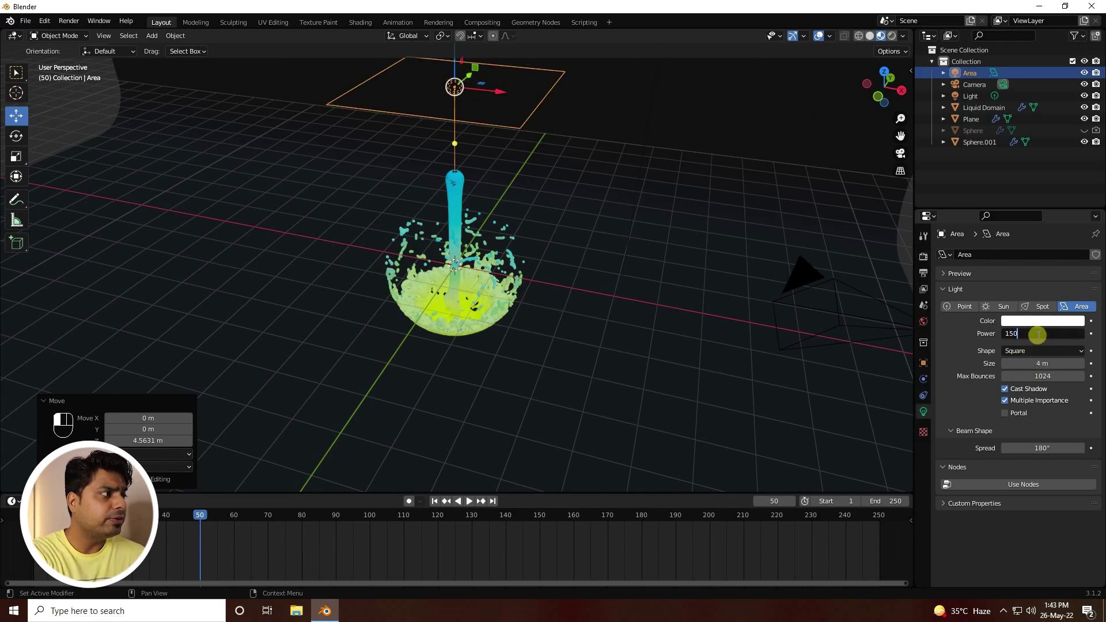
left_click(1037, 334)
type("150")
key("Return")
- Duplicate the overhead area light and move the copy along negative X and down to the liquid's height
middle_click_drag(404, 205, 605, 196)
left_click(965, 74)
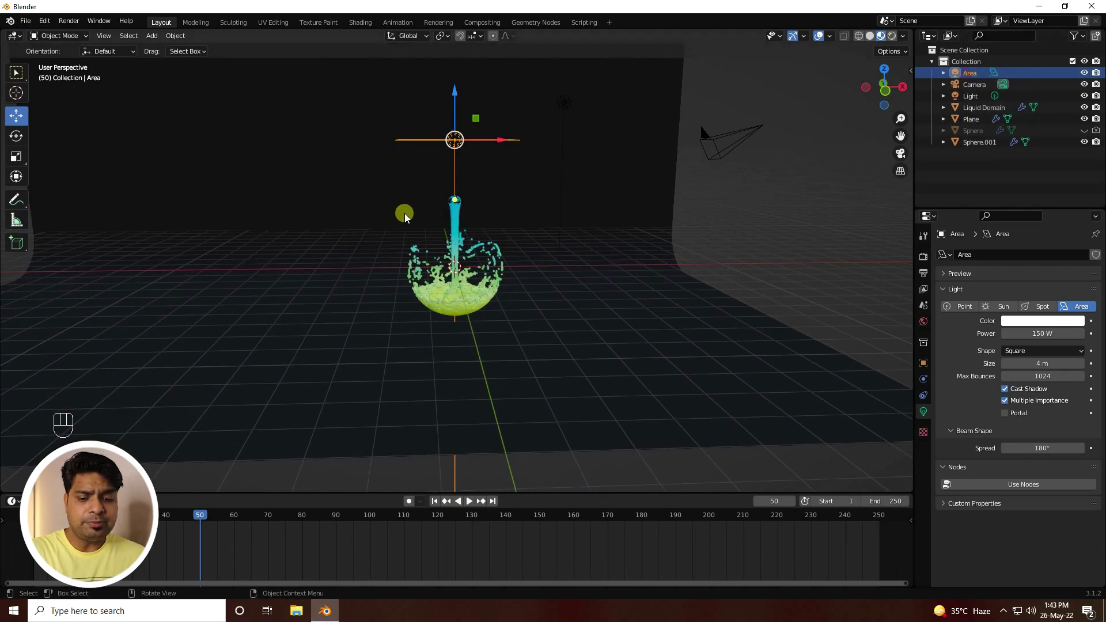
key("ctrl+c")
key("ctrl+v")
left_click_drag(502, 141, 395, 136)
left_click_drag(348, 94, 309, 227)
- Rotate the copied area light -90° about Y to face the liquid and shift it farther out along negative X
left_click(16, 136)
left_click(16, 116)
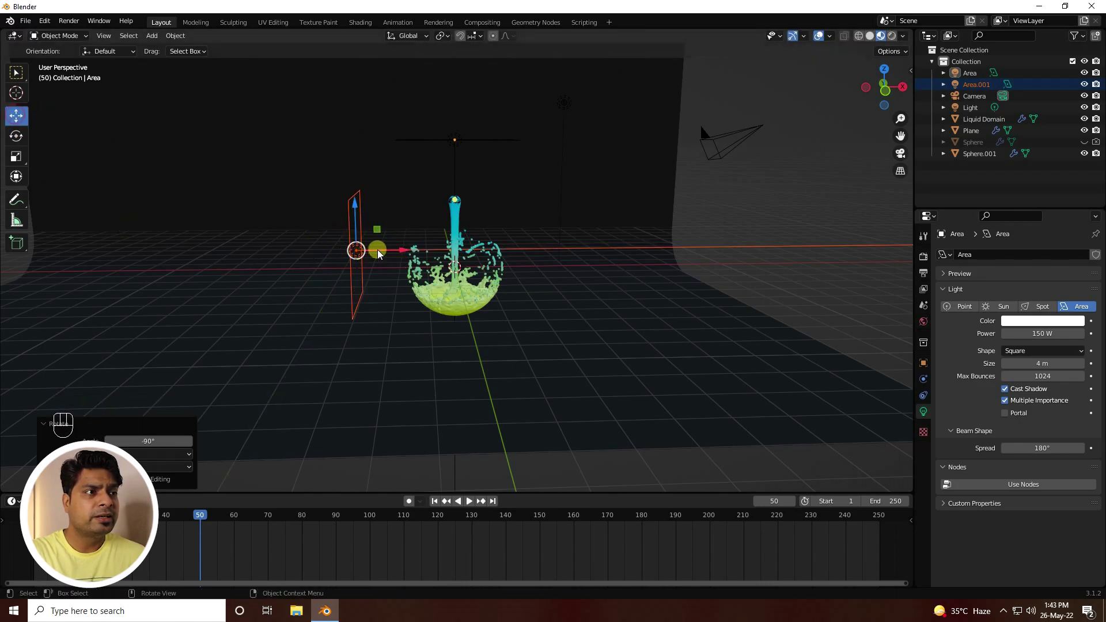
left_click_drag(378, 254, 332, 254)
- Duplicate the side area light, move the copy about 11.5 m along X to the liquid's opposite side, and rotate it 180°
left_click(973, 84)
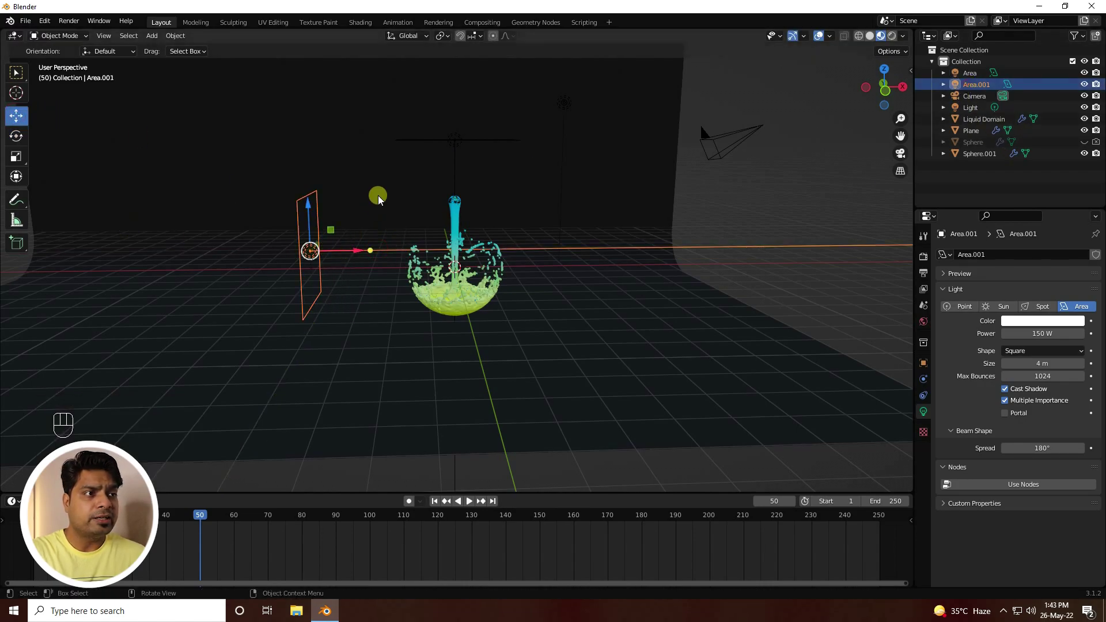
key("ctrl+c")
key("ctrl+v")
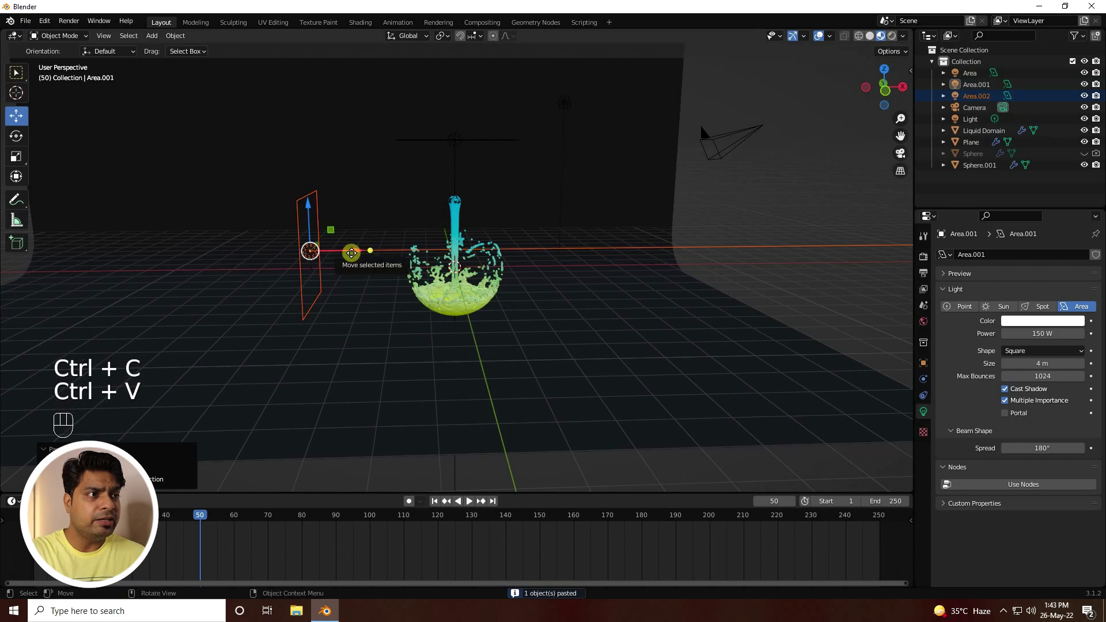
left_click_drag(352, 253, 668, 249)
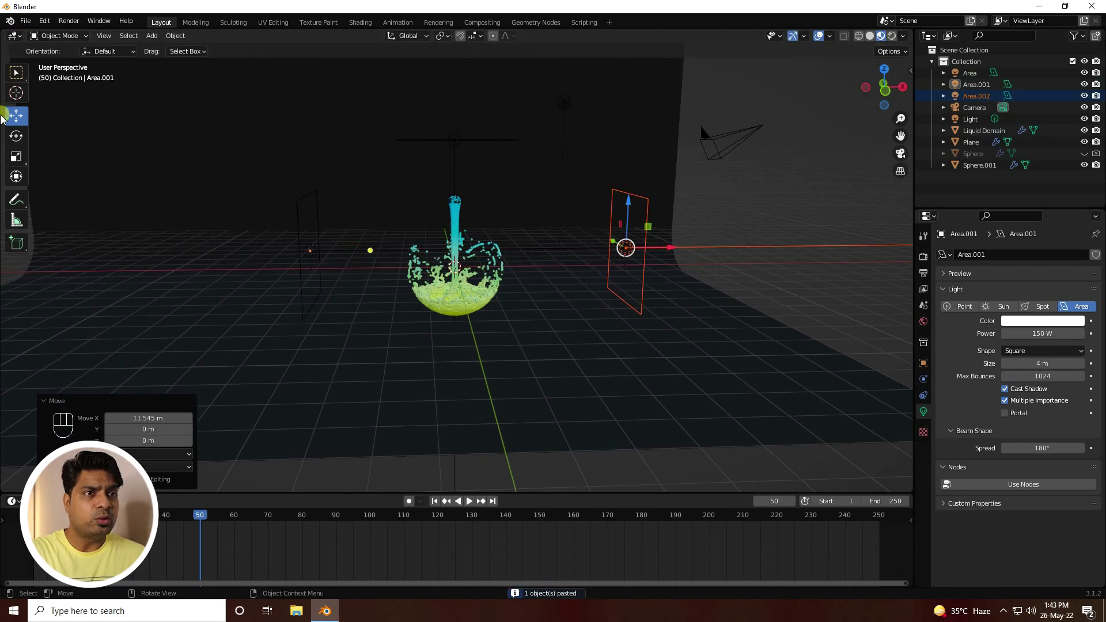
left_click(17, 136)
left_click_drag(622, 217, 593, 271)
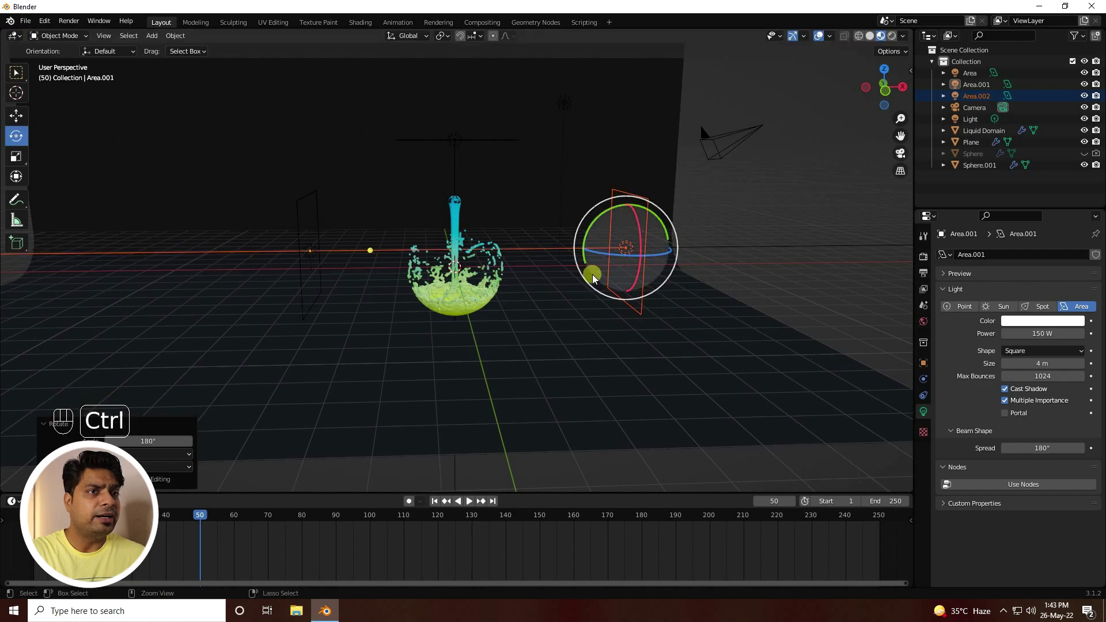
- Render the current frame through the camera to check the new area lighting, and close the render result
left_click(16, 116)
key("KP_0")
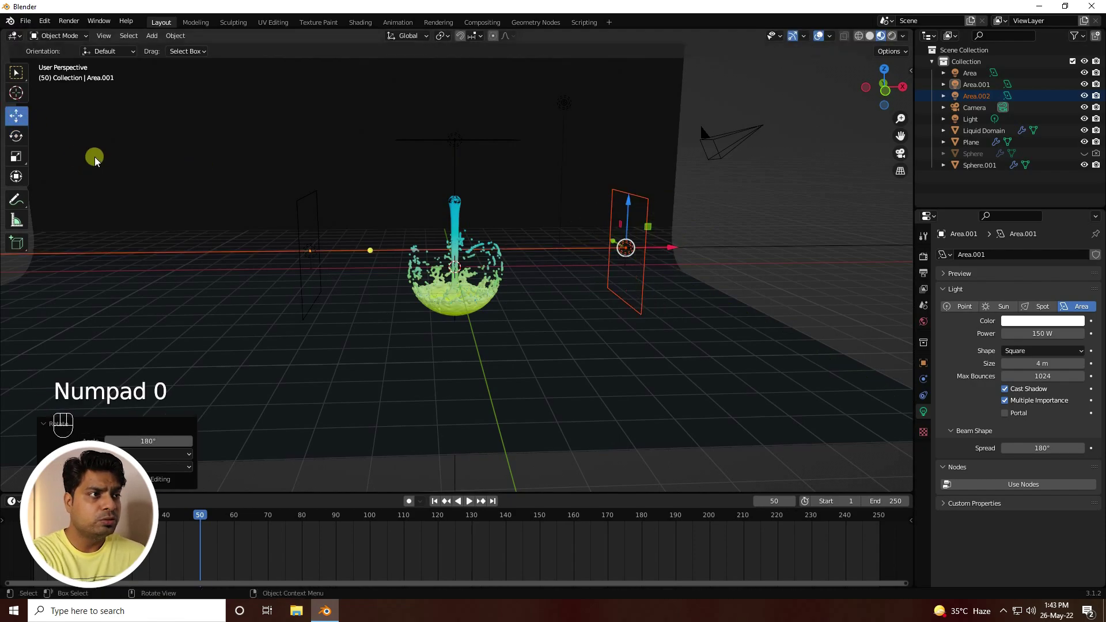
key("KP_0")
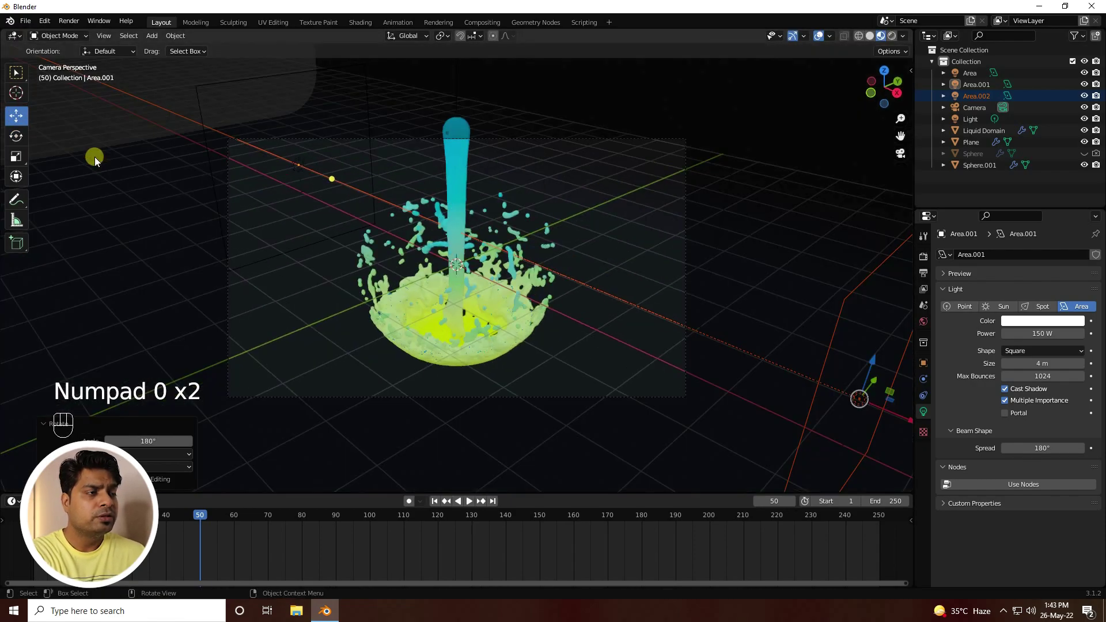
left_click(70, 21)
left_click(89, 45)
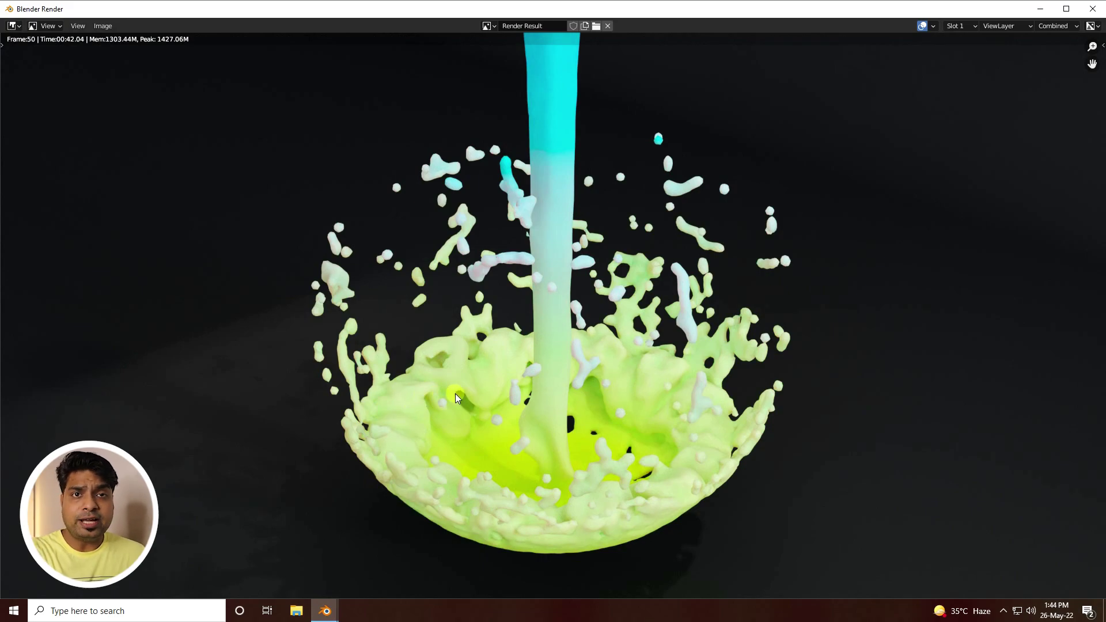
key("Escape")
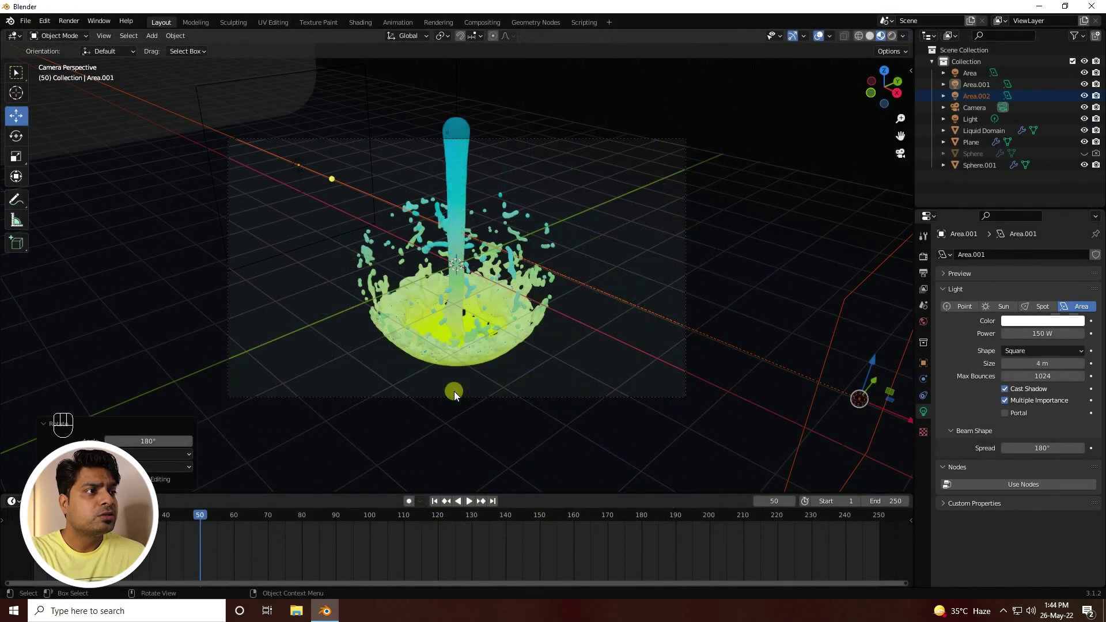
- Select the Liquid Domain and examine the splash's droplets and surface up close in the camera view
scroll(455, 230, "up", 3)
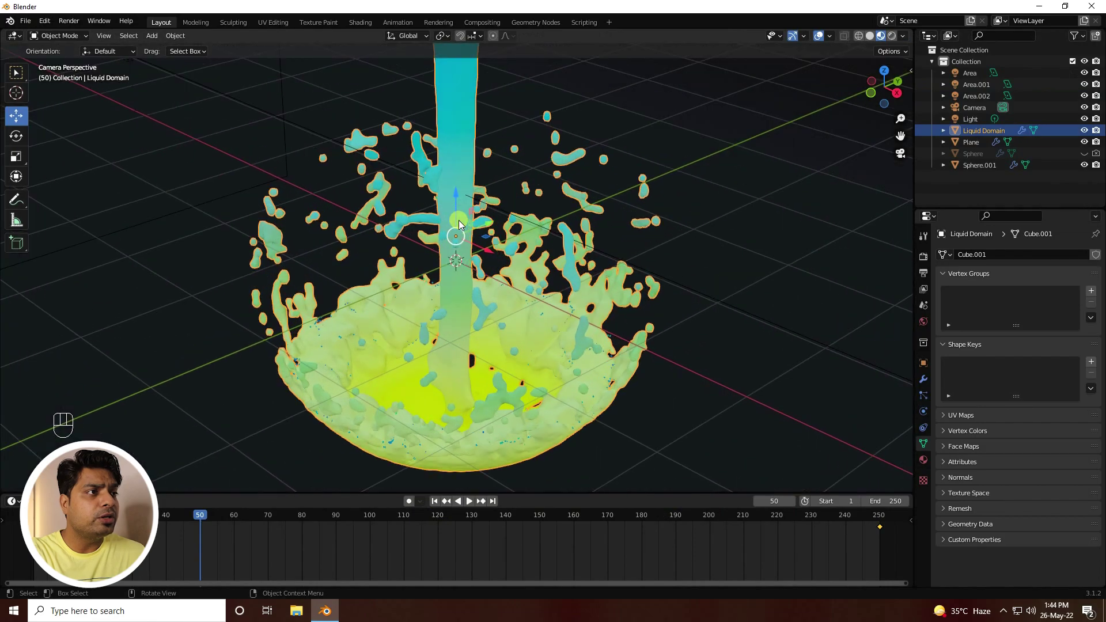
right_click(447, 138)
left_click(442, 141)
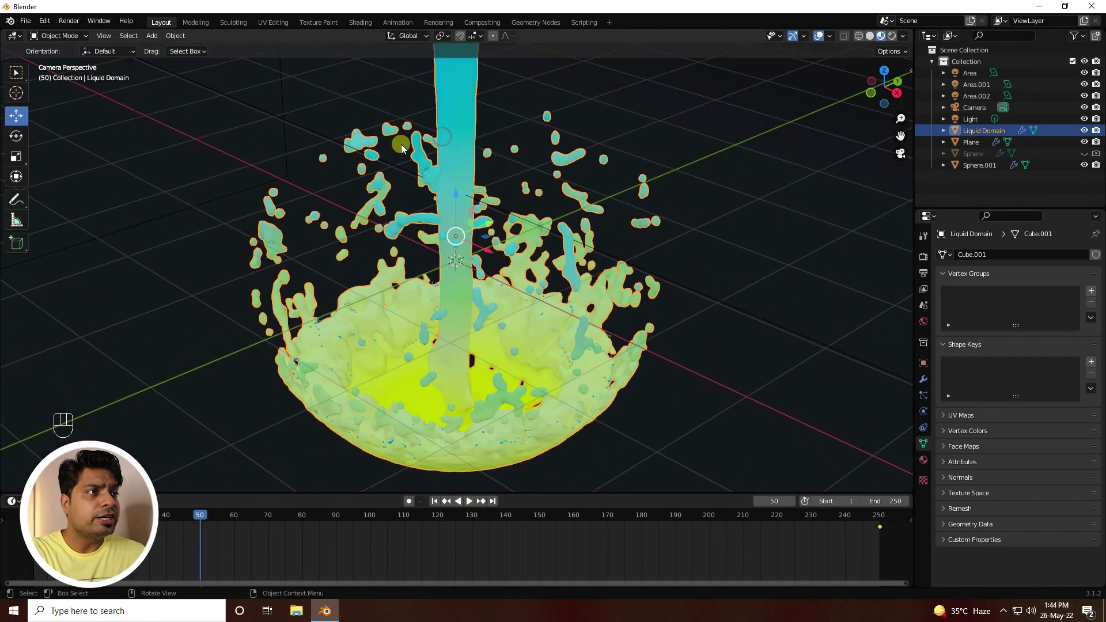
right_click(403, 168)
left_click(388, 166)
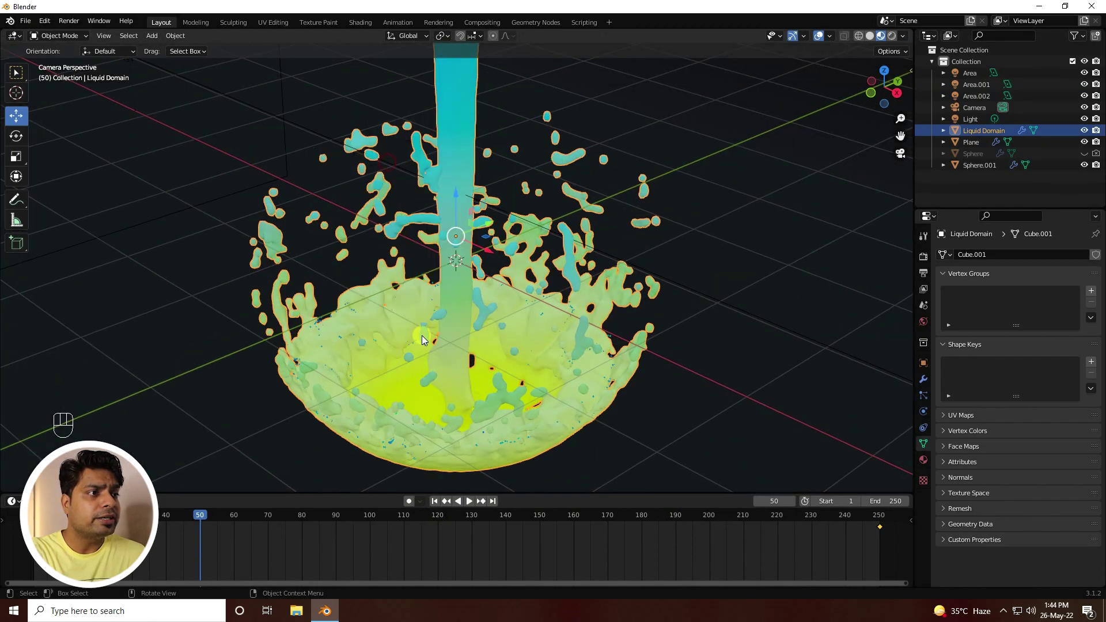
right_click(408, 312)
left_click(379, 310)
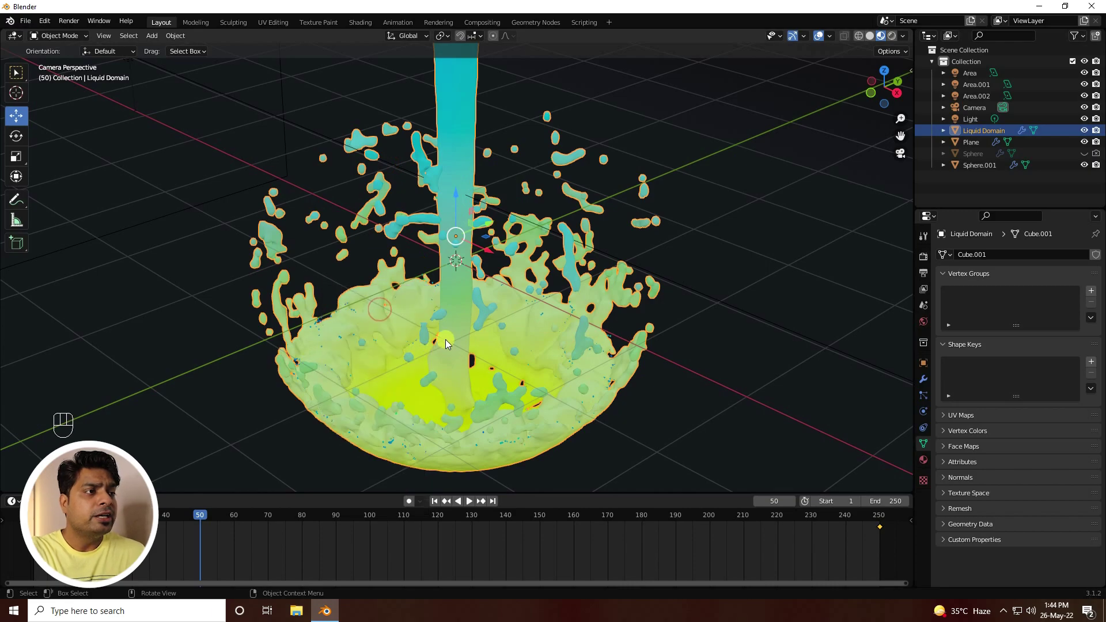
scroll(445, 340, "down", 4)
middle_click_drag(456, 341, 446, 341)
key("KP_0")
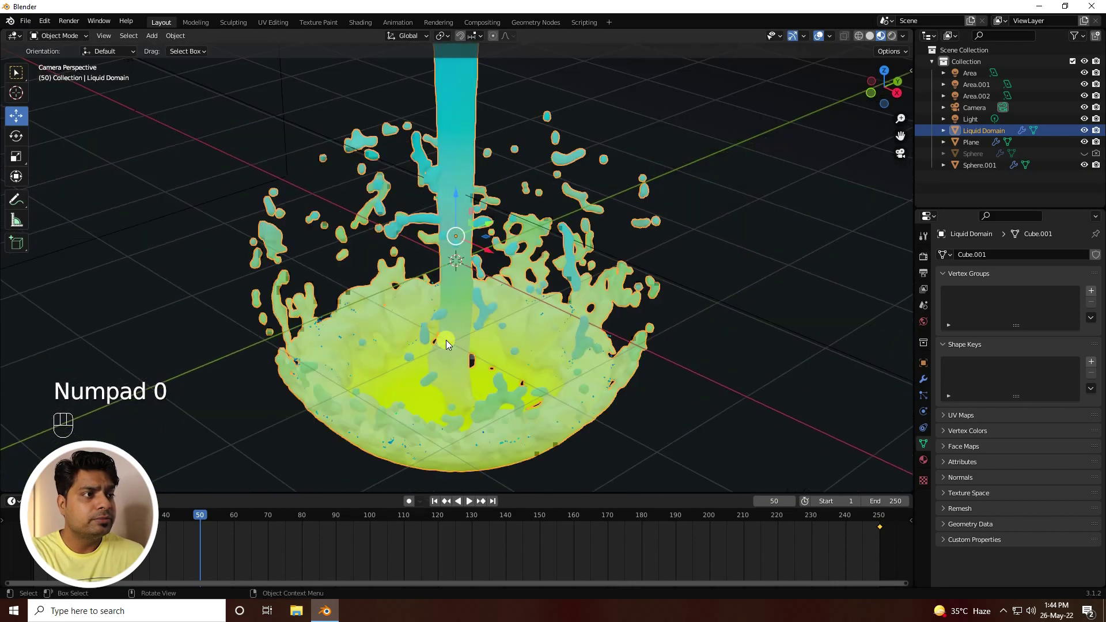
- Play the liquid animation from frame 1 in the camera view and pause it at frame 49
left_click(435, 500)
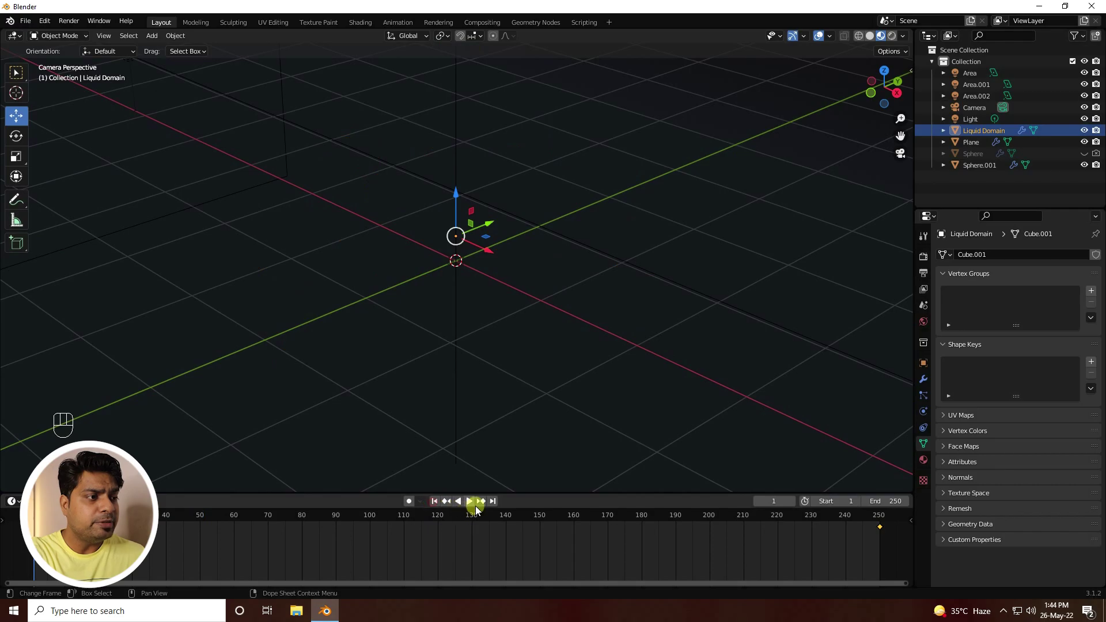
left_click(469, 501)
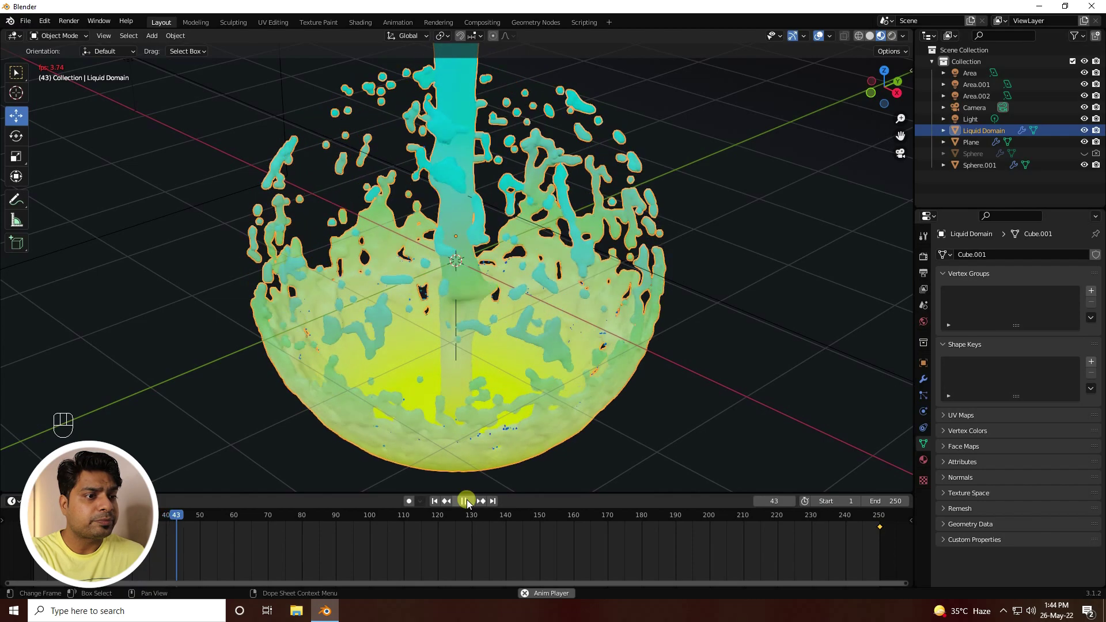
left_click(464, 501)
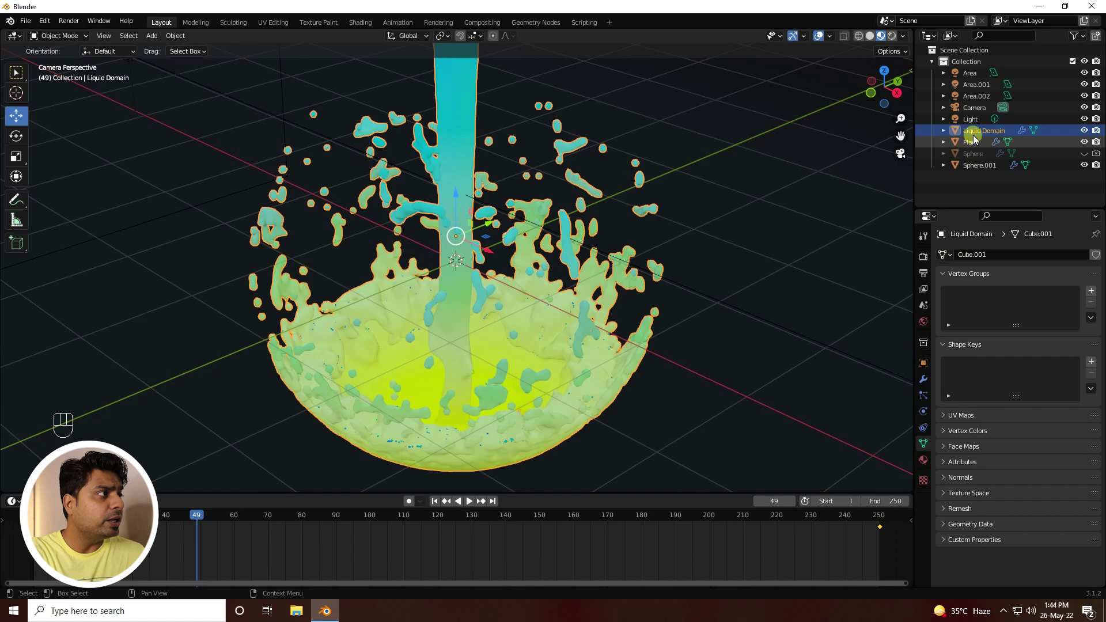
- Free the Liquid Domain's baked fluid cache and set the cache's end frame to 250
left_click(922, 379)
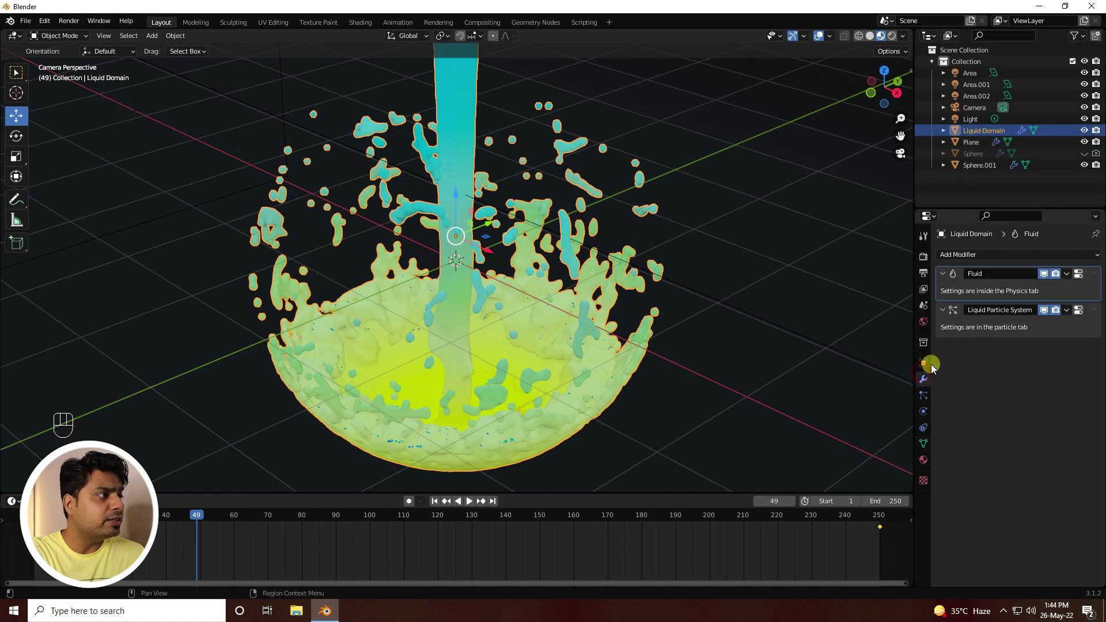
left_click(924, 412)
scroll(993, 399, "down", 10)
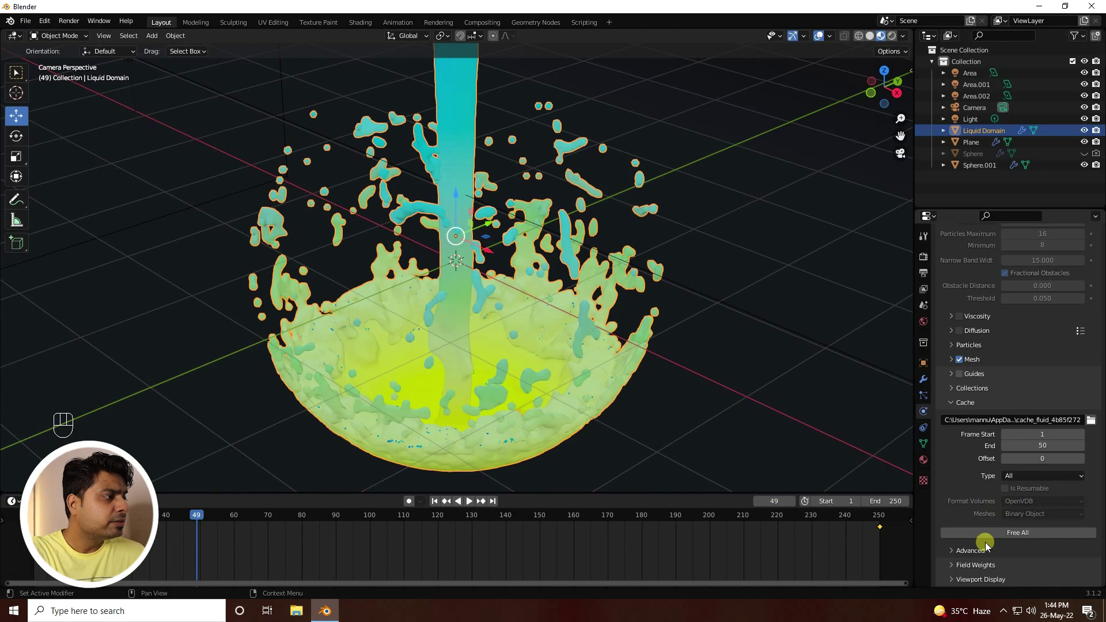
left_click(988, 534)
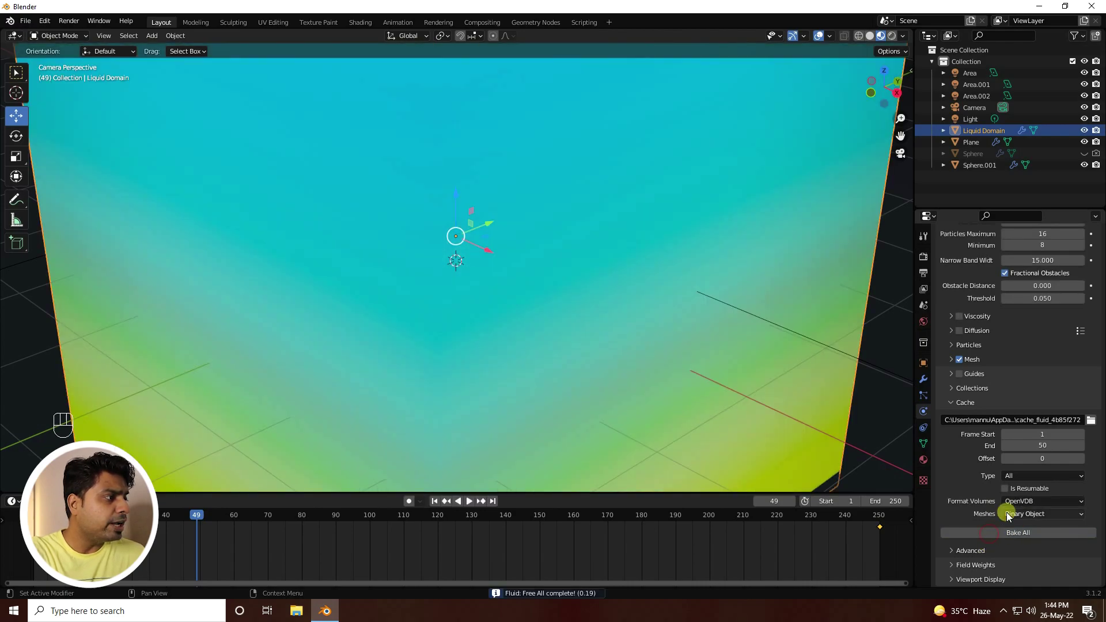
left_click(1037, 447)
type("250")
key("Return")
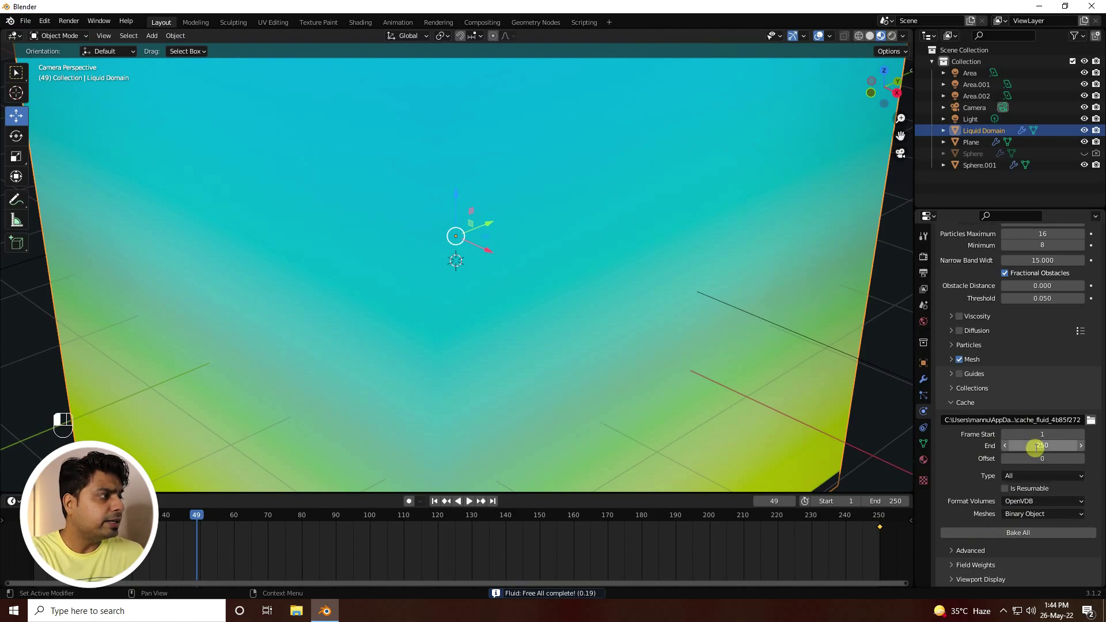
scroll(974, 458, "up", 9)
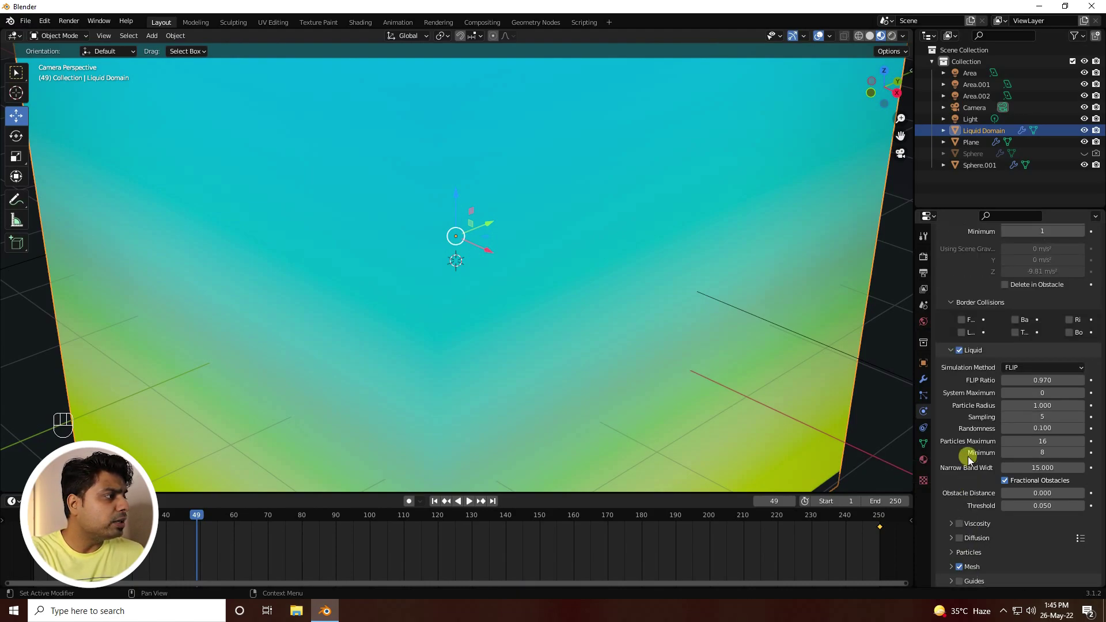
scroll(968, 456, "up", 8)
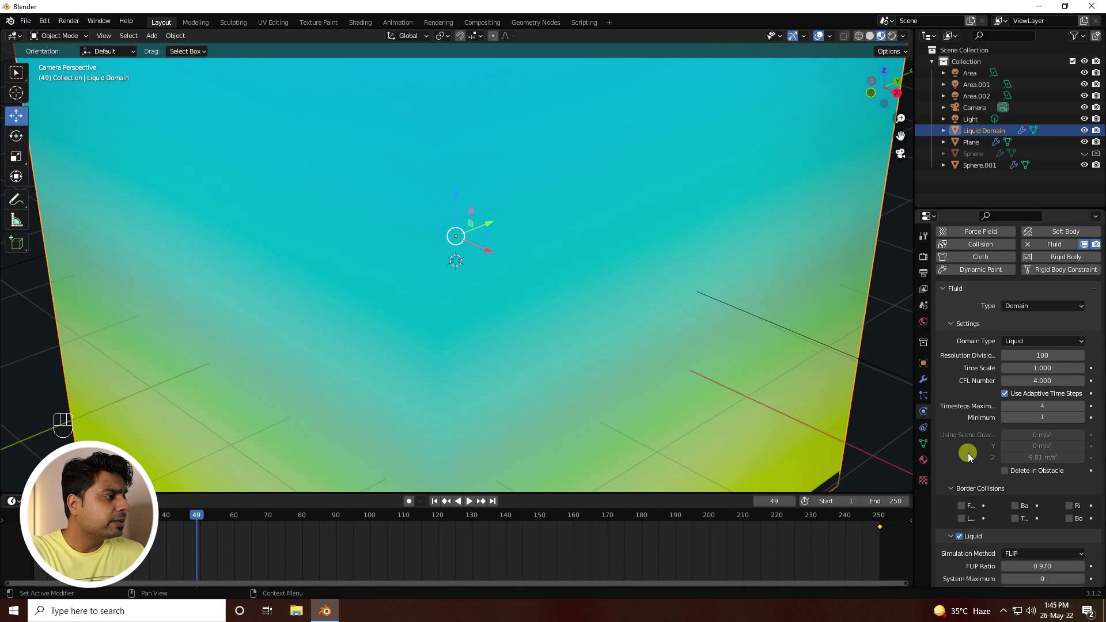
scroll(968, 453, "down", 15)
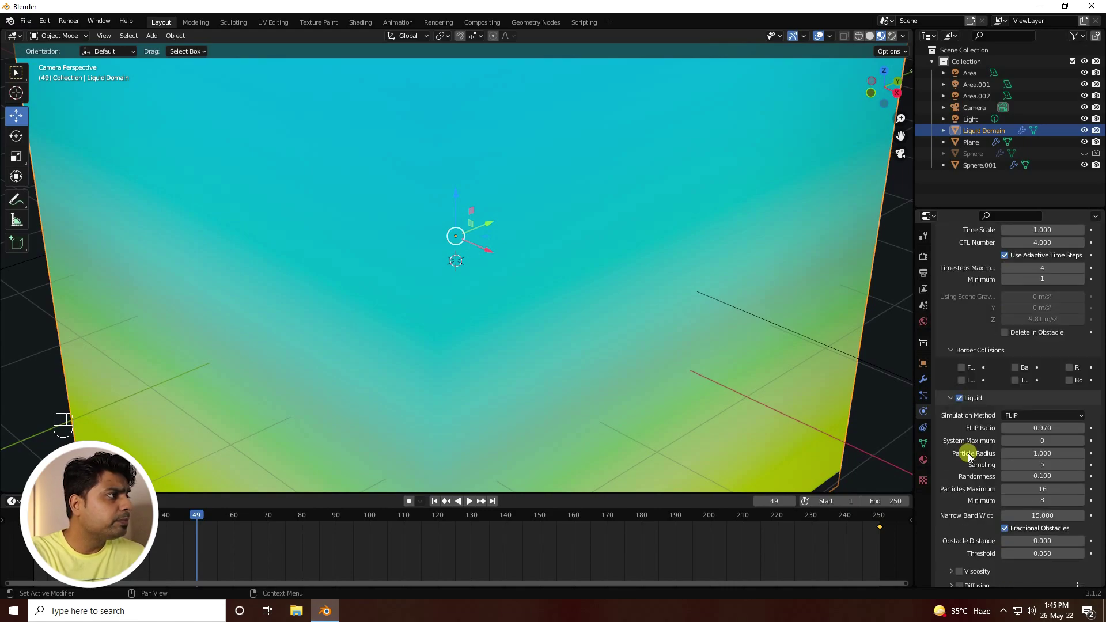
- Browse for the render output location, create a folder named RENDERS on the Desktop and open it
left_click(923, 256)
left_click(923, 272)
scroll(1029, 444, "down", 2)
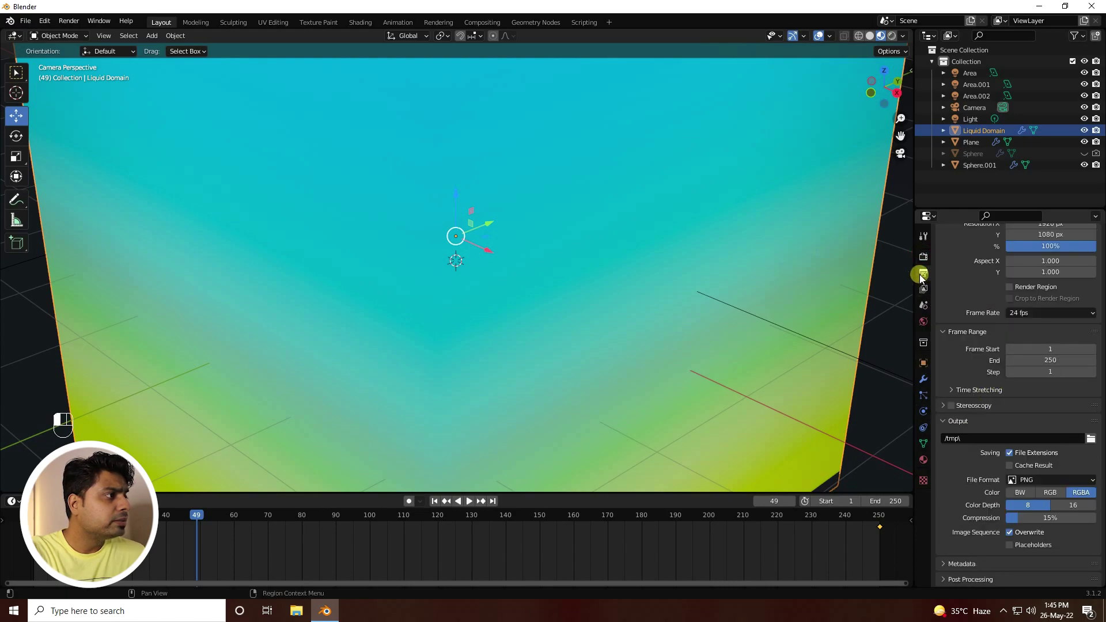
left_click(1088, 440)
left_click(139, 265)
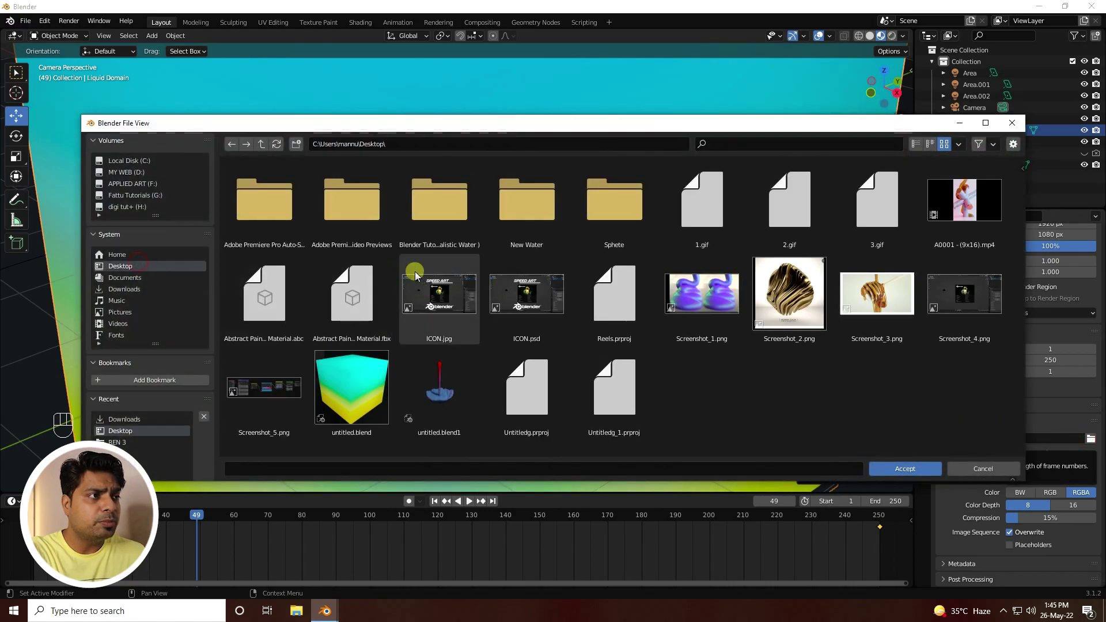
right_click(527, 257)
left_click(479, 358)
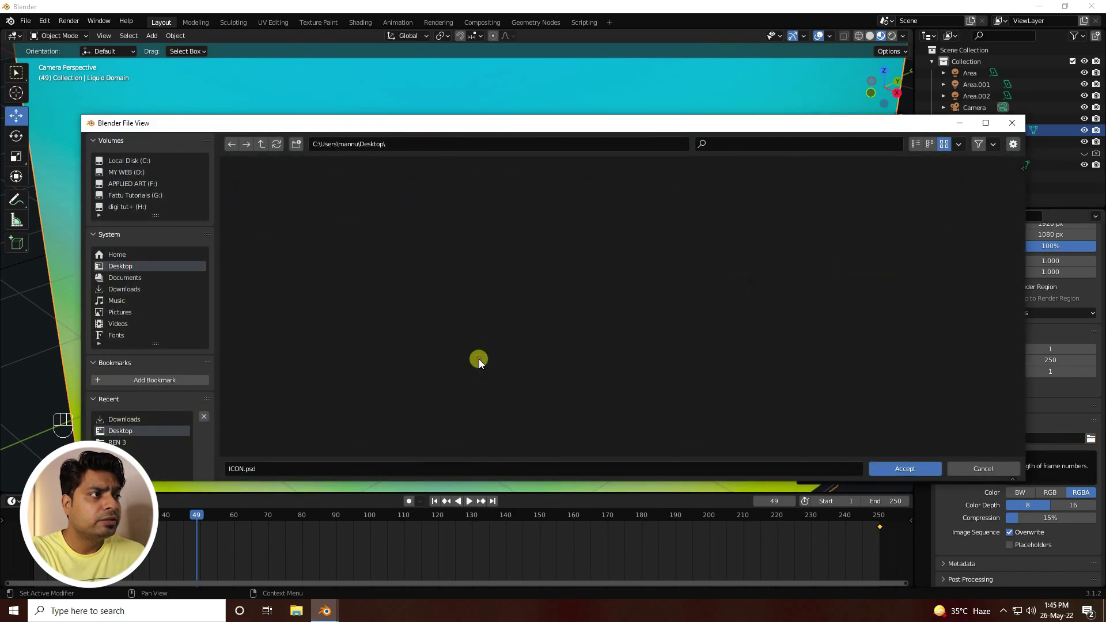
type("REND")
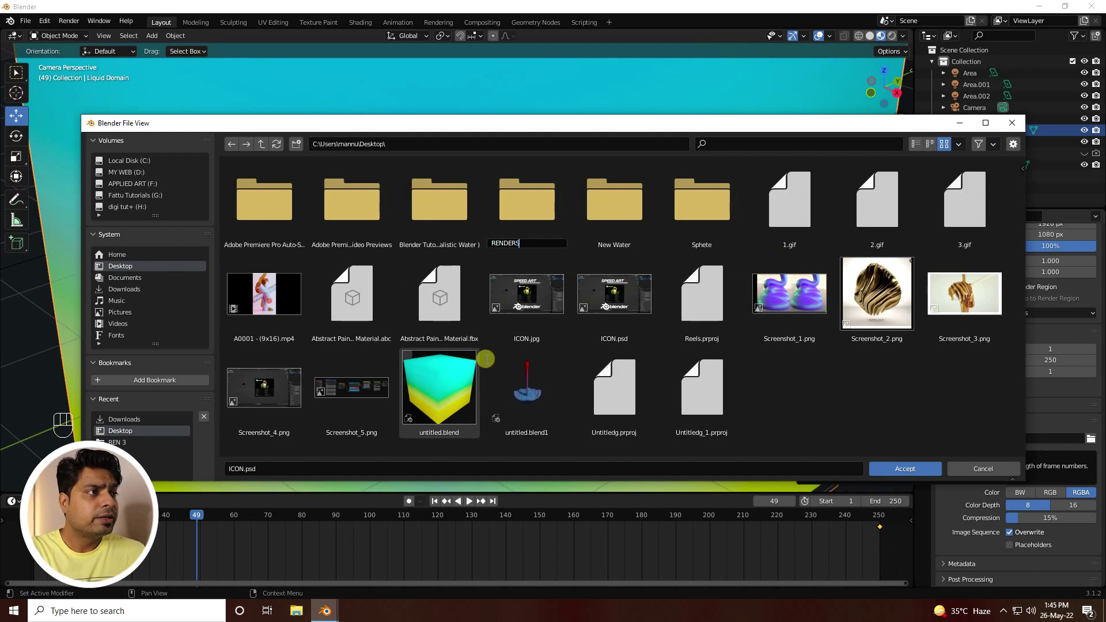
type("ERS")
key("Return")
double_click(607, 209)
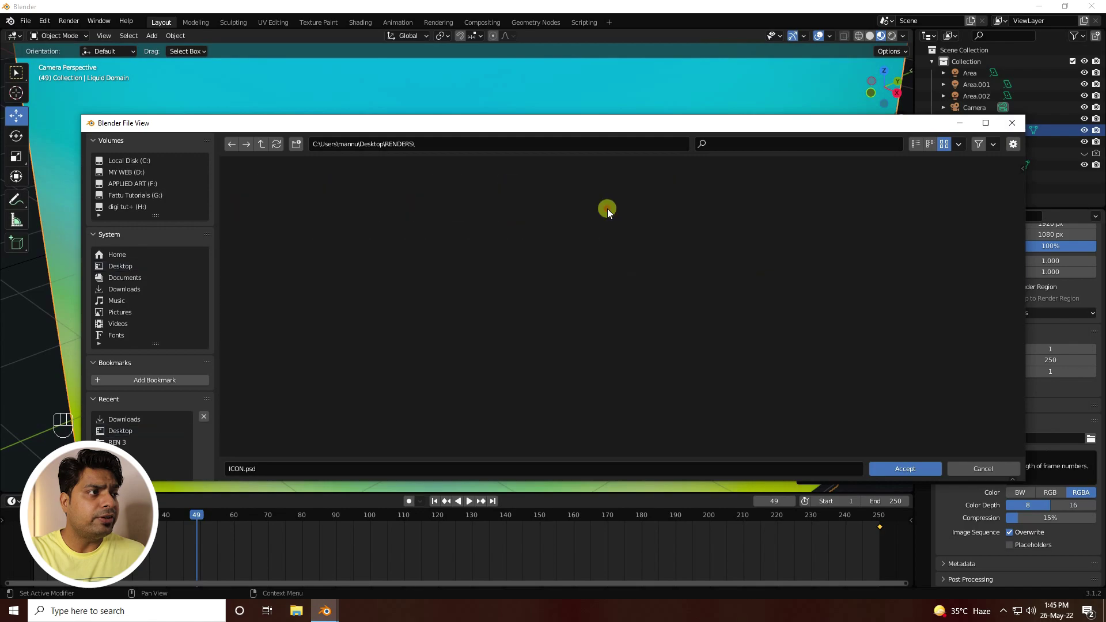
- Replace the output file name with 1 and accept the RENDERS folder as the render output path
left_click(427, 466)
key("BackSpace")
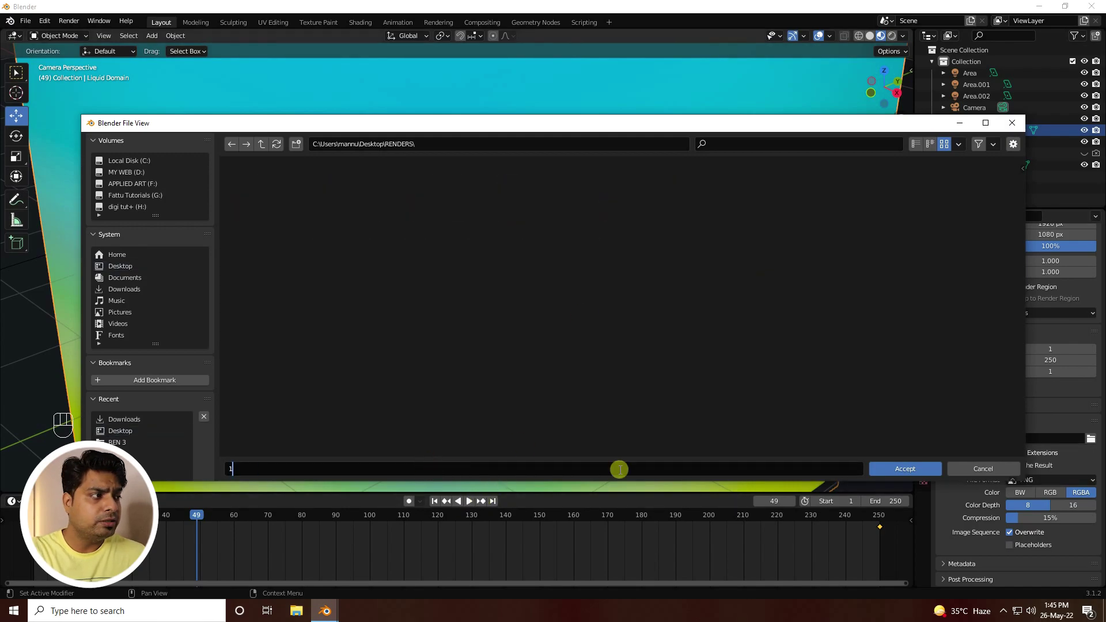
left_click(909, 468)
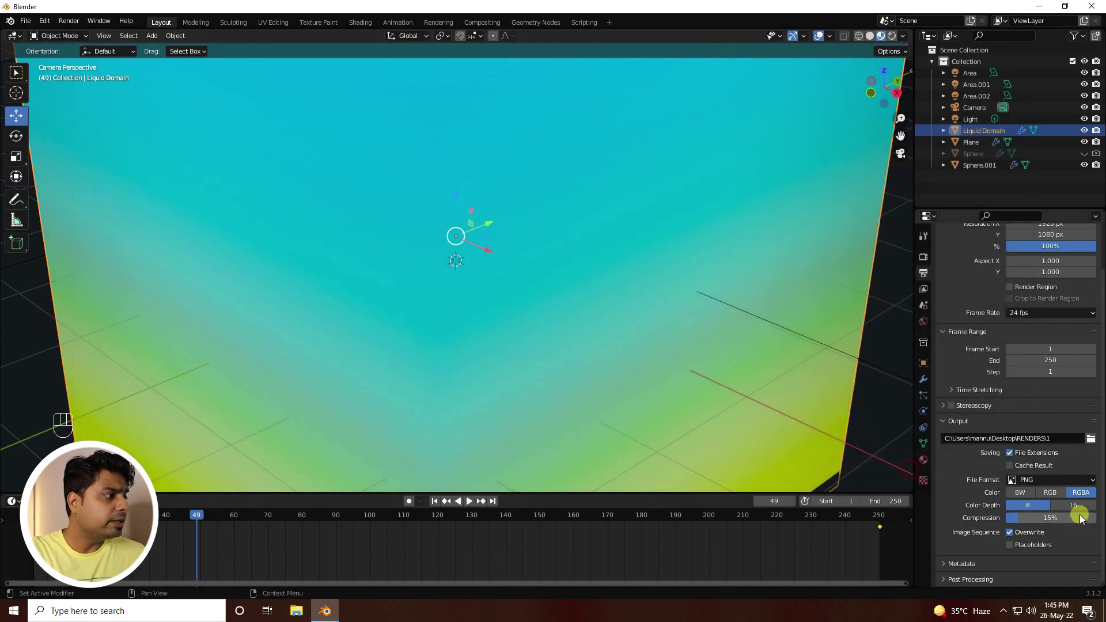
- Set the scene's output frame rate to 30 fps
scroll(985, 405, "up", 3)
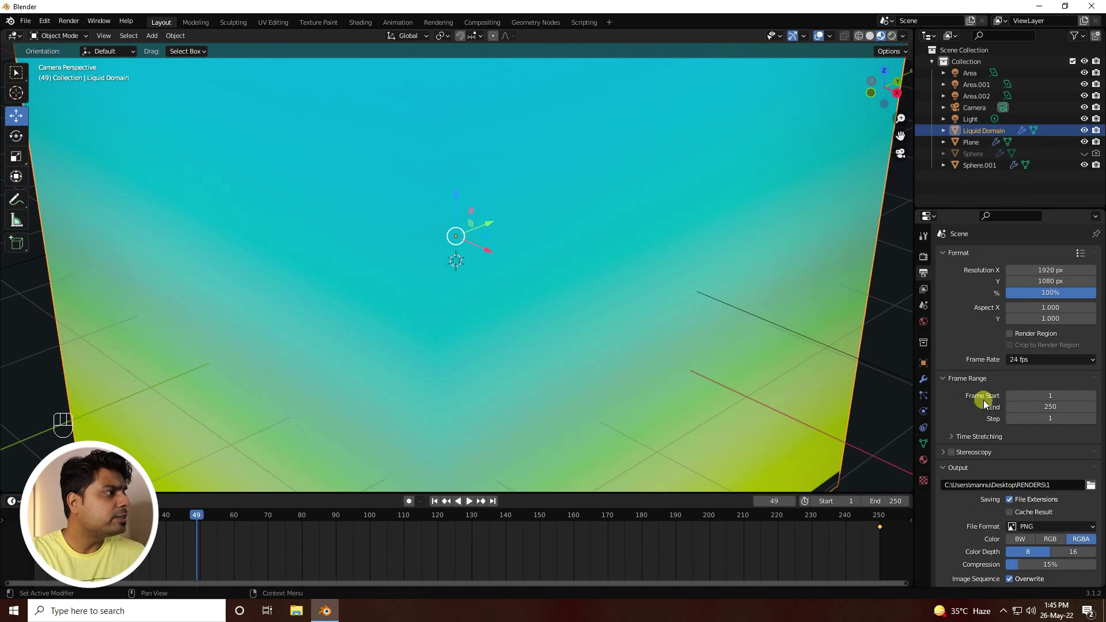
left_click(1015, 359)
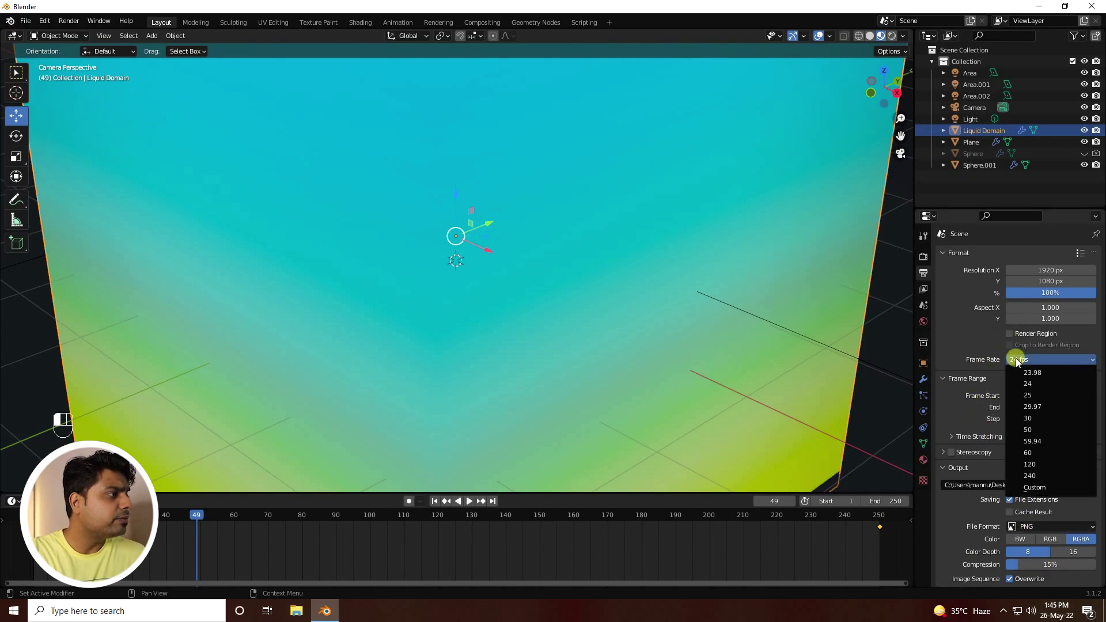
left_click(1028, 418)
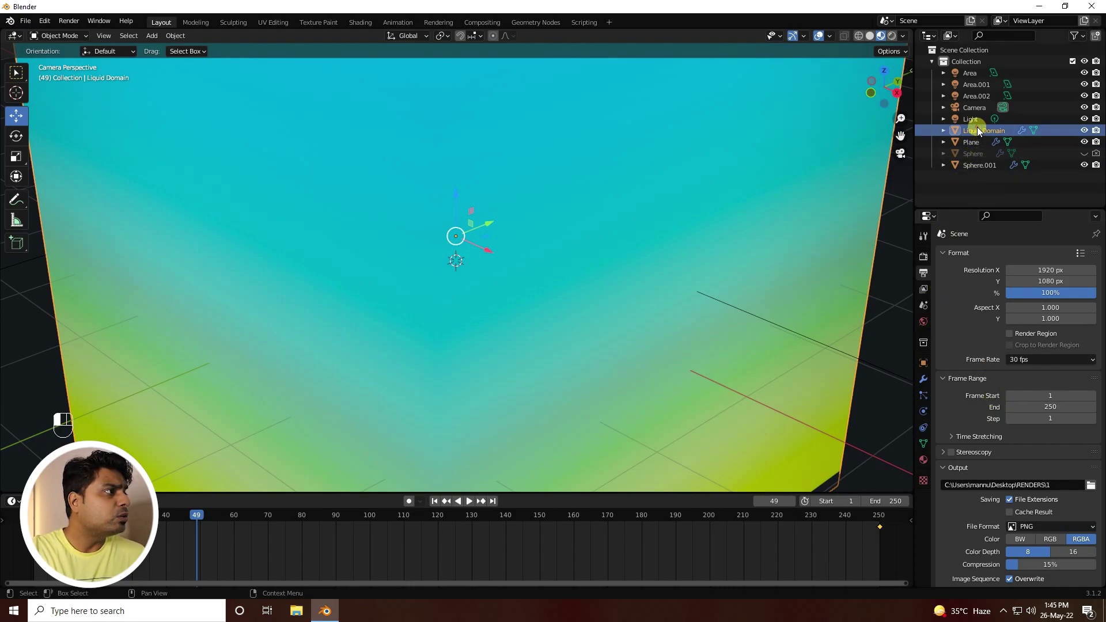
- Start baking the Liquid Domain's full fluid simulation, covering frames 1 to 250, from its cache settings
left_click(922, 382)
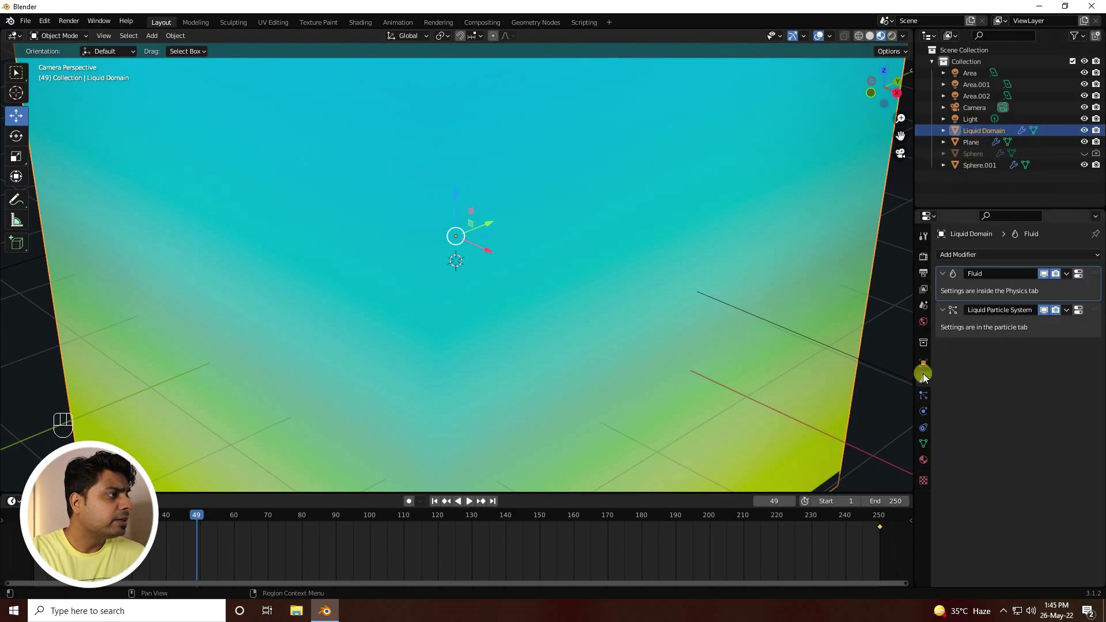
left_click(923, 417)
scroll(977, 519, "down", 15)
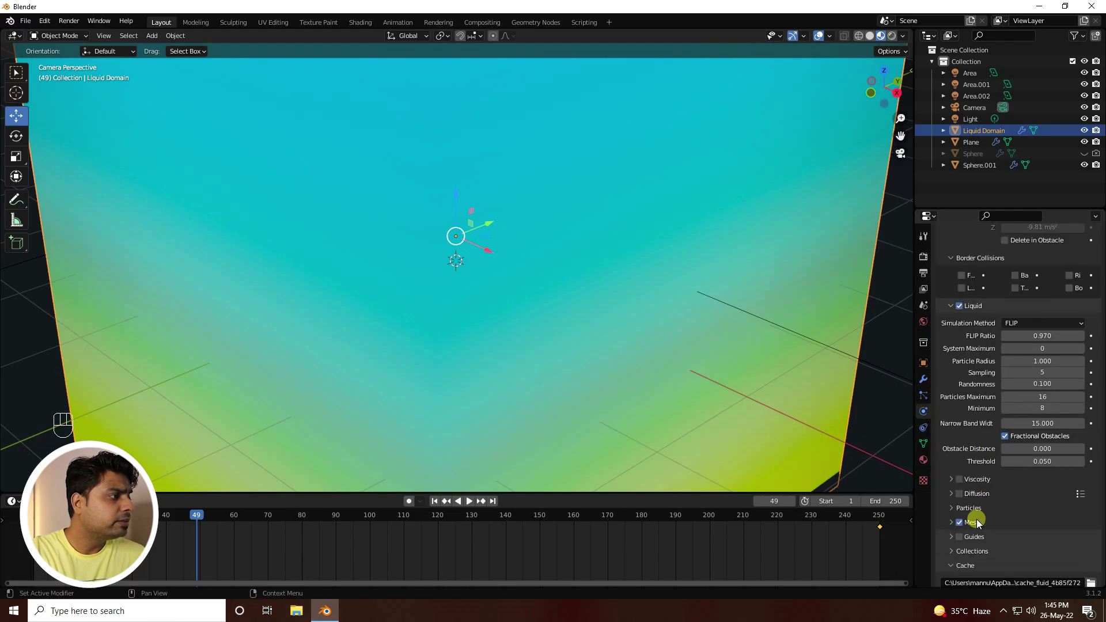
scroll(975, 518, "up", 1)
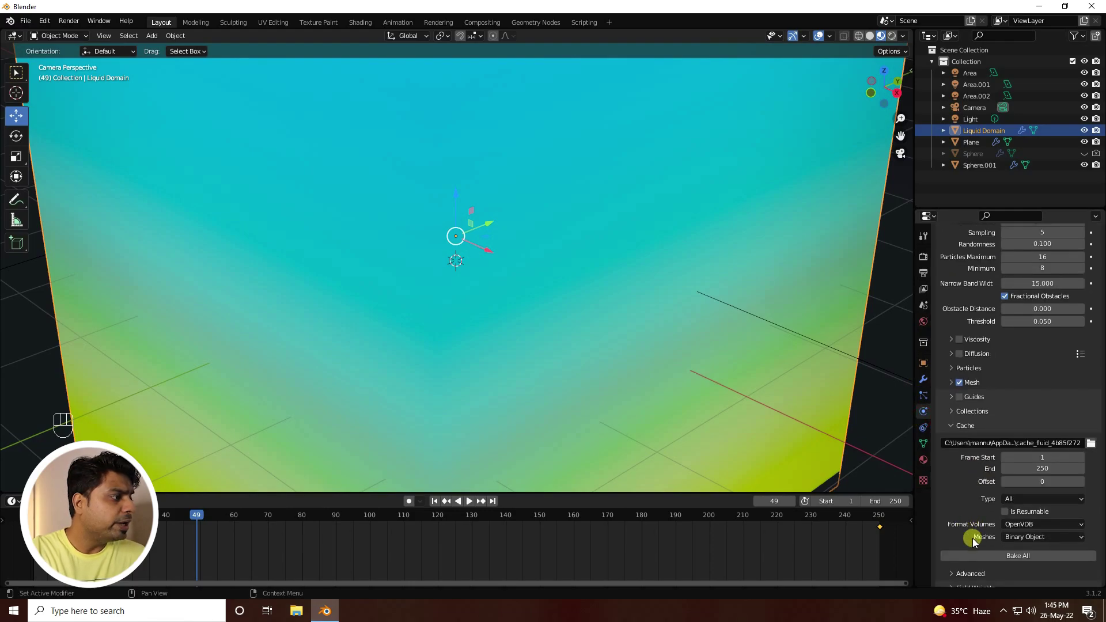
left_click(1027, 555)
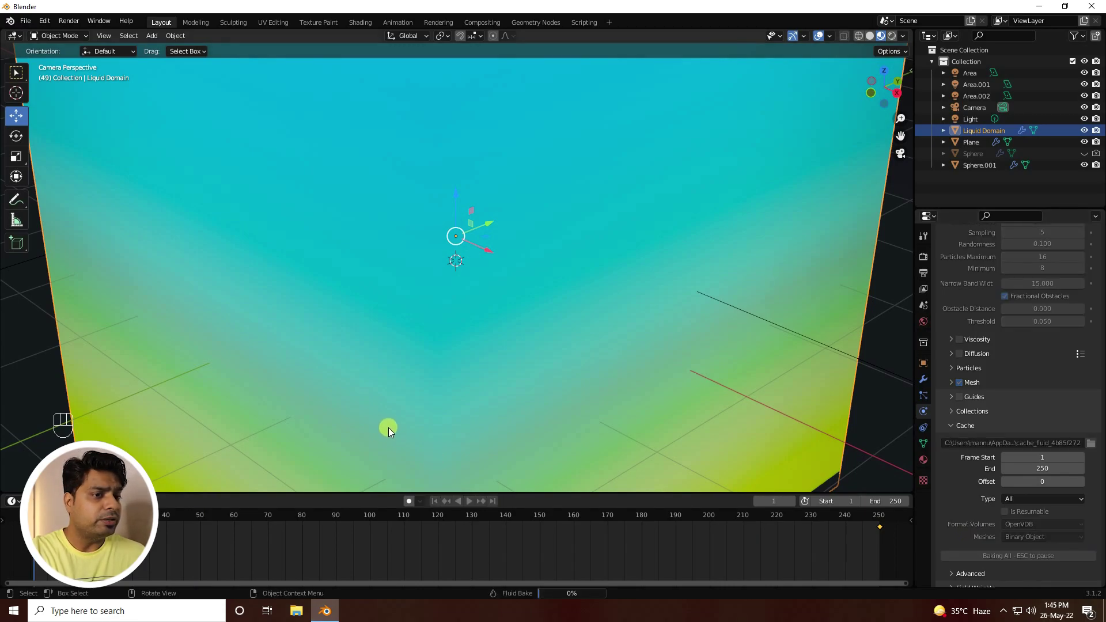